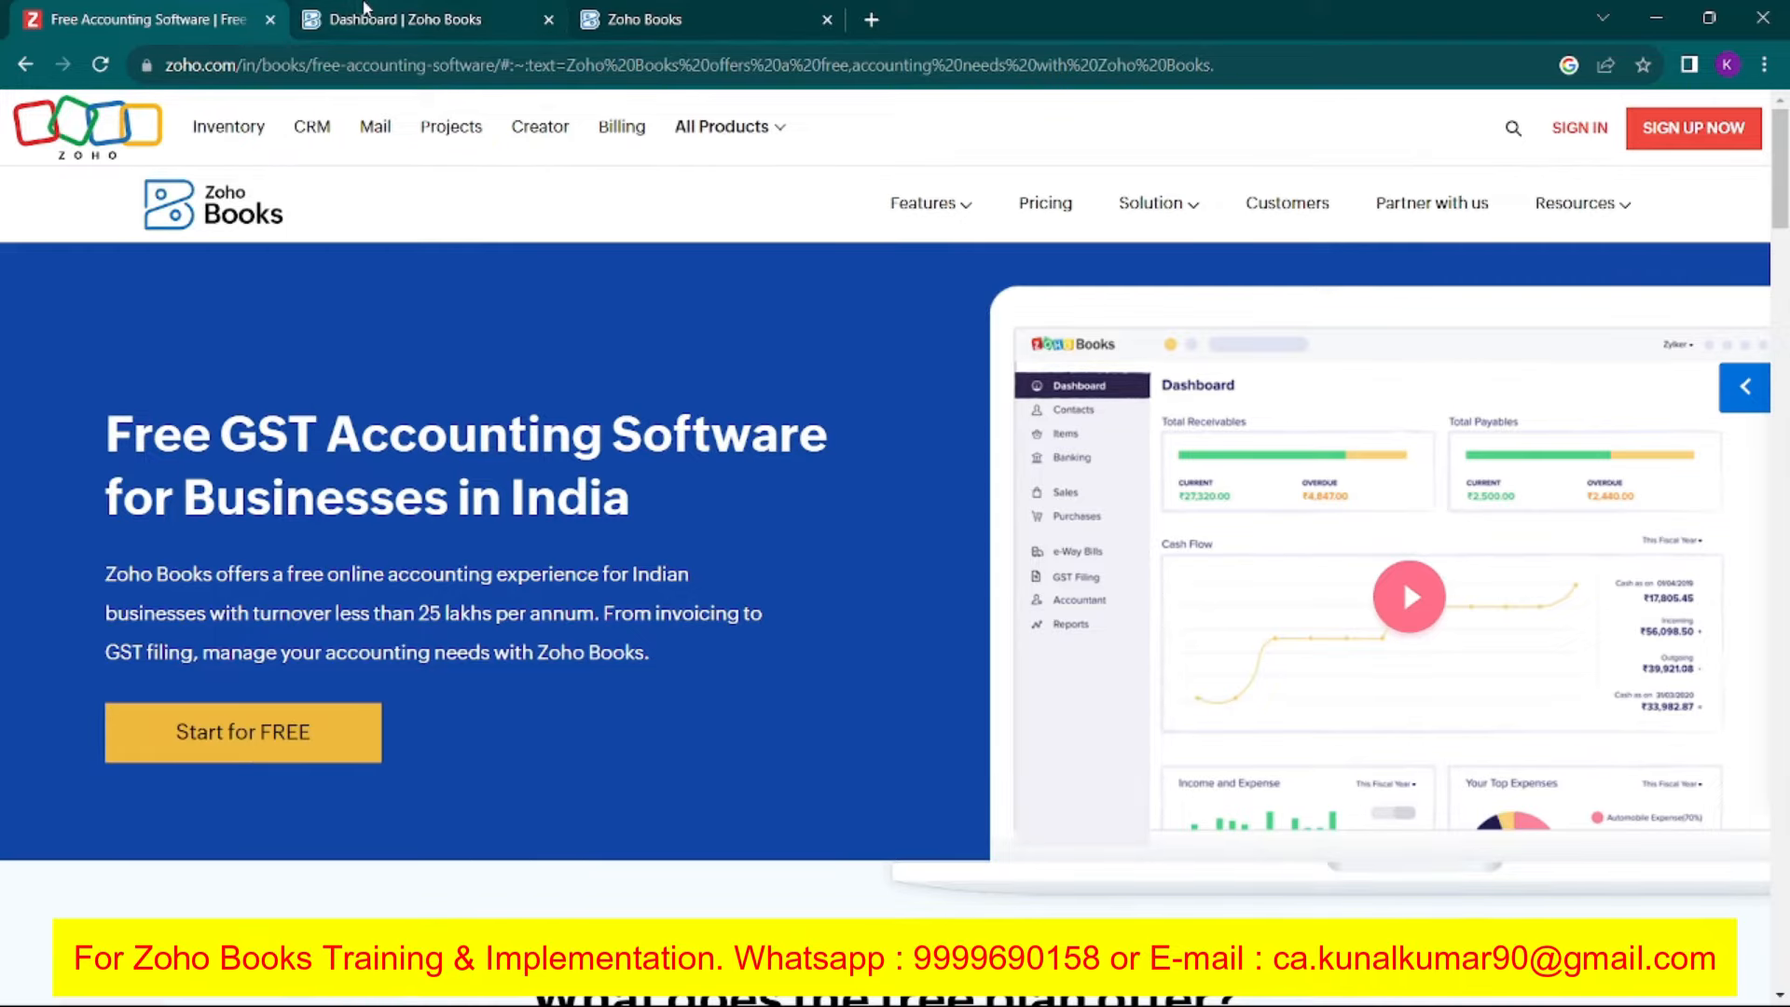
# Return to the dashboard and open Manage under My Organizations to list XYZ Private Limited.
pyautogui.click(360, 8)
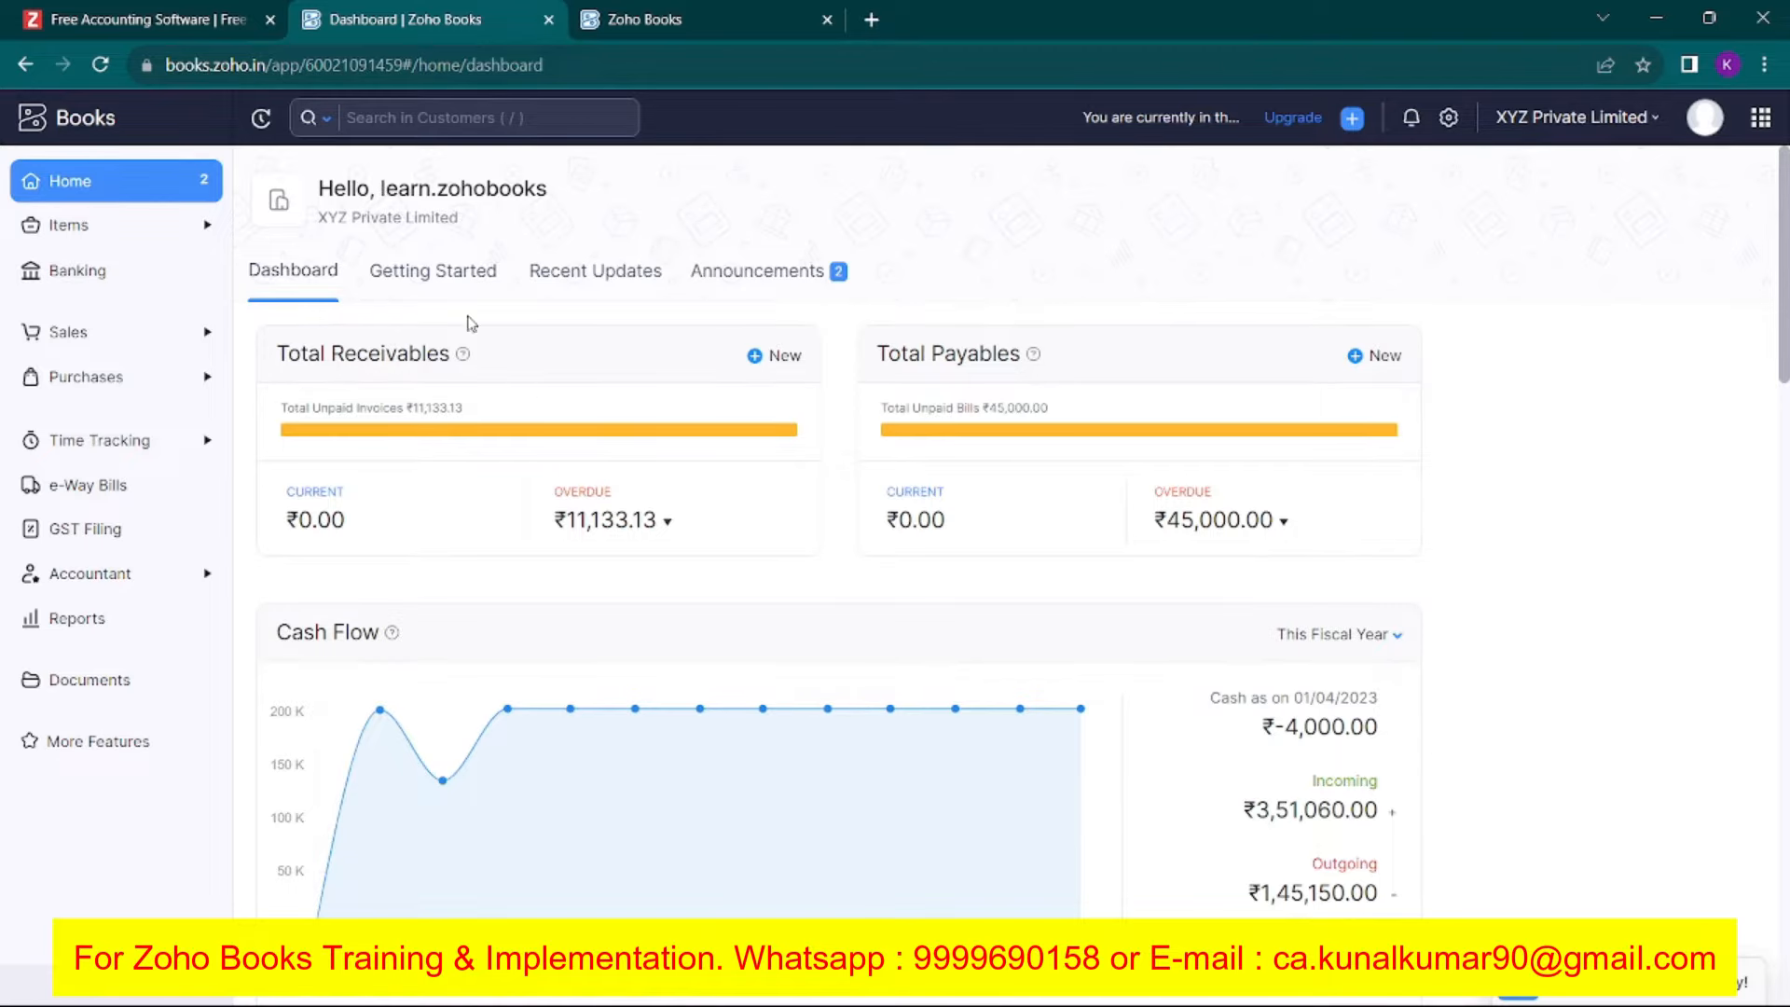
pyautogui.click(140, 18)
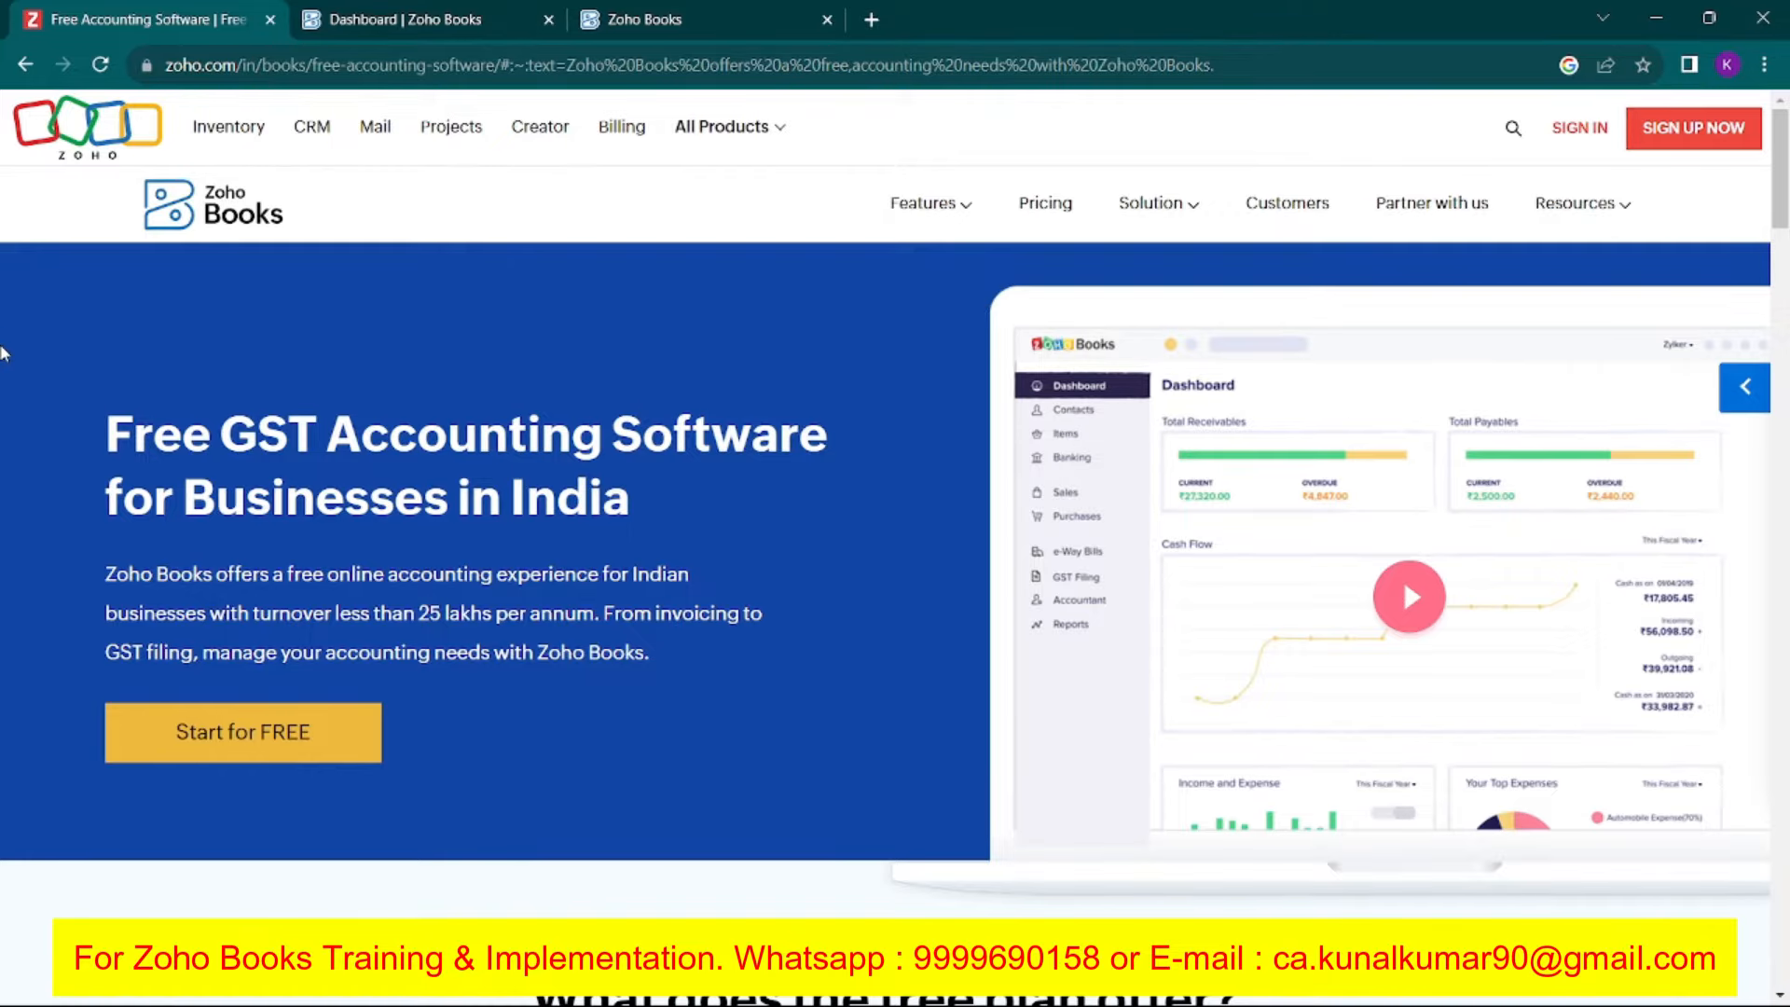
pyautogui.click(310, 737)
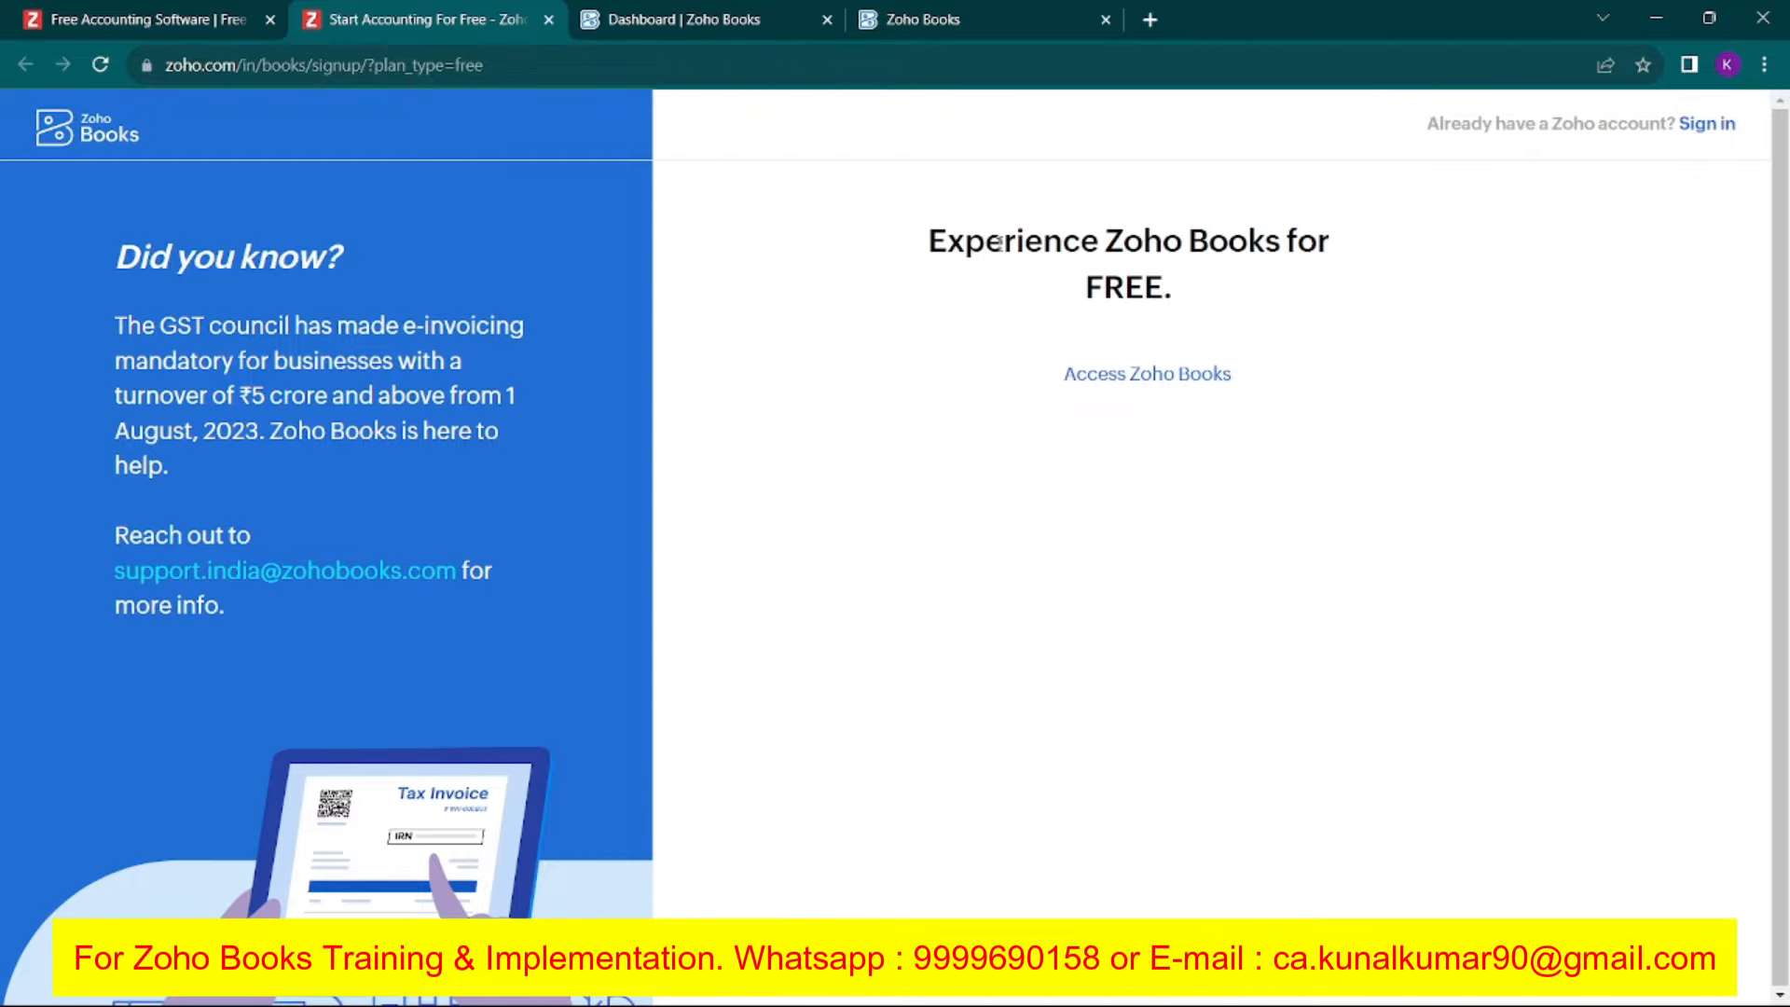
pyautogui.click(600, 9)
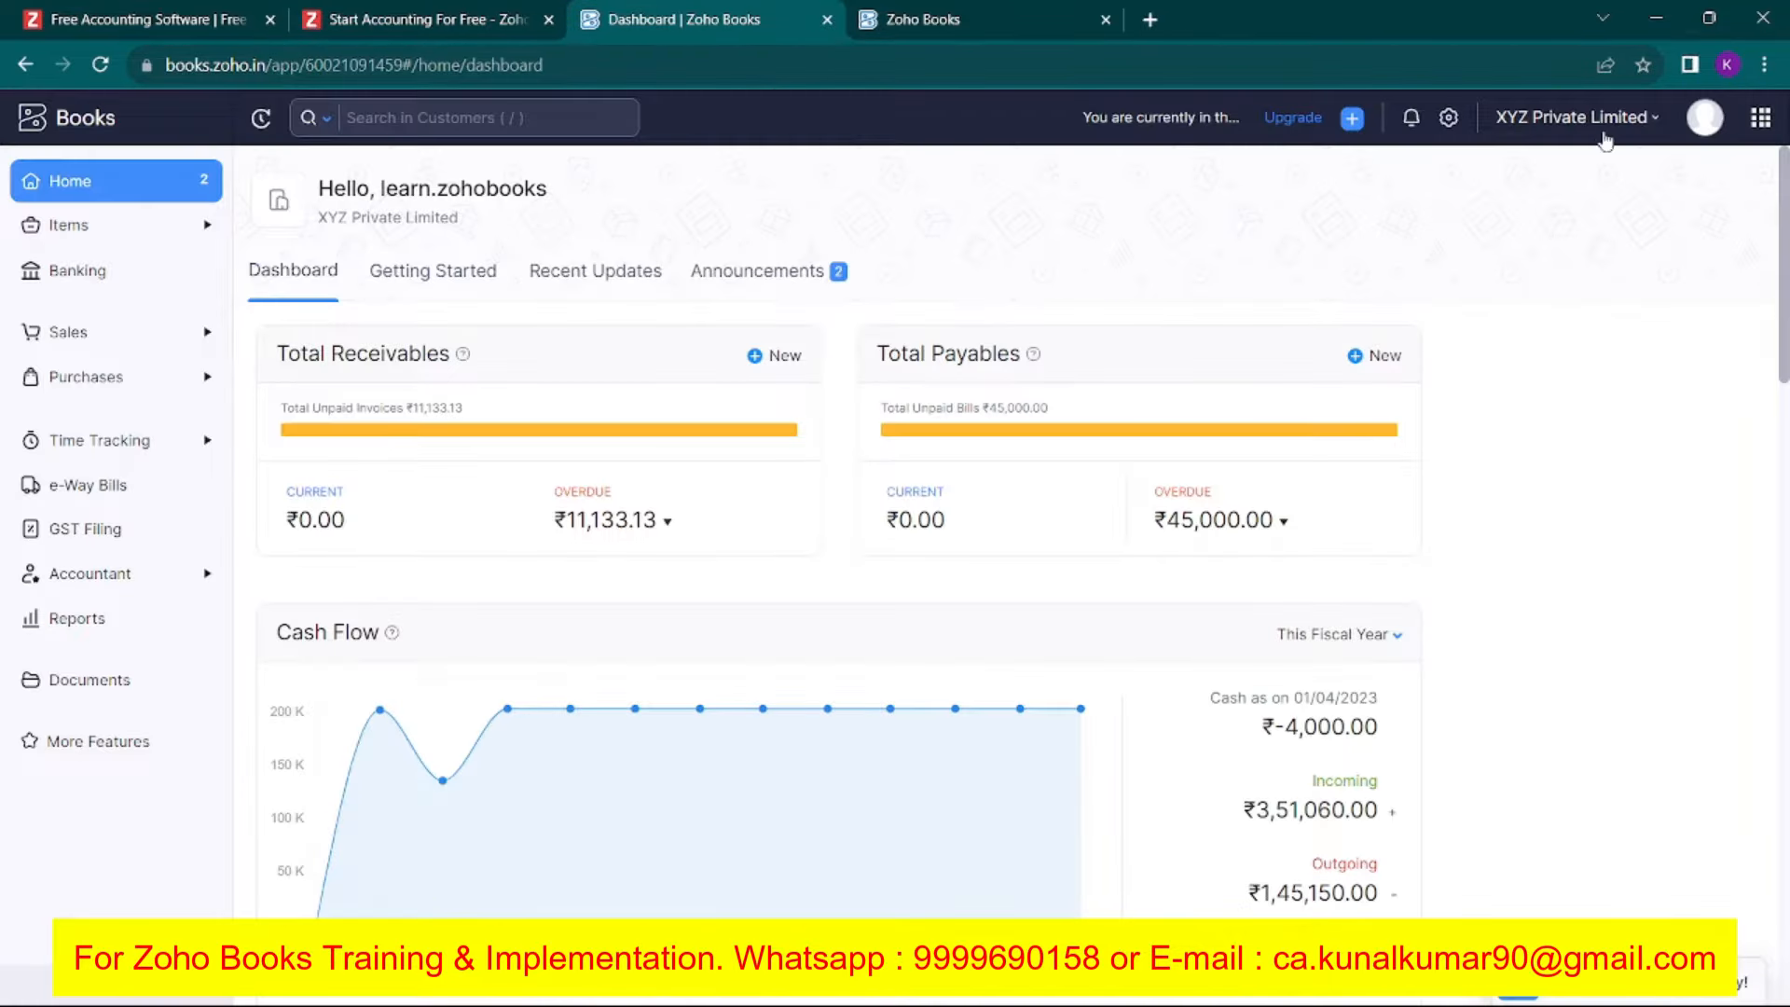
pyautogui.click(1602, 136)
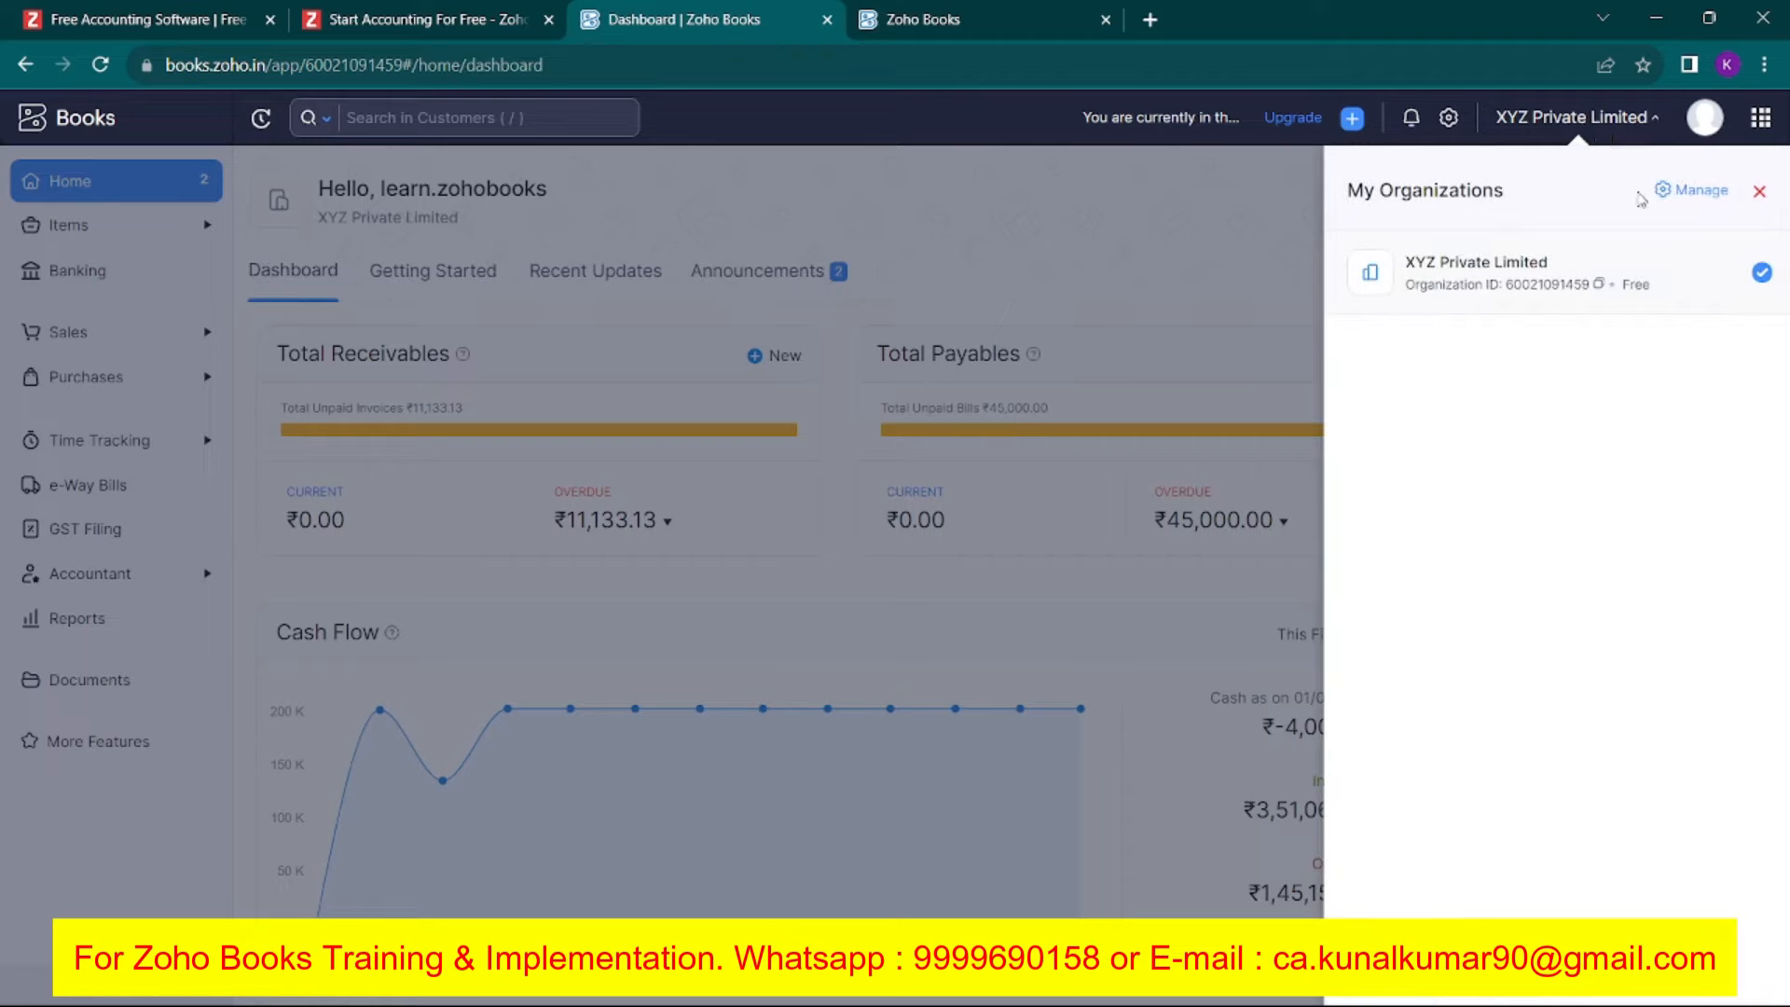
pyautogui.click(1698, 190)
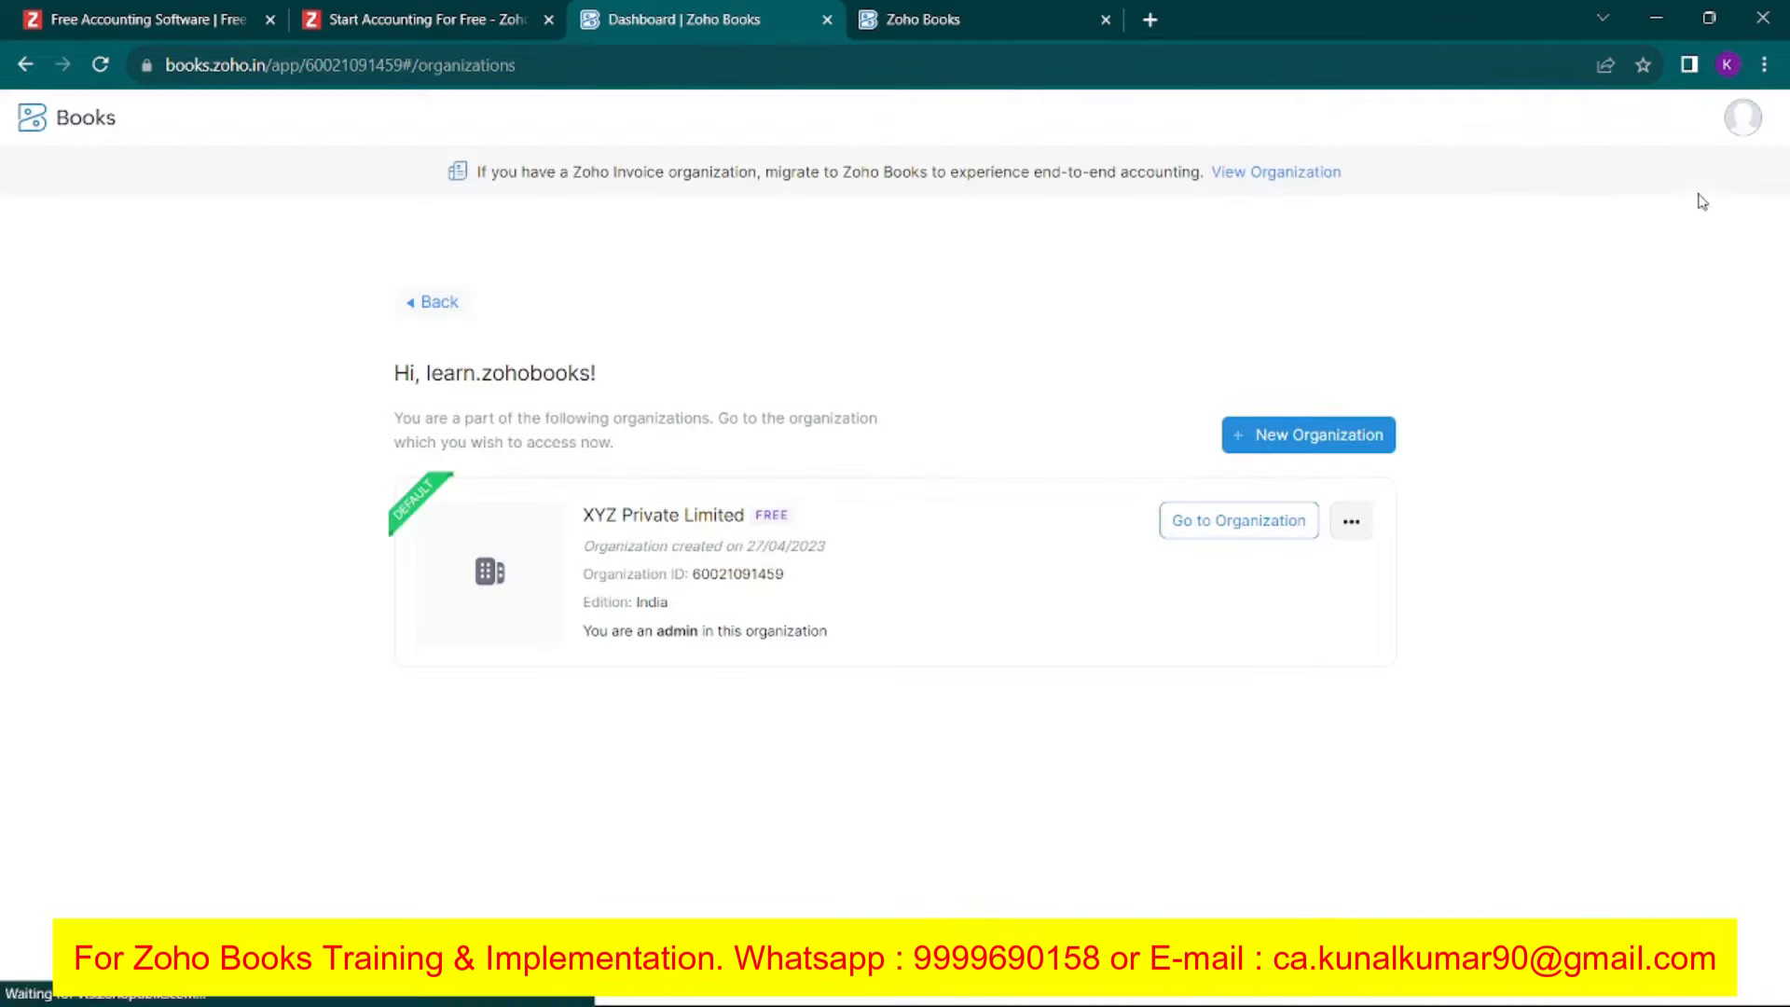
# Add a new organization named ABC PRIVATE LIMITED without cloning settings.
pyautogui.click(1315, 445)
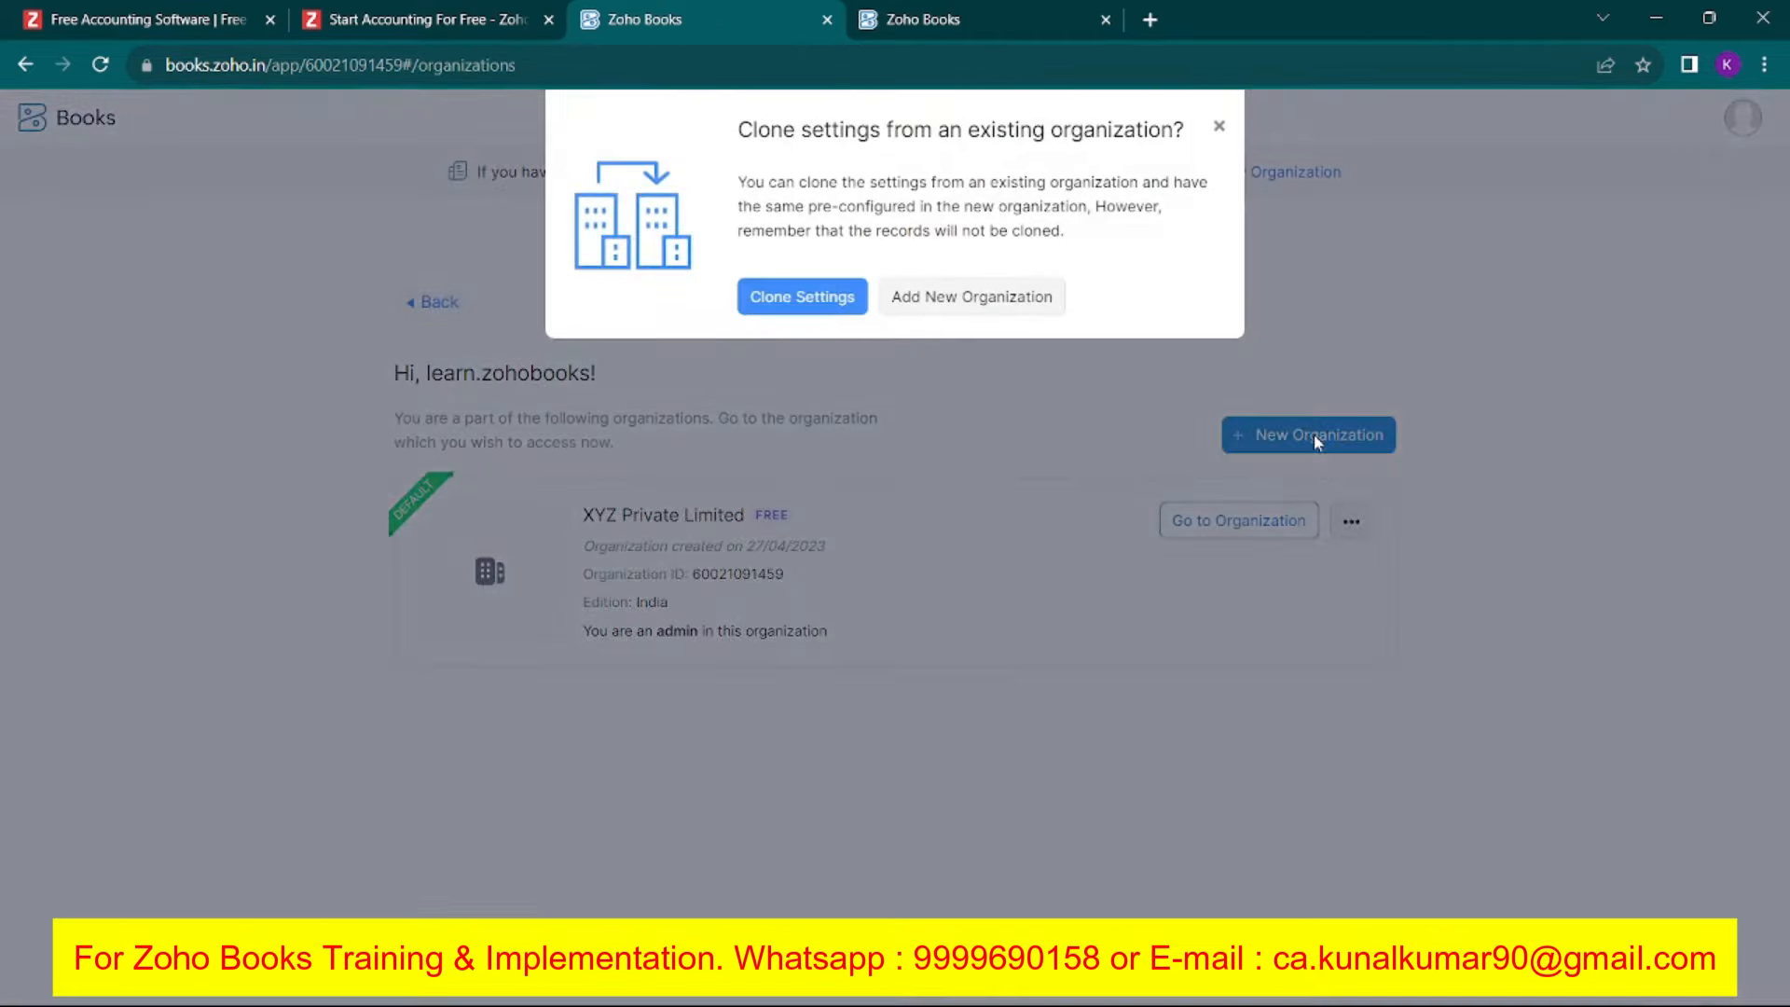
pyautogui.click(947, 301)
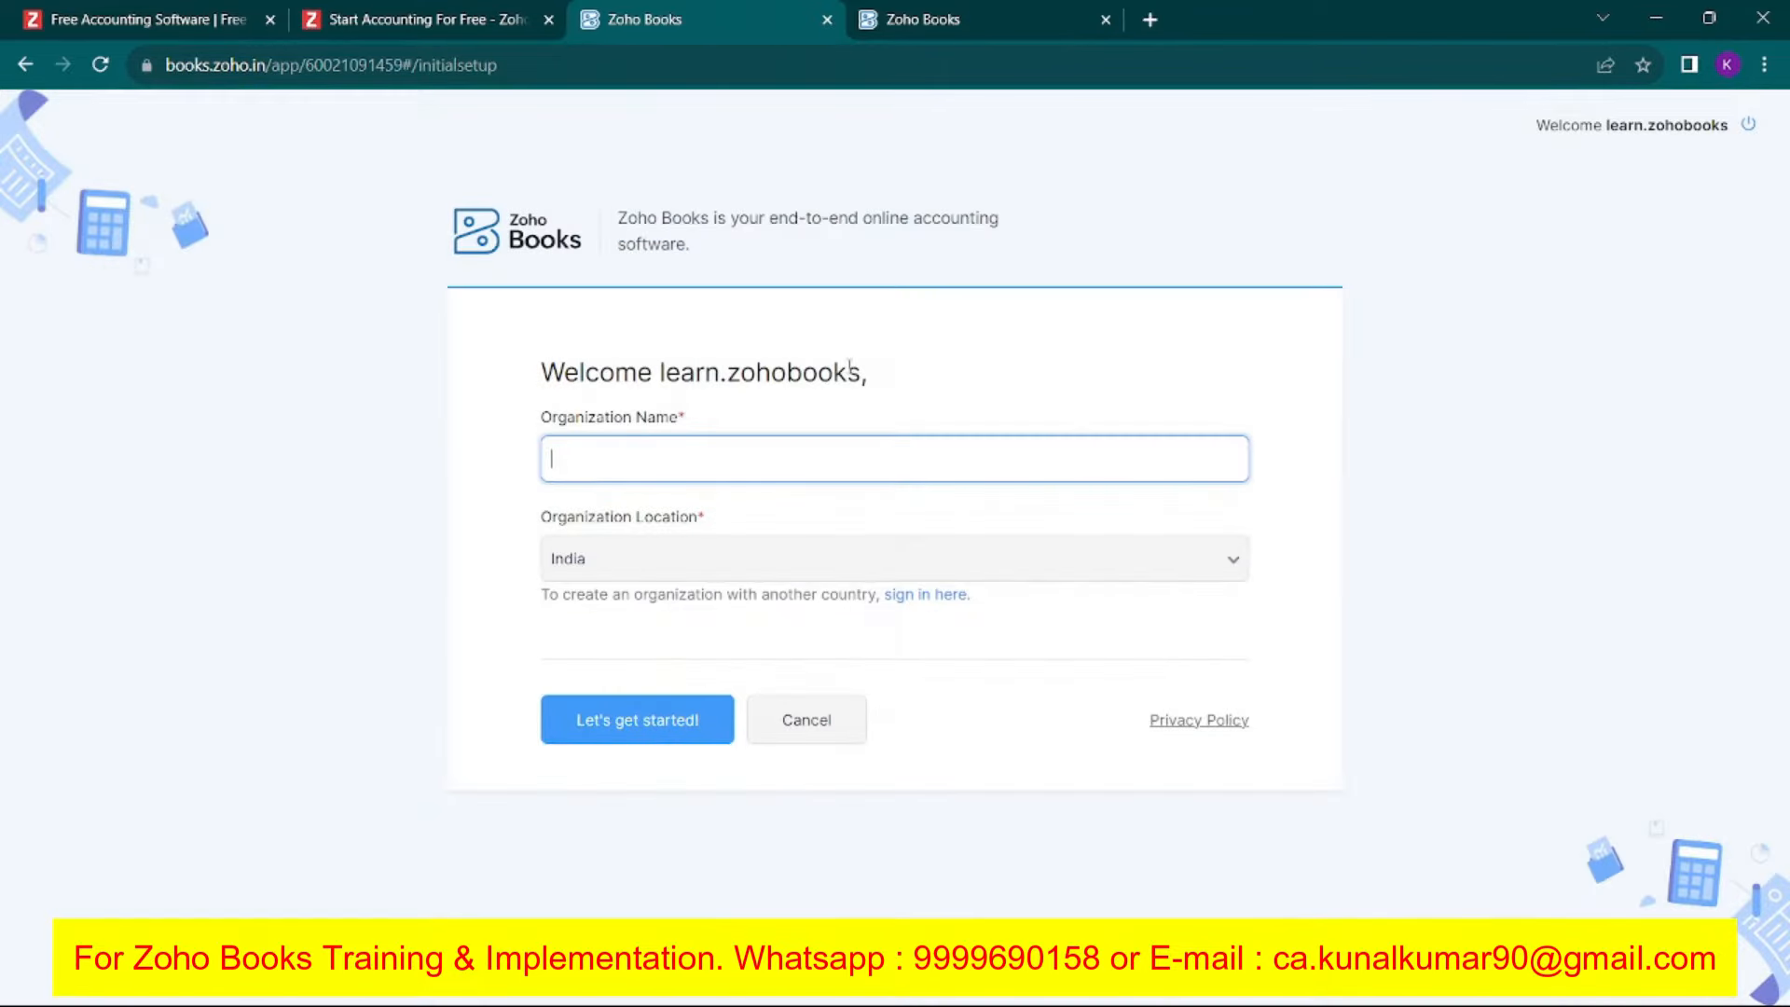
pyautogui.press('capslock')
pyautogui.write('ABC PRIVATE LIMITED')
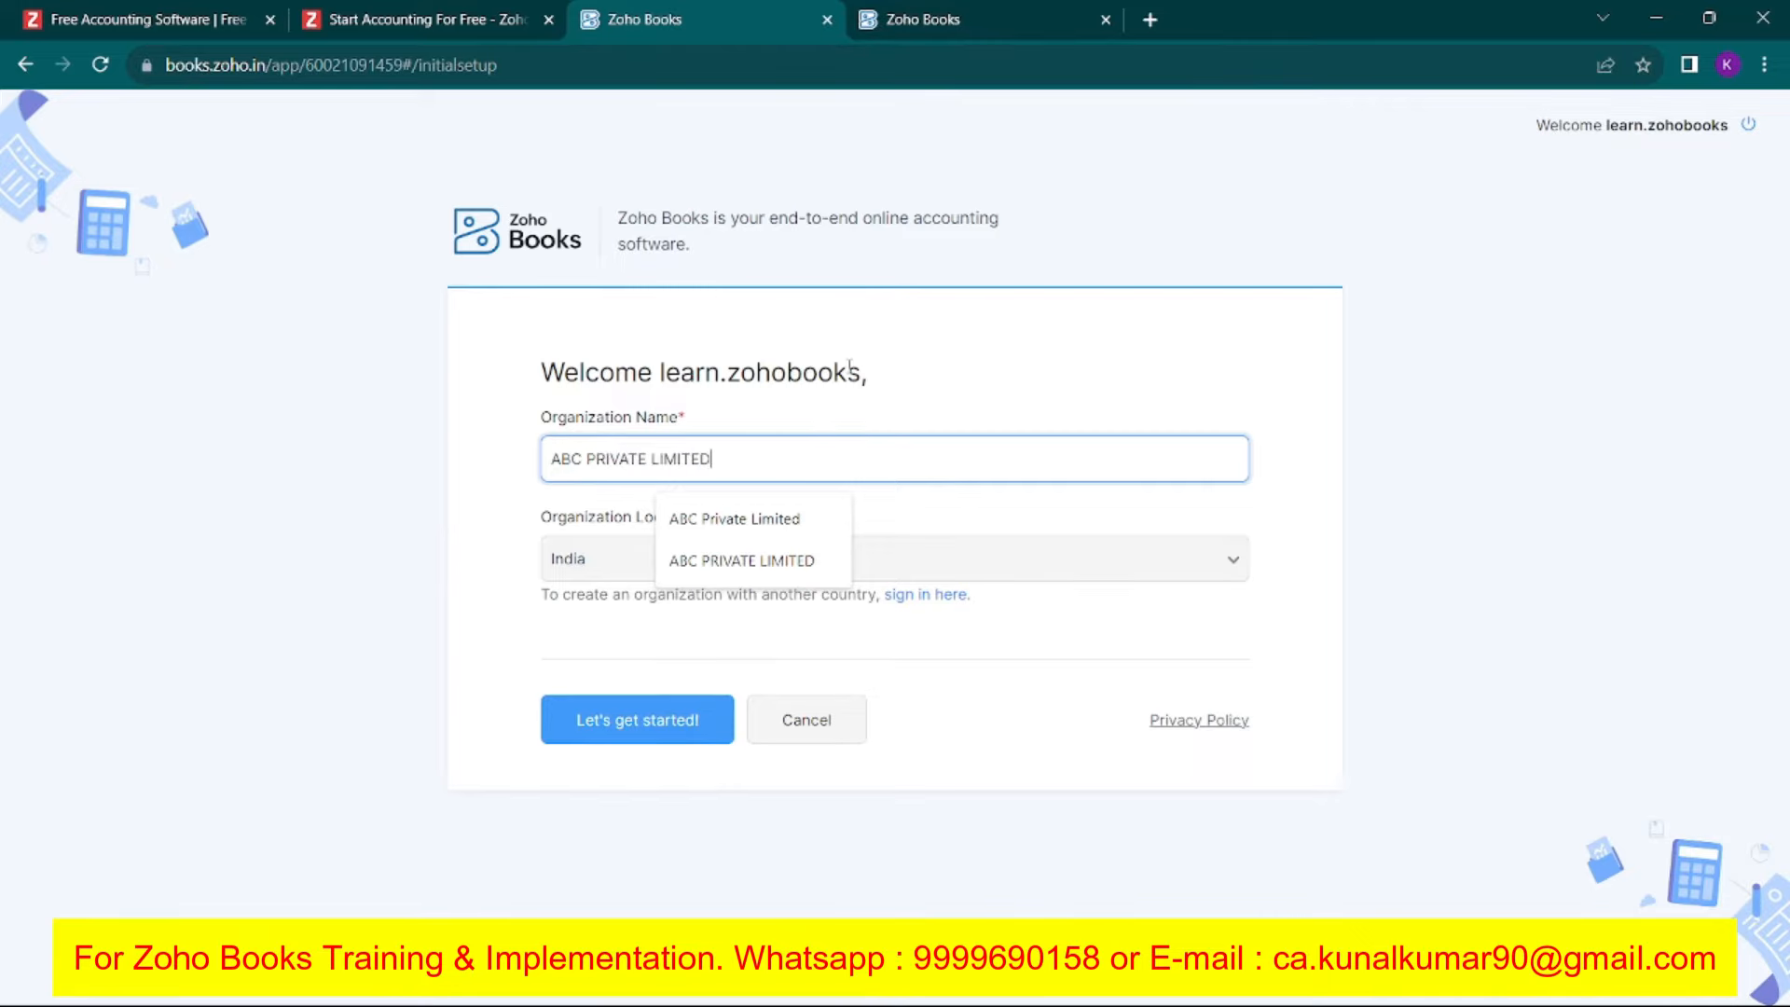
pyautogui.click(355, 323)
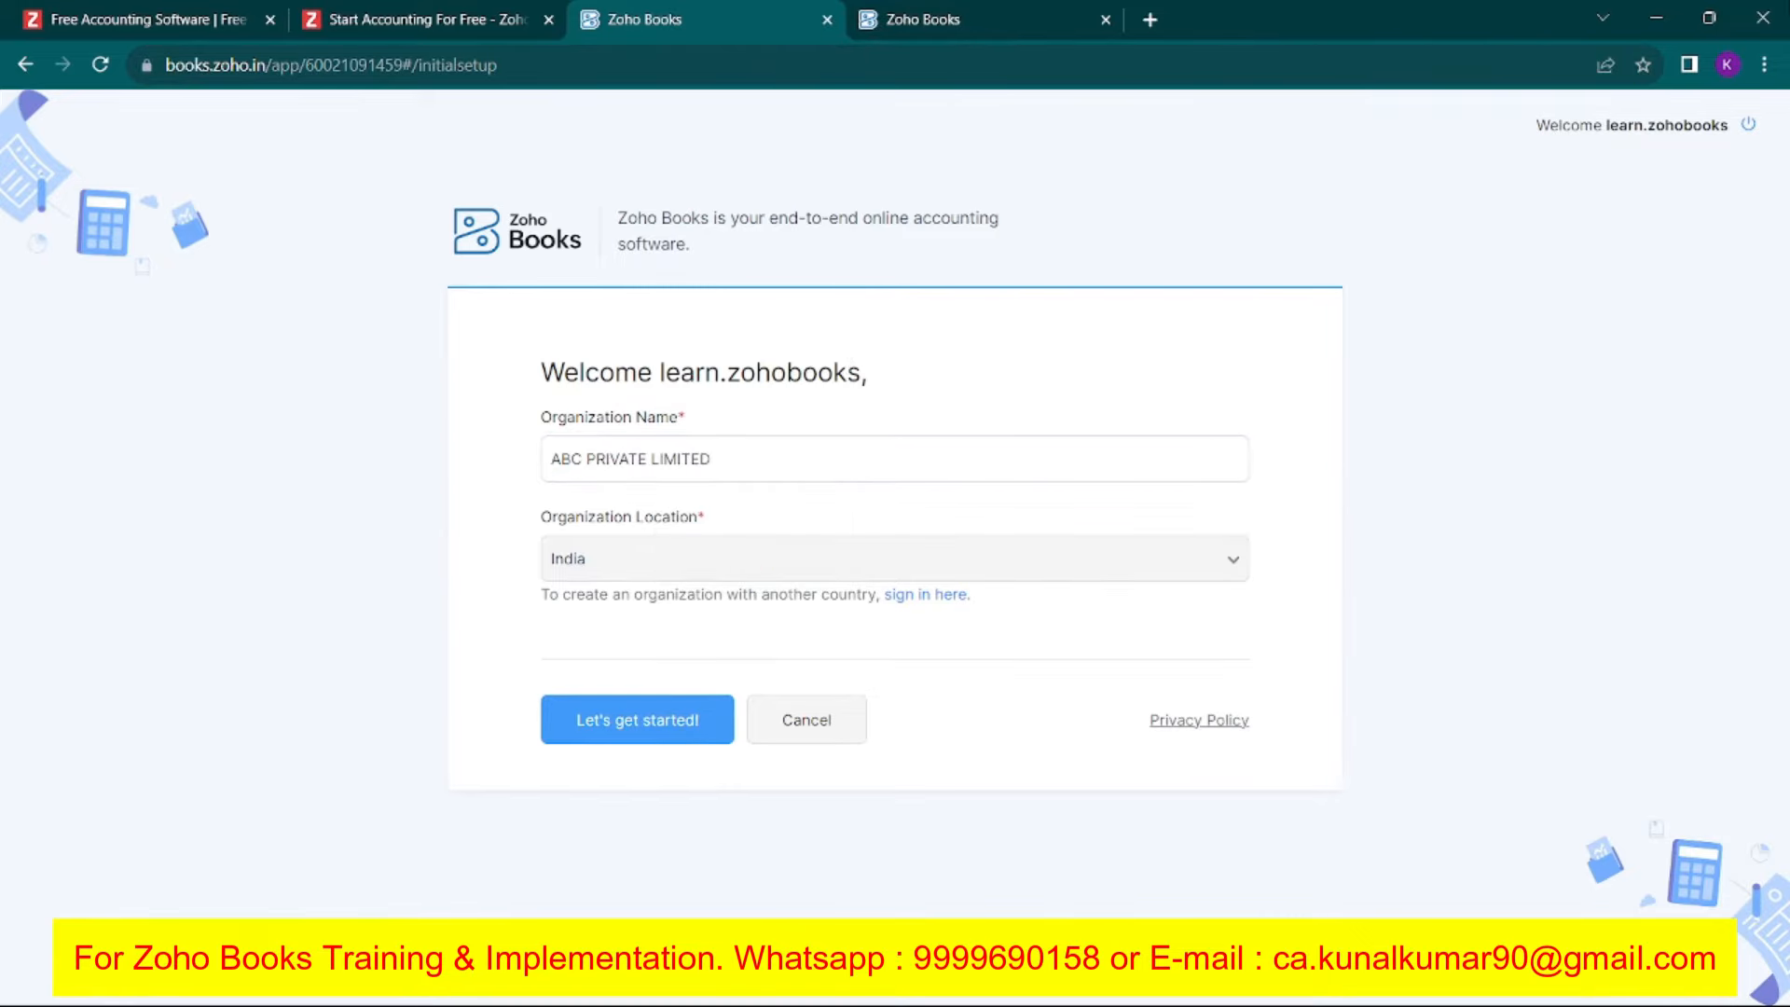
pyautogui.click(673, 714)
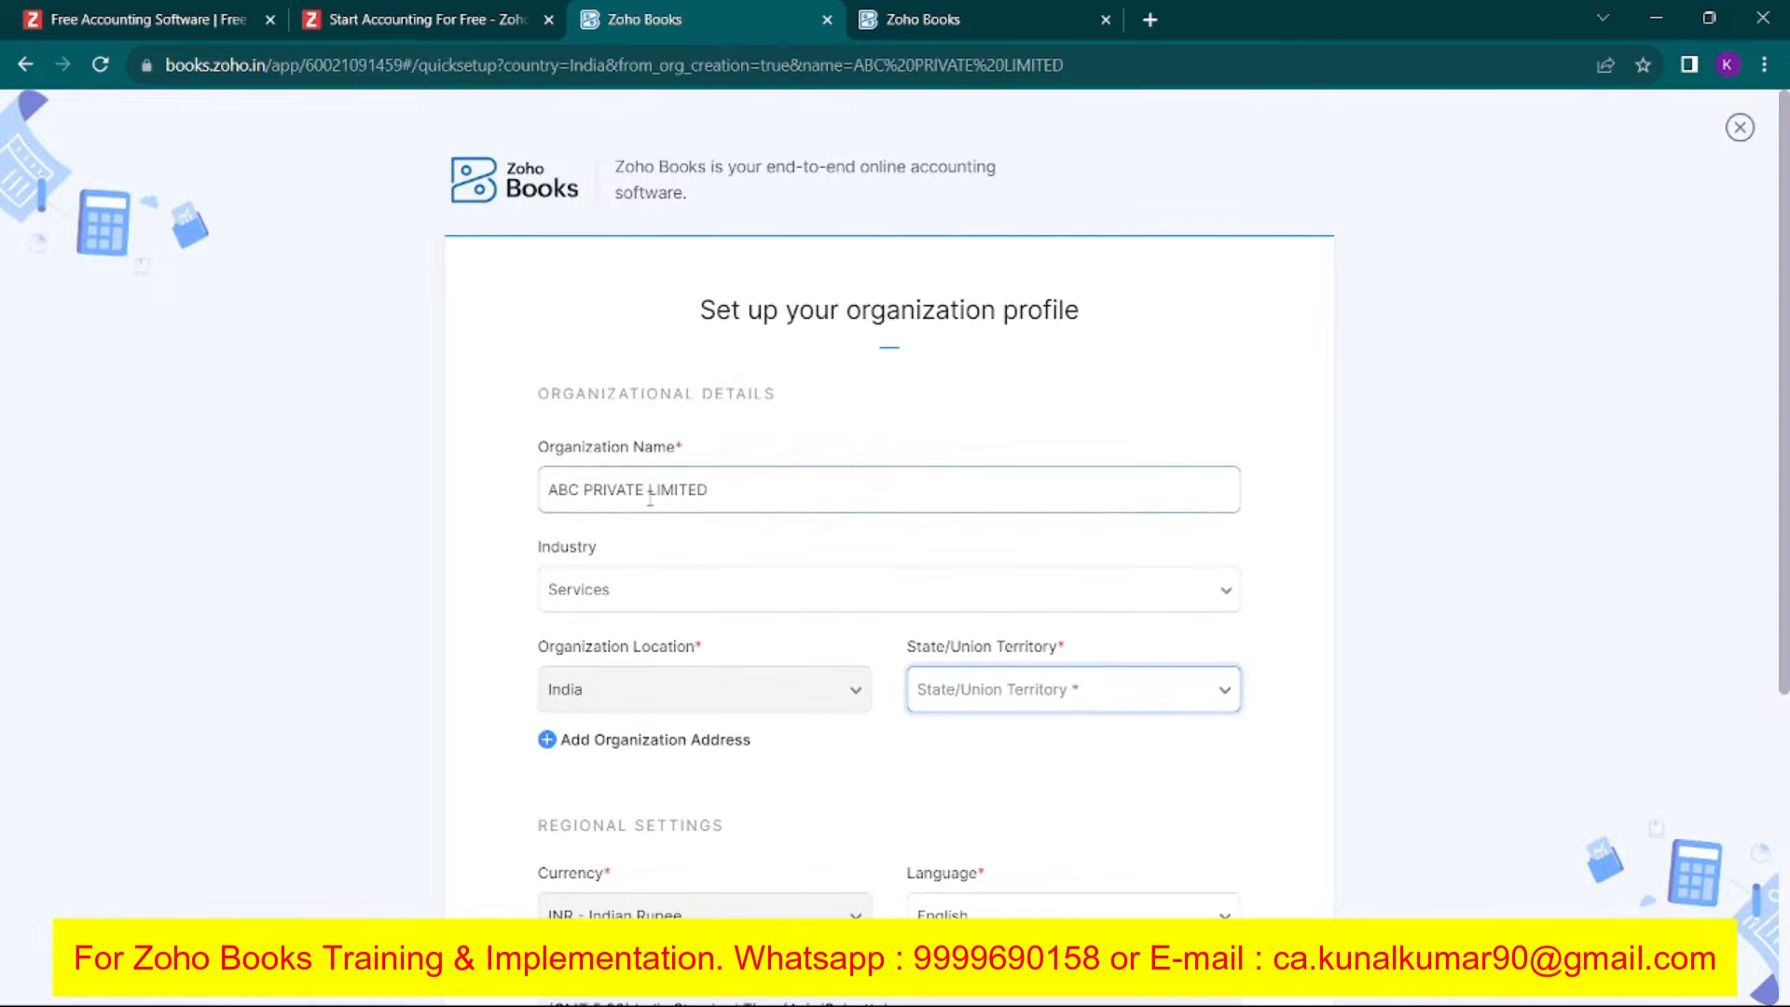
# Choose Services as the organization's industry.
pyautogui.scroll(-2, 821, 451)
pyautogui.click(736, 477)
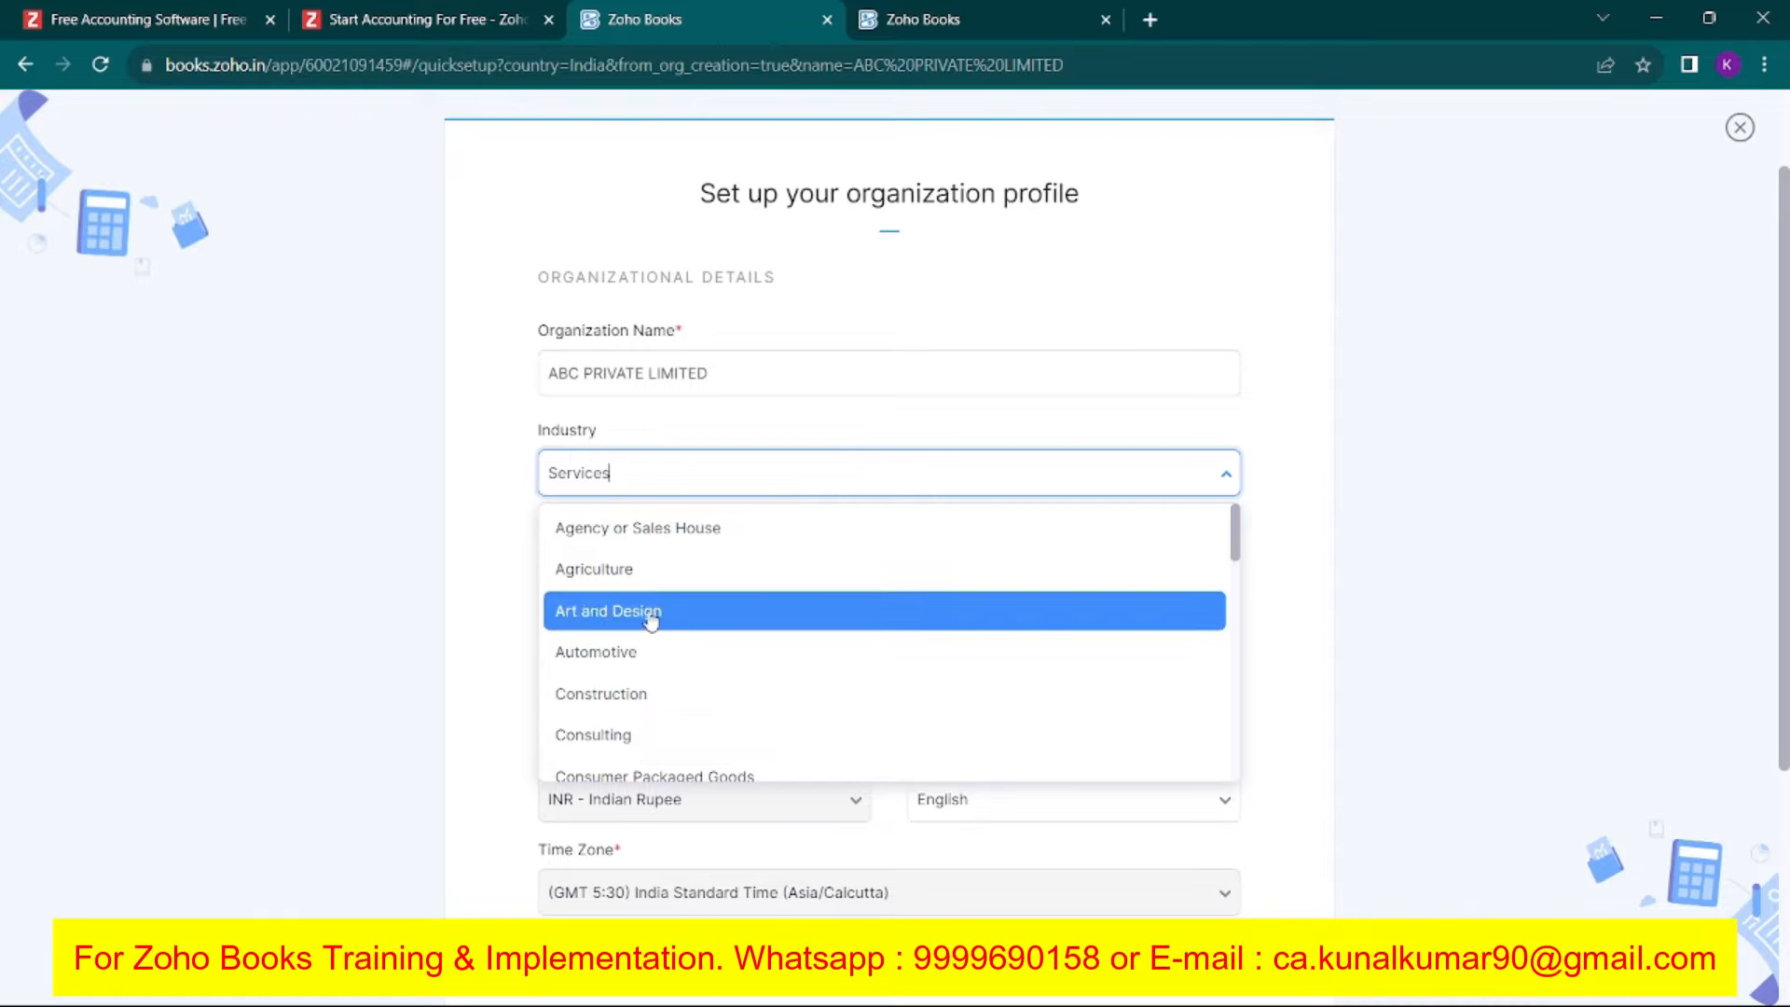
pyautogui.scroll(-1, 706, 725)
pyautogui.scroll(-10, 705, 725)
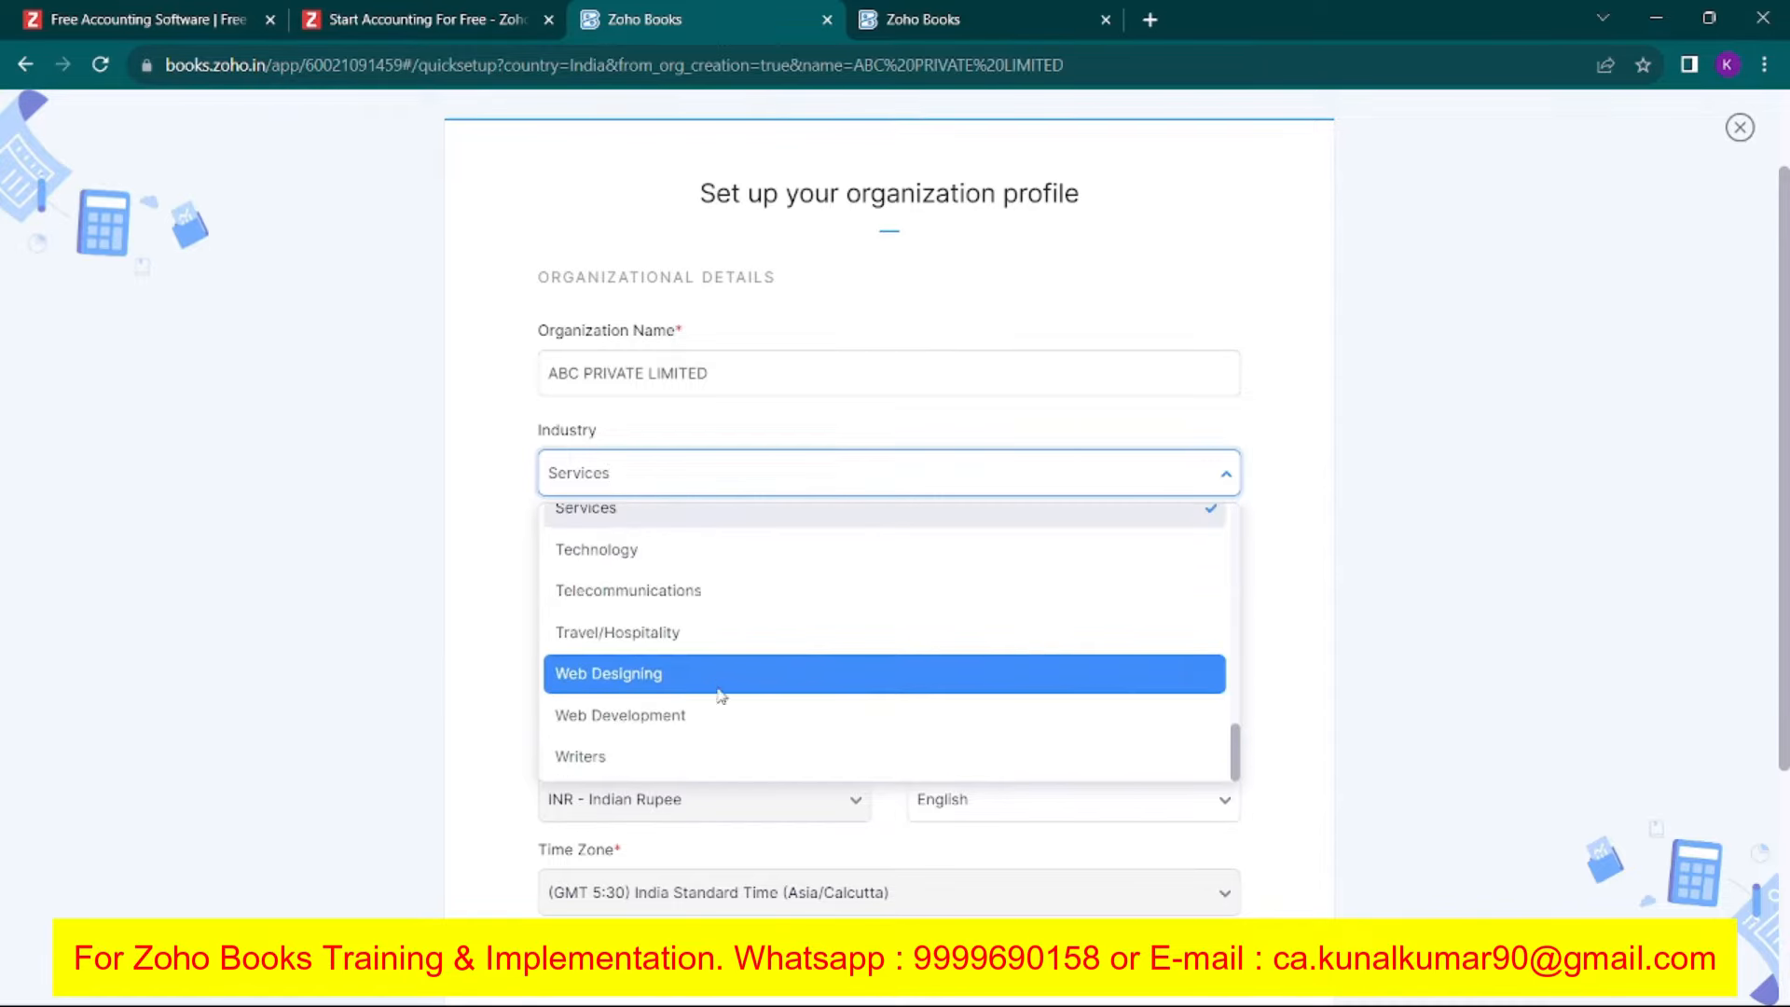
pyautogui.scroll(6, 673, 385)
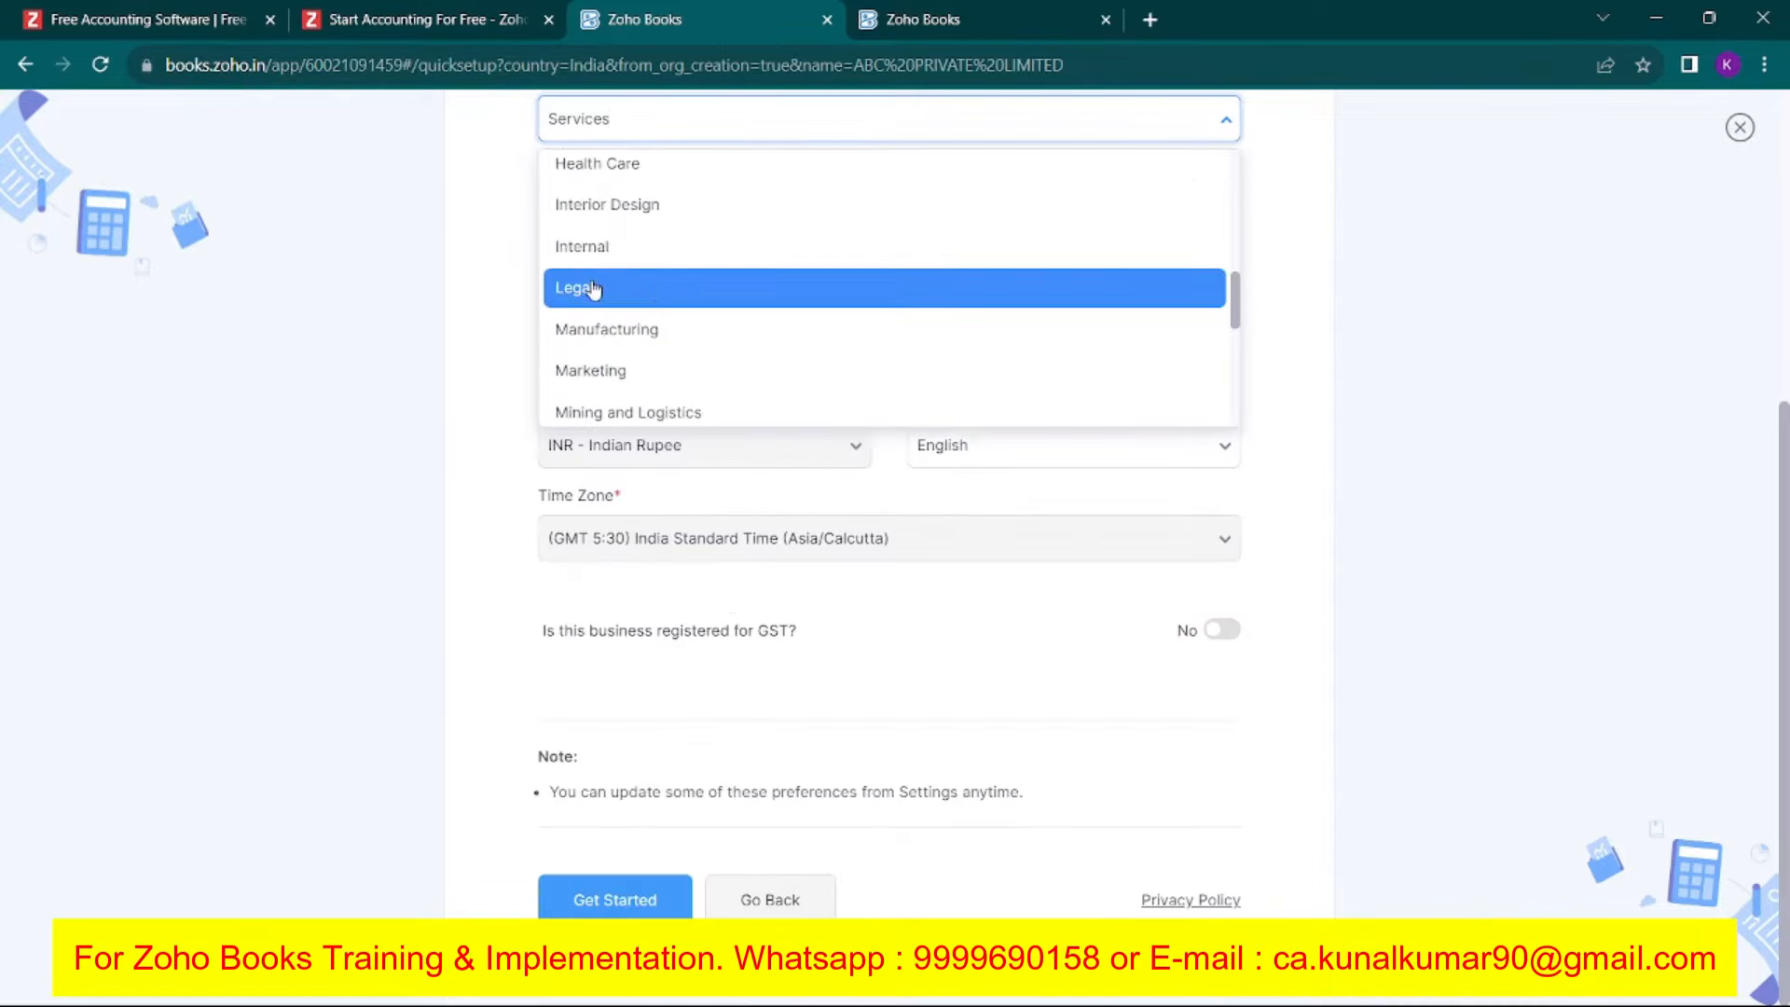
pyautogui.scroll(2, 664, 308)
pyautogui.scroll(1, 665, 313)
pyautogui.write('SE')
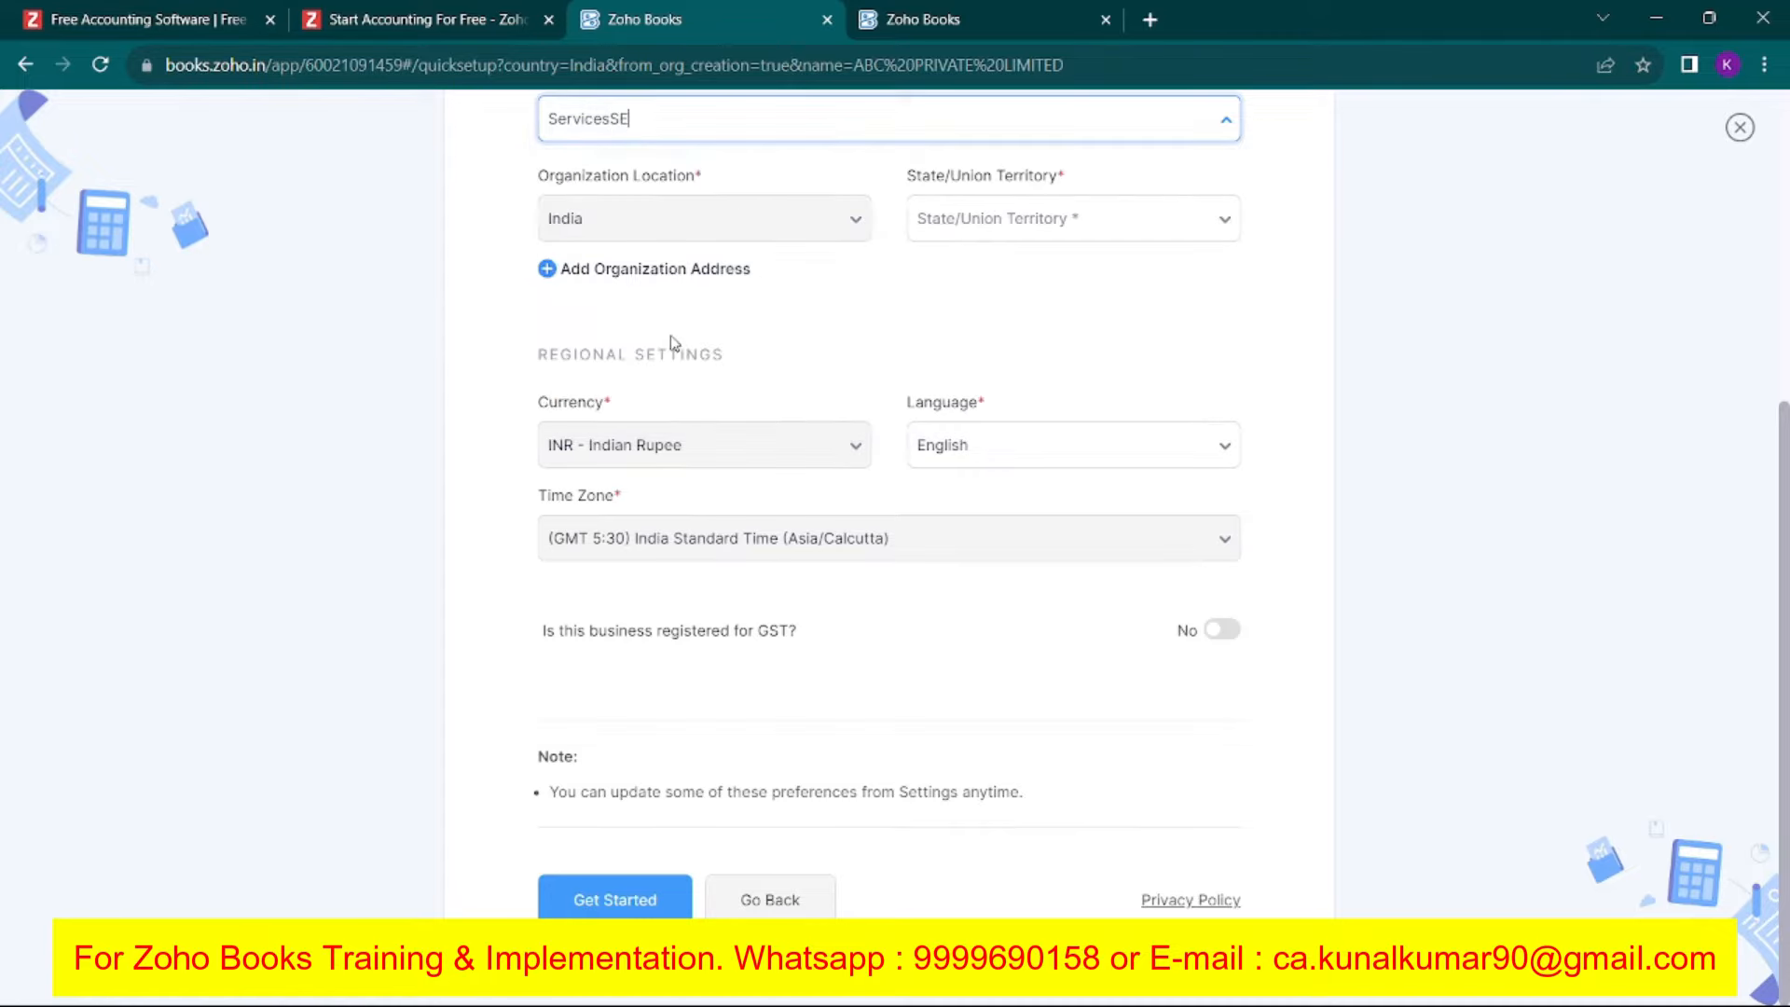
pyautogui.press('BackSpace')
pyautogui.press('BackSpace')
pyautogui.click(387, 395)
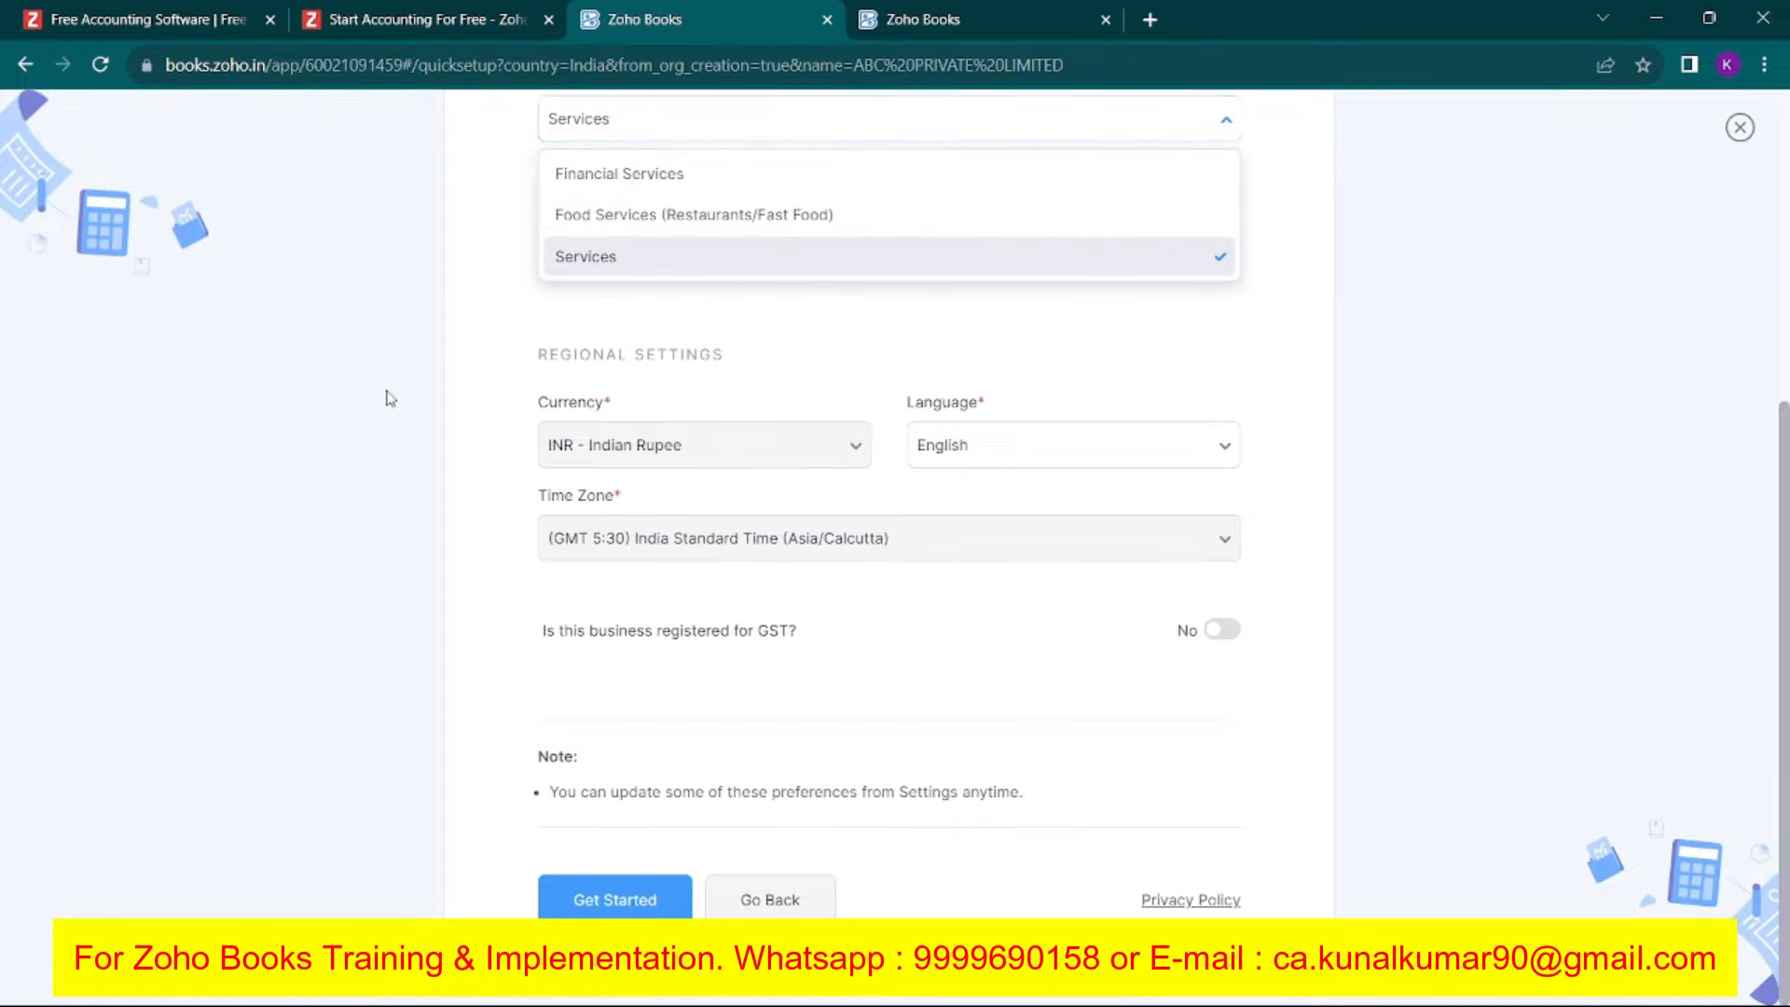
pyautogui.scroll(2, 428, 415)
pyautogui.scroll(-1, 532, 458)
# Set the state to Delhi and finish creating the organization.
pyautogui.click(1030, 357)
pyautogui.write('DELHI')
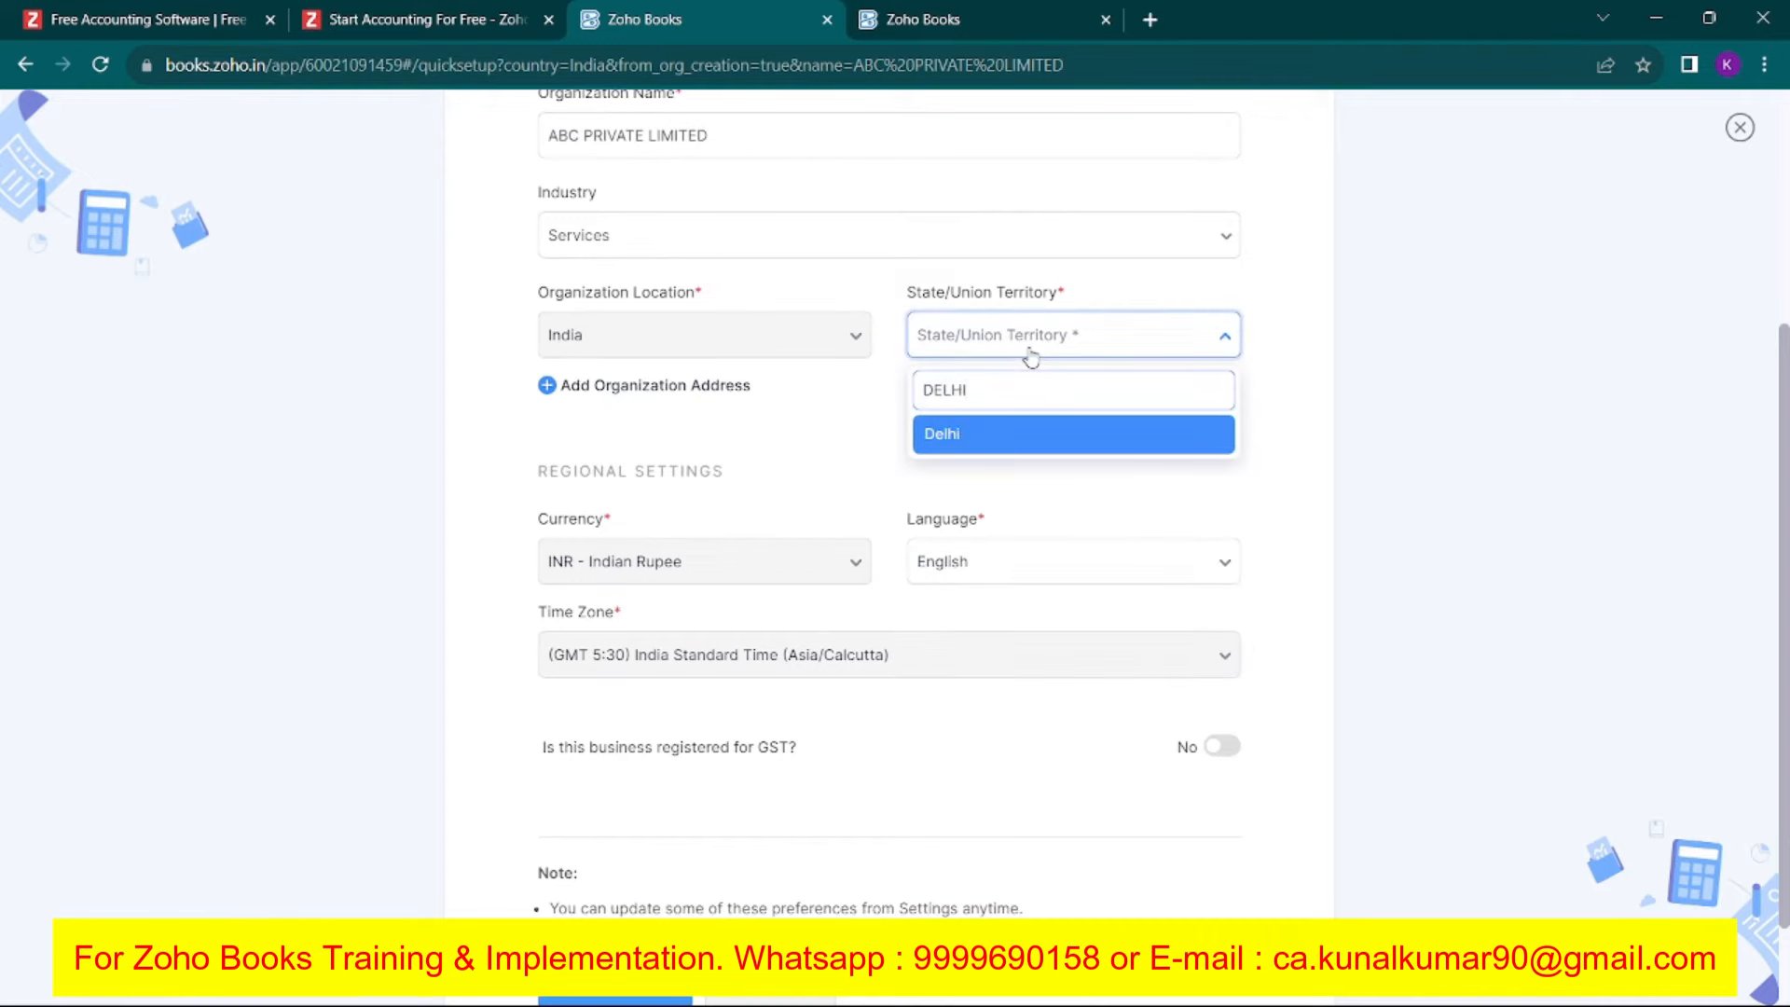
pyautogui.click(993, 439)
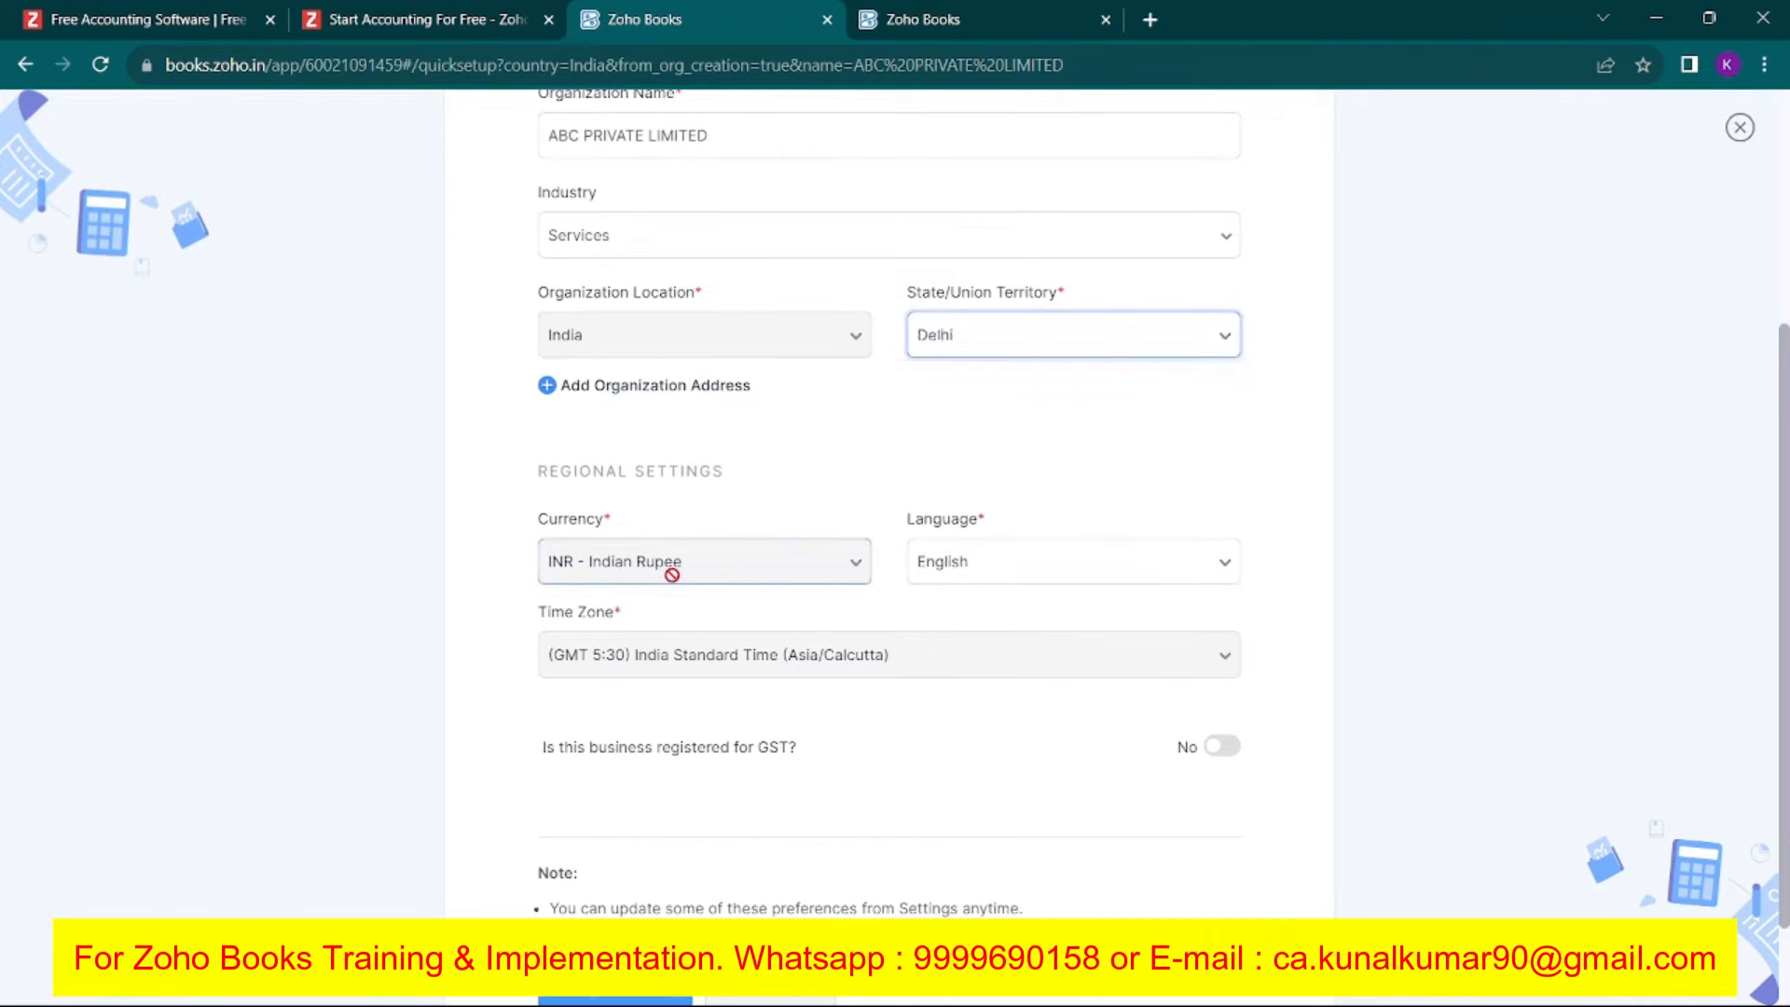
pyautogui.scroll(-1, 659, 619)
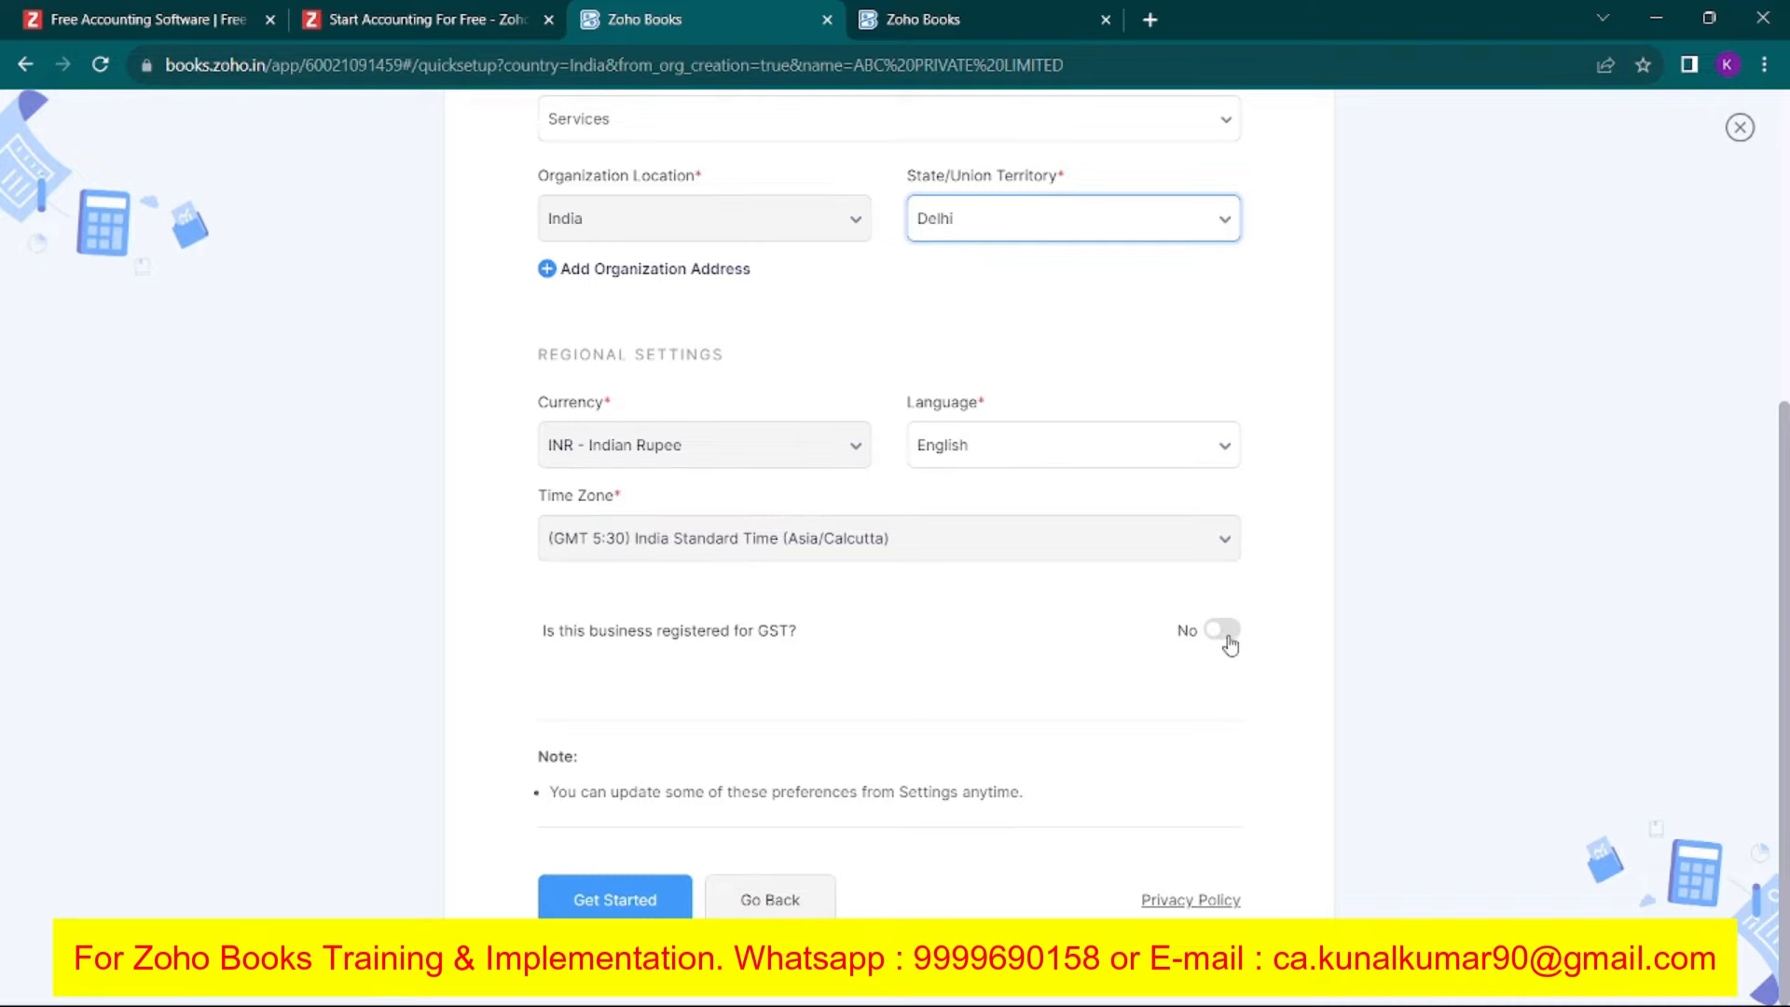
pyautogui.click(606, 895)
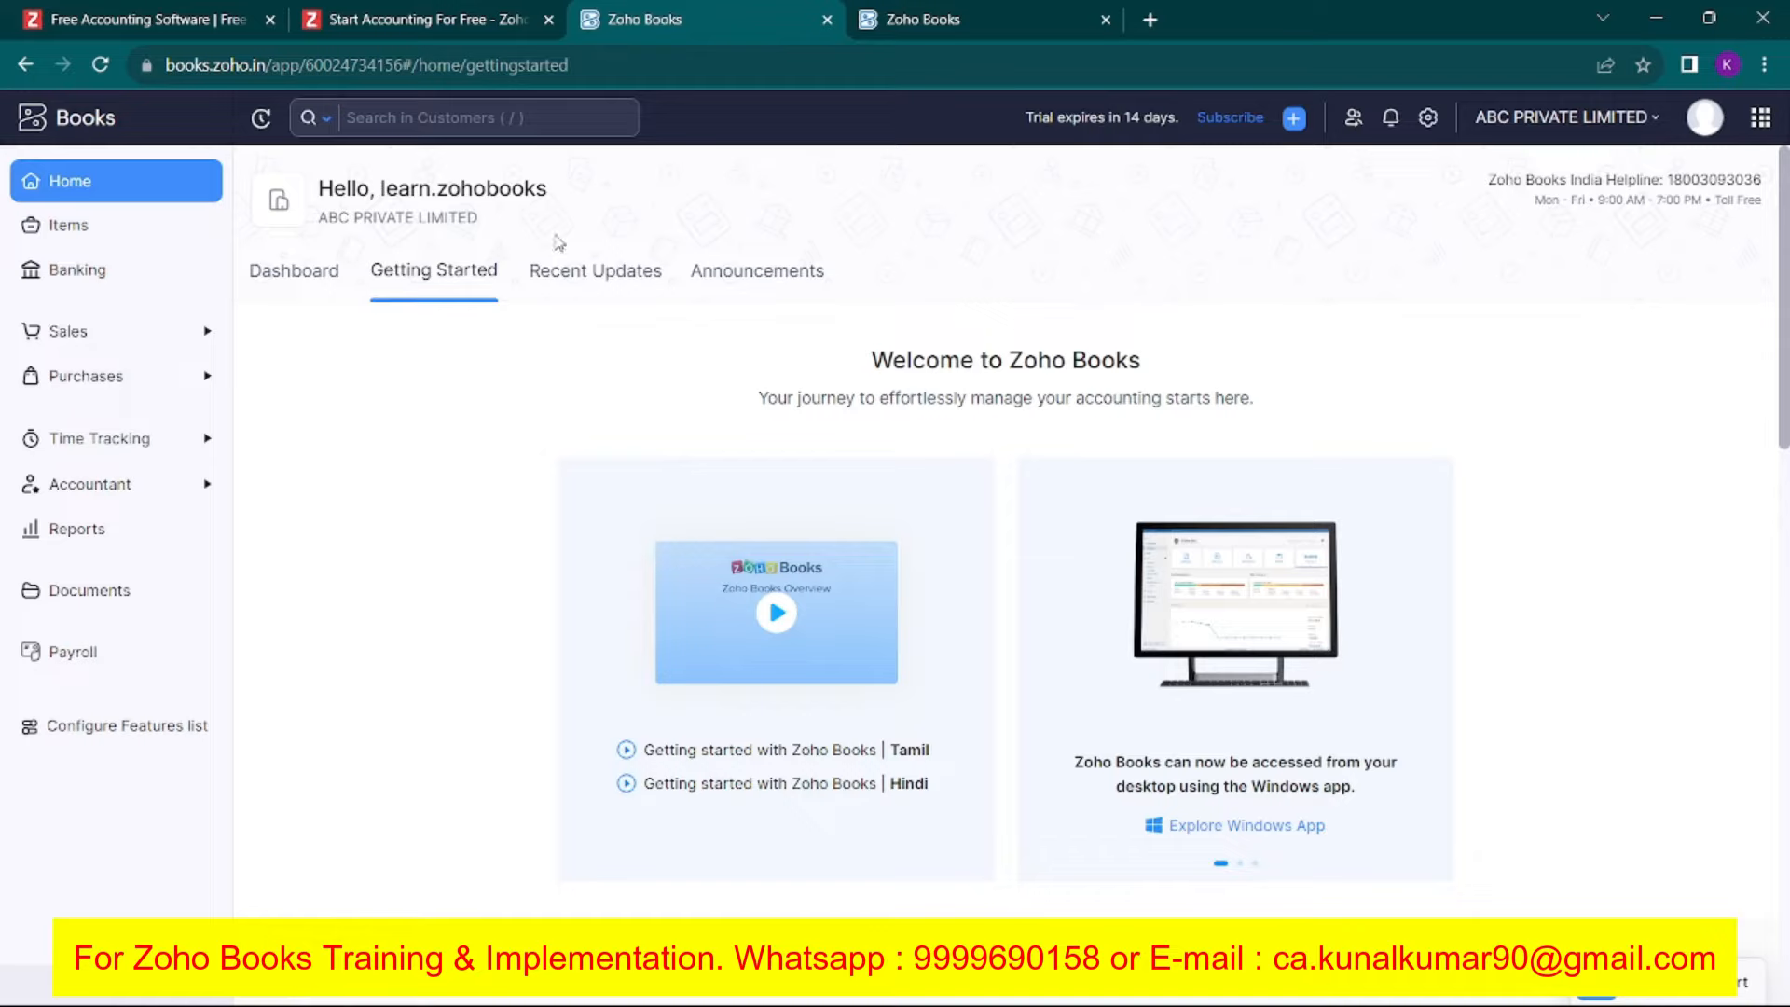
pyautogui.scroll(-10, 965, 626)
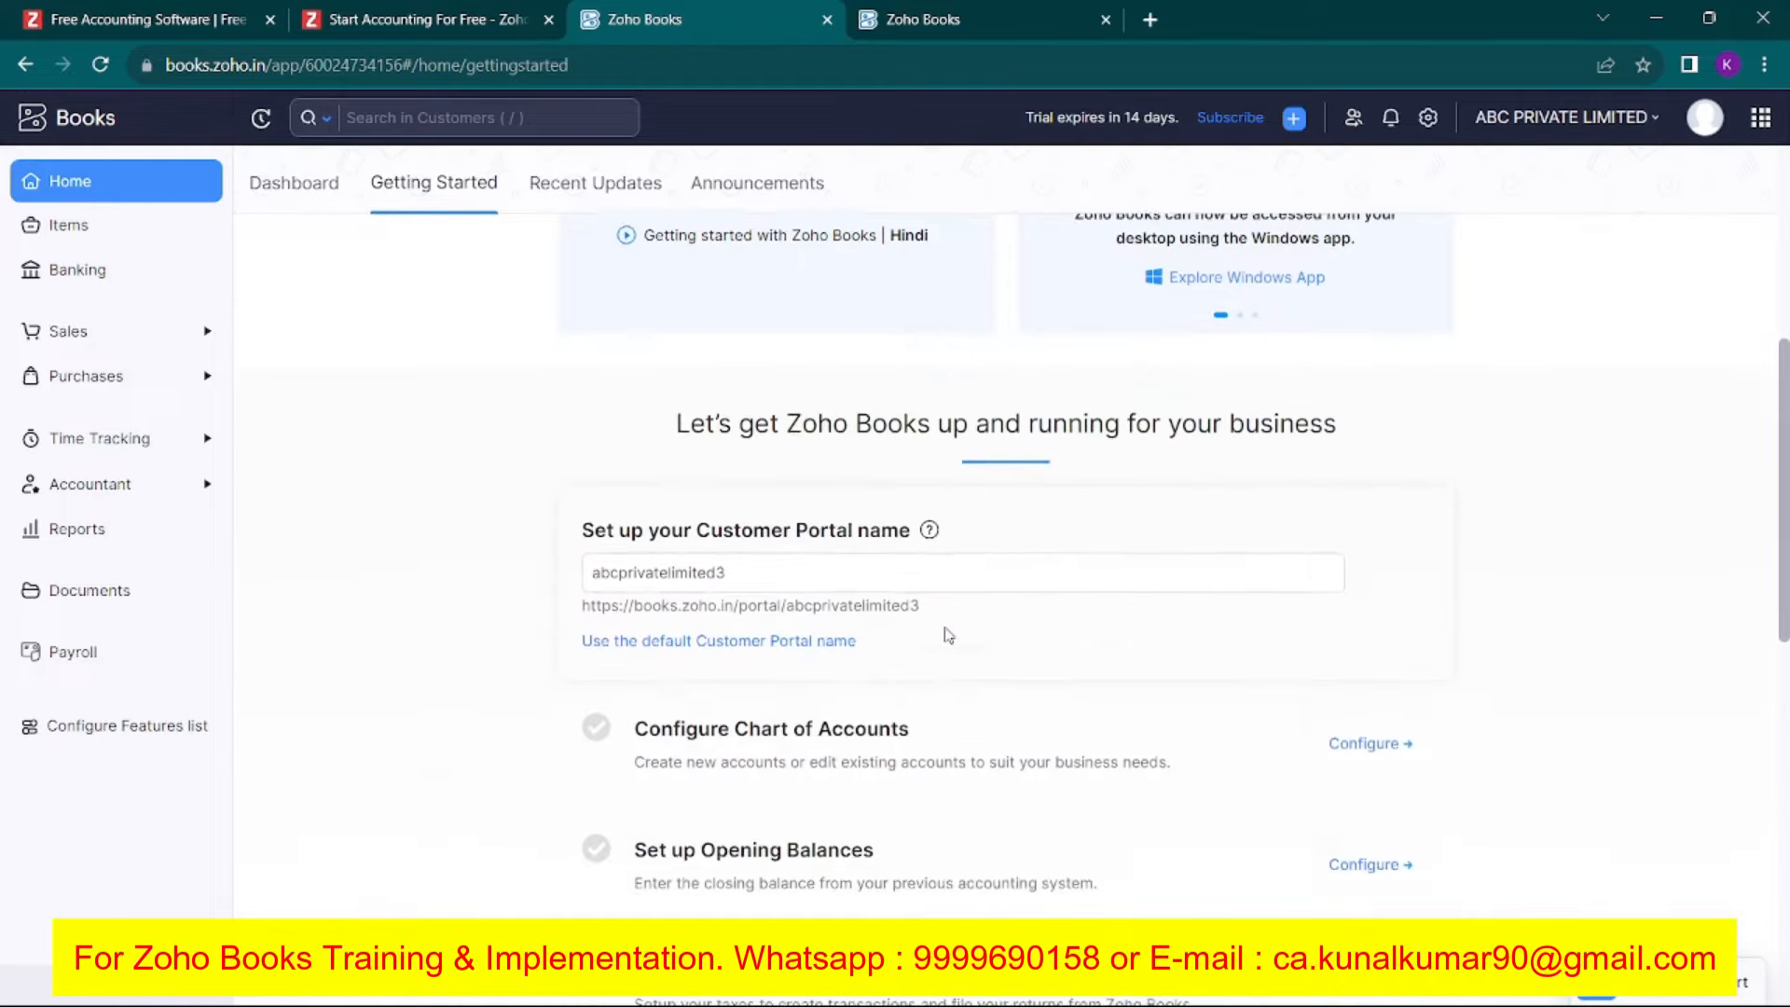
pyautogui.scroll(-5, 948, 635)
pyautogui.scroll(15, 948, 635)
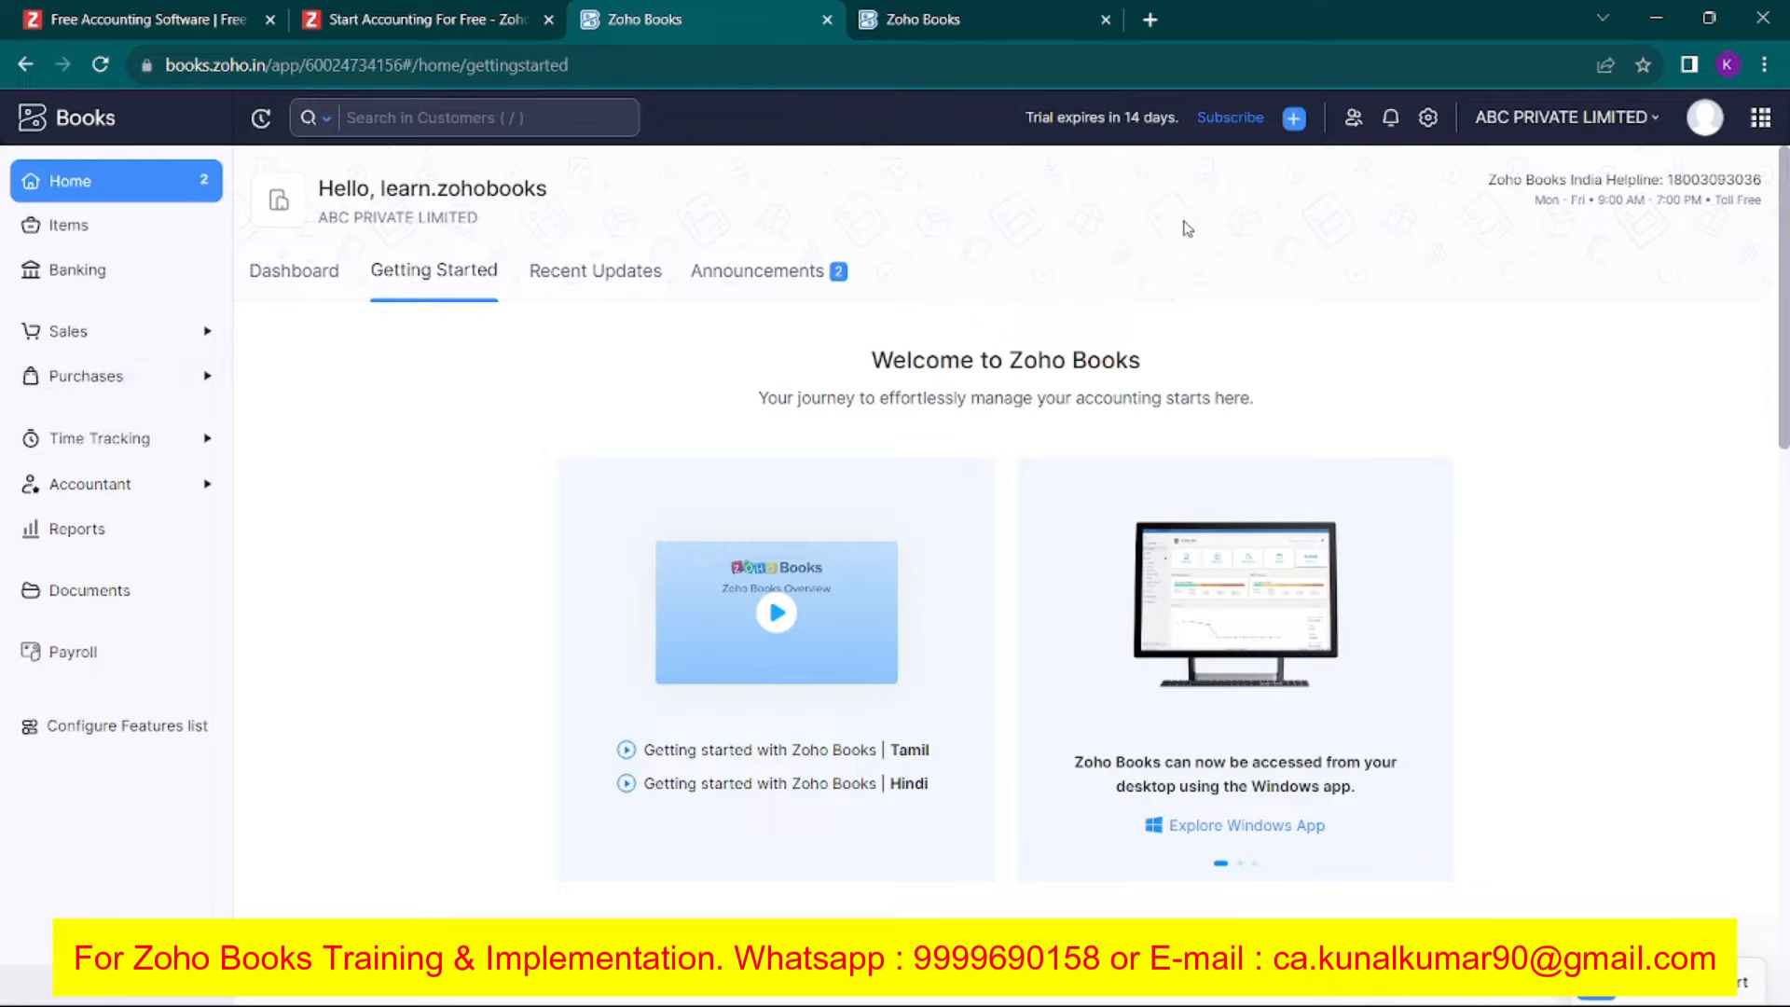
# Go to Sales > Invoices and start a new invoice.
pyautogui.click(100, 333)
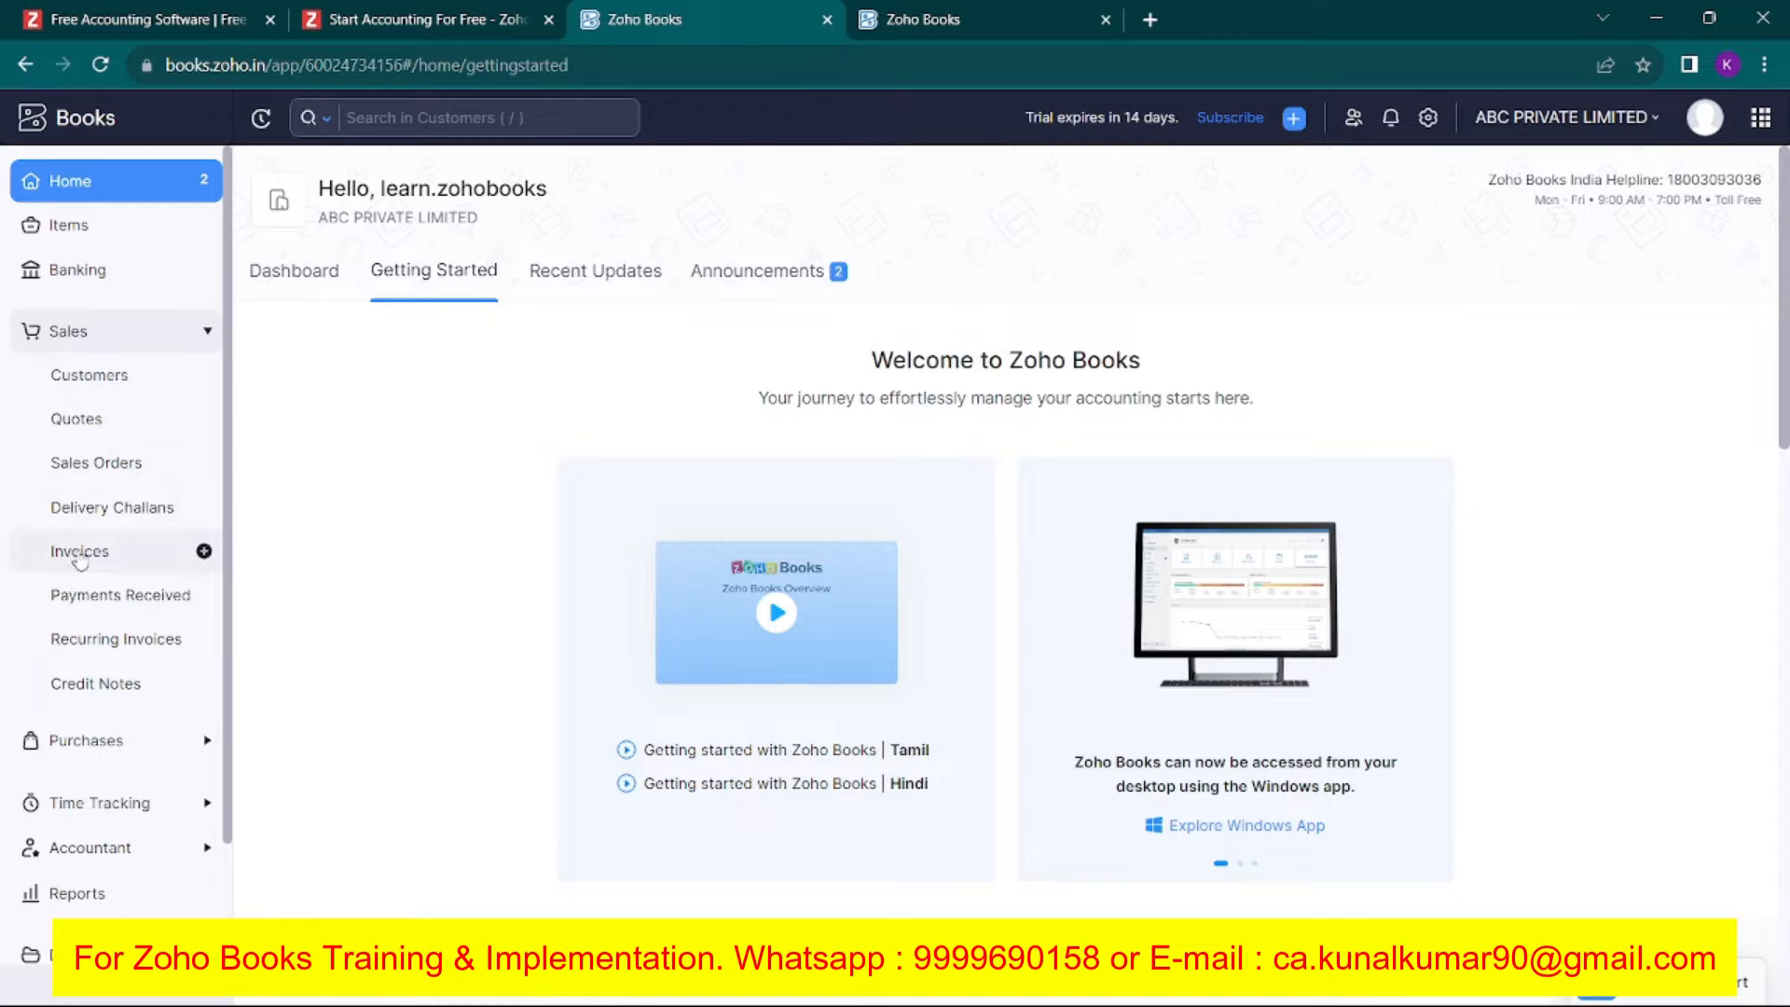
pyautogui.click(81, 557)
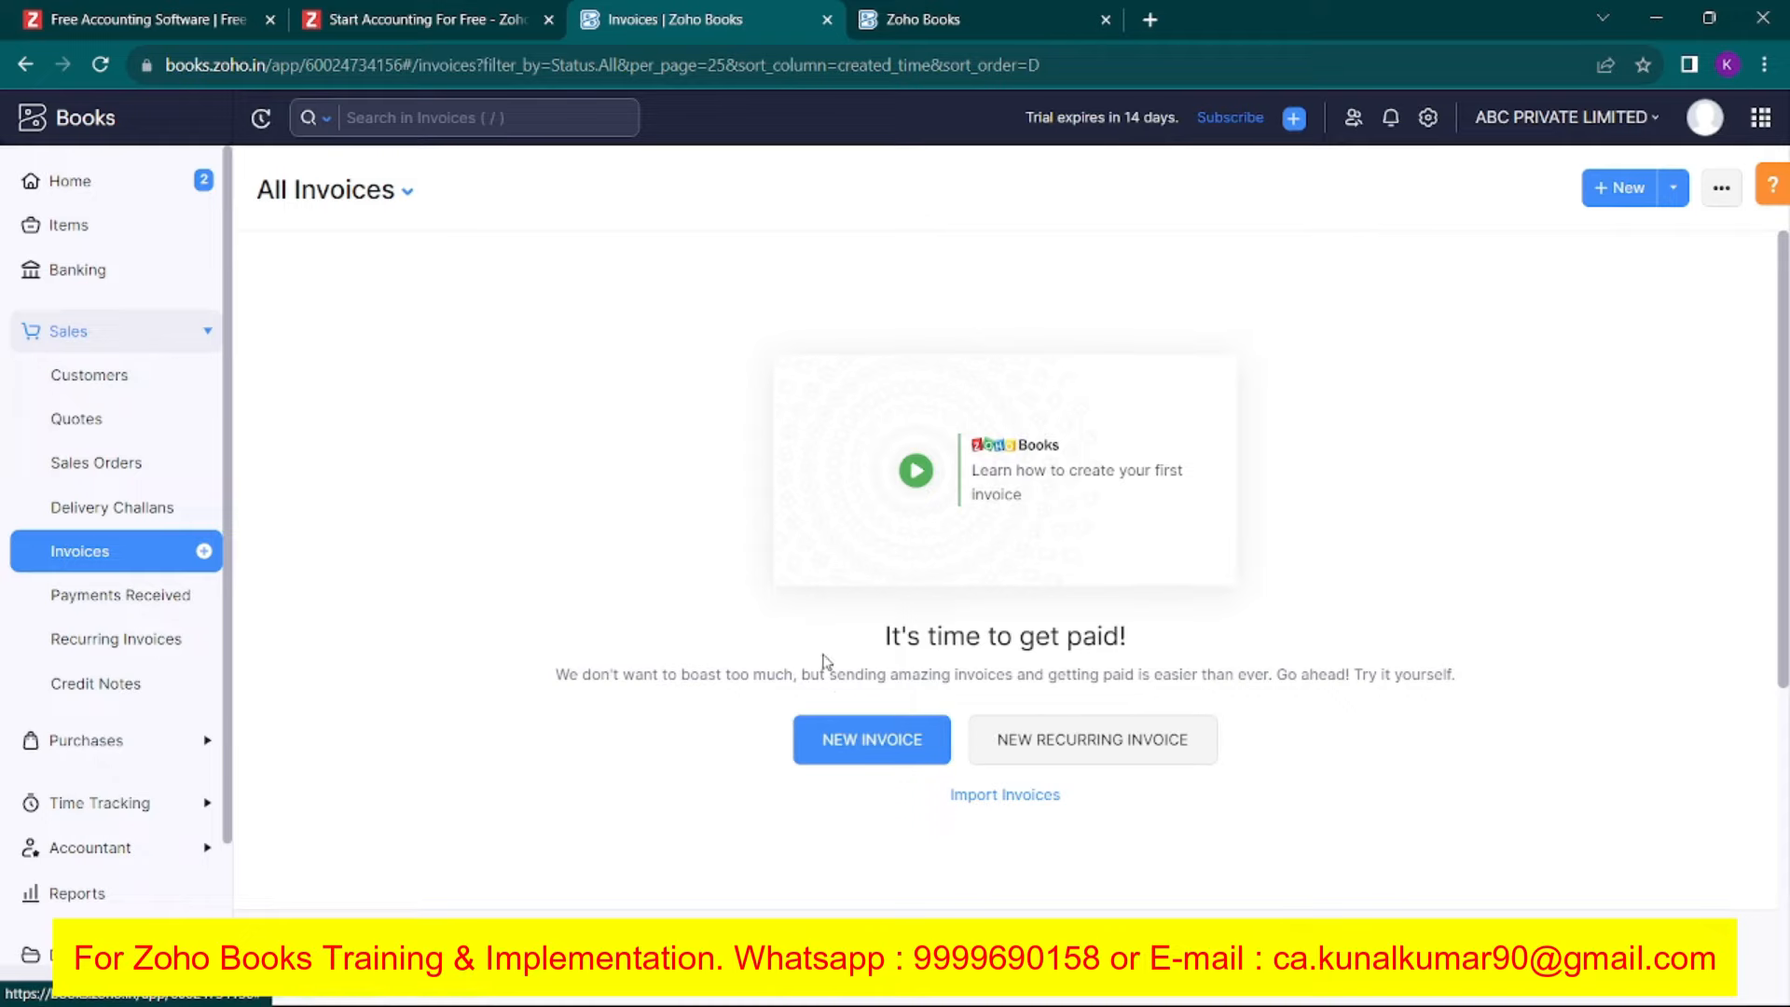
pyautogui.click(867, 739)
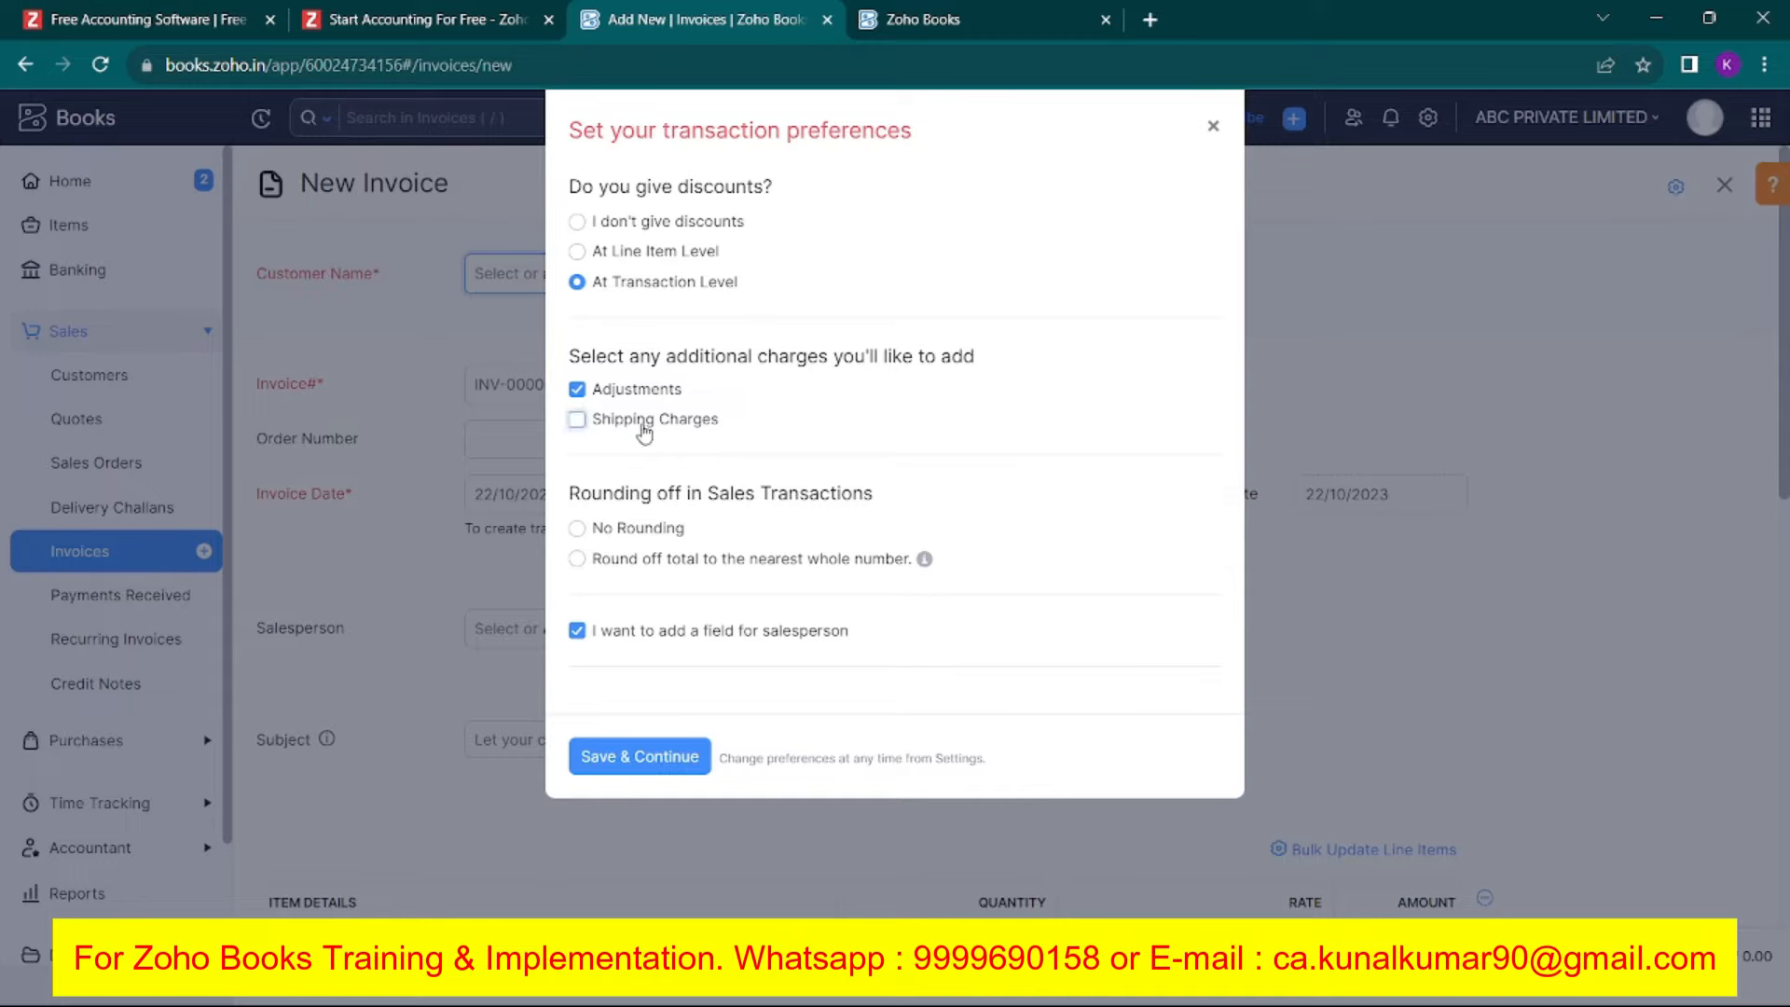
# Turn off adjustments, shipping charges and the salesperson field in the invoice preferences.
pyautogui.doubleClick(611, 421)
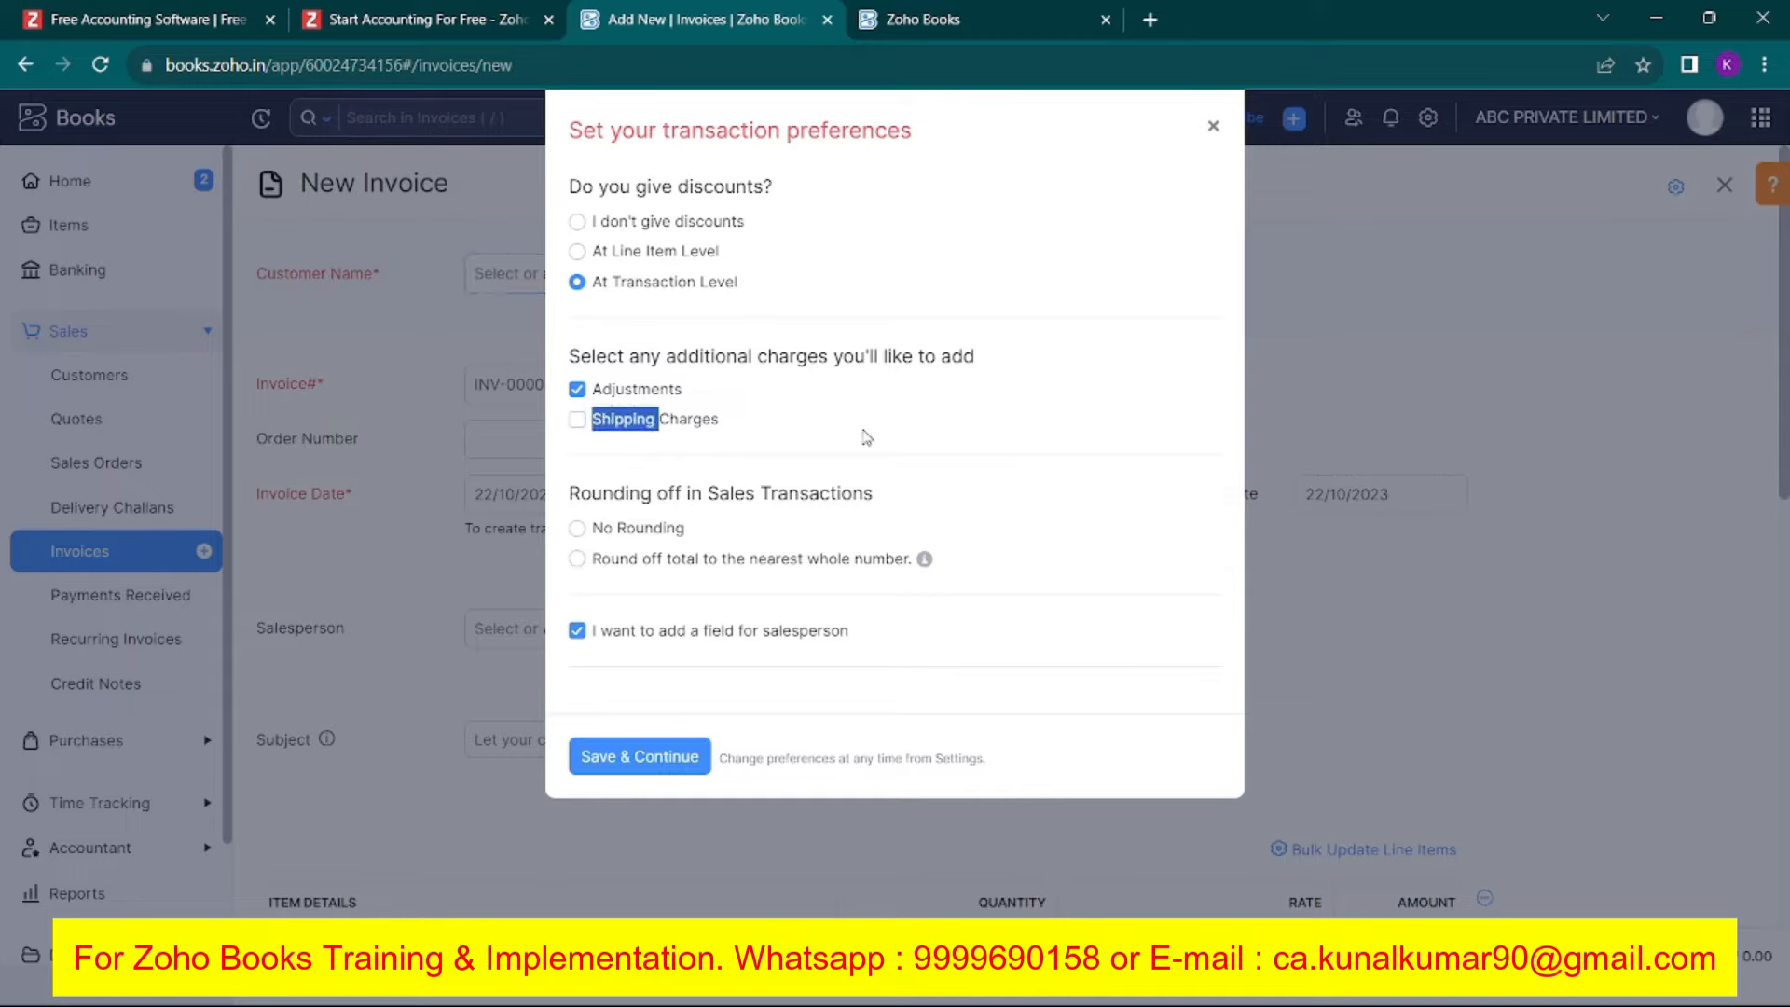
pyautogui.click(711, 433)
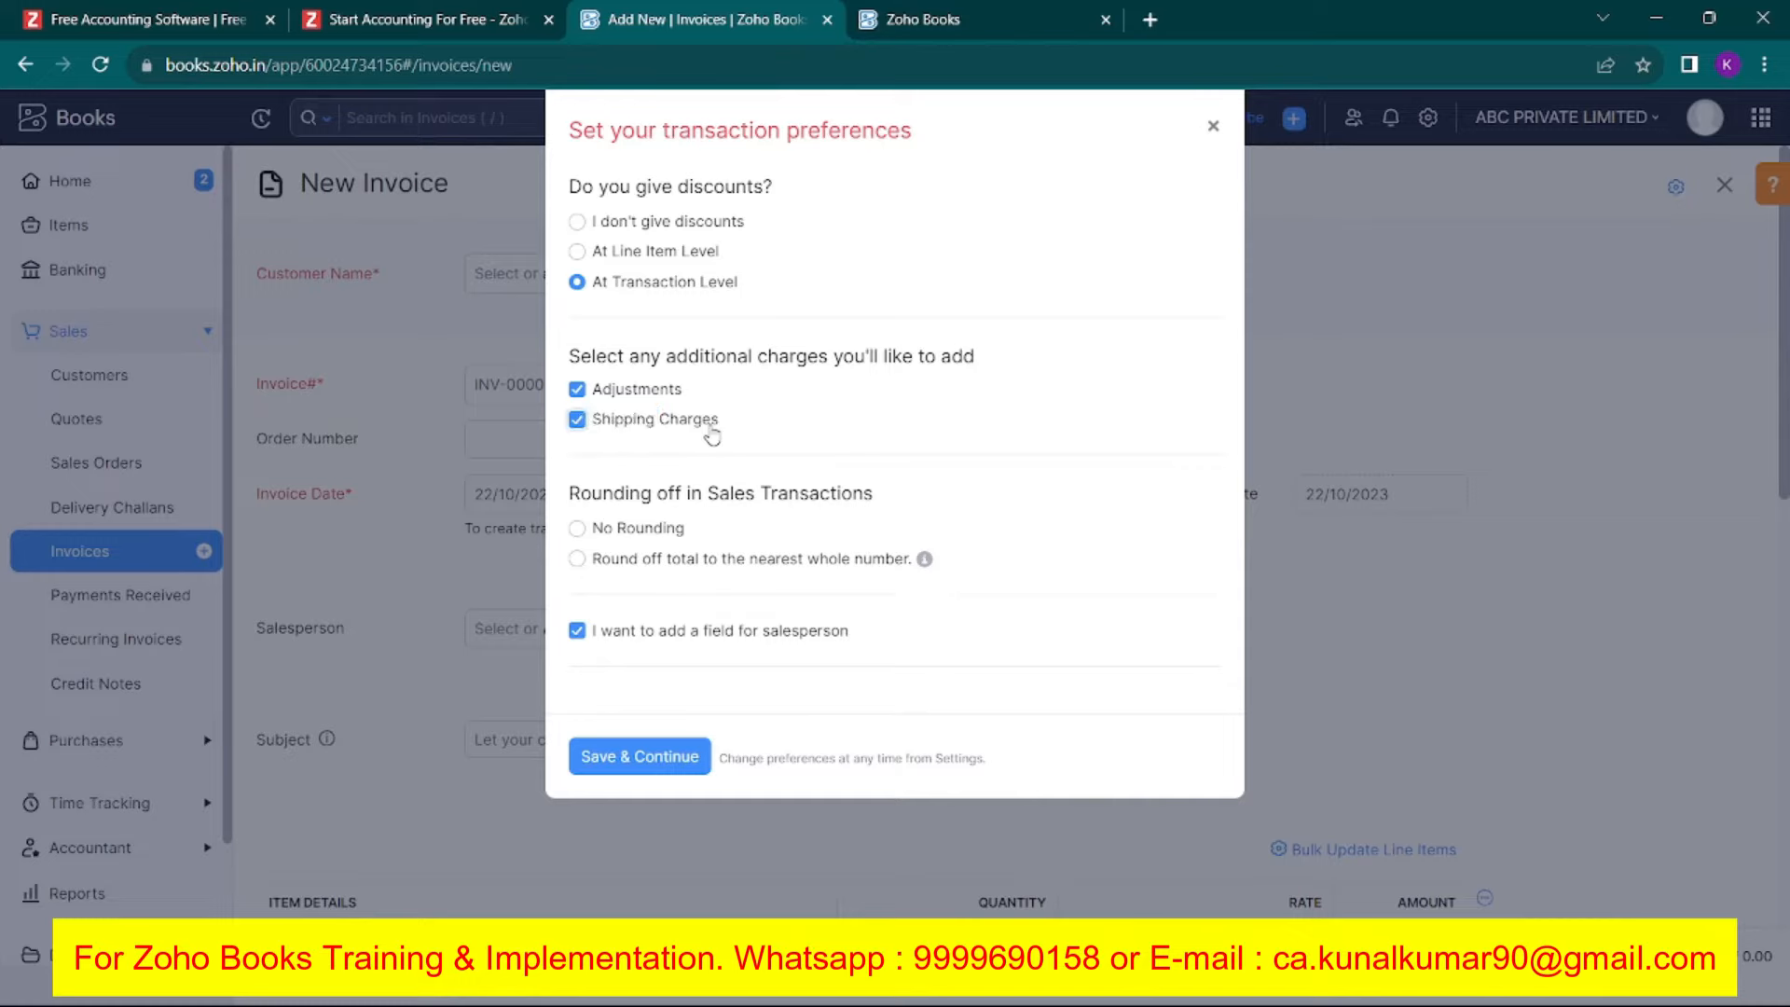
pyautogui.click(632, 393)
pyautogui.click(706, 634)
# Save the transaction preferences and check the customer list, which is empty.
pyautogui.click(650, 760)
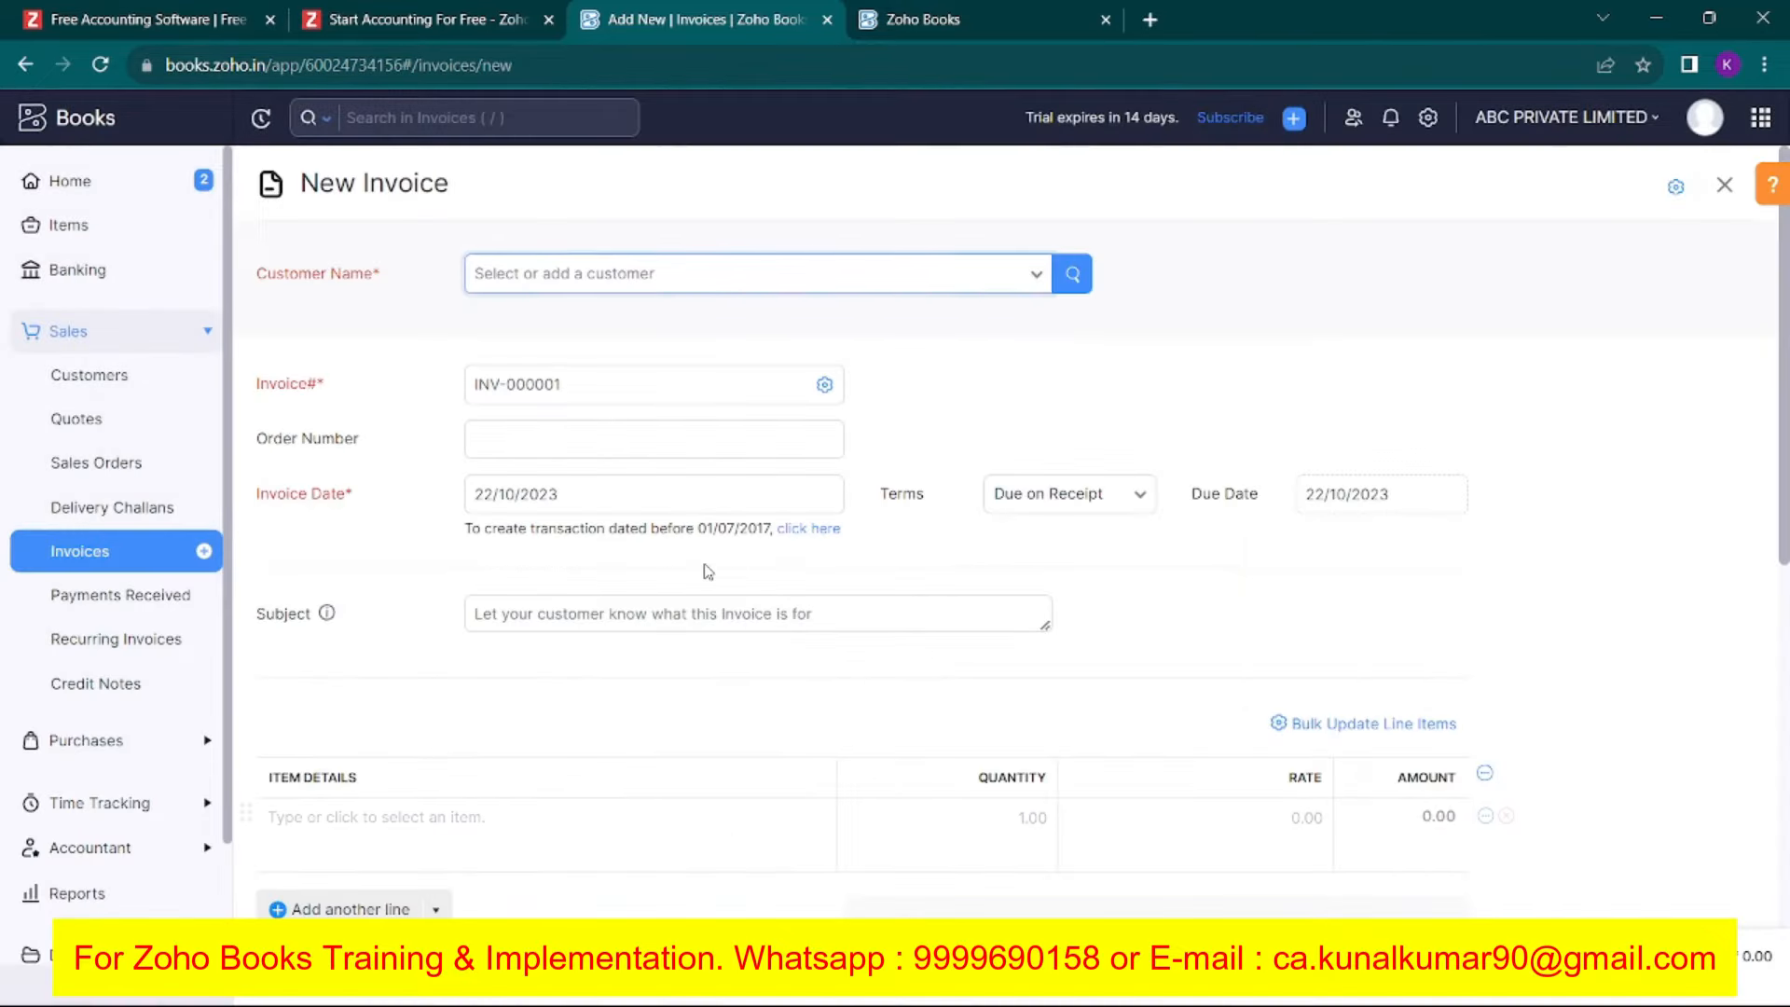
pyautogui.click(694, 275)
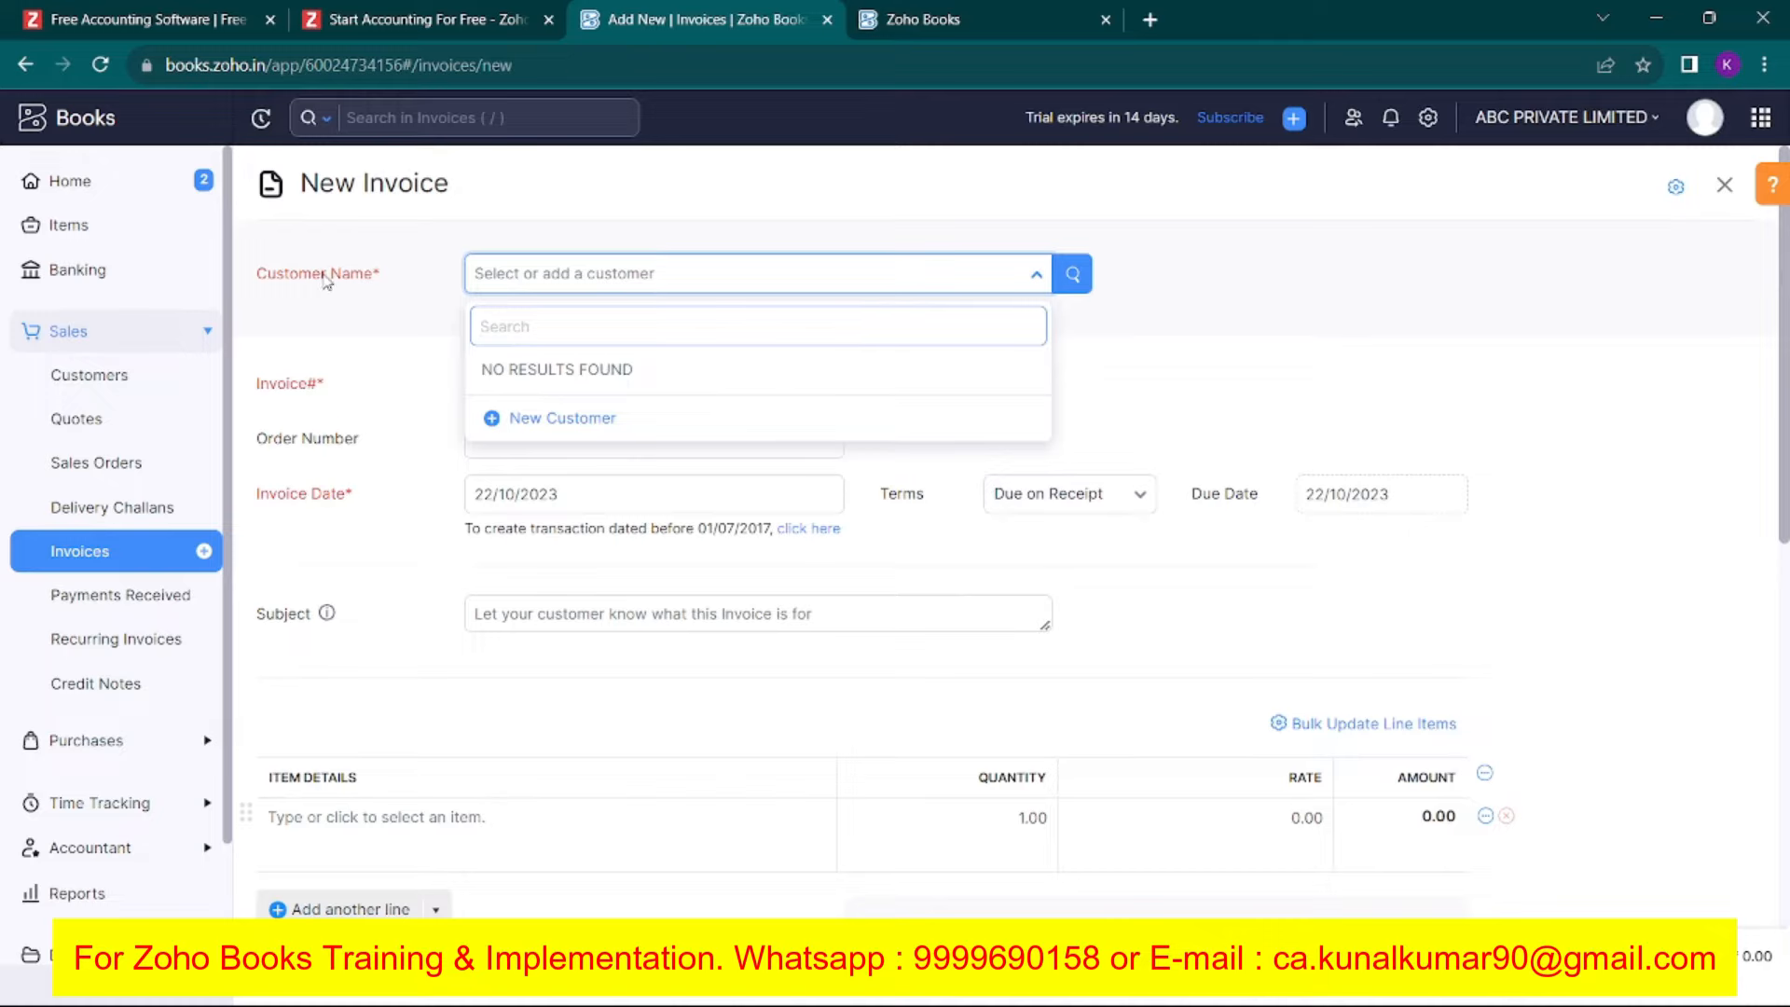
pyautogui.click(407, 283)
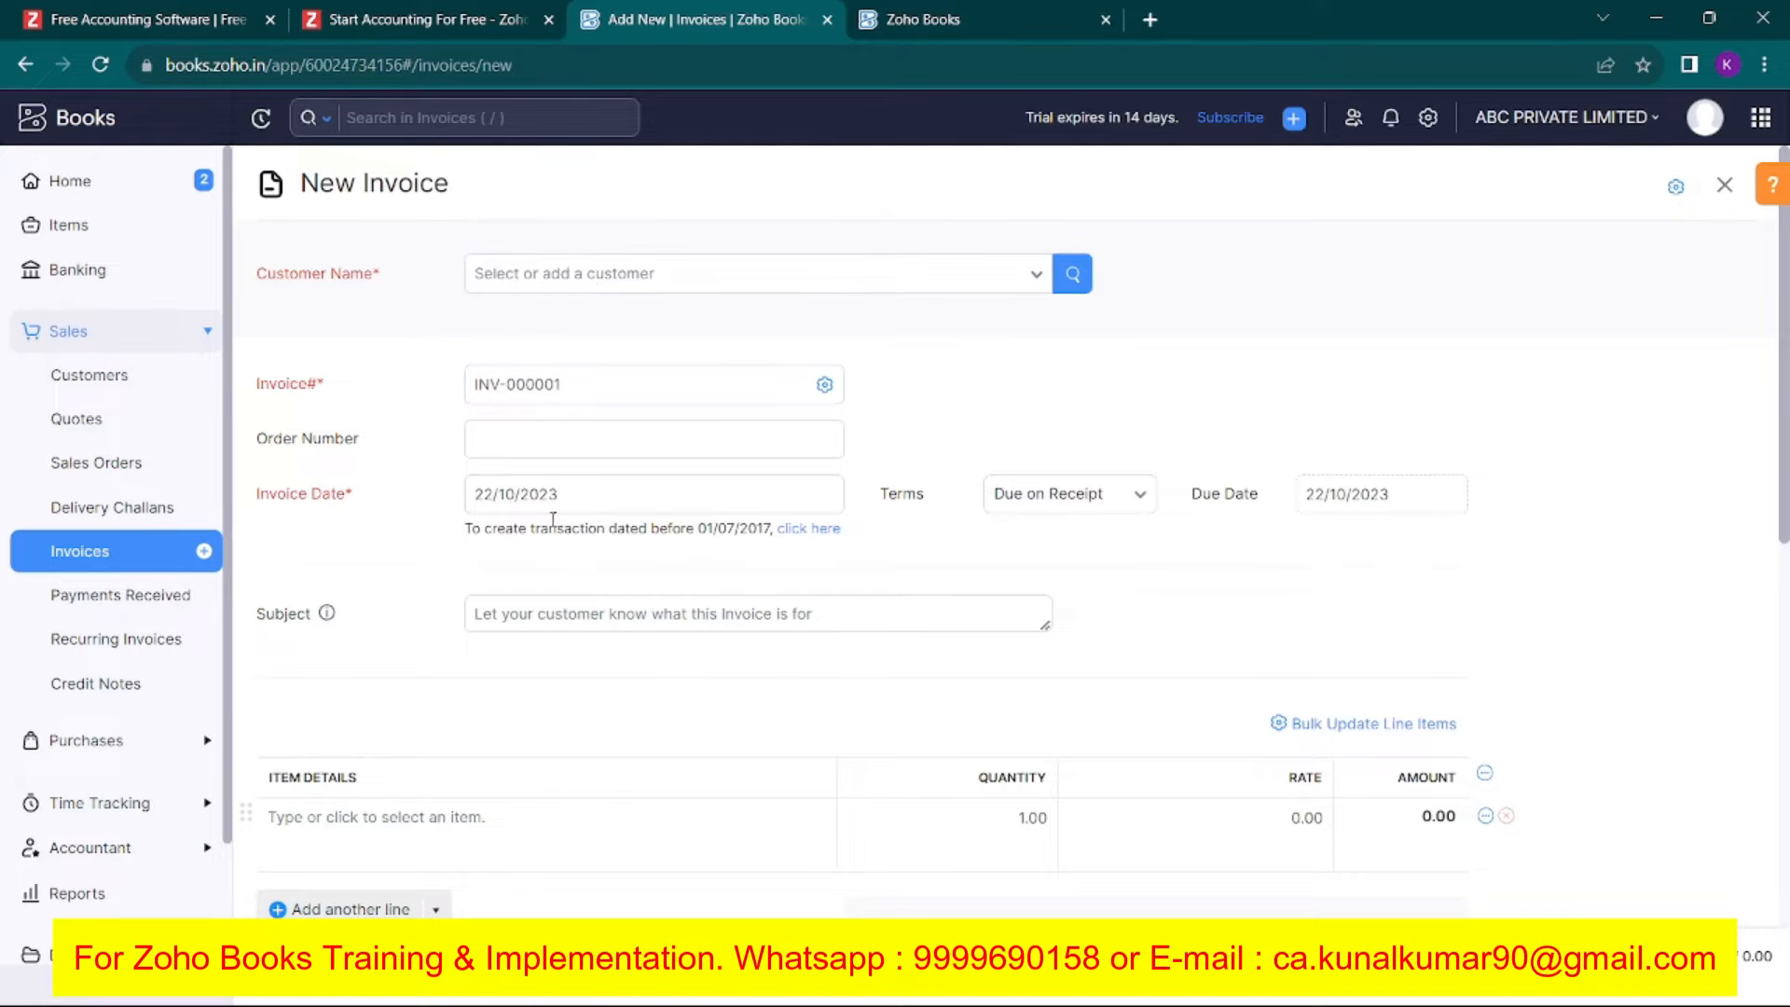
# Choose New Customer from the invoice's Customer Name dropdown.
pyautogui.scroll(-4, 582, 622)
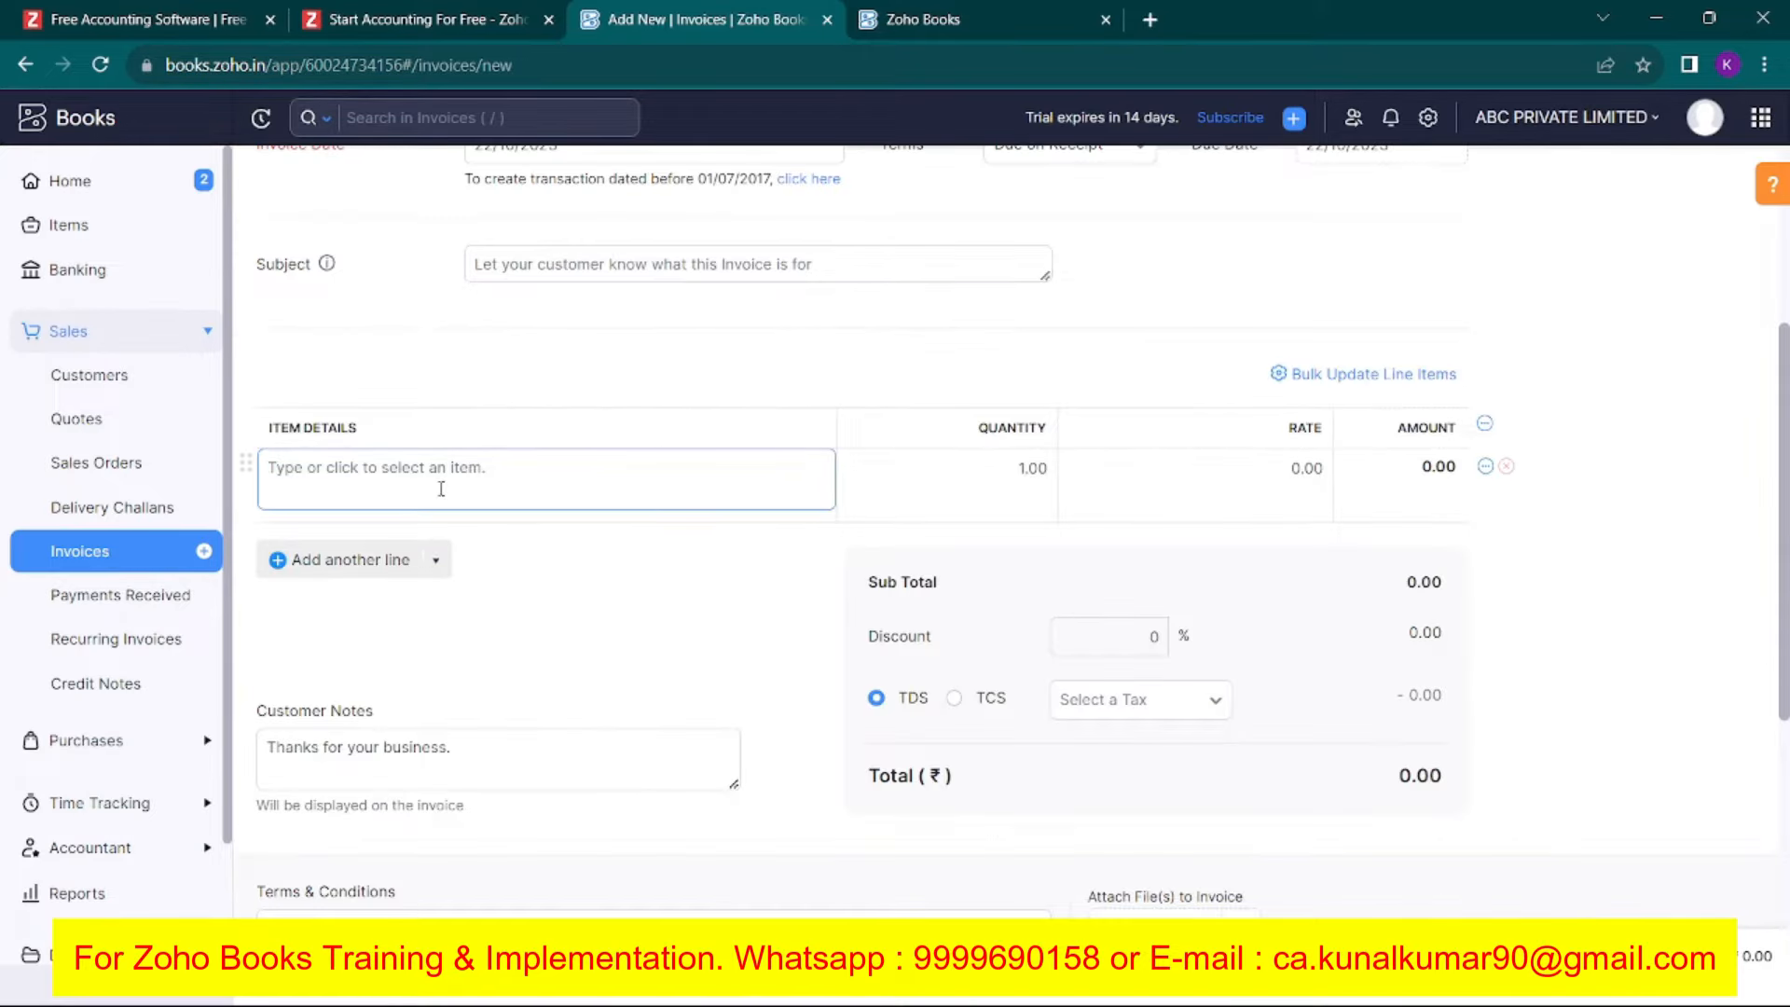
pyautogui.scroll(-5, 436, 504)
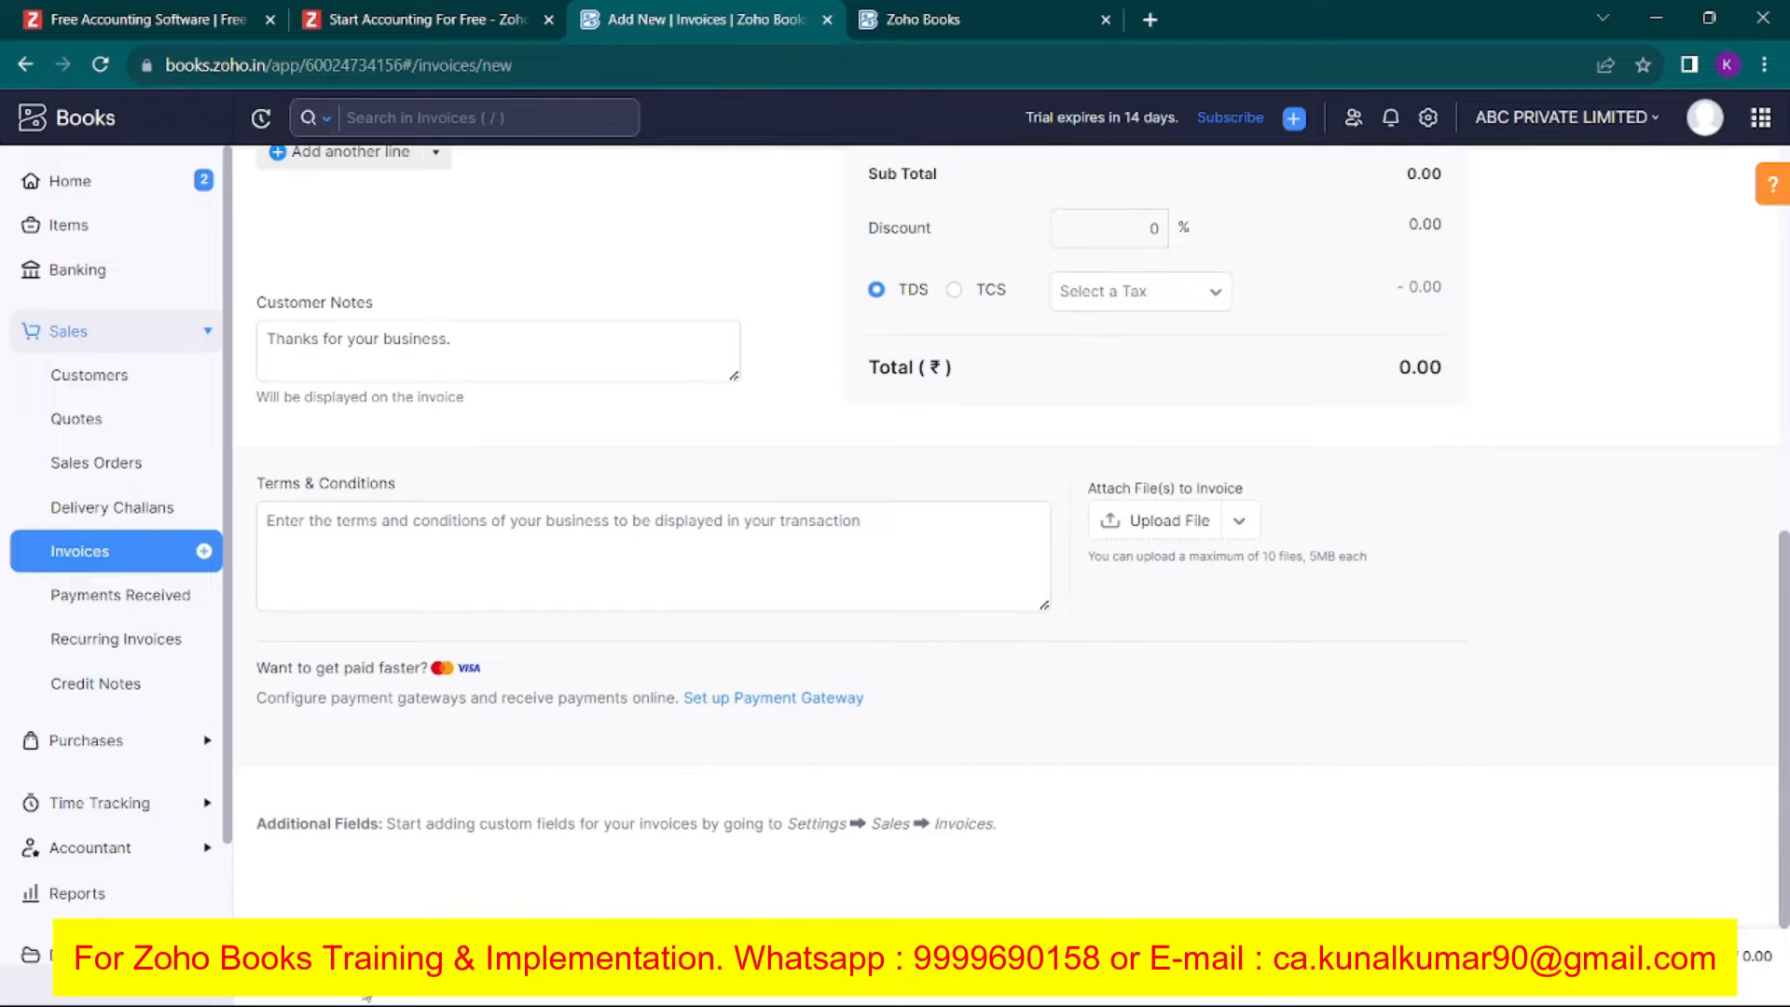
pyautogui.click(890, 583)
pyautogui.scroll(9, 759, 411)
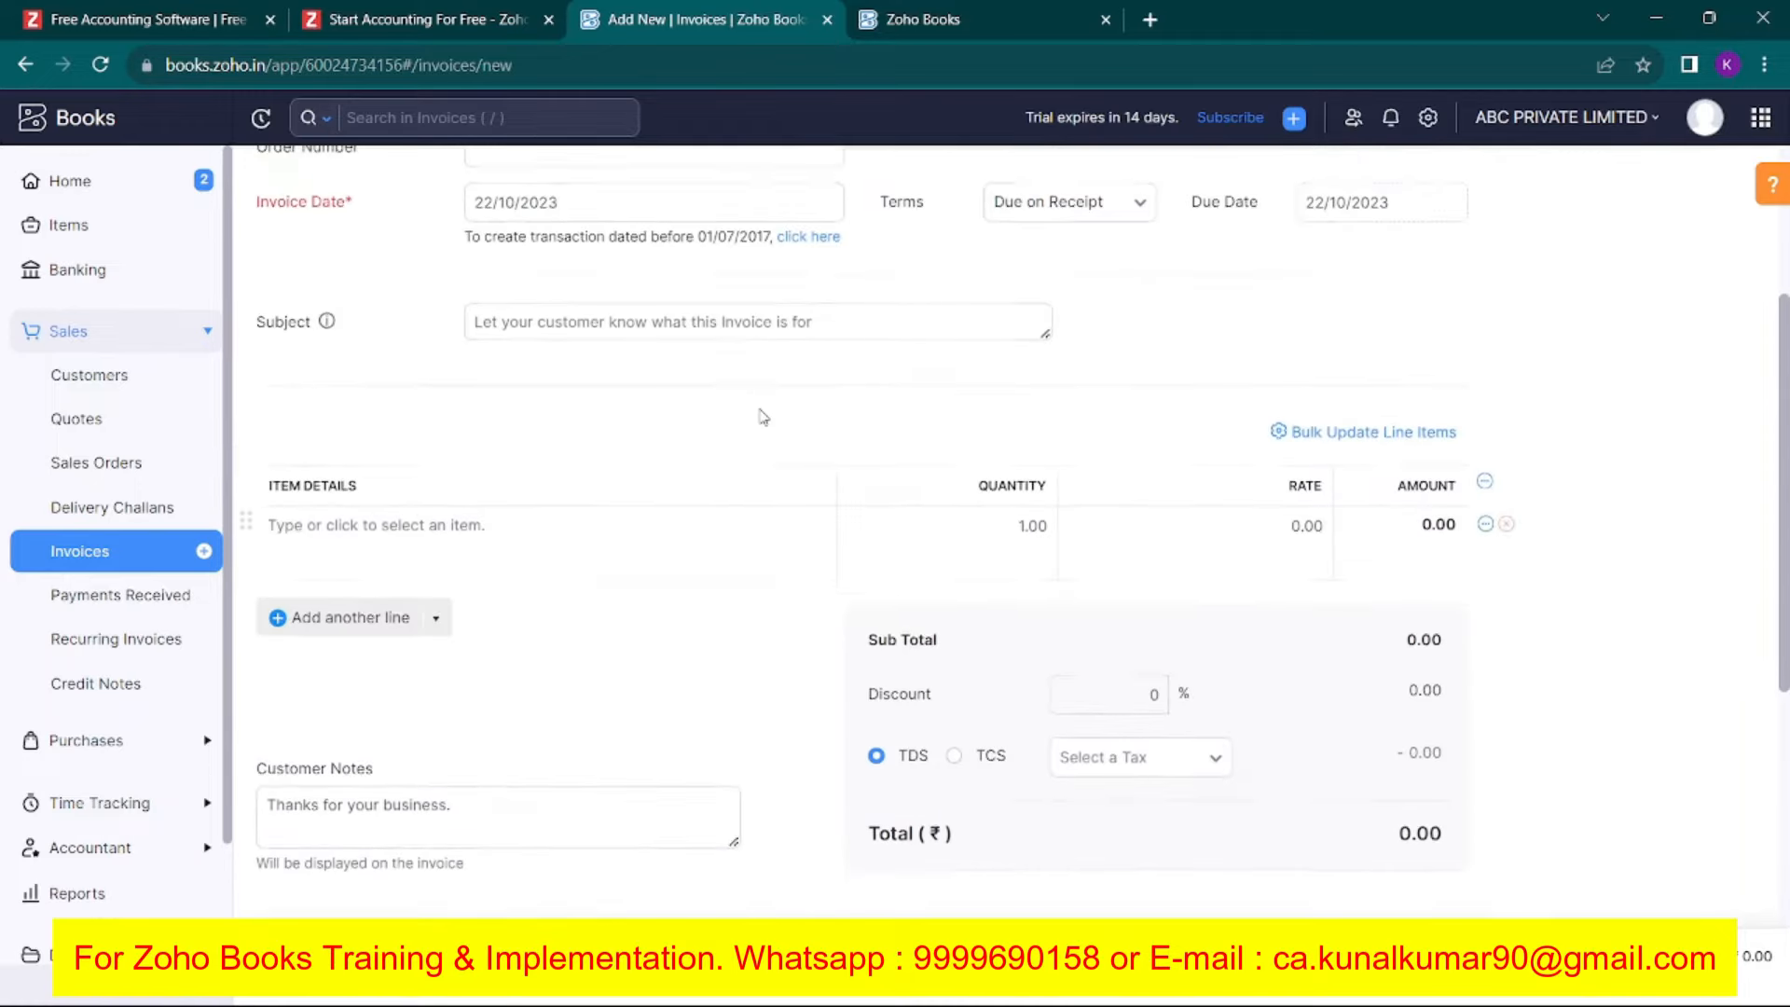
pyautogui.click(678, 295)
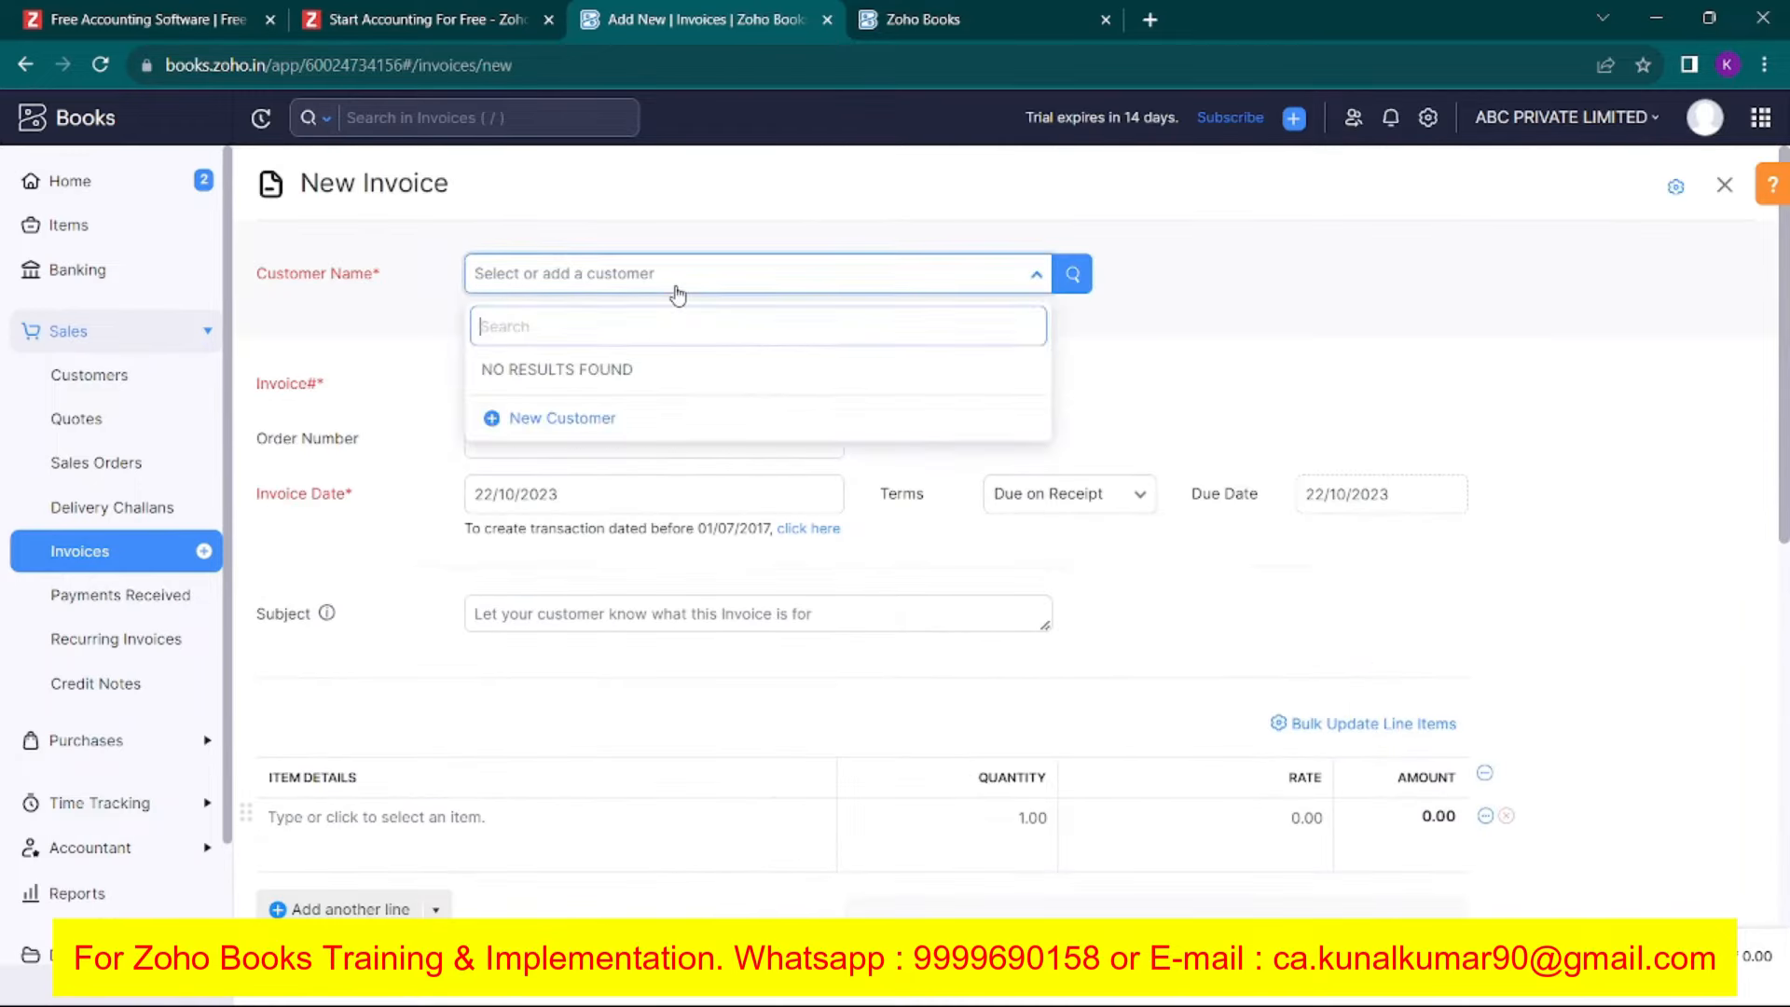
pyautogui.click(569, 415)
# Enter company name Rohit Enterprises as a business customer.
pyautogui.click(725, 305)
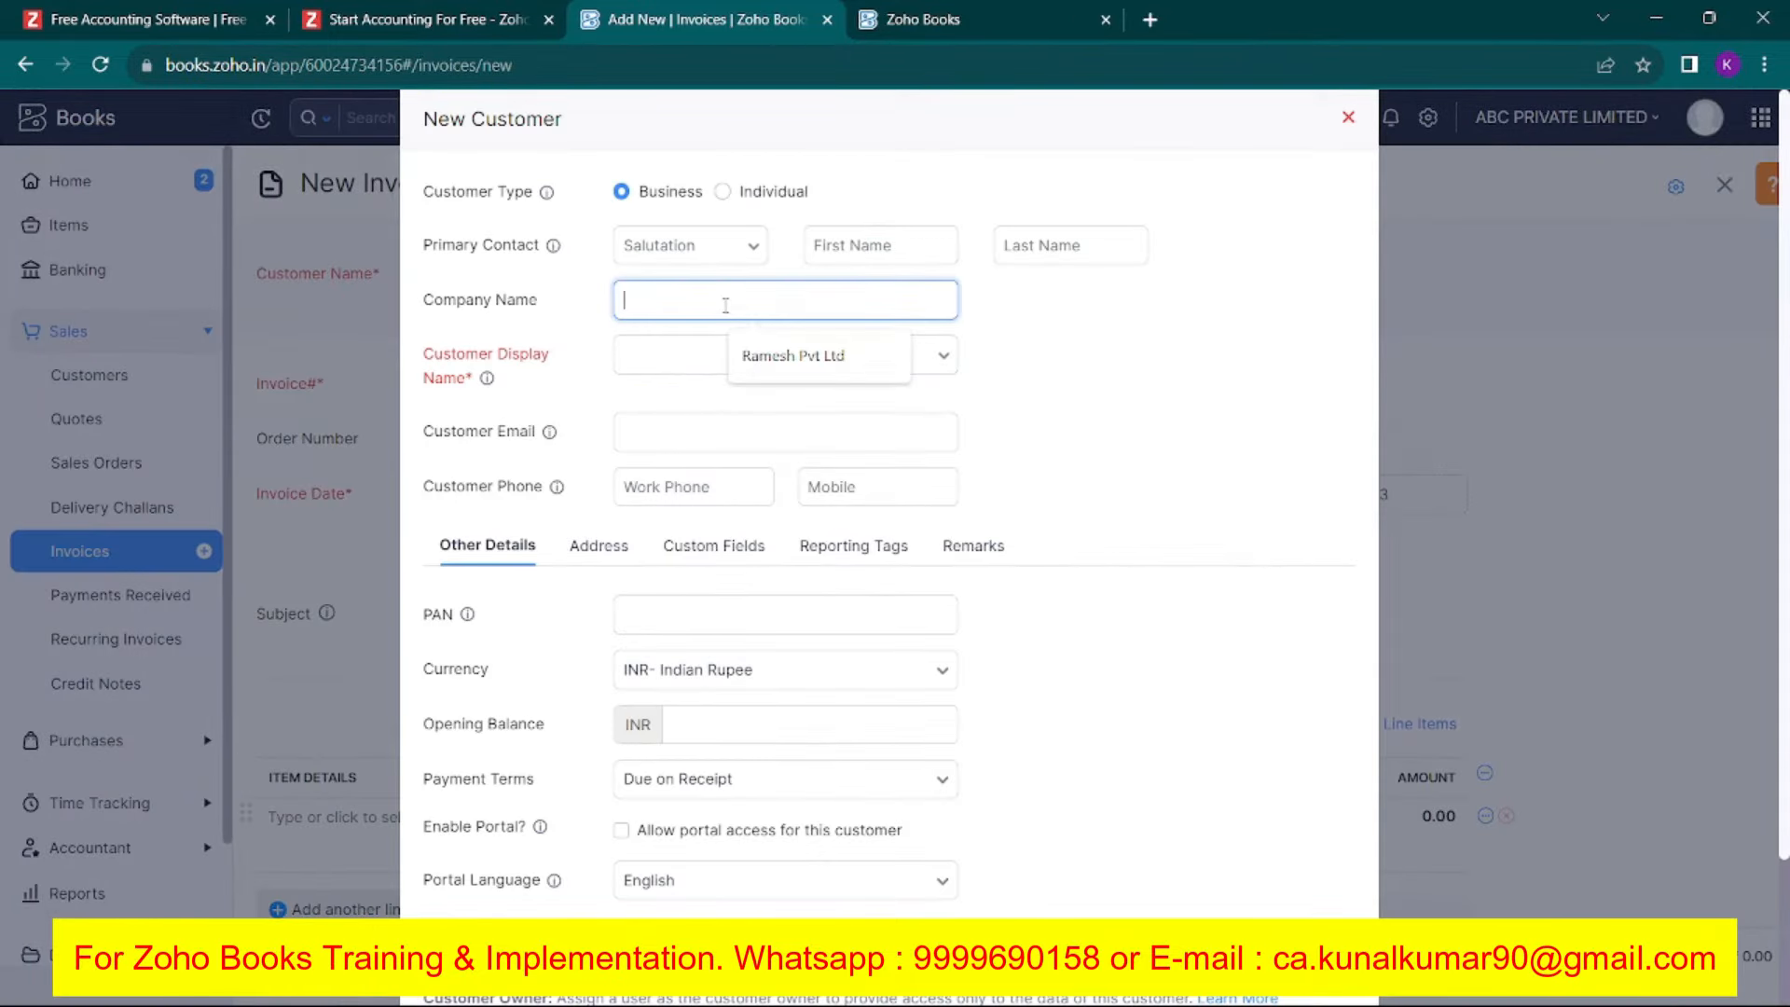
pyautogui.write('T')
pyautogui.write('R')
pyautogui.press('capslock')
pyautogui.write('ohit E')
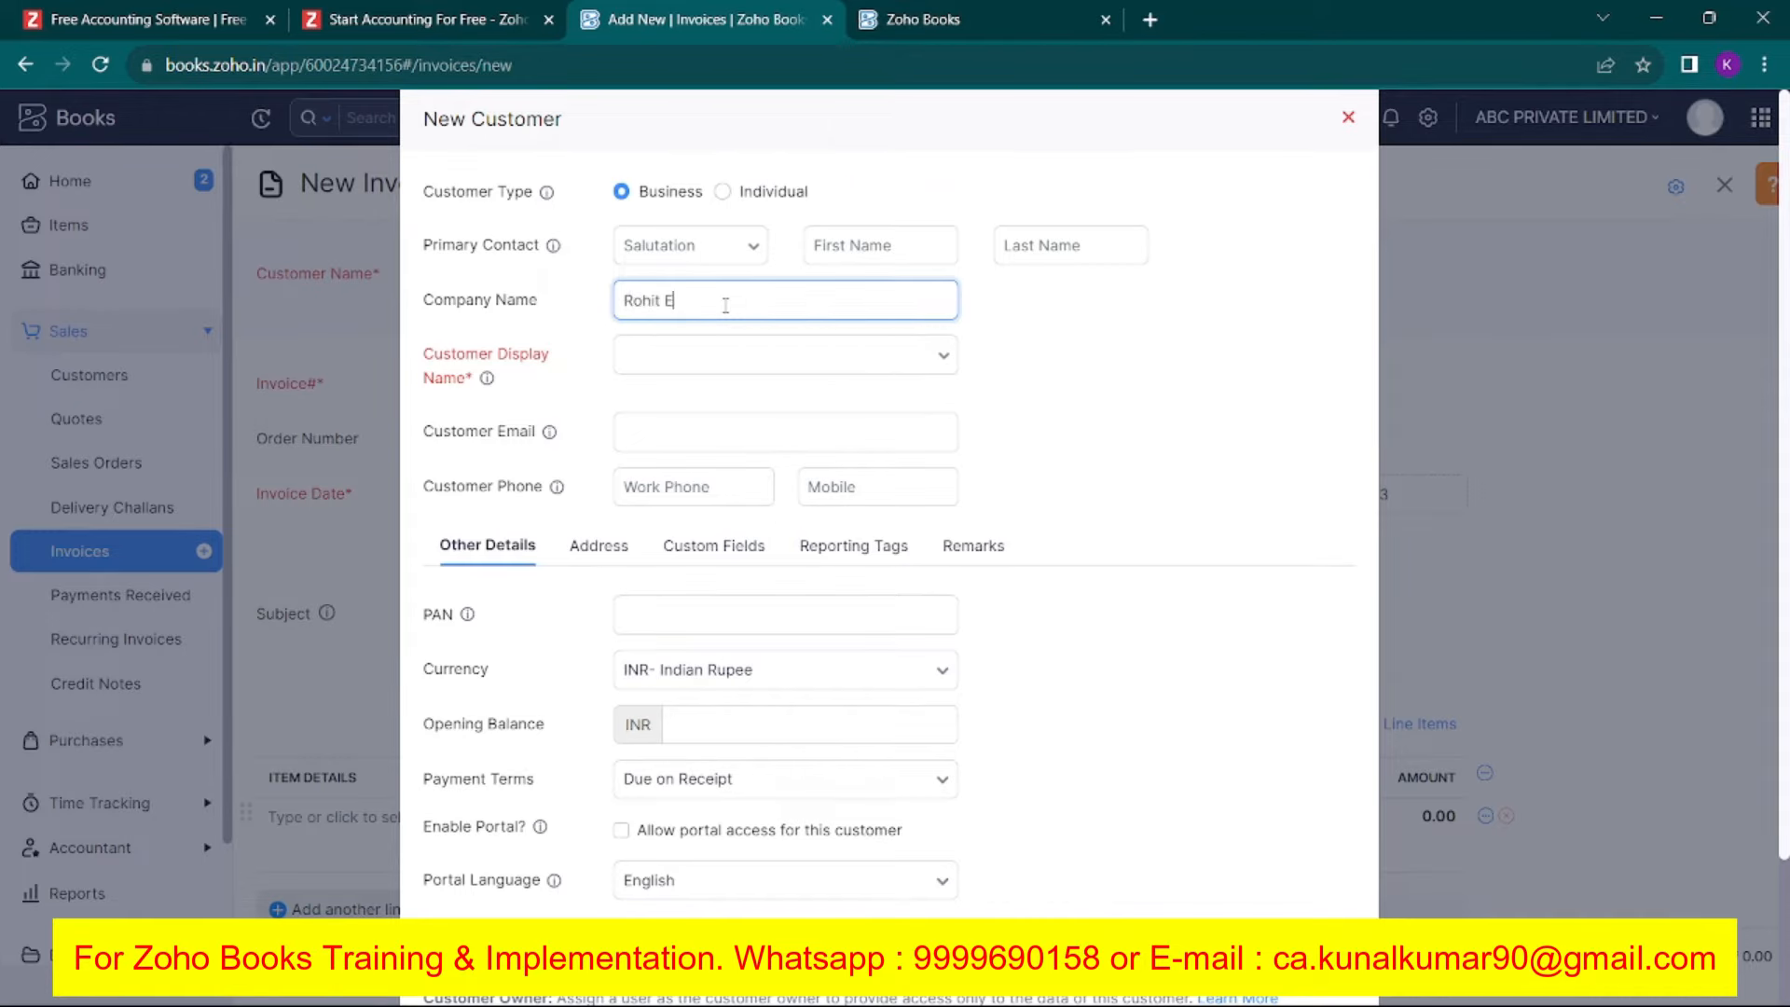
pyautogui.write('nterprises')
pyautogui.press('Tab')
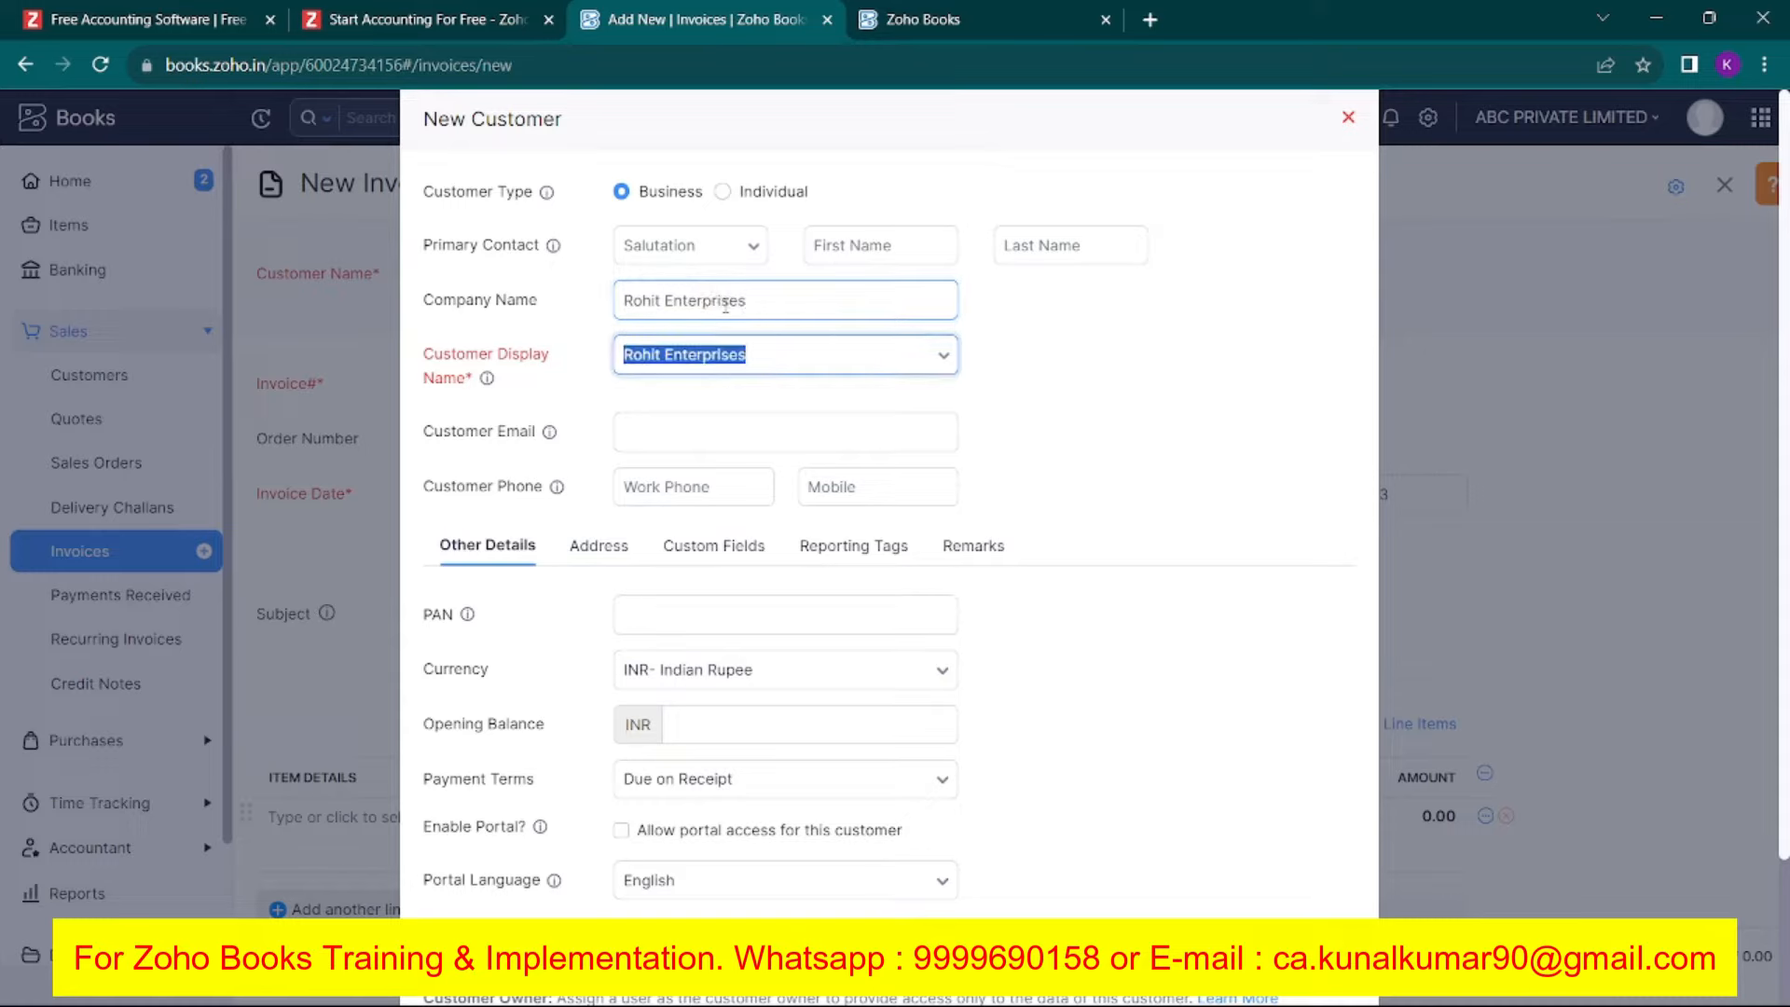
pyautogui.click(747, 207)
pyautogui.click(679, 202)
# Fill in the customer's email address, mobile number and PAN.
pyautogui.click(726, 430)
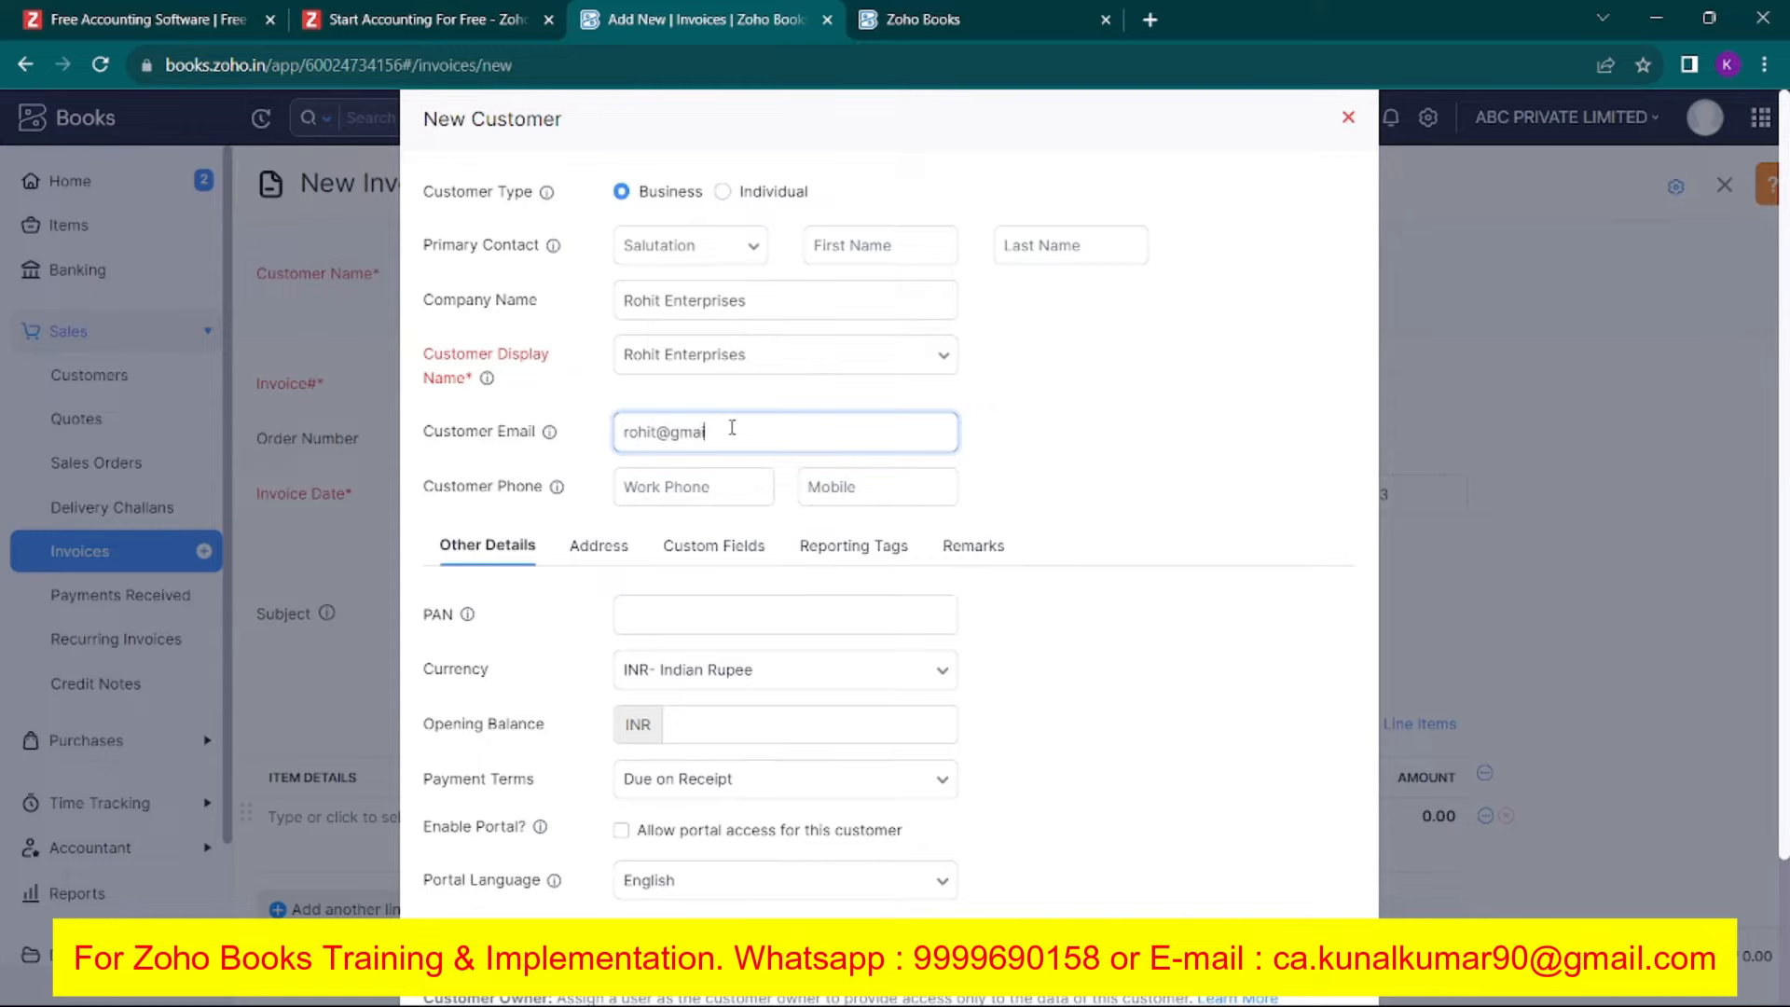
pyautogui.press('Tab')
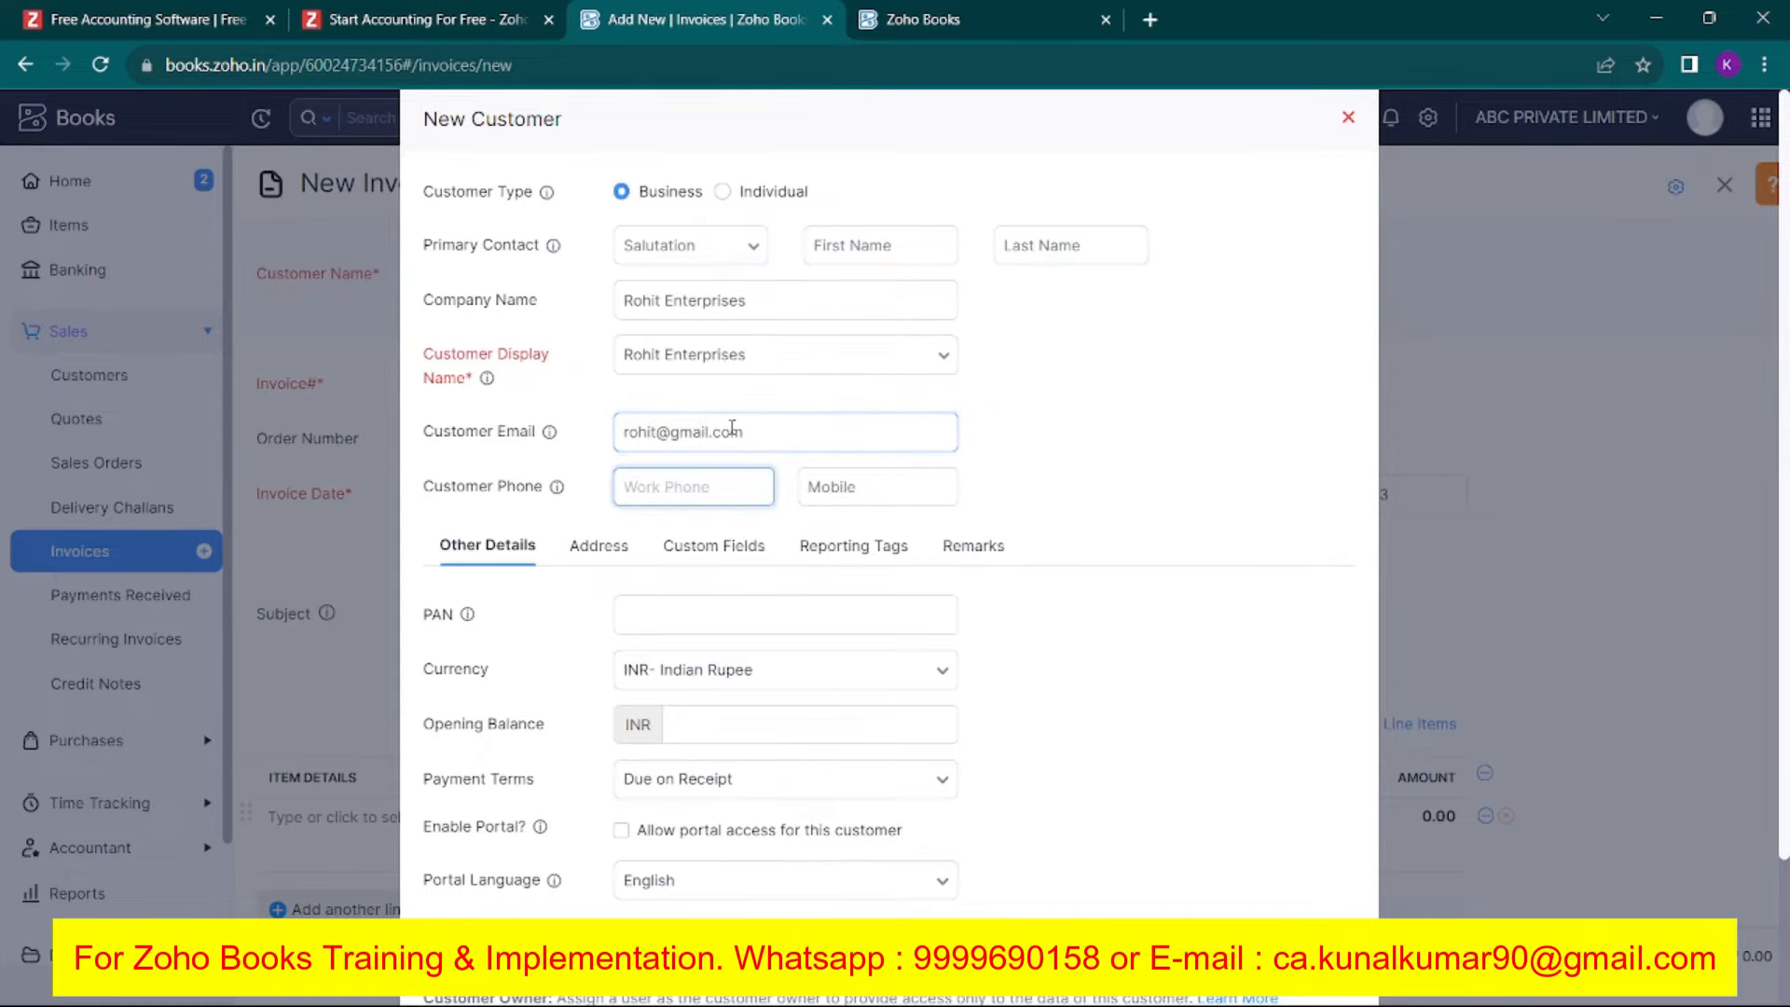
pyautogui.scroll(-2, 731, 427)
pyautogui.press('Tab')
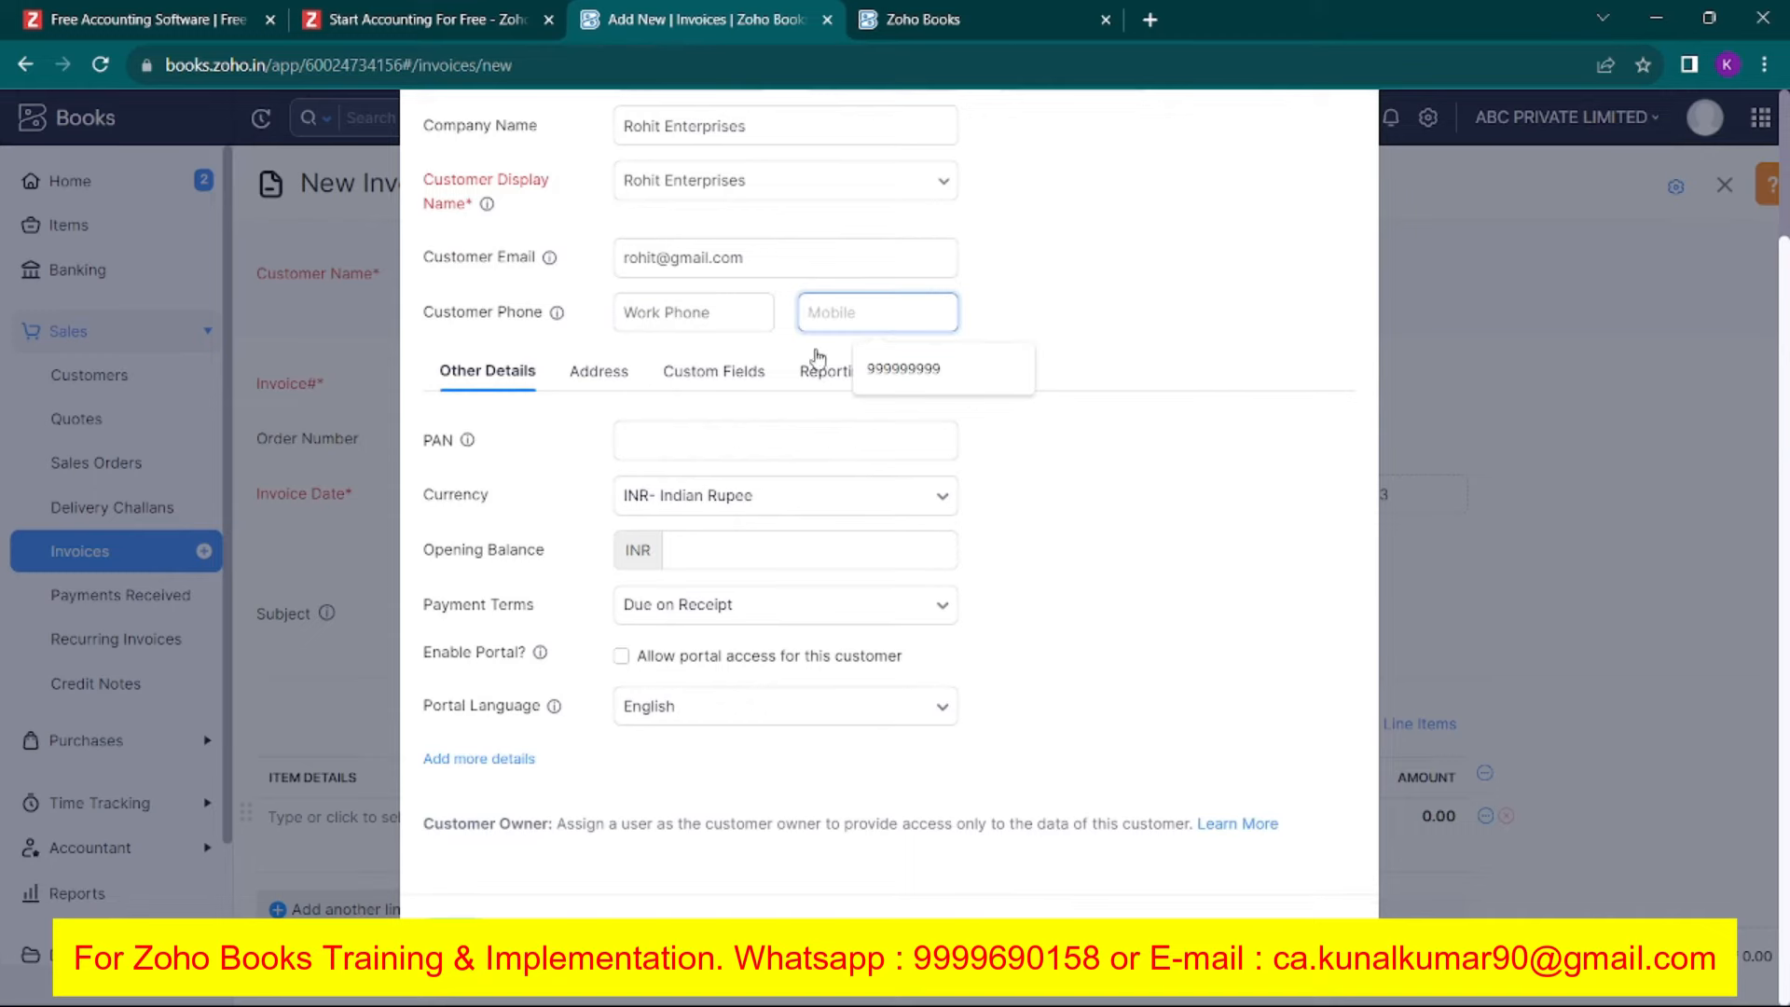
pyautogui.click(890, 377)
pyautogui.click(687, 439)
pyautogui.click(746, 495)
pyautogui.click(494, 495)
pyautogui.click(746, 541)
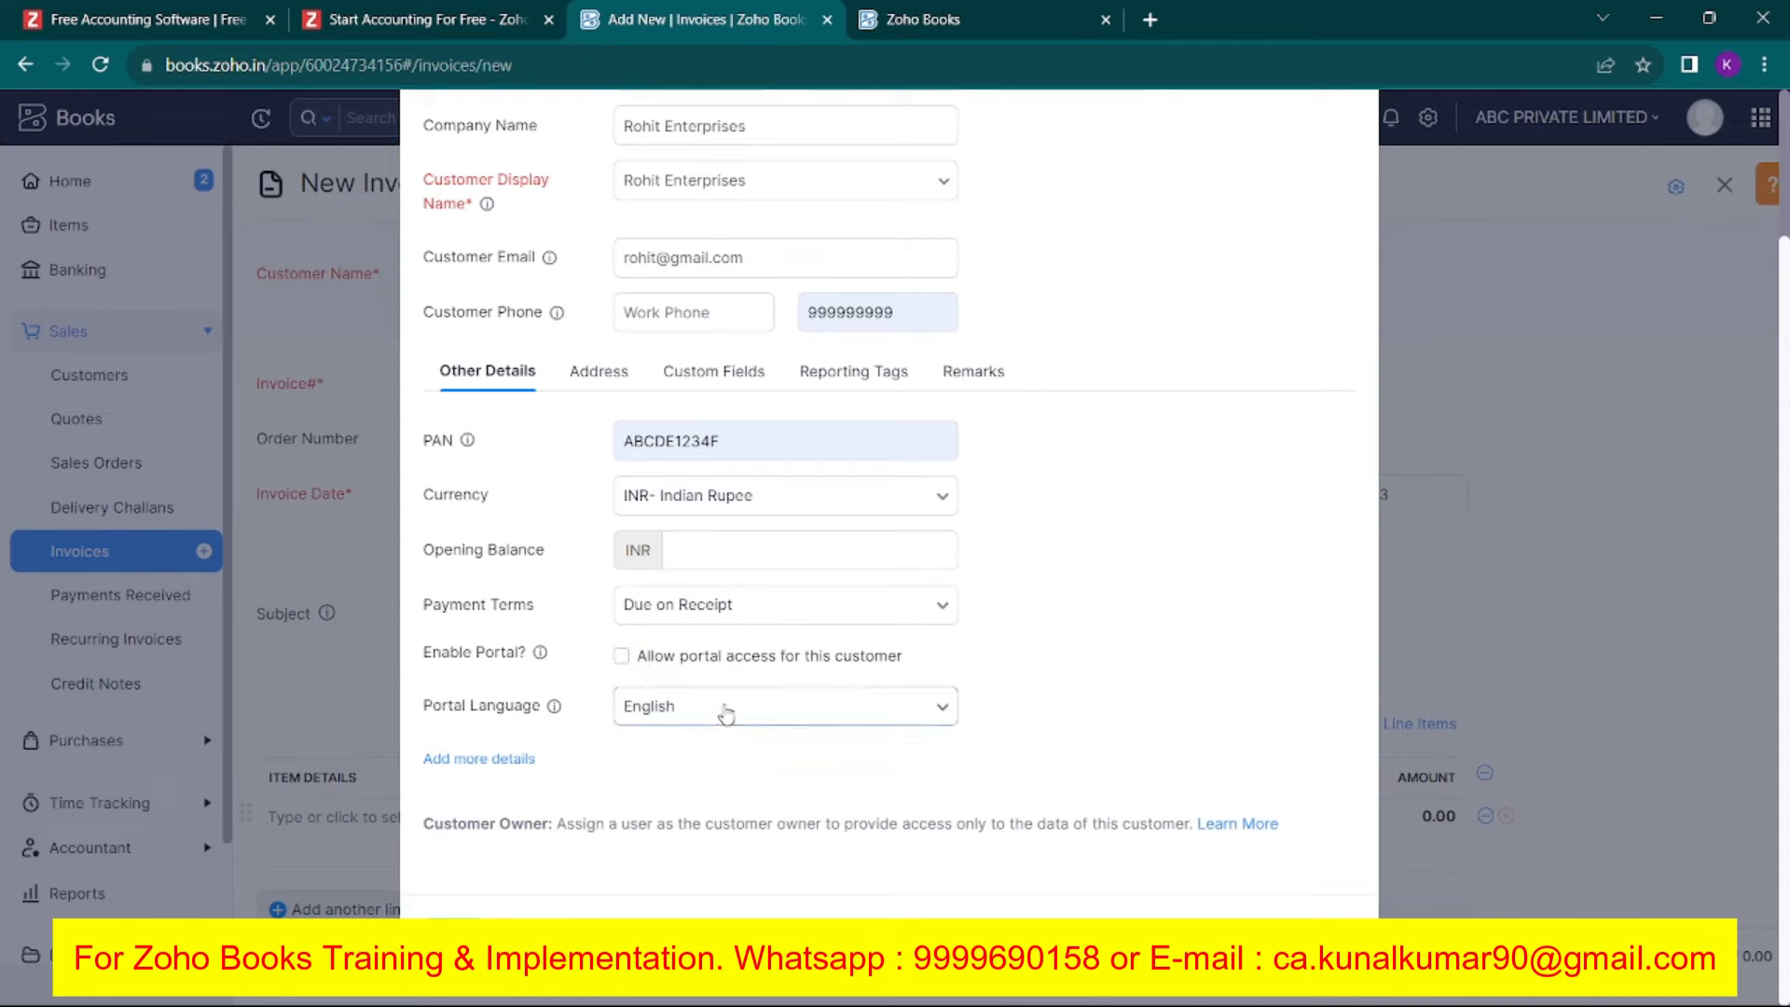
# Set the billing country to India and the first address line to 'address line'.
pyautogui.click(596, 388)
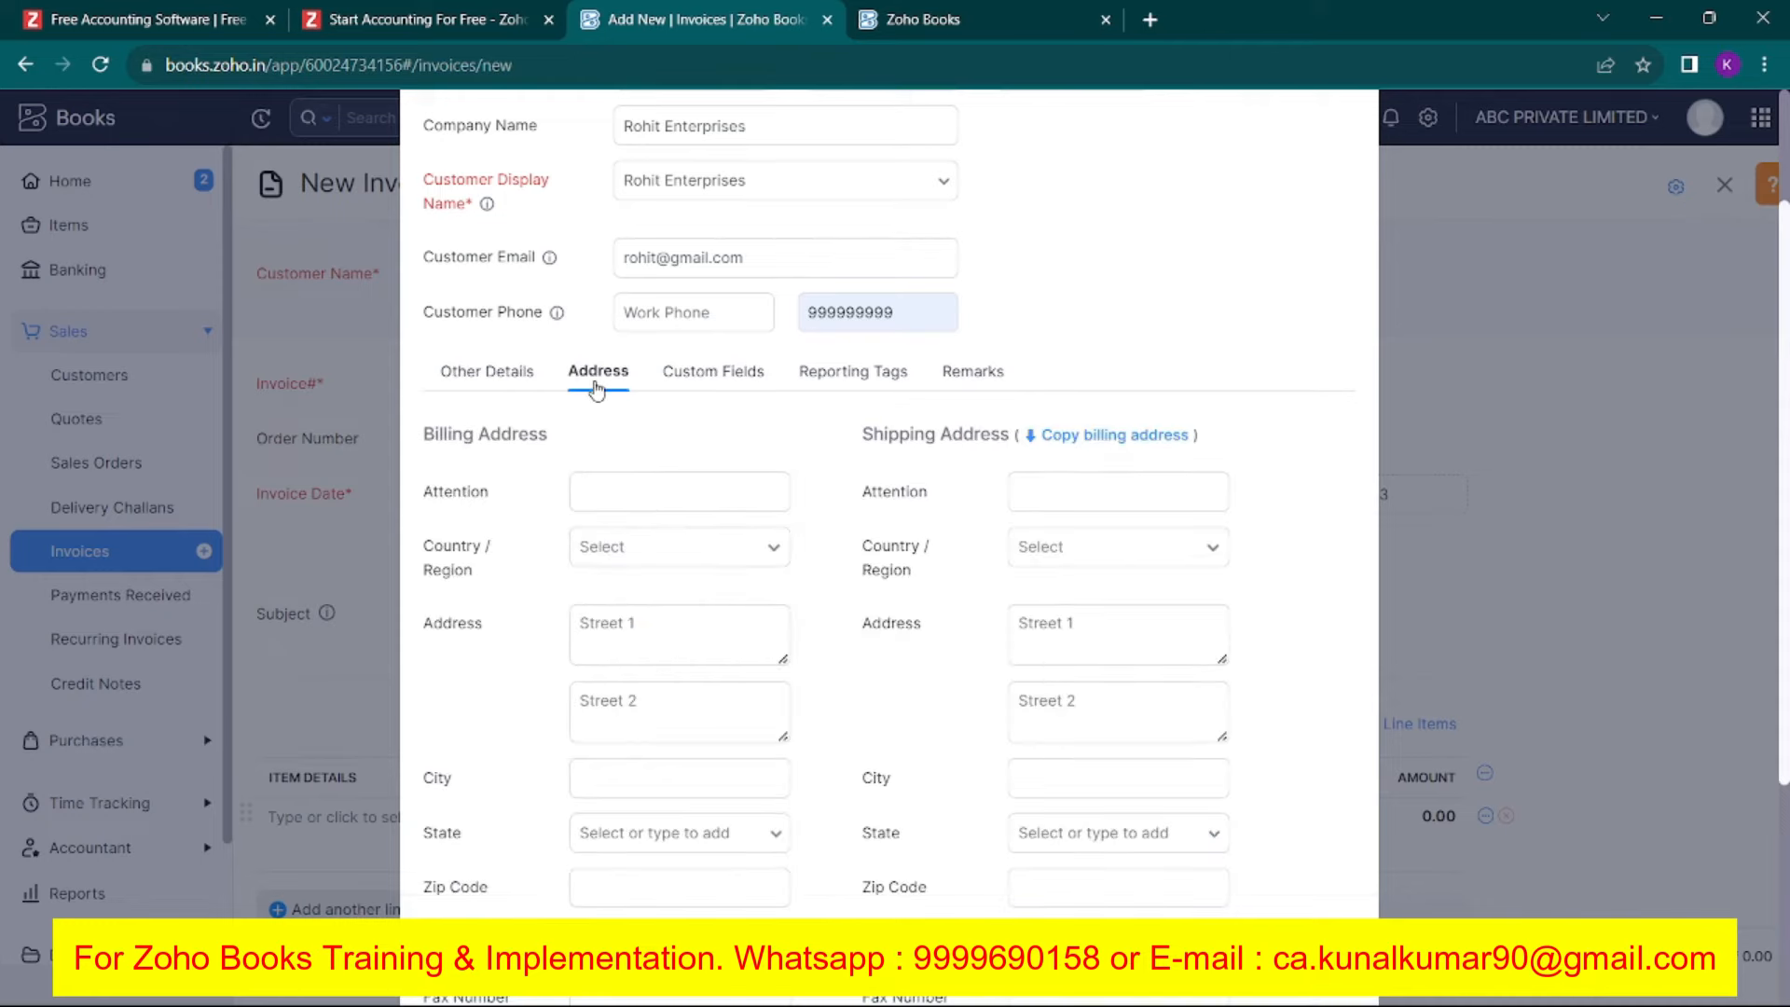
pyautogui.click(657, 560)
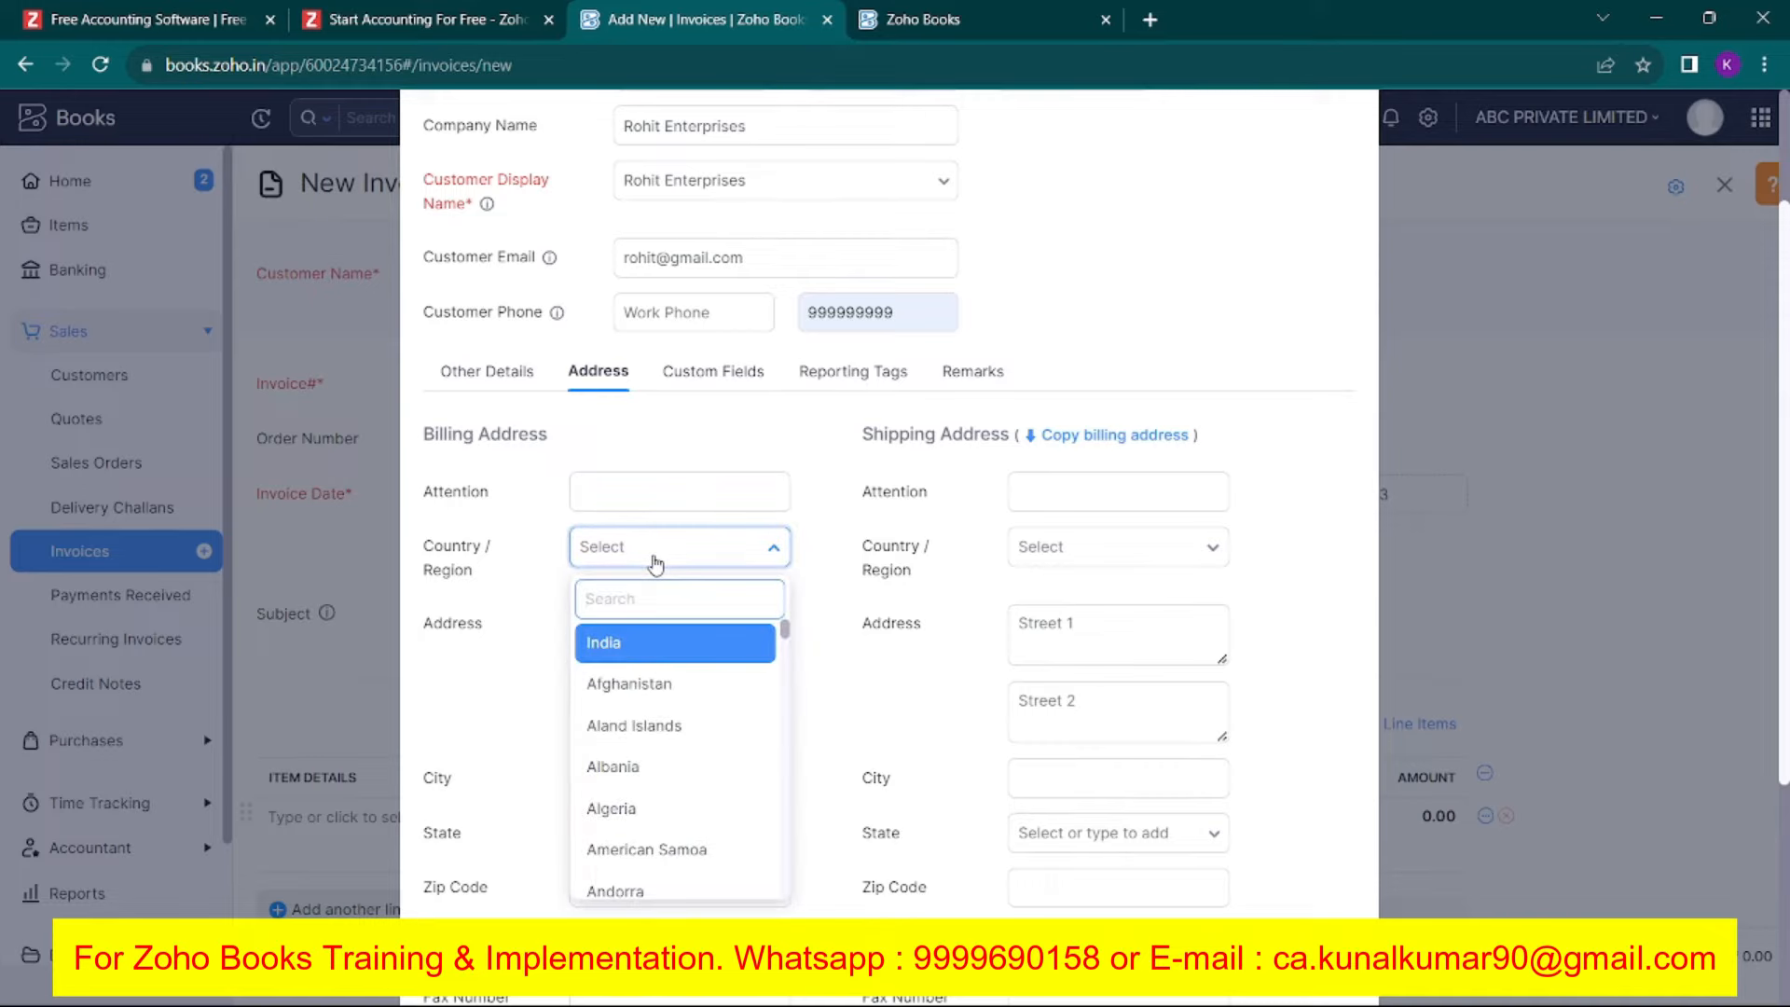
pyautogui.write('Ind')
pyautogui.press('Return')
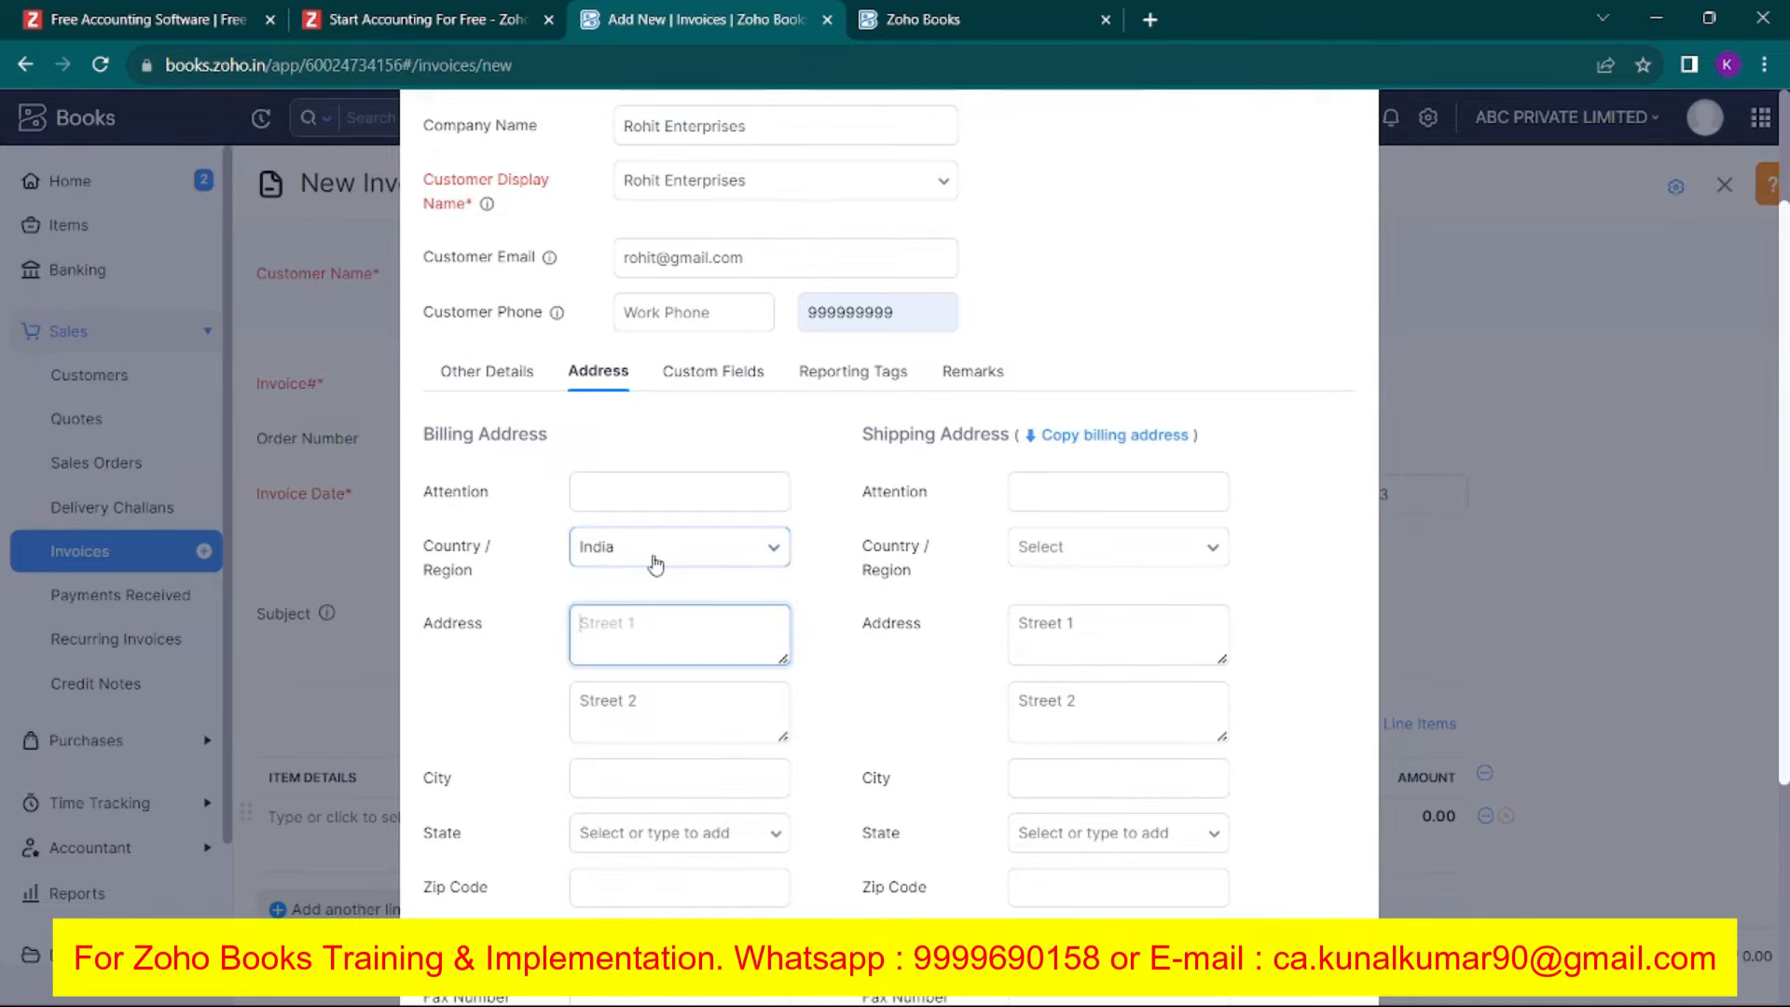
pyautogui.write('address line 1')
pyautogui.press('Tab')
pyautogui.write('address line')
pyautogui.press('Tab')
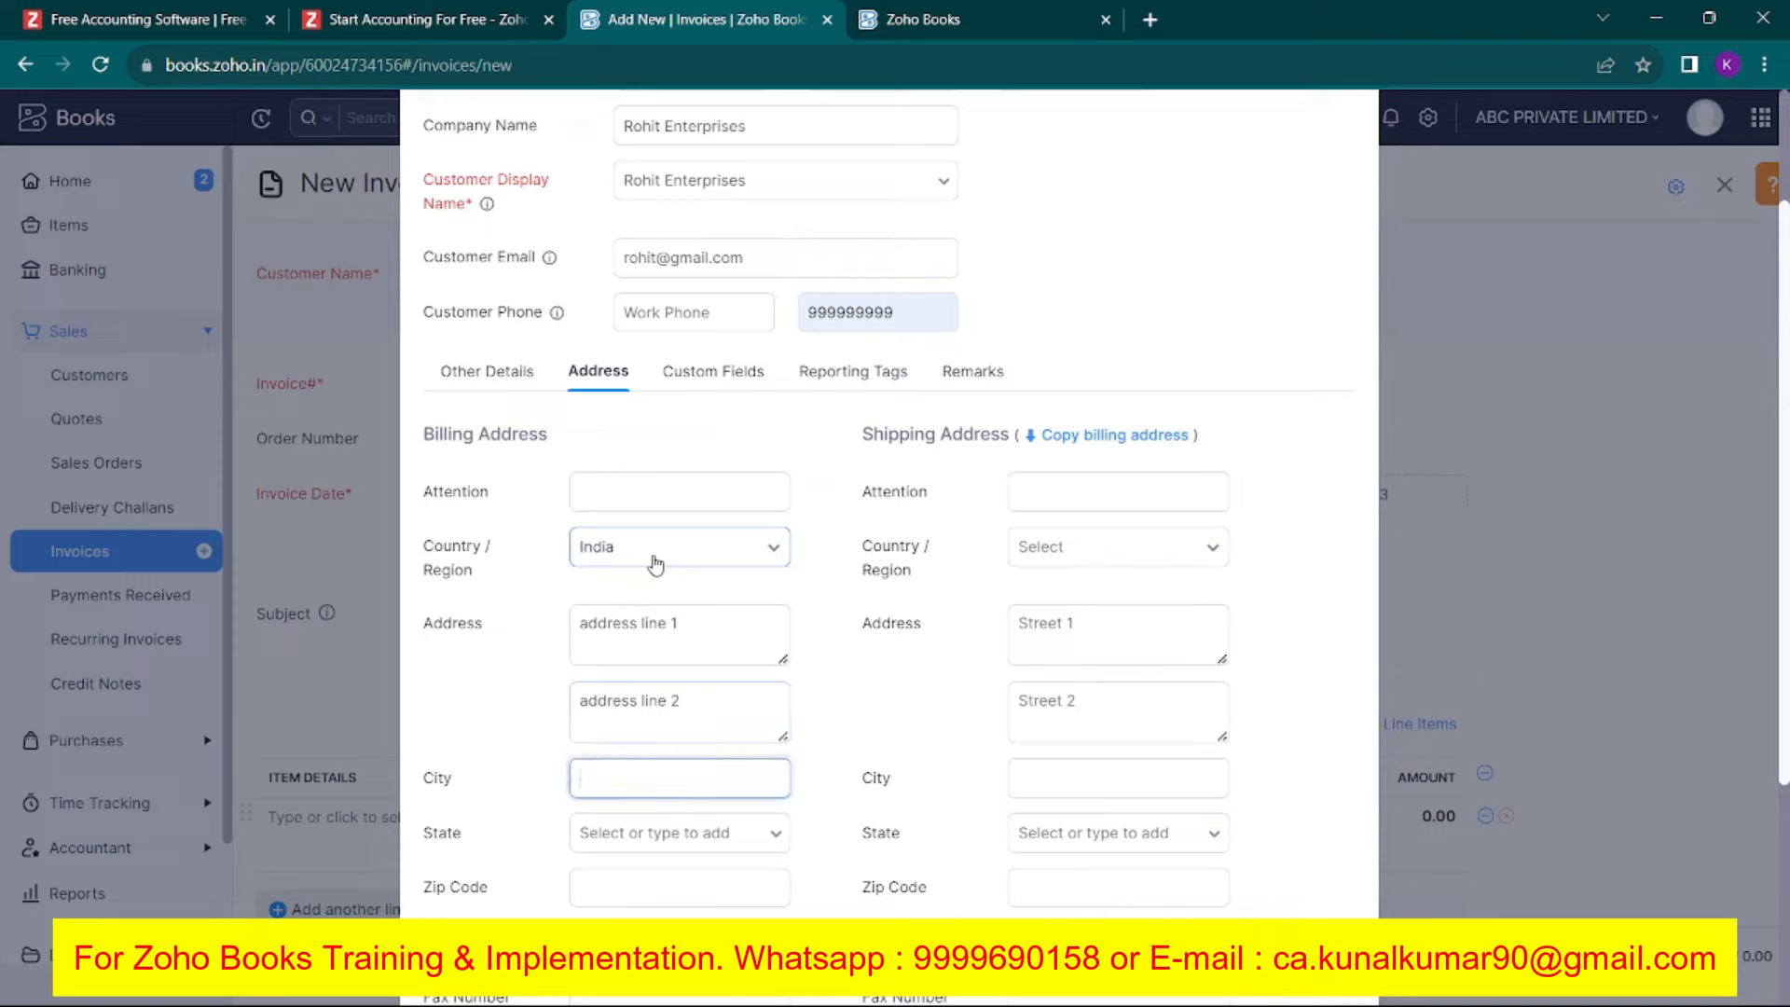
# Enter city New Delhi, state Delhi, zip 110005, and save the customer.
pyautogui.write('New Delhi')
pyautogui.press('Tab')
pyautogui.write('delh')
pyautogui.click(653, 884)
pyautogui.click(663, 877)
pyautogui.write('110005')
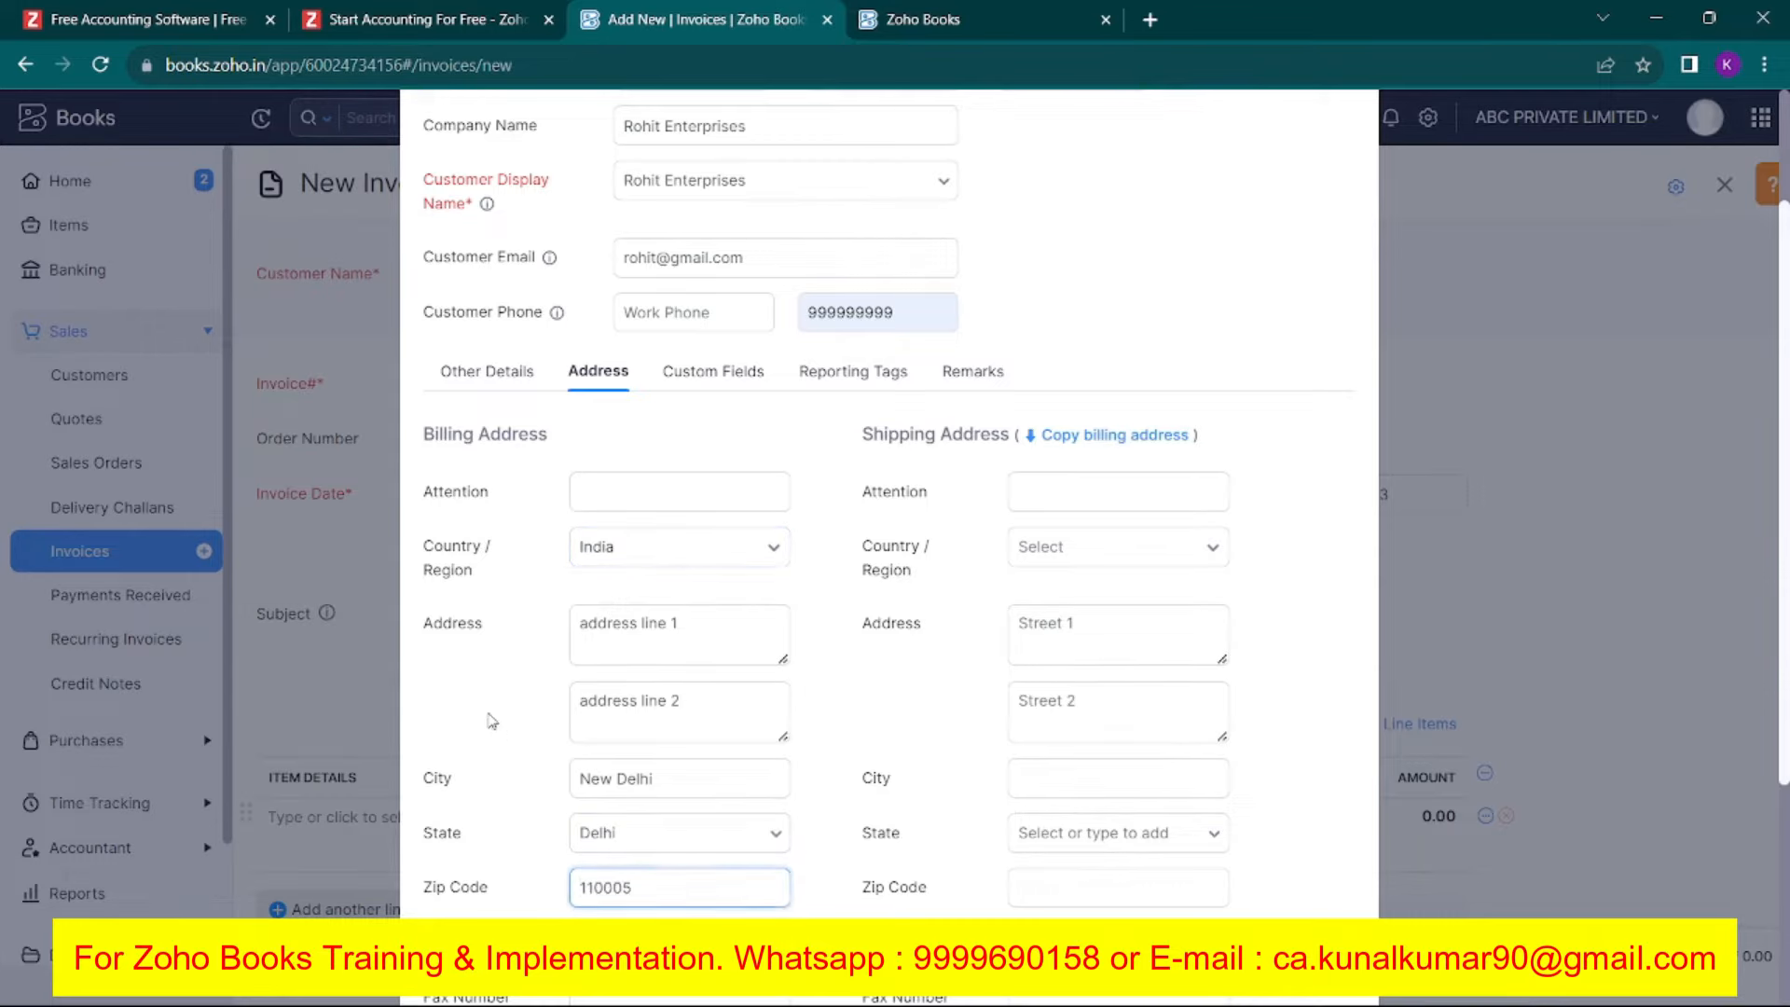
pyautogui.scroll(-3, 488, 717)
pyautogui.scroll(-2, 524, 744)
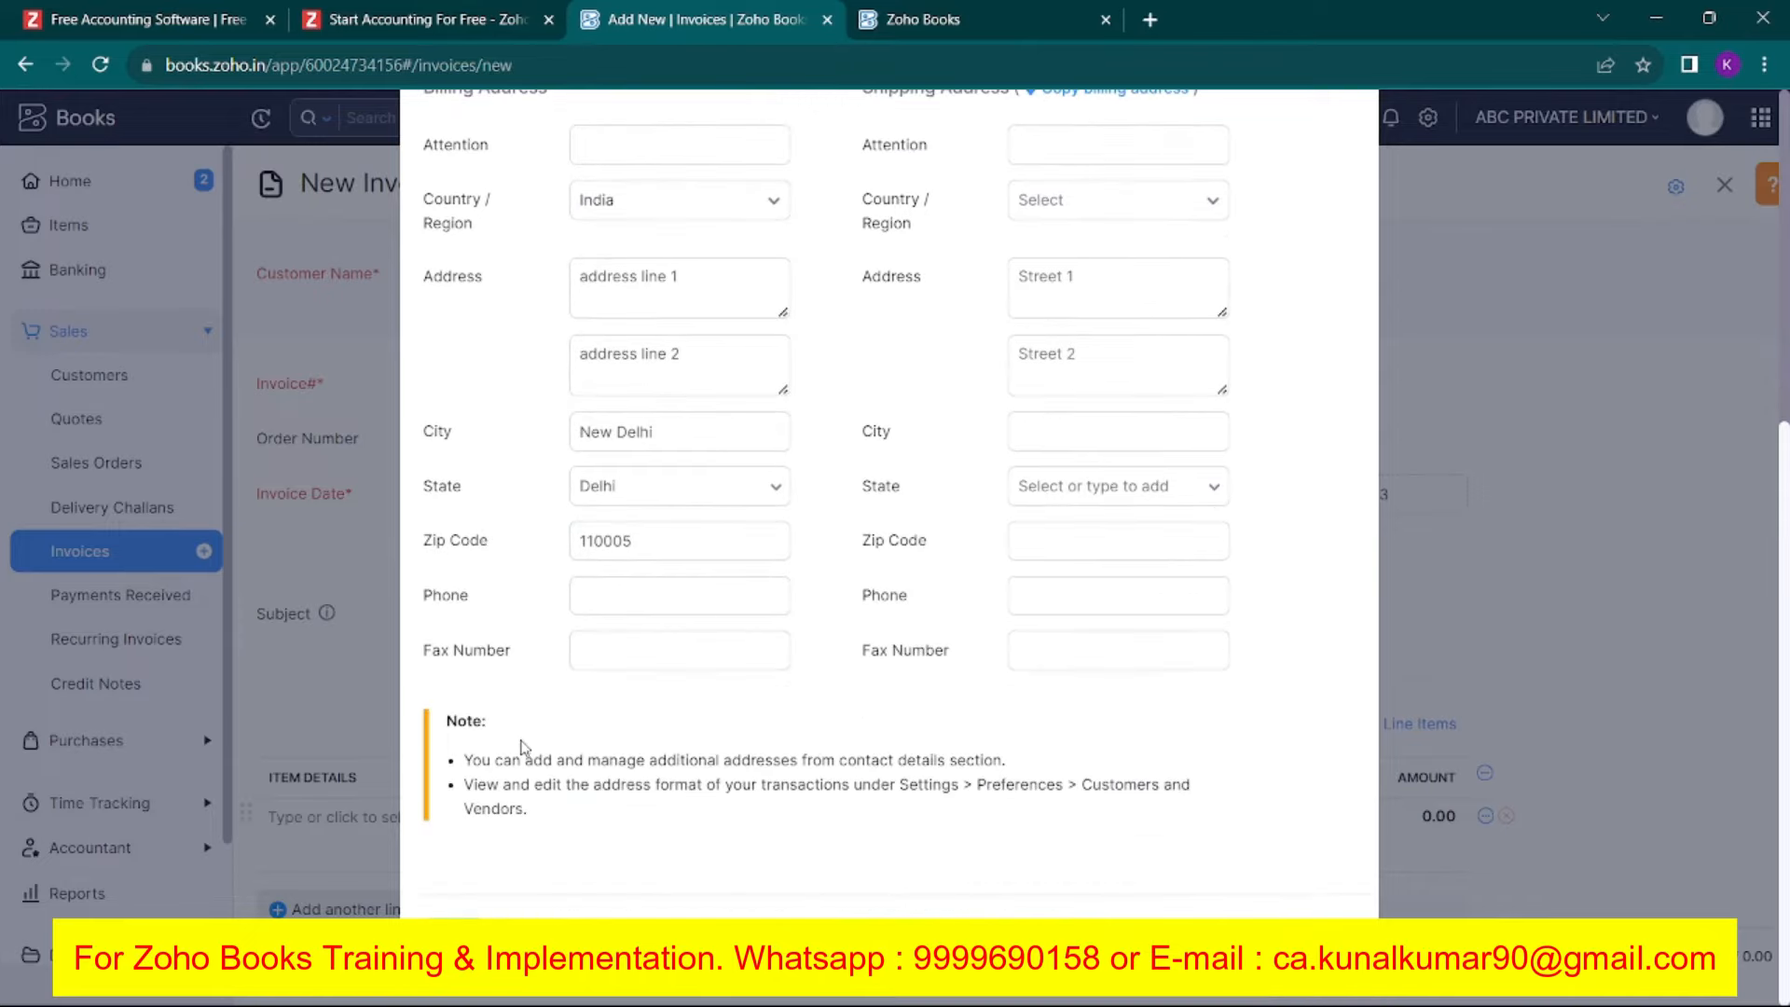
pyautogui.click(454, 936)
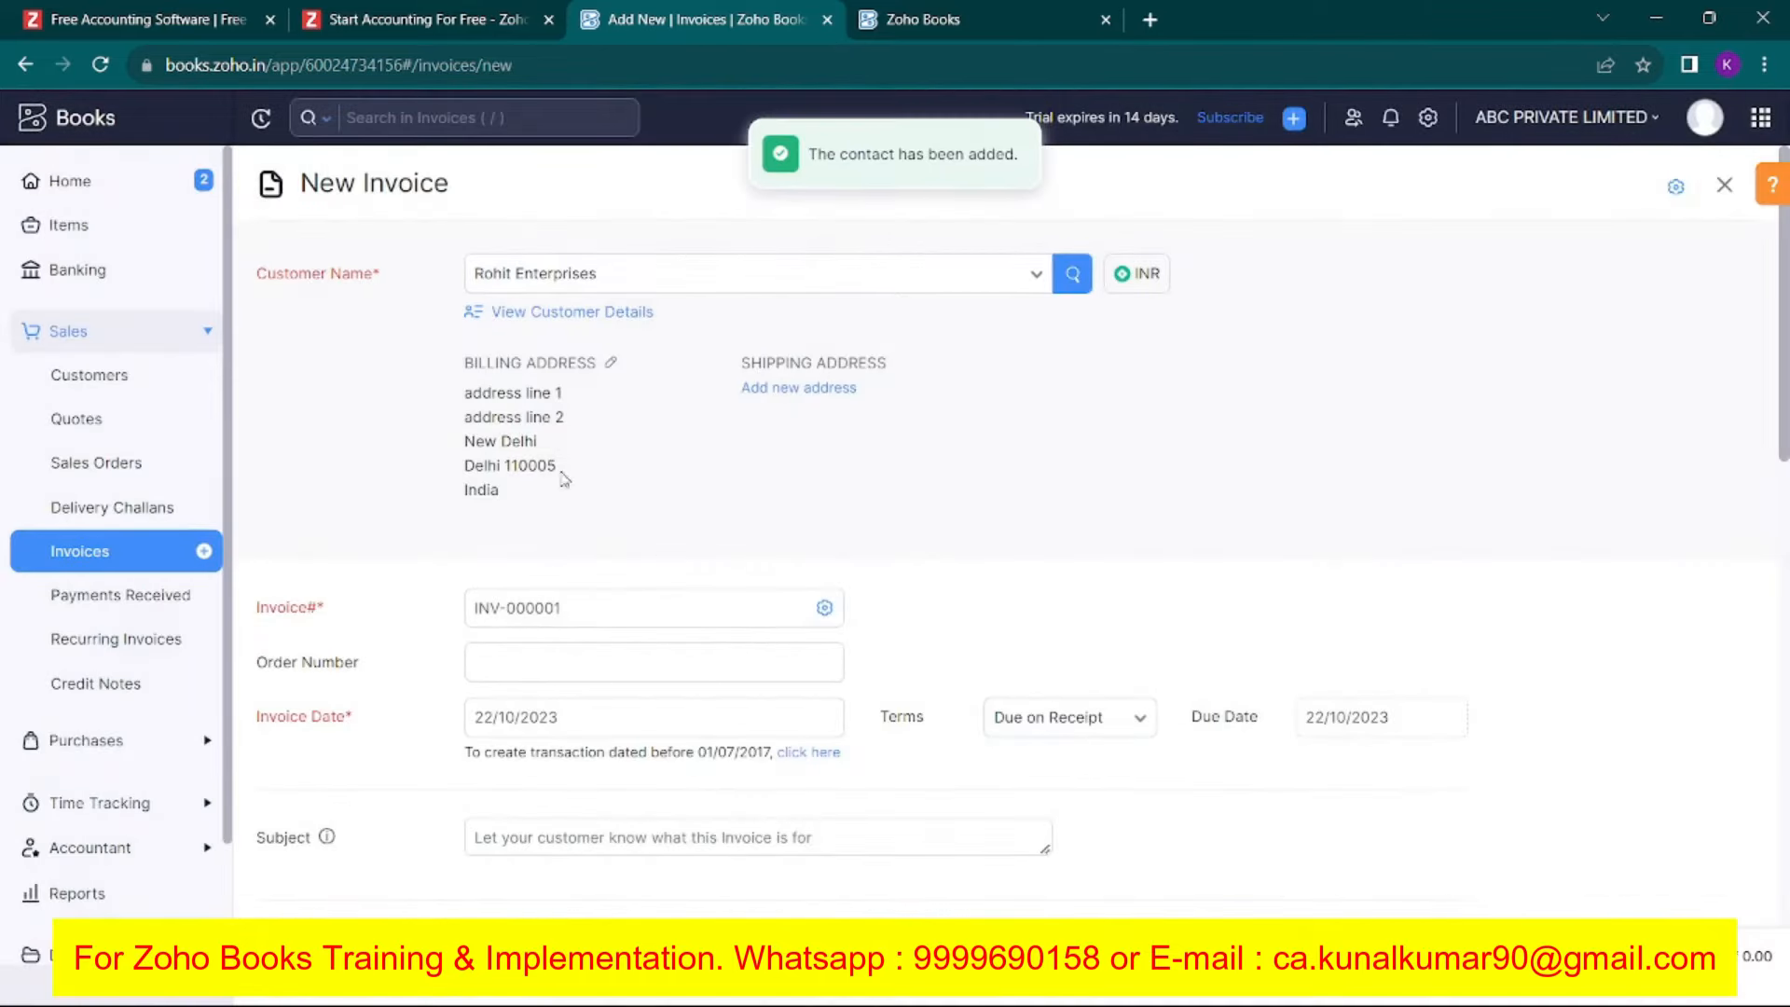
# Replace the invoice number prefix INV- with ABC/2023-24/ and save.
pyautogui.scroll(-1, 754, 479)
pyautogui.moveTo(257, 492); pyautogui.dragTo(343, 495)
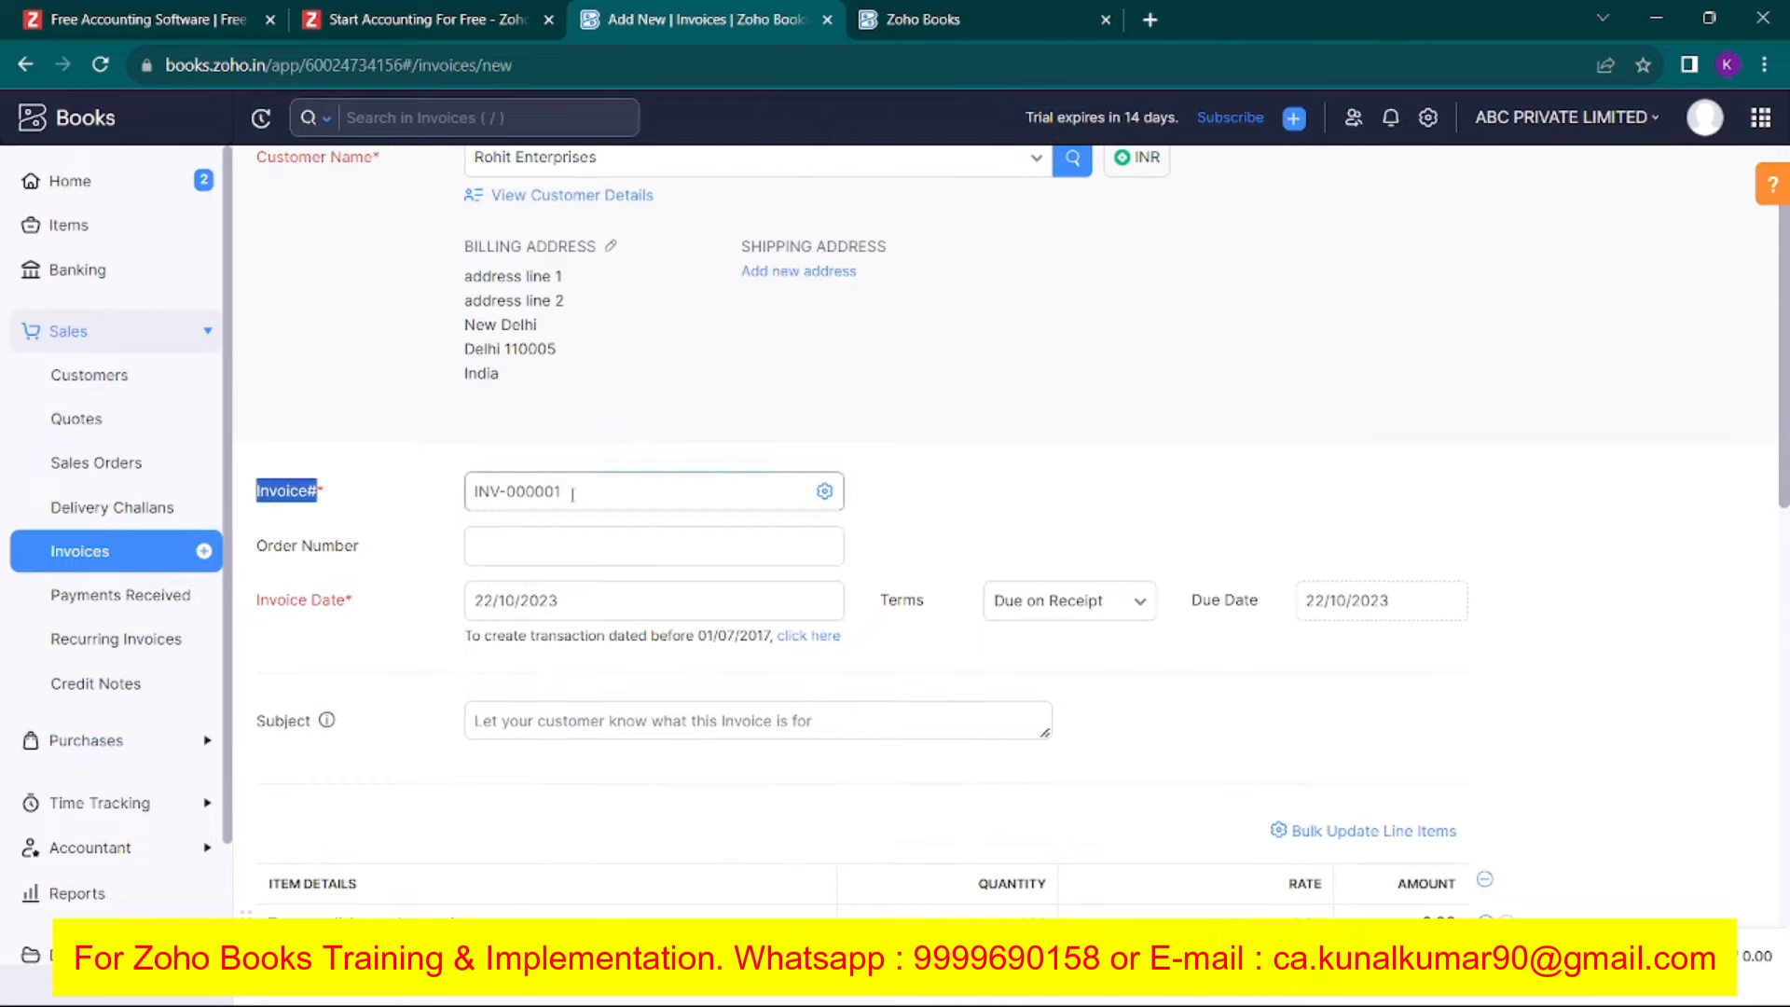
pyautogui.click(825, 501)
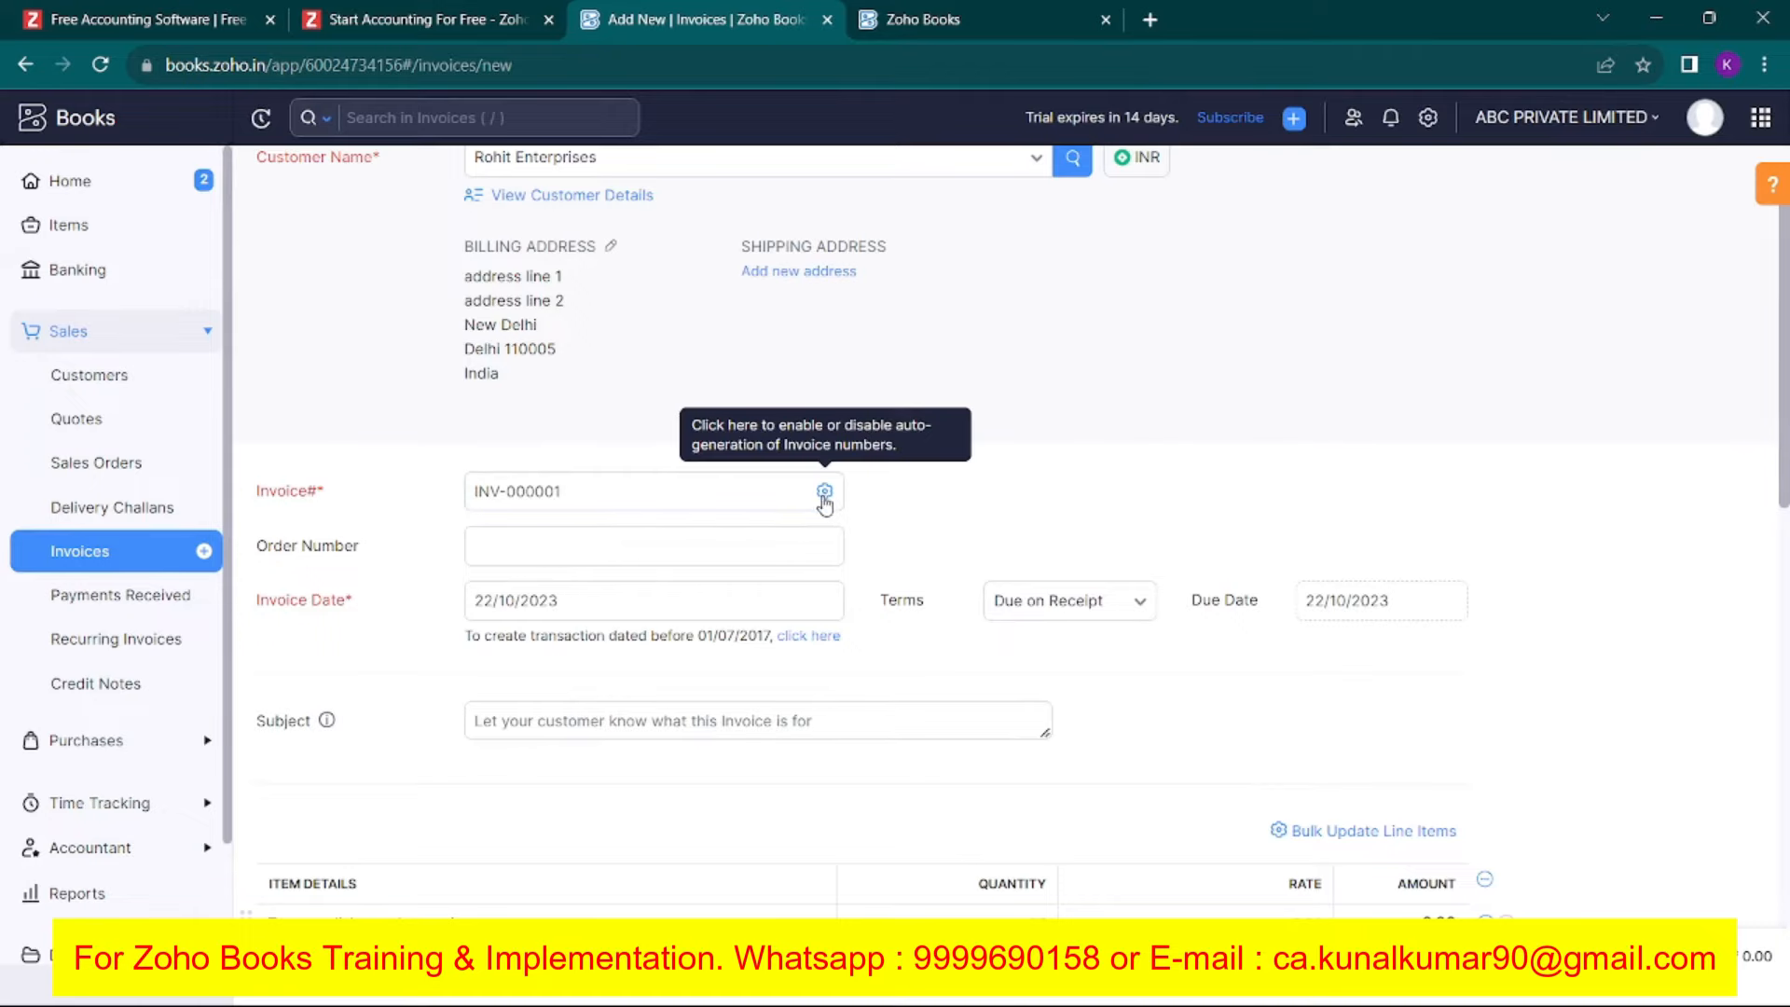
pyautogui.click(825, 501)
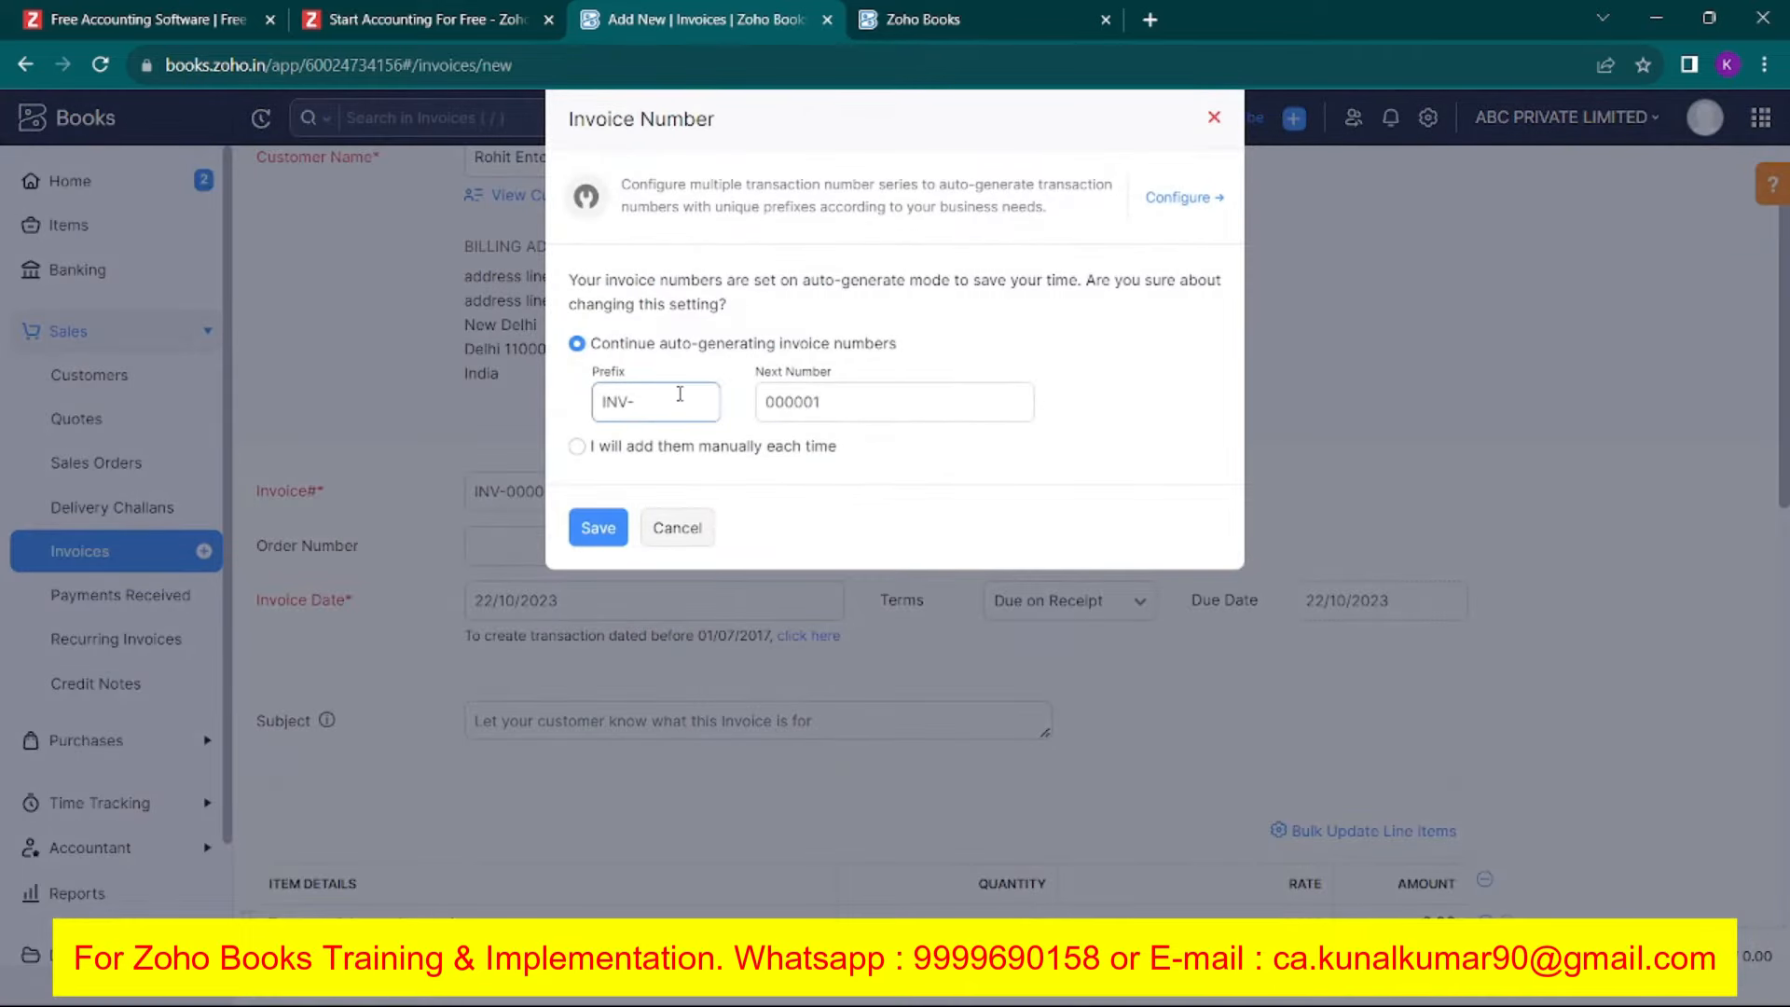
pyautogui.click(680, 395)
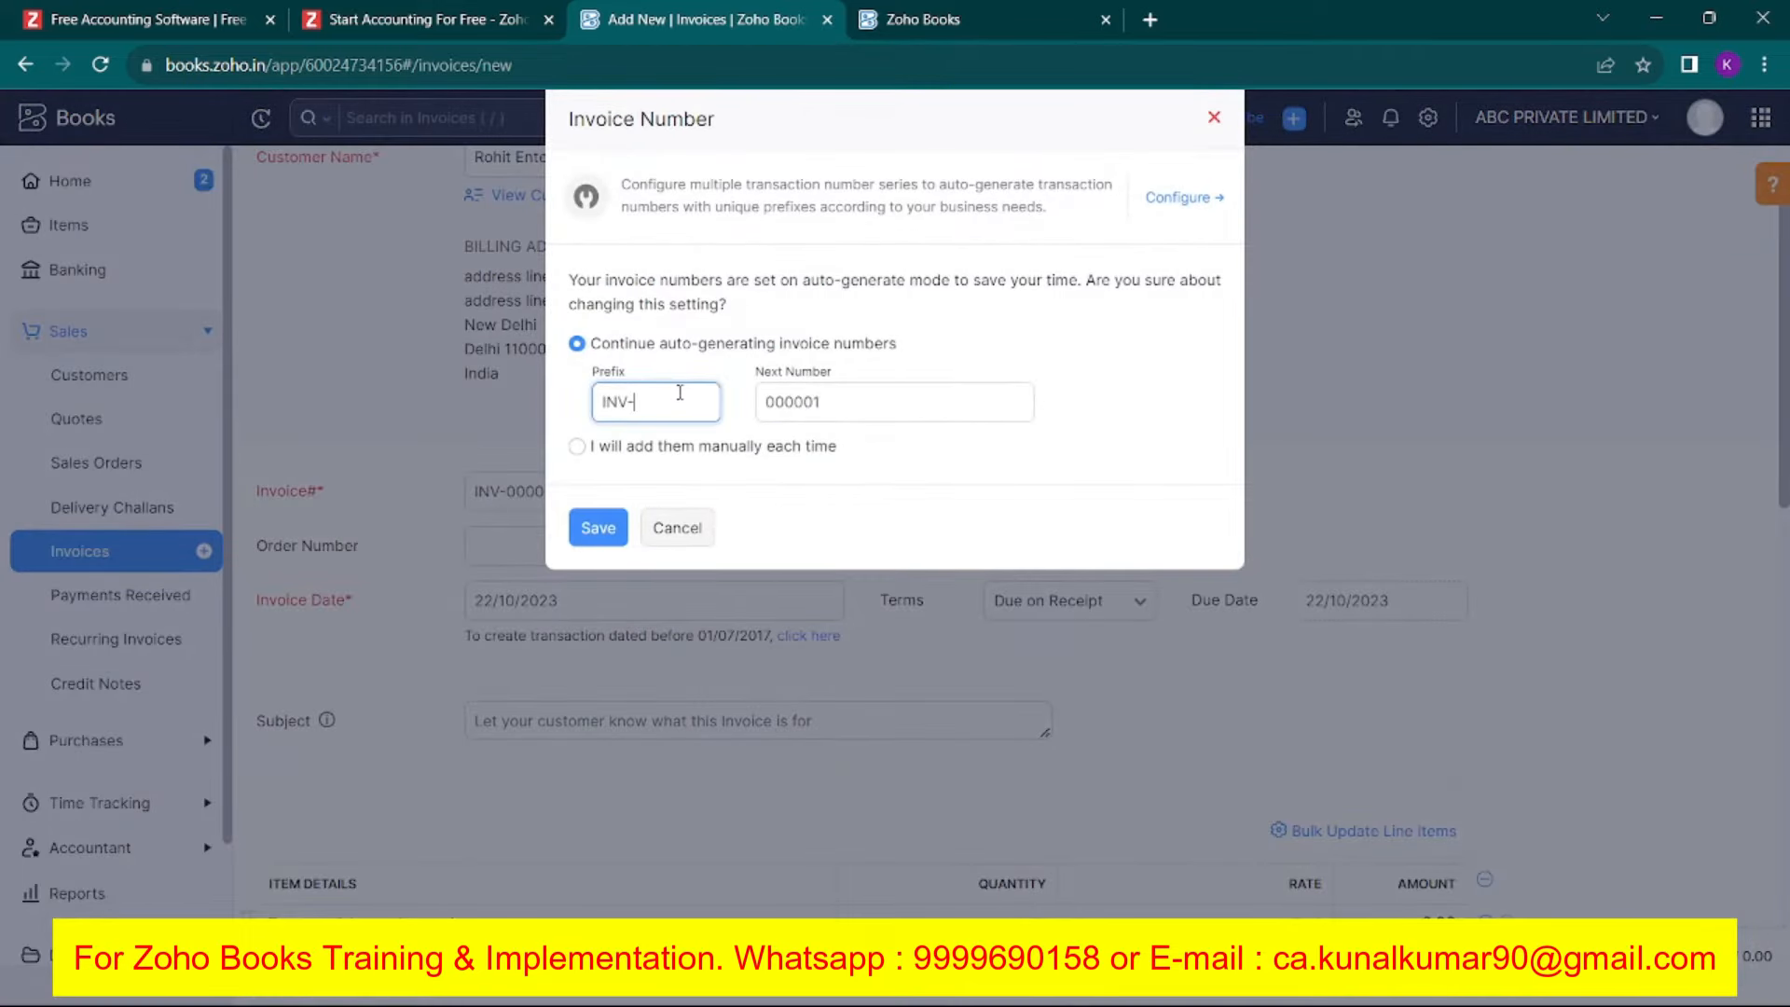
pyautogui.press('capslock')
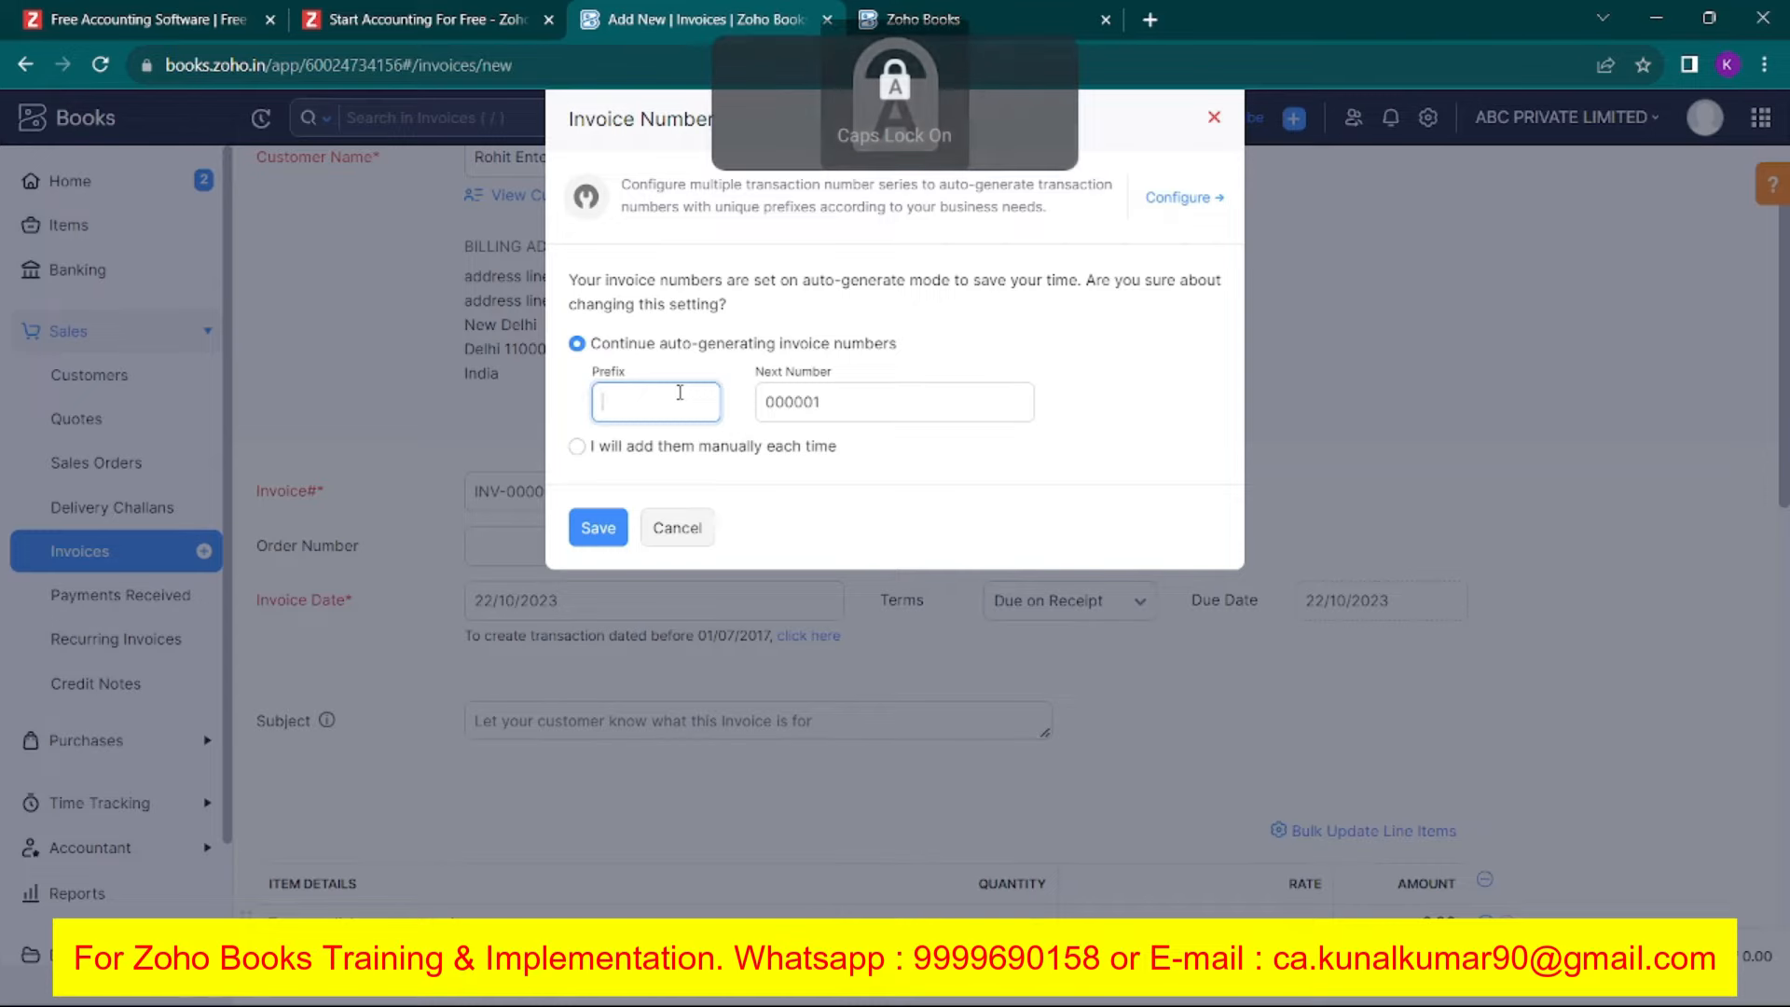
pyautogui.write('ABC/2023-24/')
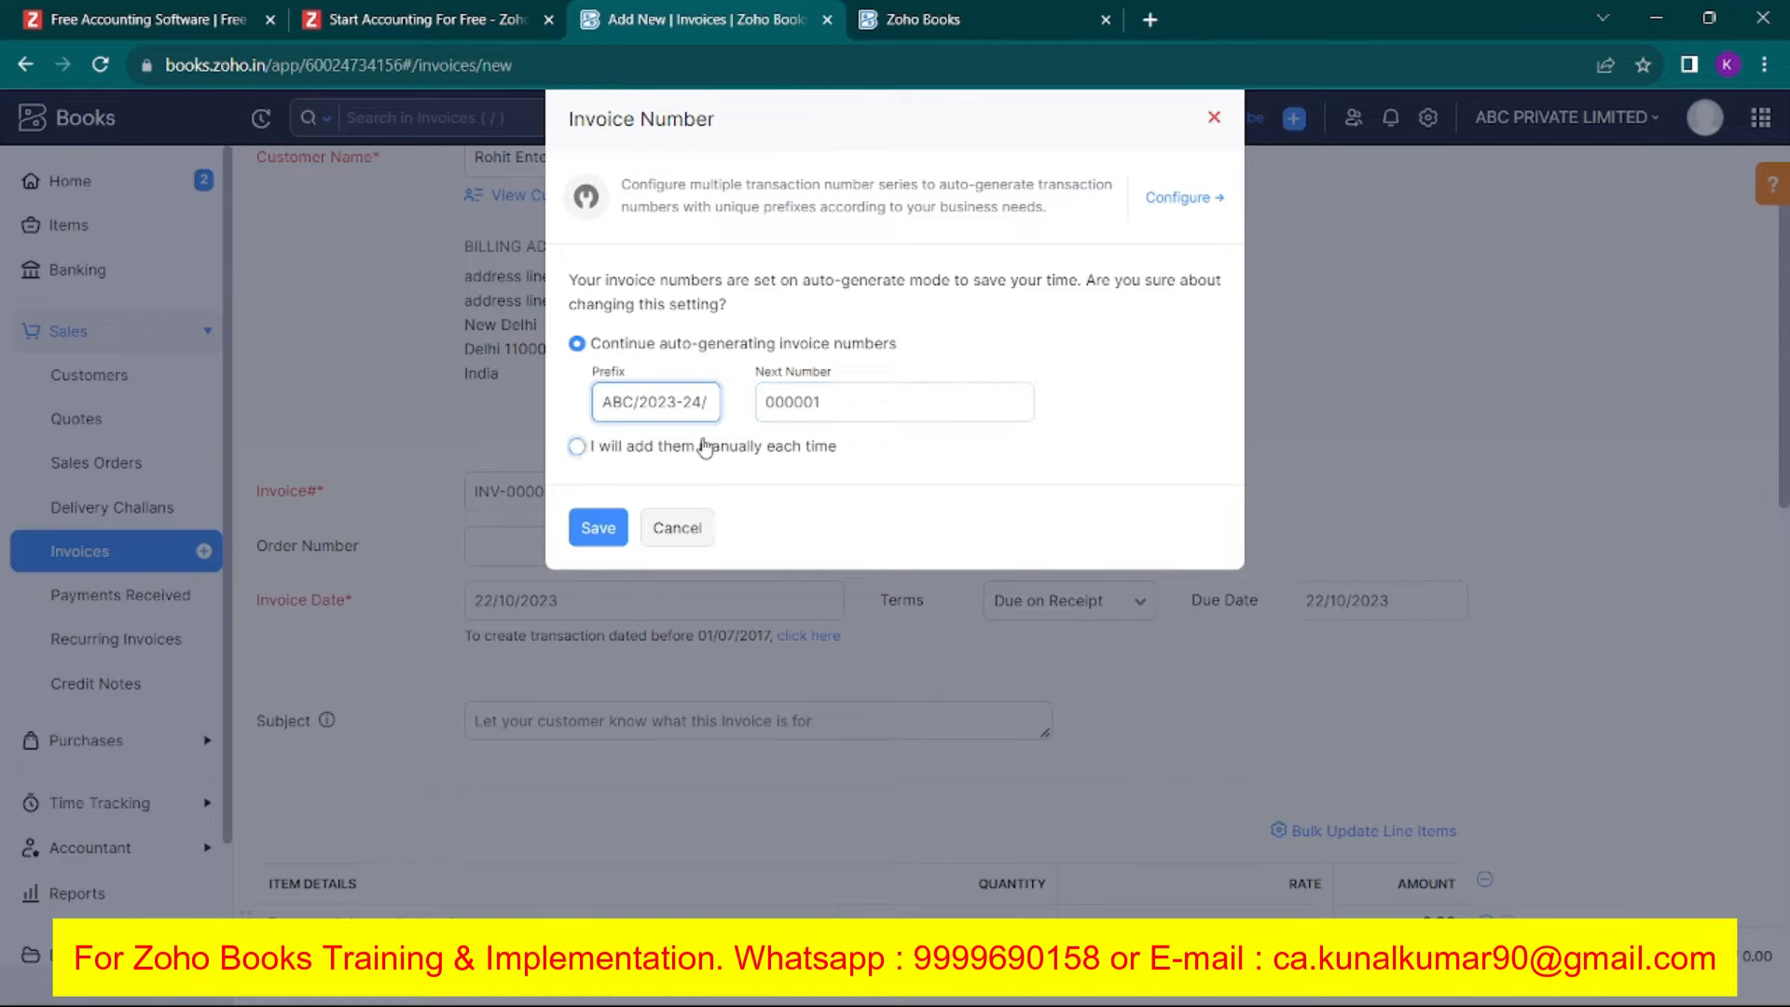
pyautogui.click(593, 528)
# Keep invoice date 22/10/2023 and payment terms Due on Receipt.
pyautogui.scroll(-3, 591, 532)
pyautogui.click(572, 368)
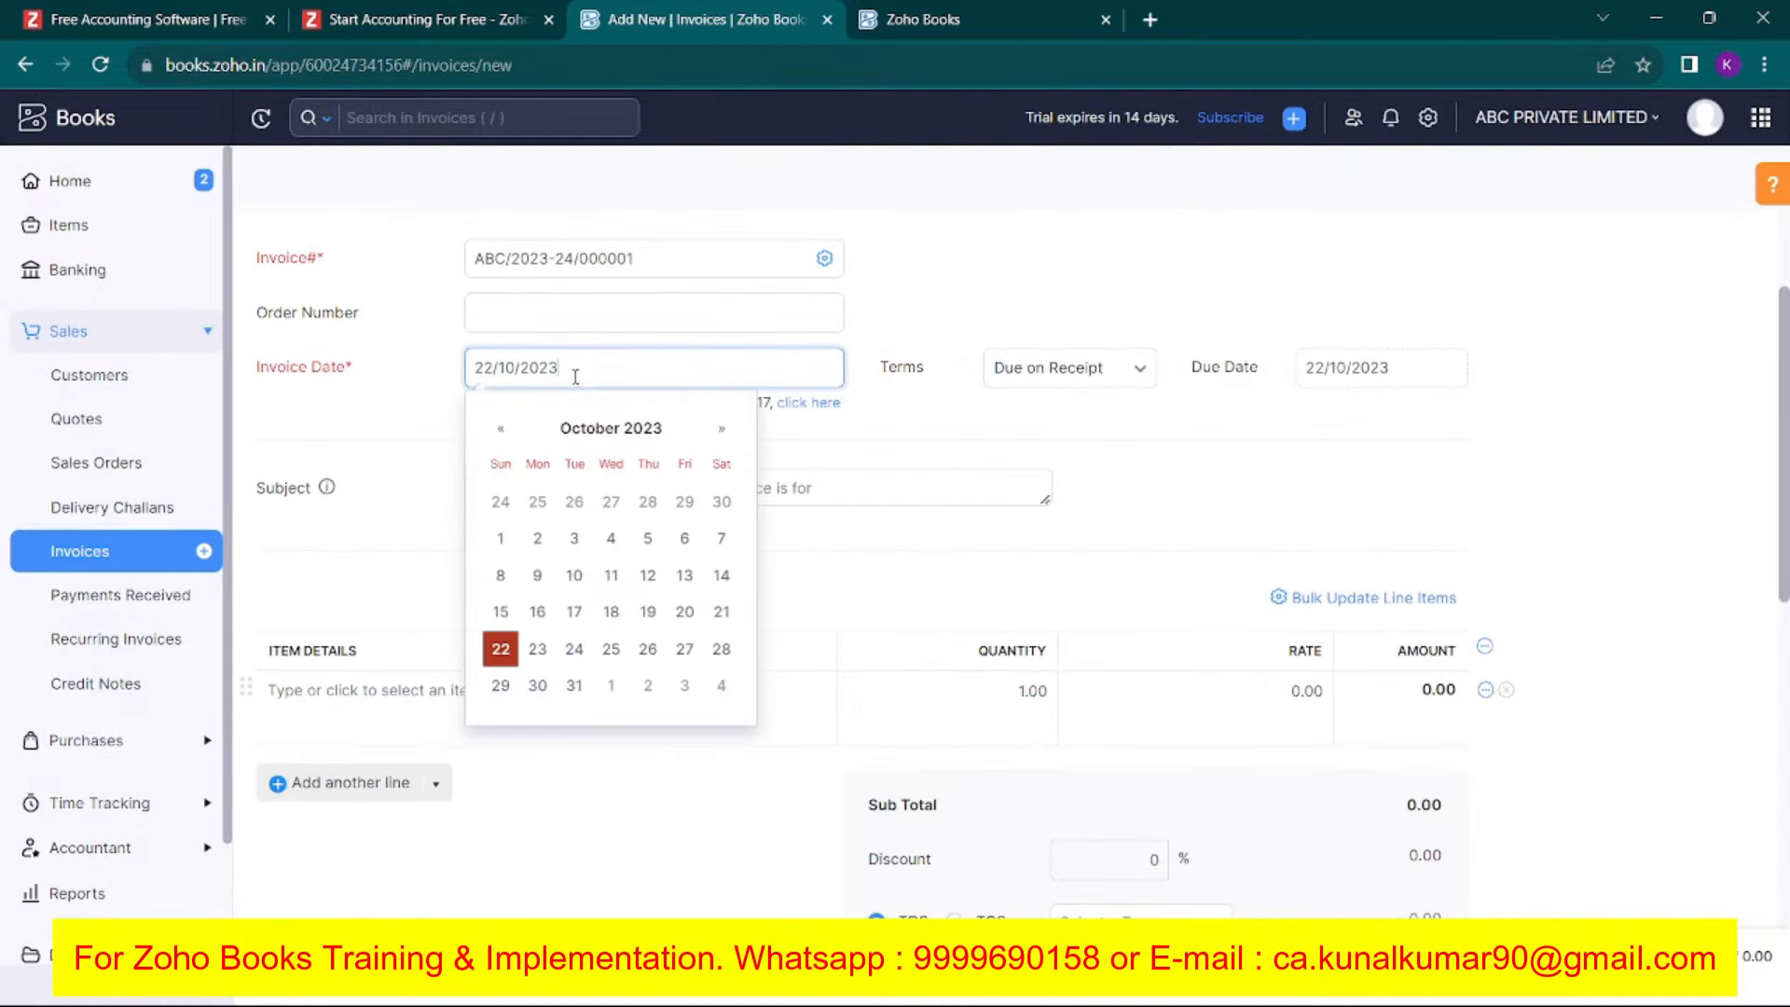
pyautogui.click(504, 650)
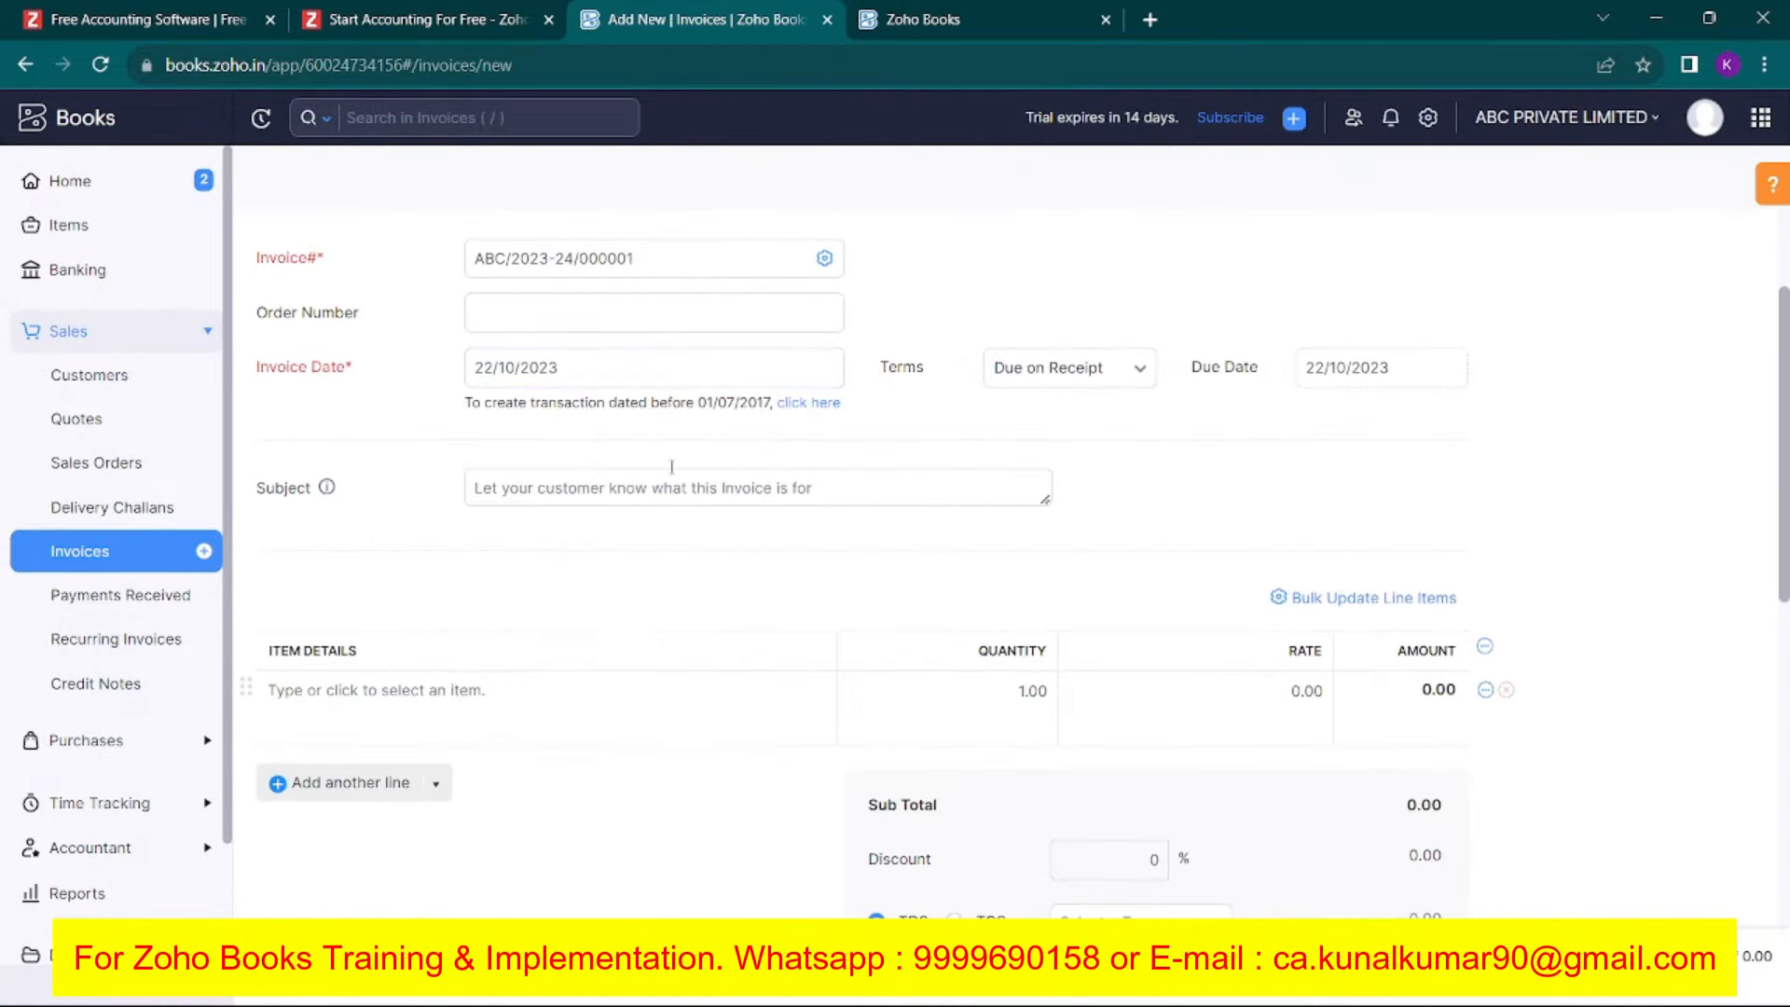
pyautogui.click(1080, 376)
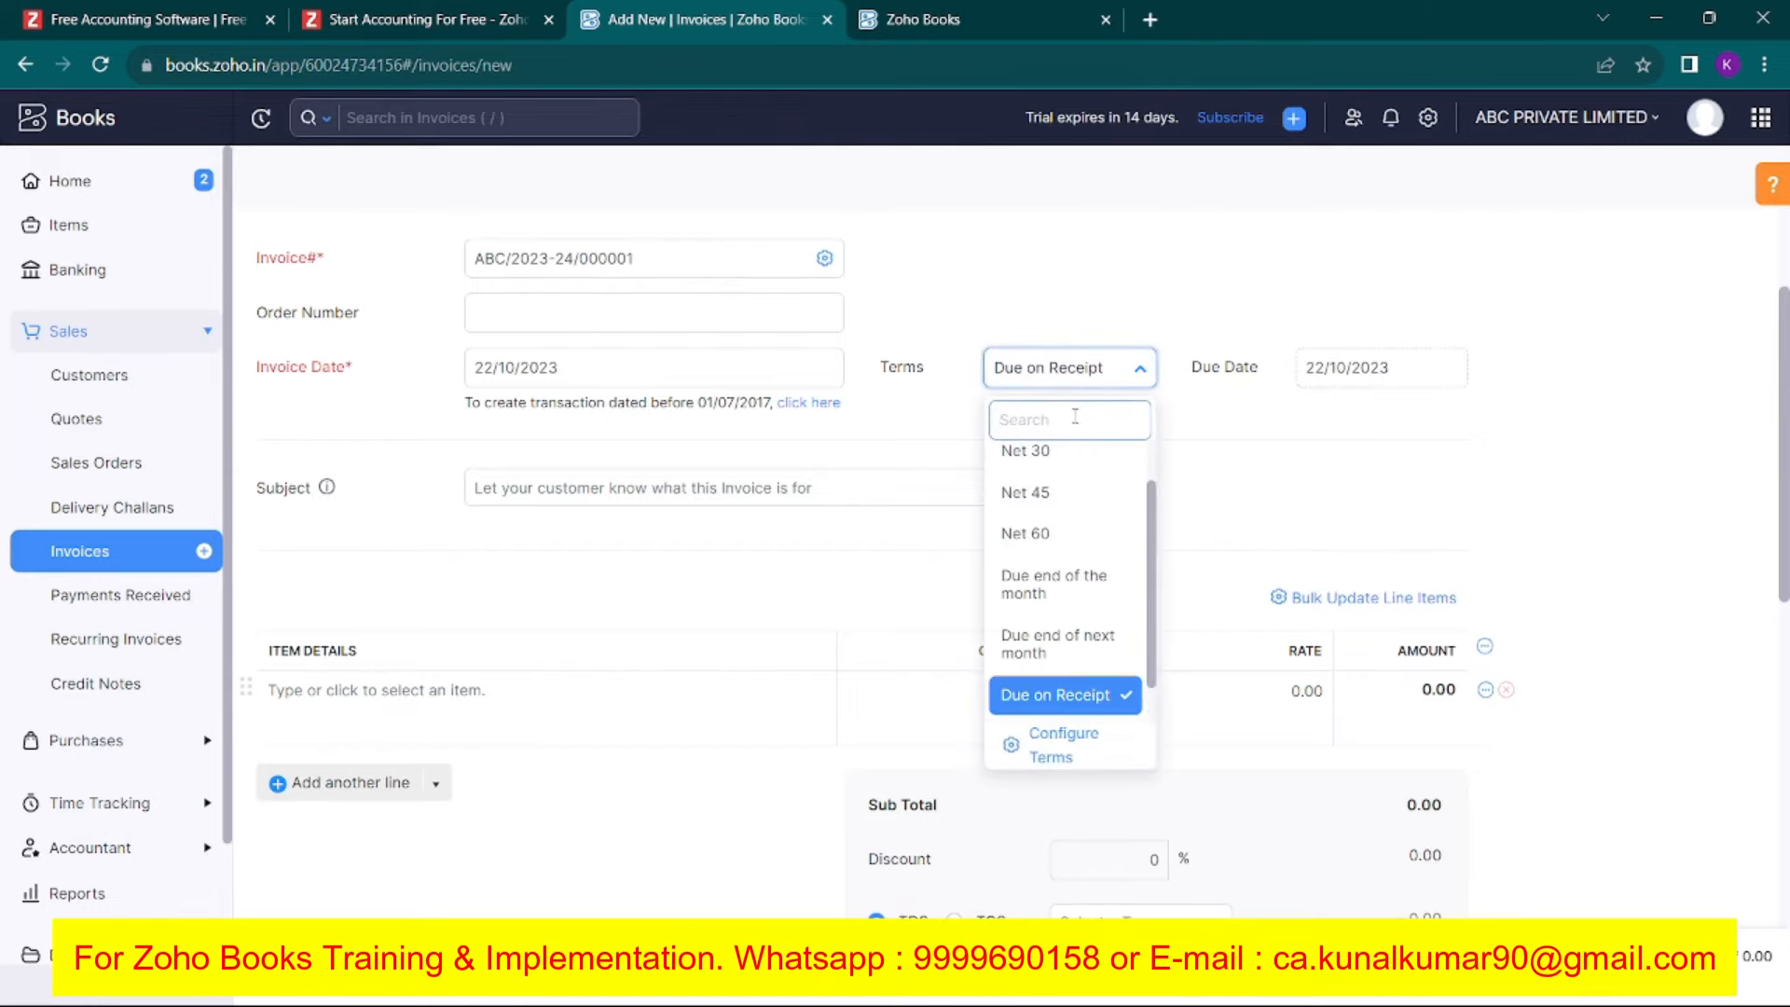
pyautogui.scroll(1, 1065, 443)
pyautogui.click(1270, 449)
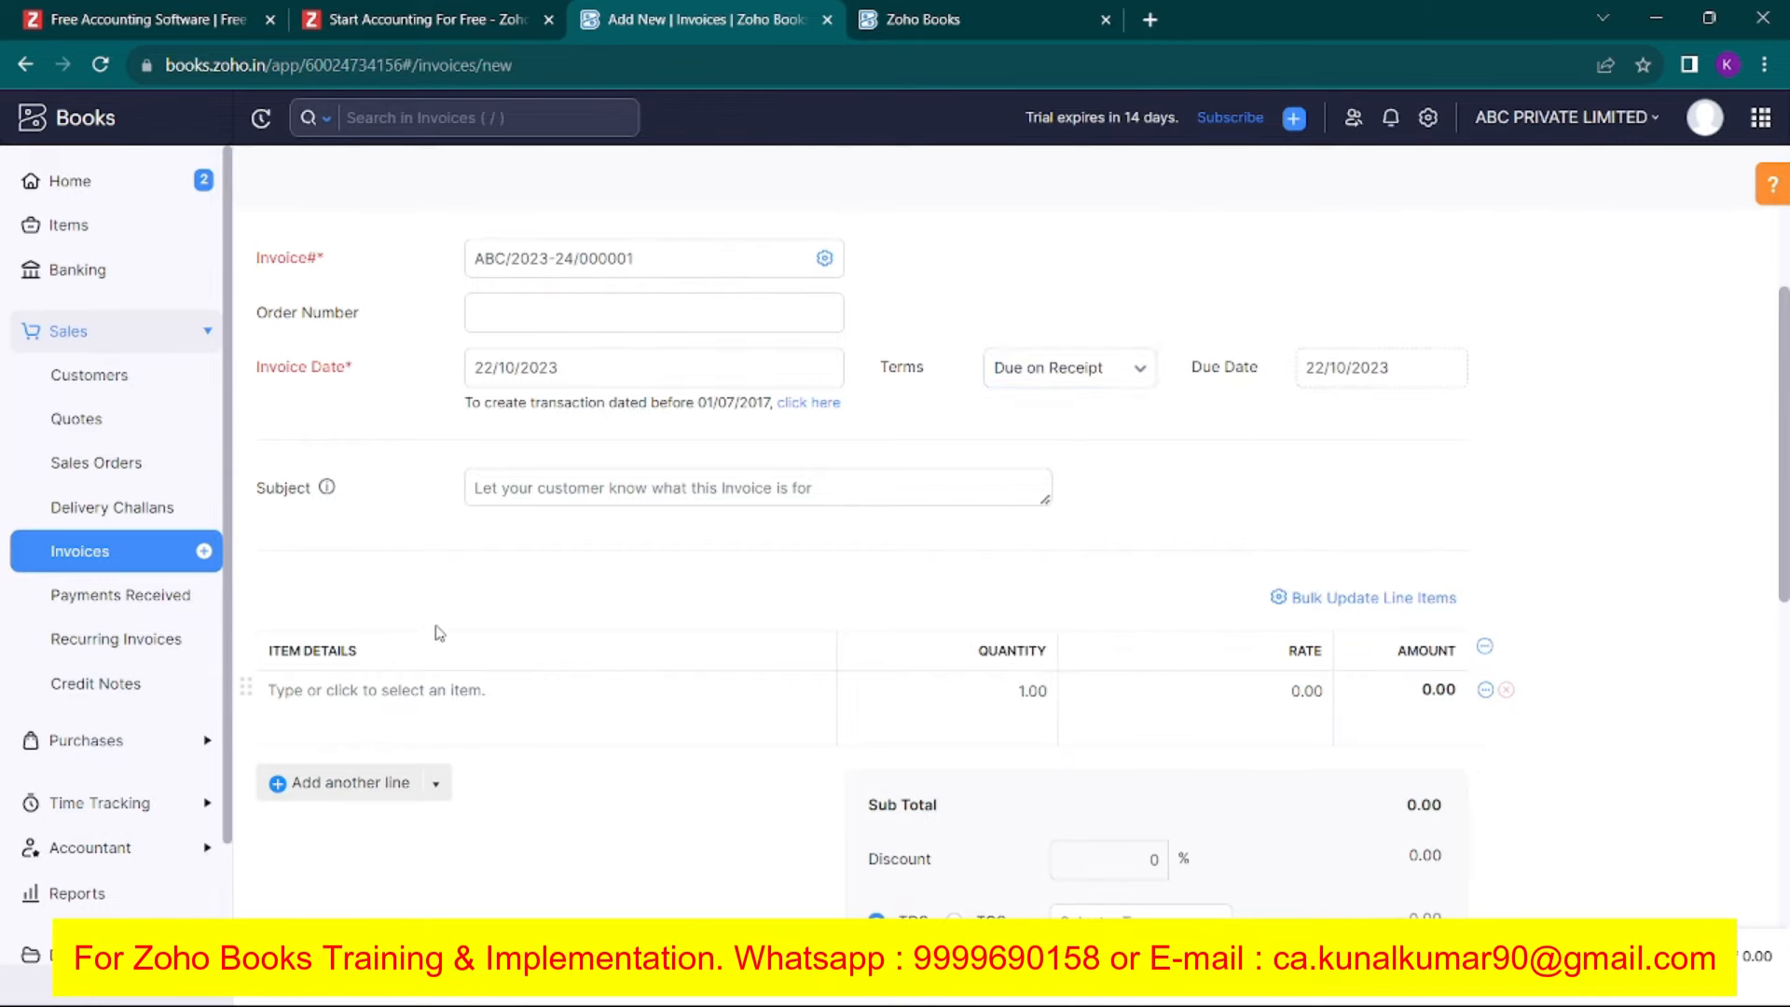
pyautogui.scroll(-3, 431, 627)
# Create a new service item named Legal Service for the first invoice line.
pyautogui.click(423, 475)
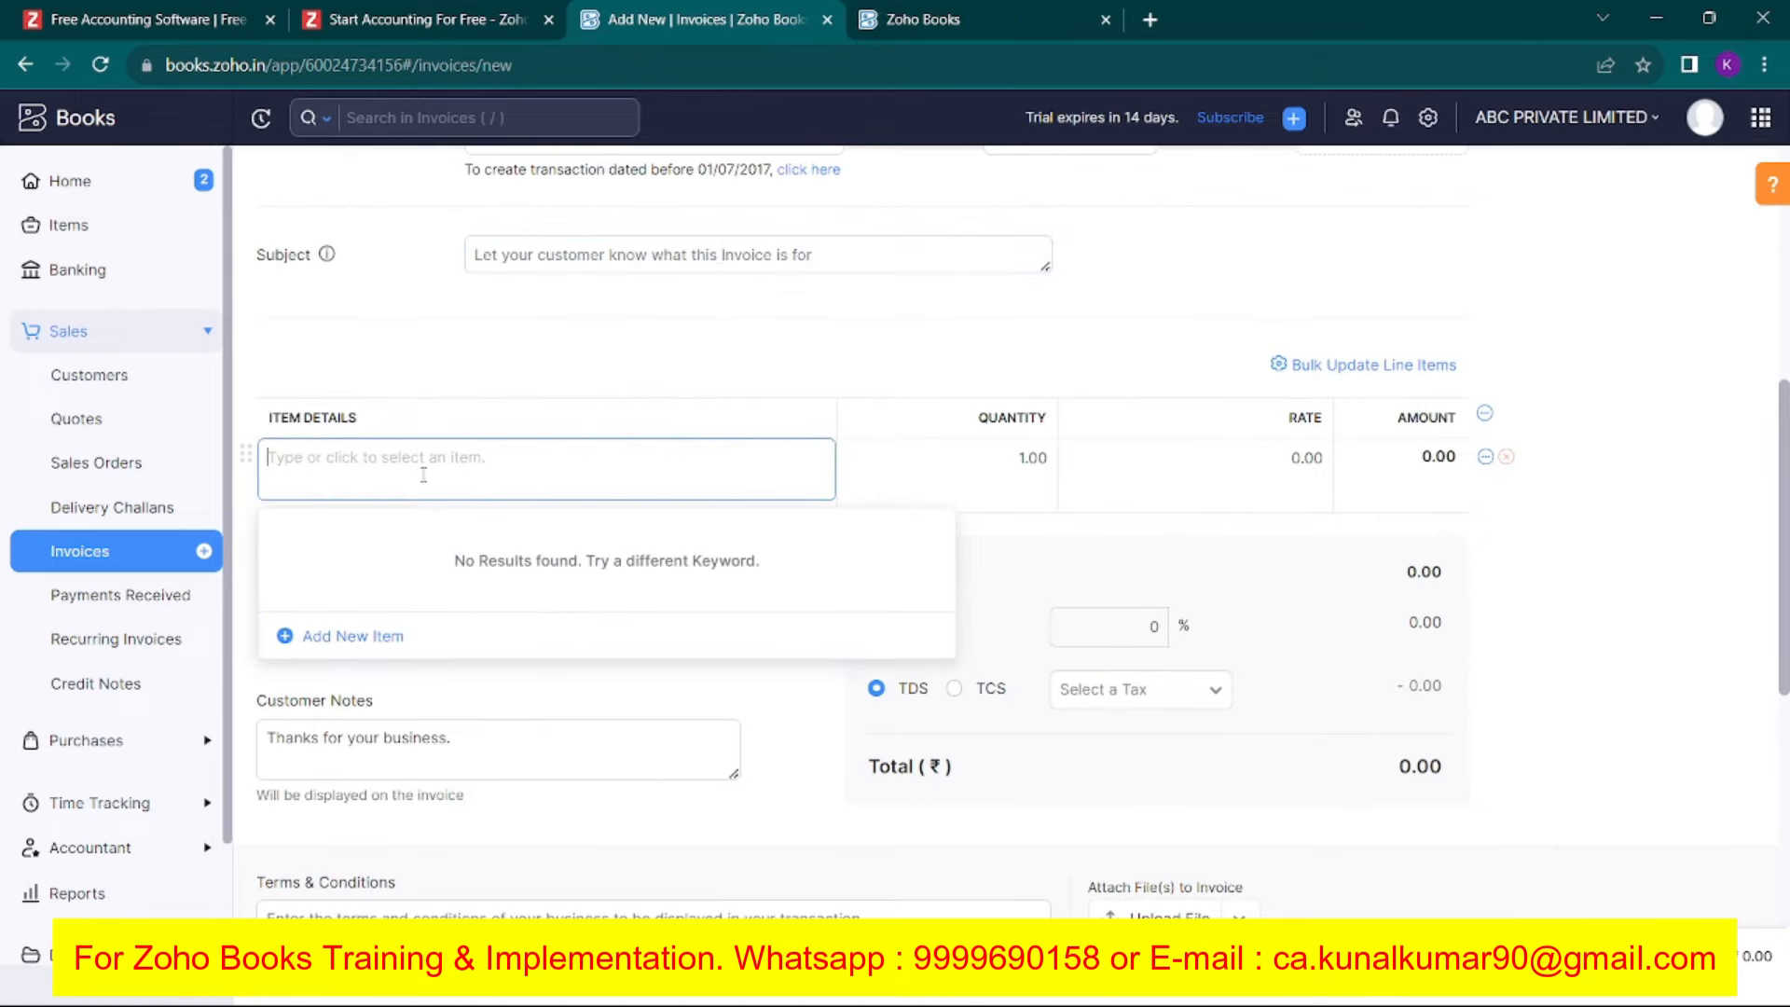
pyautogui.click(339, 640)
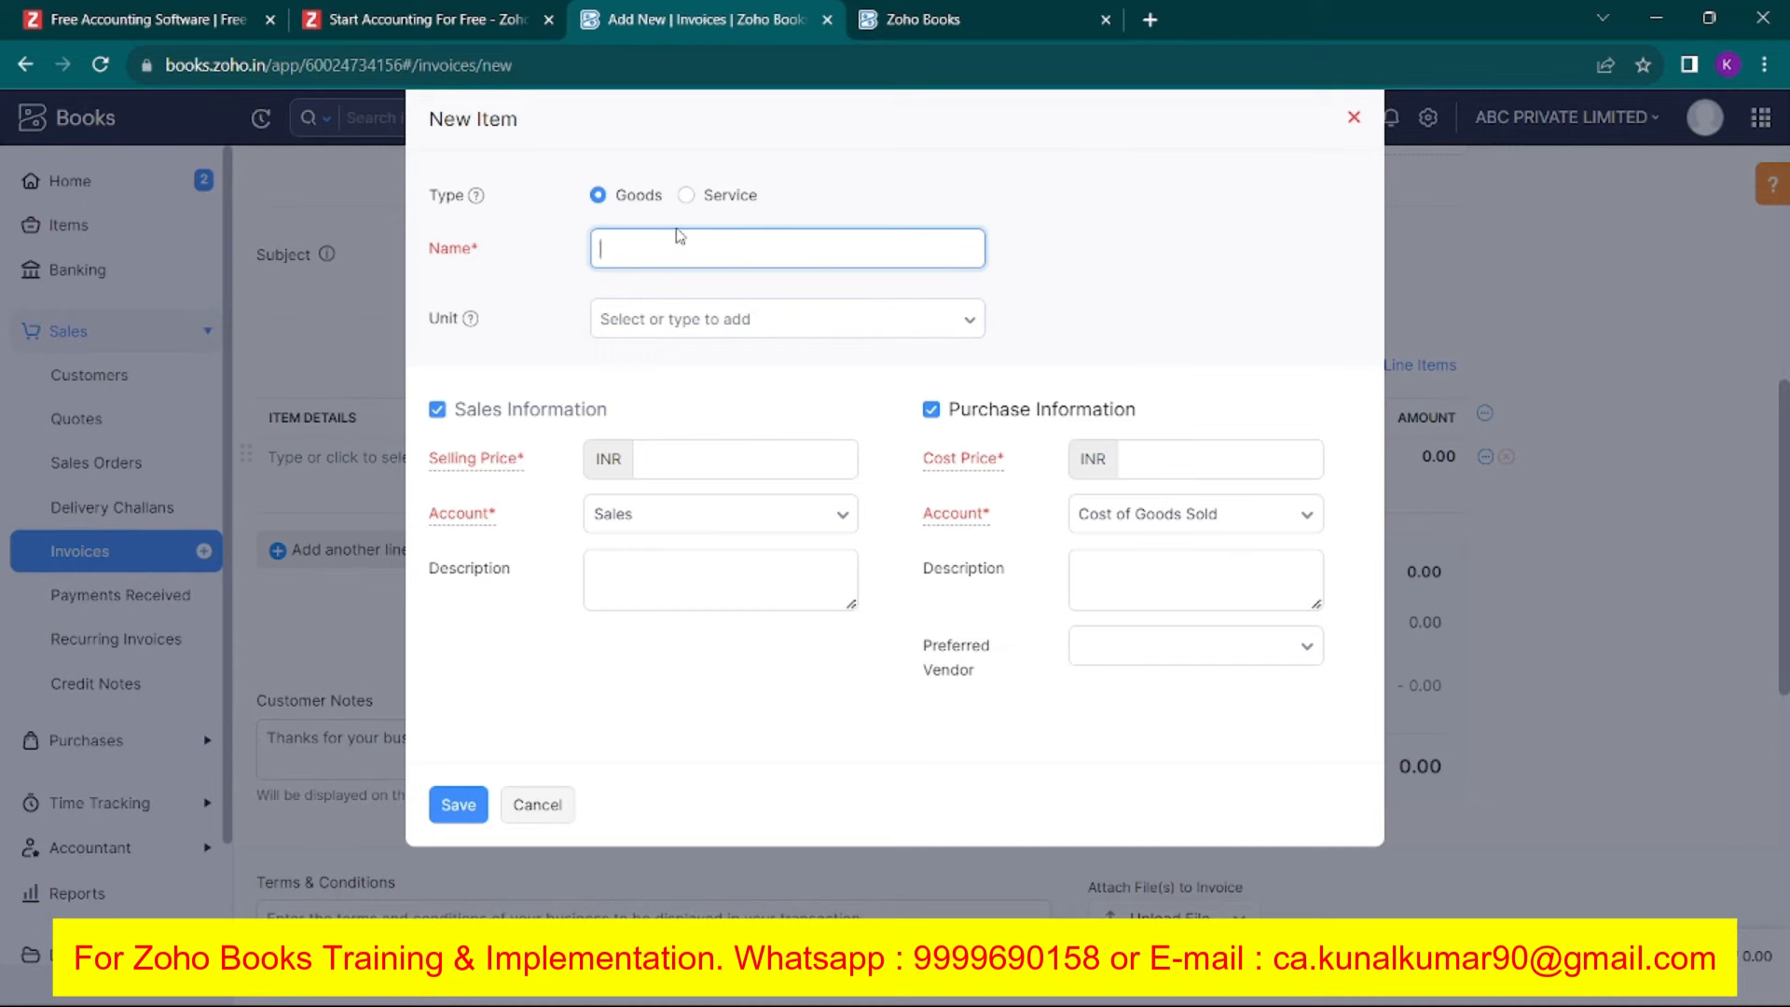
pyautogui.click(689, 197)
pyautogui.click(597, 195)
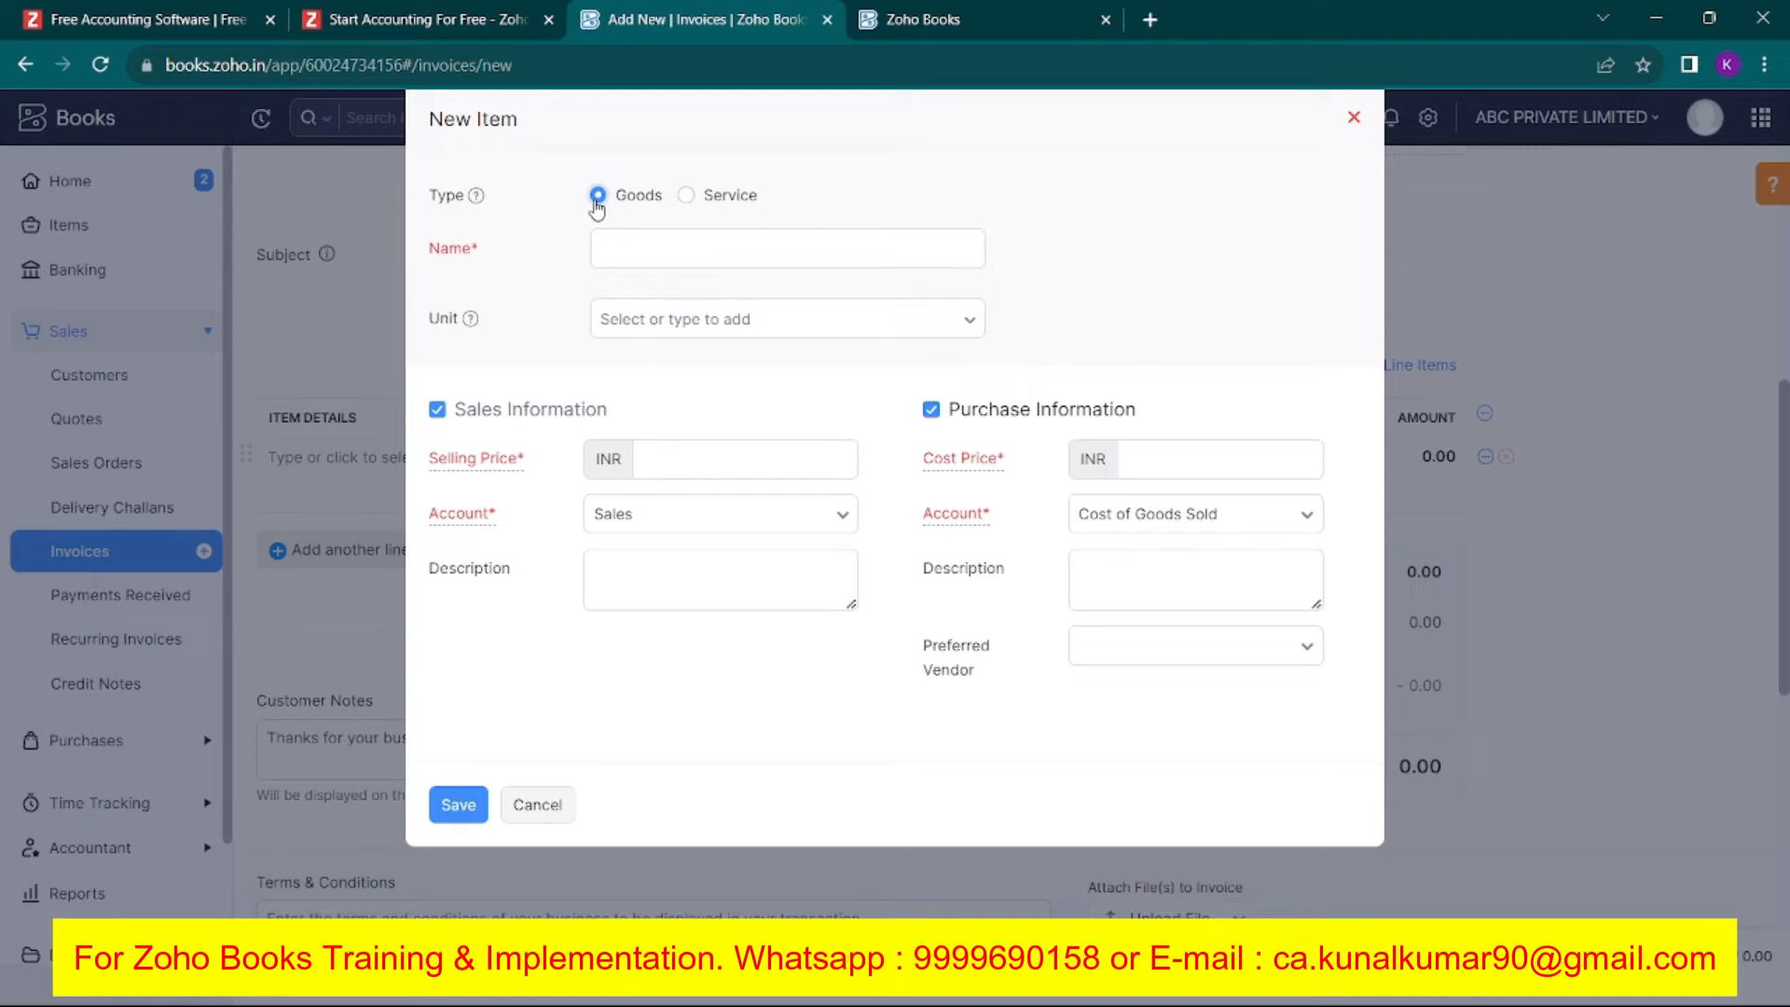
pyautogui.click(705, 198)
pyautogui.click(702, 245)
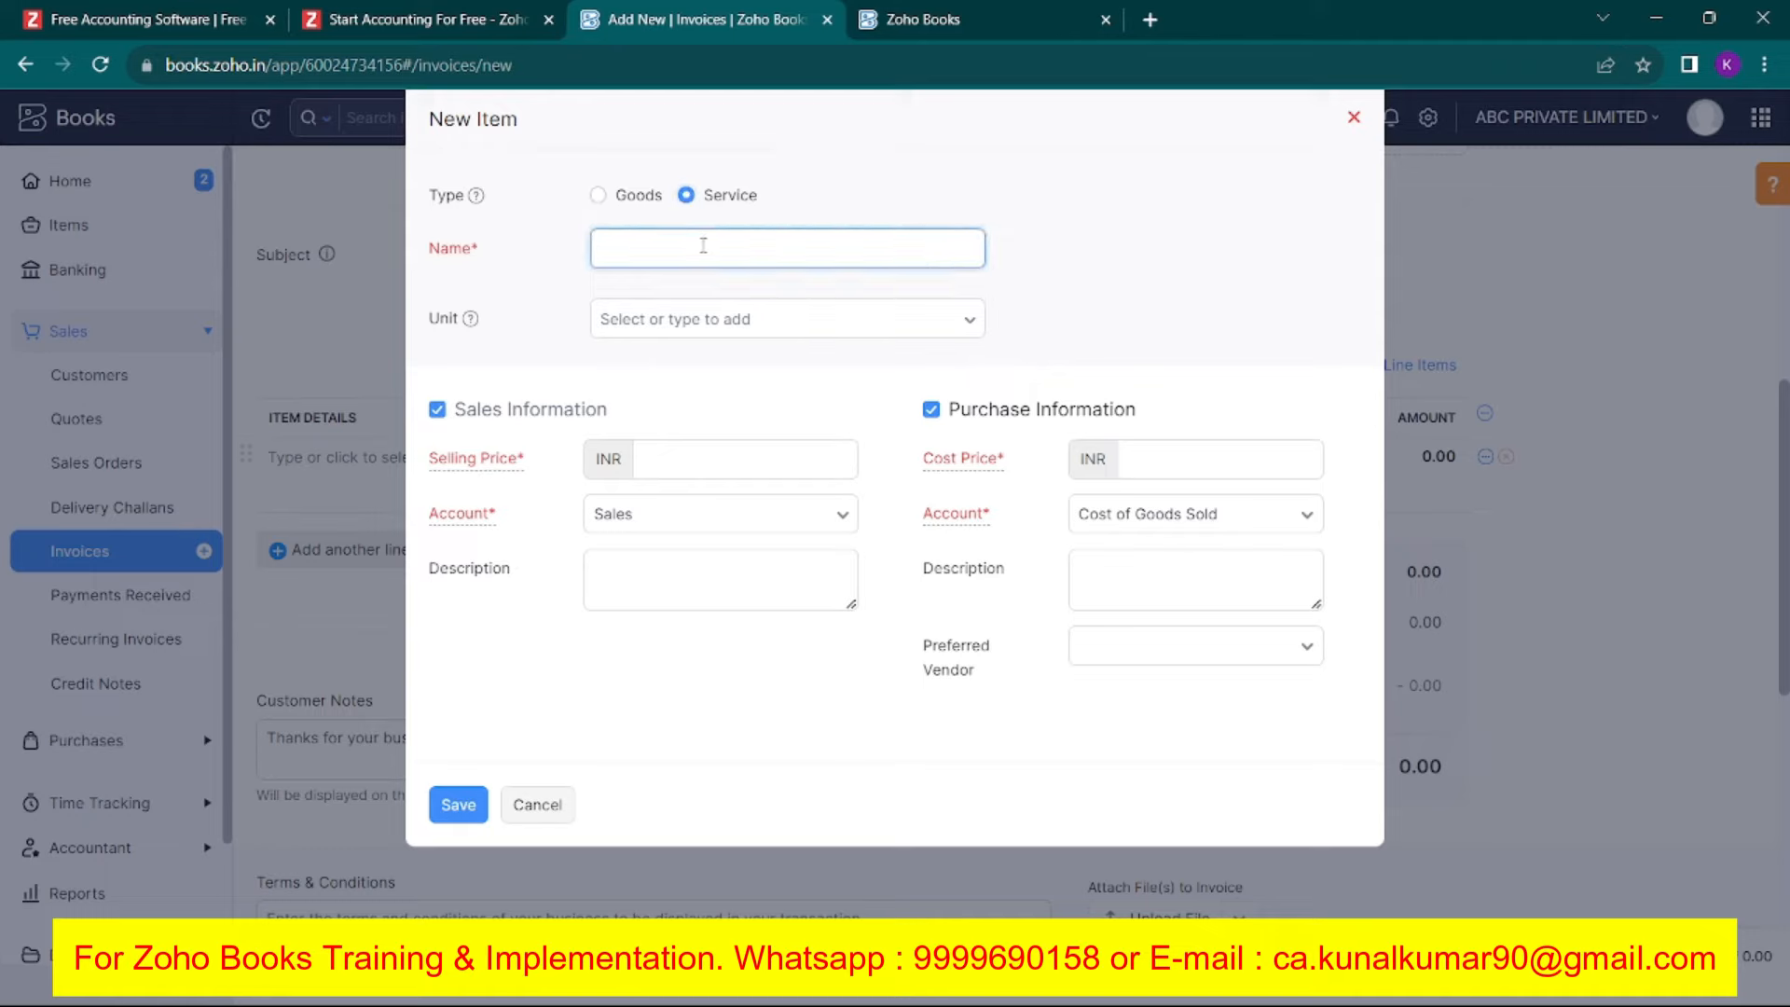
pyautogui.write('L')
pyautogui.press('capslock')
pyautogui.write('egal ')
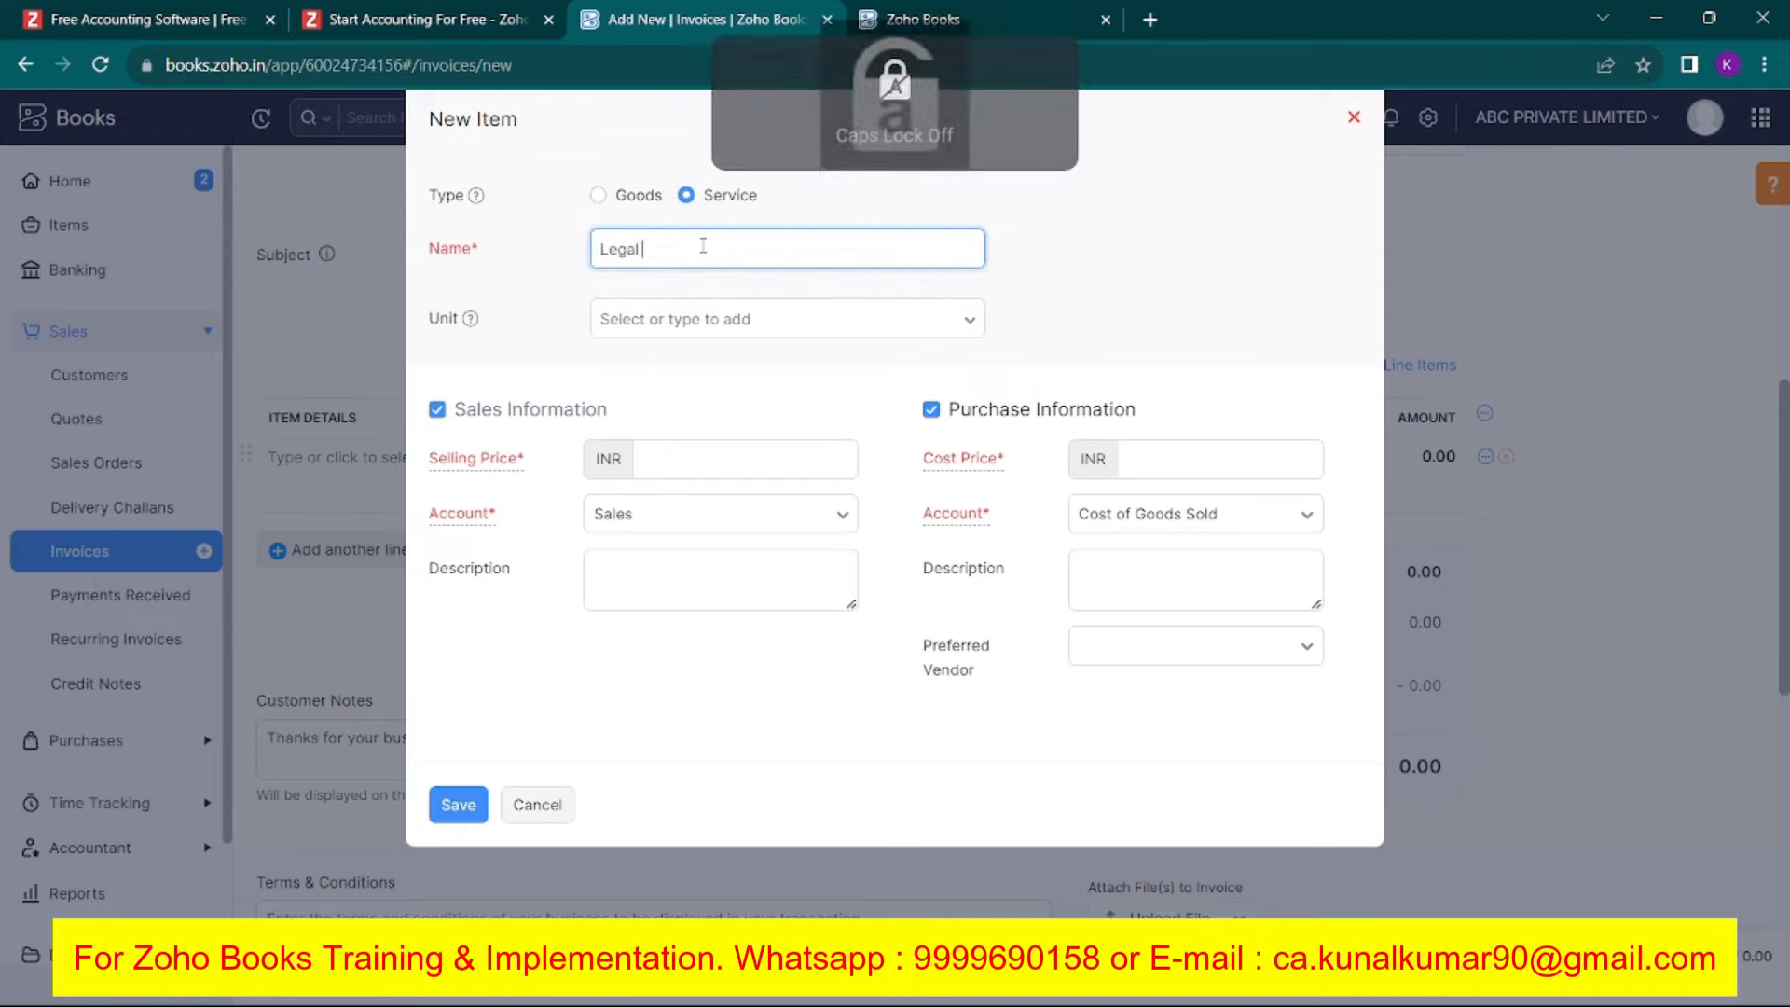
pyautogui.write('Service')
pyautogui.press('Tab')
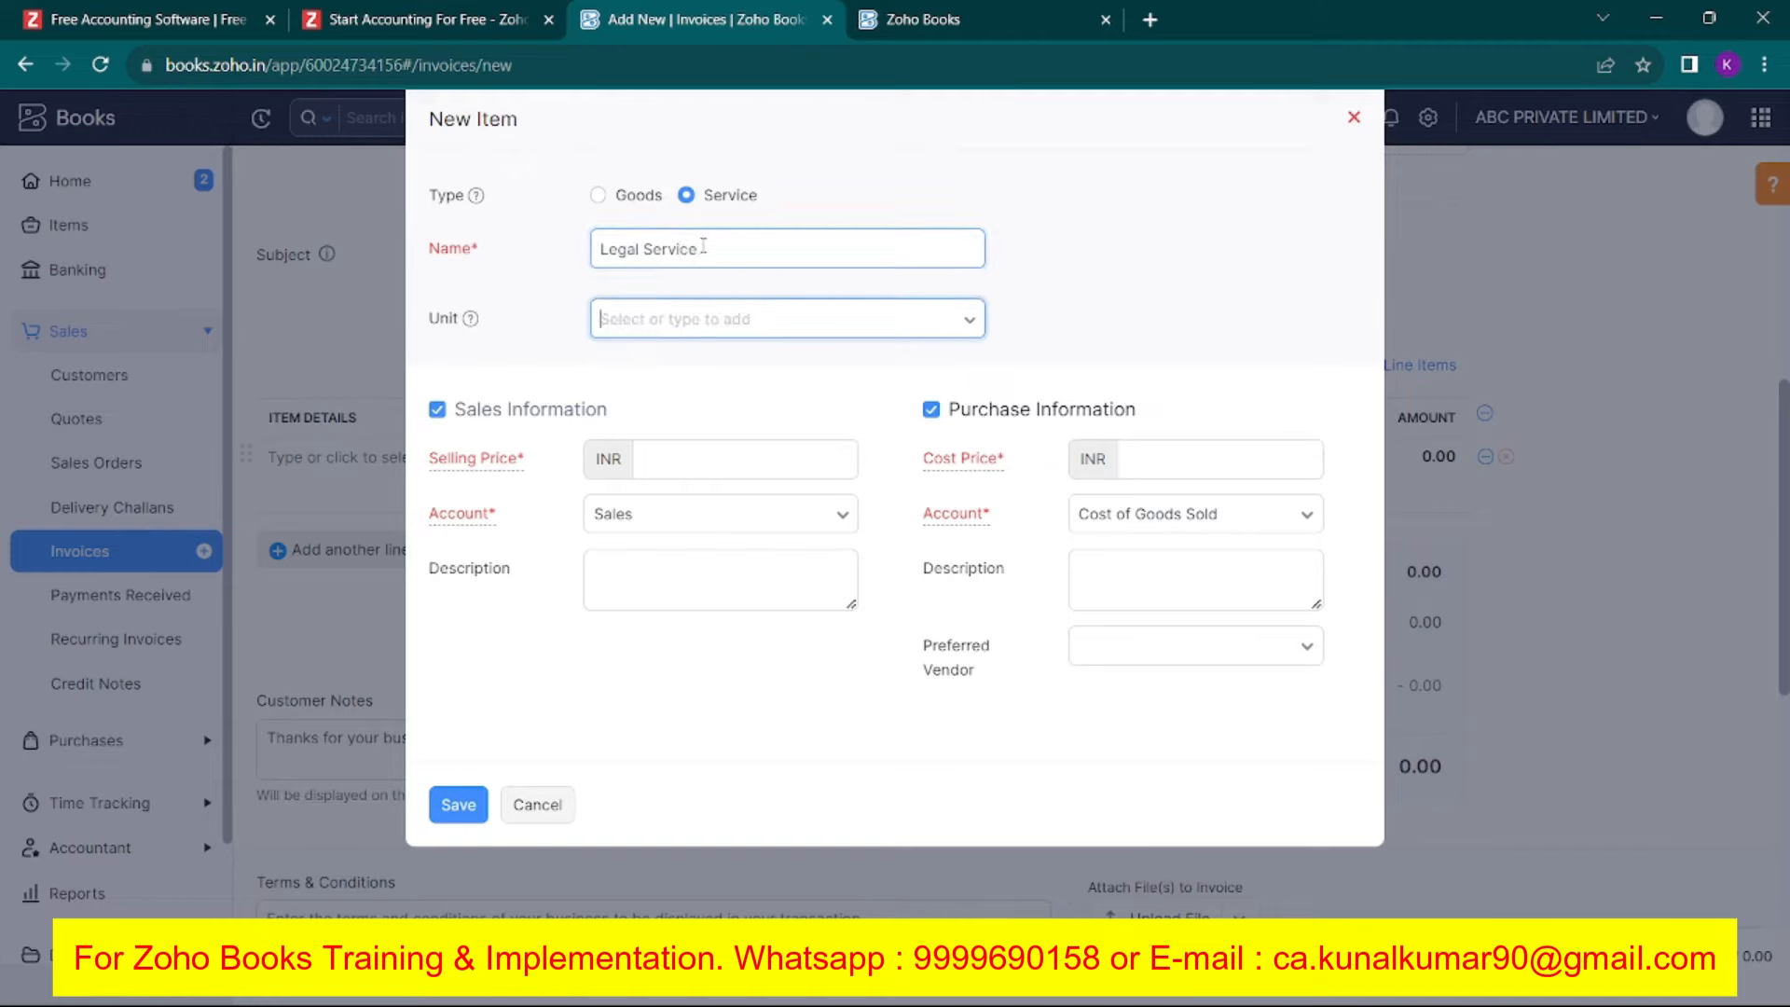
# Leave the unit blank, set selling price 25000, drop purchase information, and save.
pyautogui.click(787, 332)
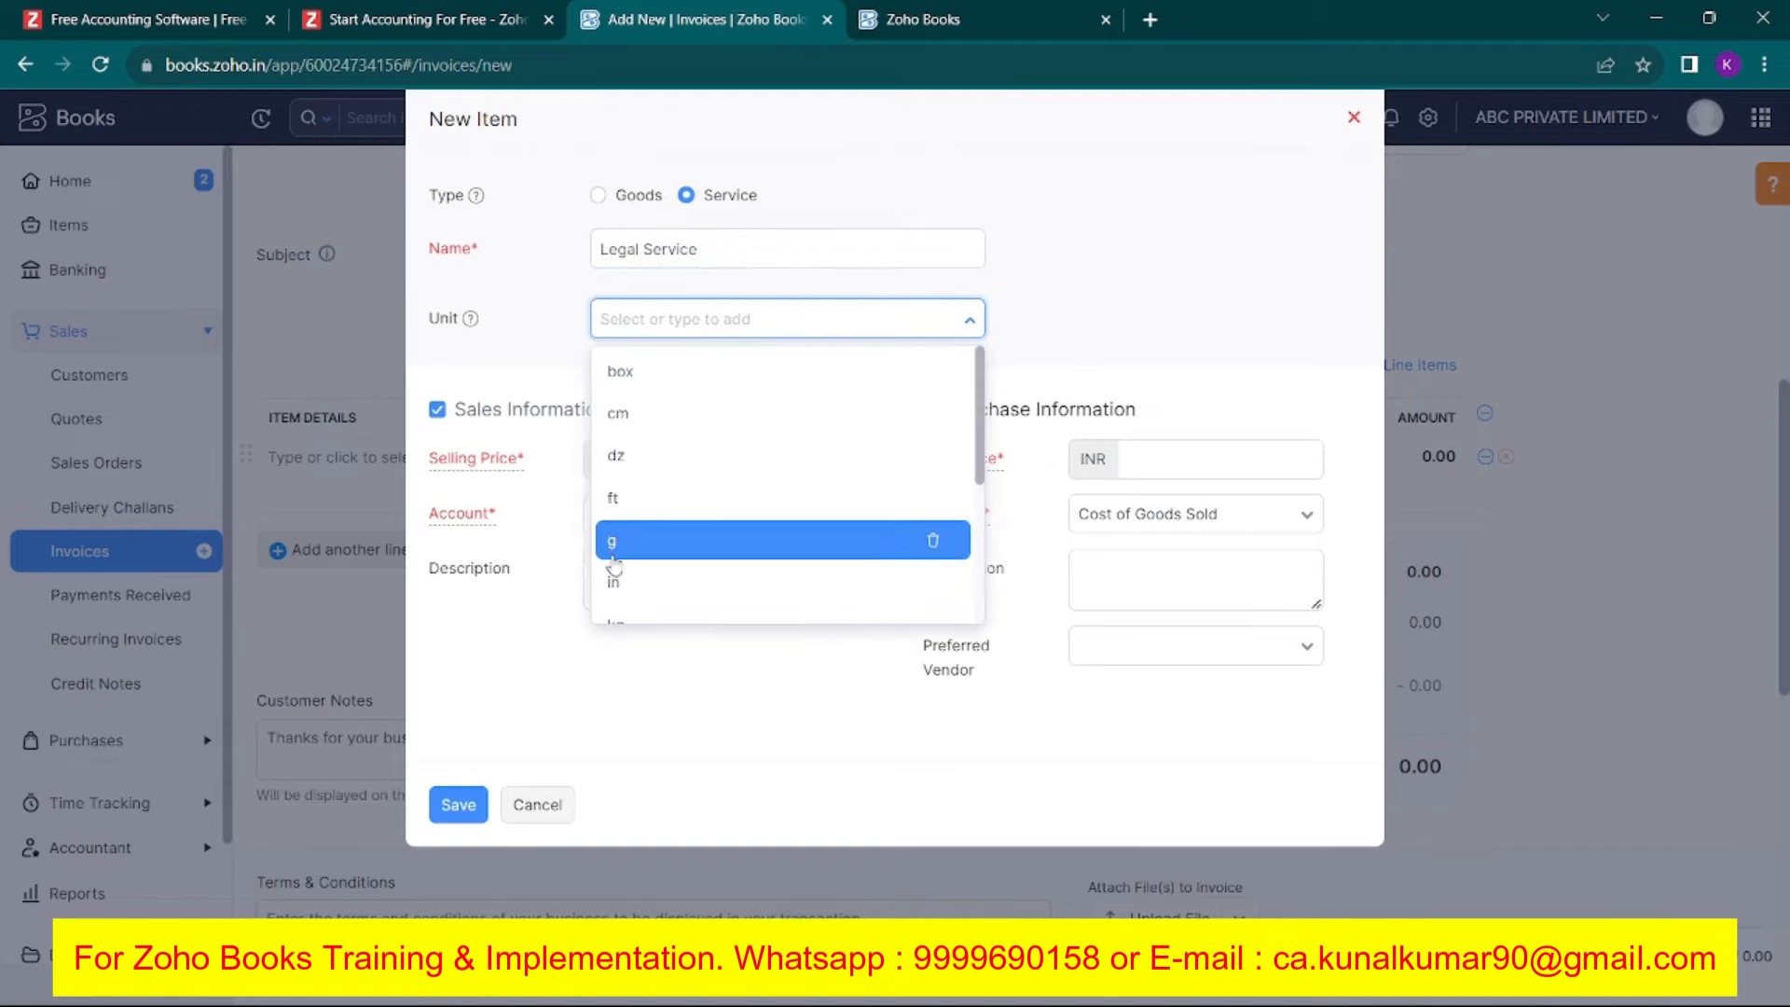
pyautogui.scroll(-3, 644, 522)
pyautogui.scroll(1, 664, 480)
pyautogui.click(1131, 232)
pyautogui.click(656, 454)
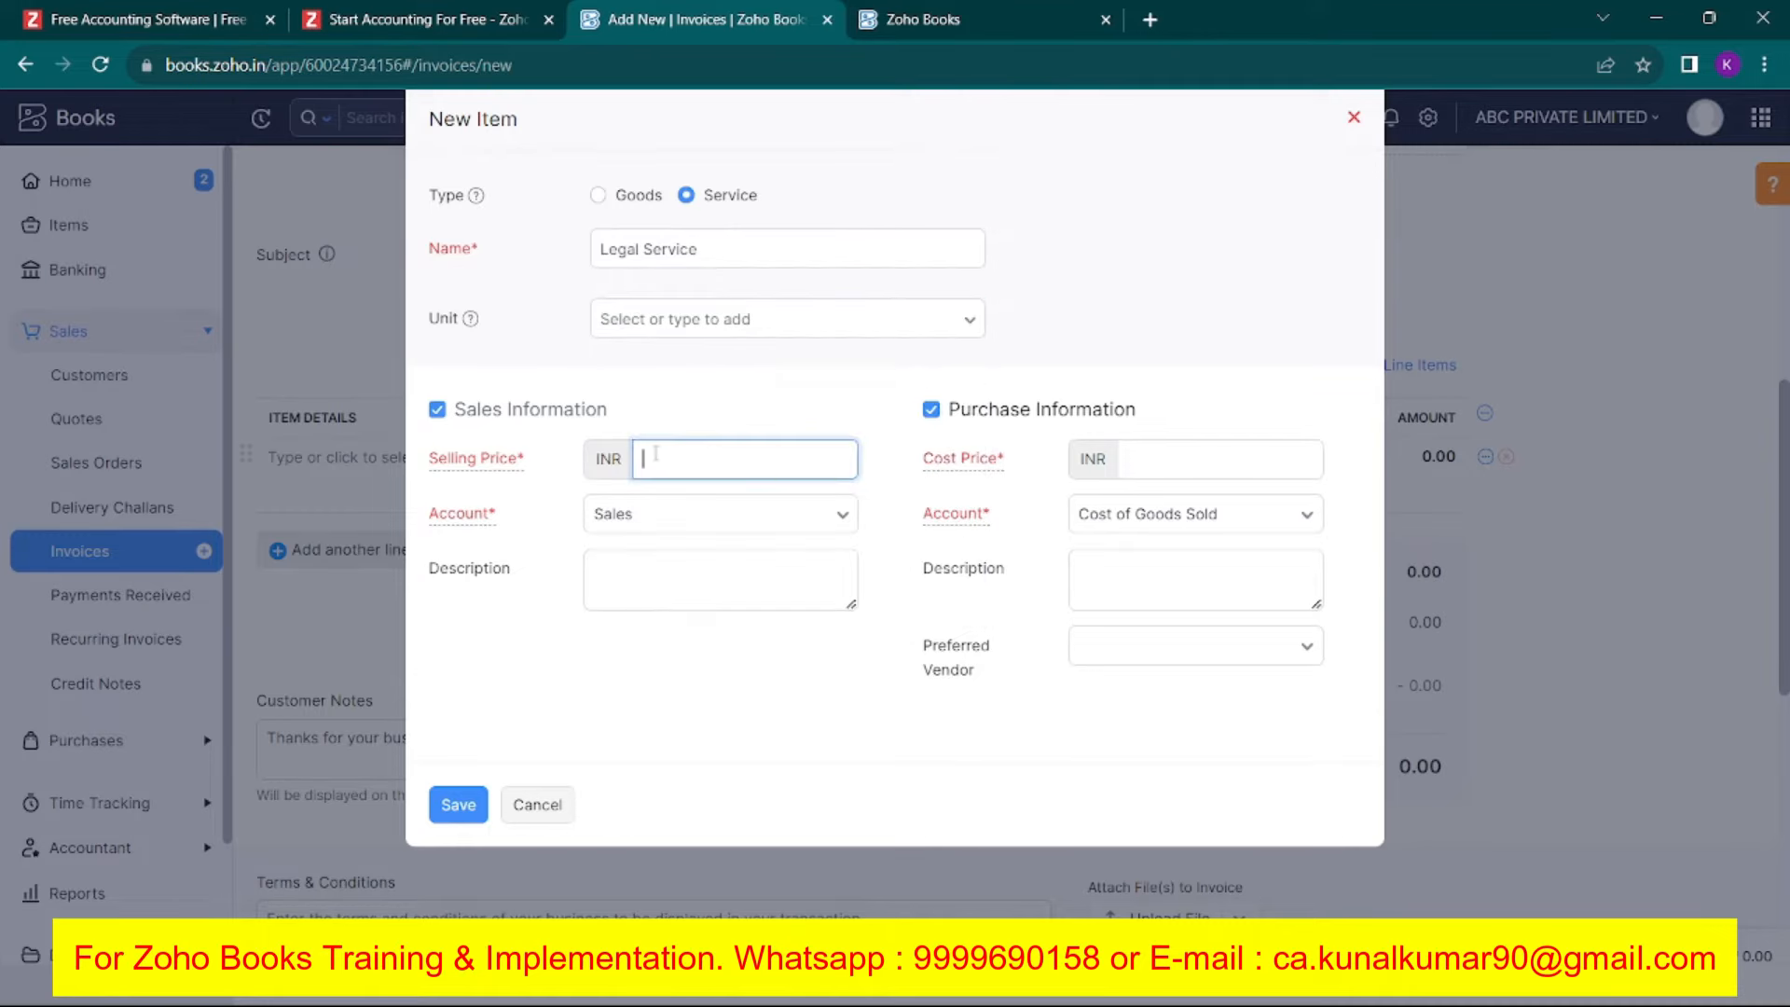
pyautogui.write('25000')
pyautogui.click(1096, 286)
pyautogui.click(930, 410)
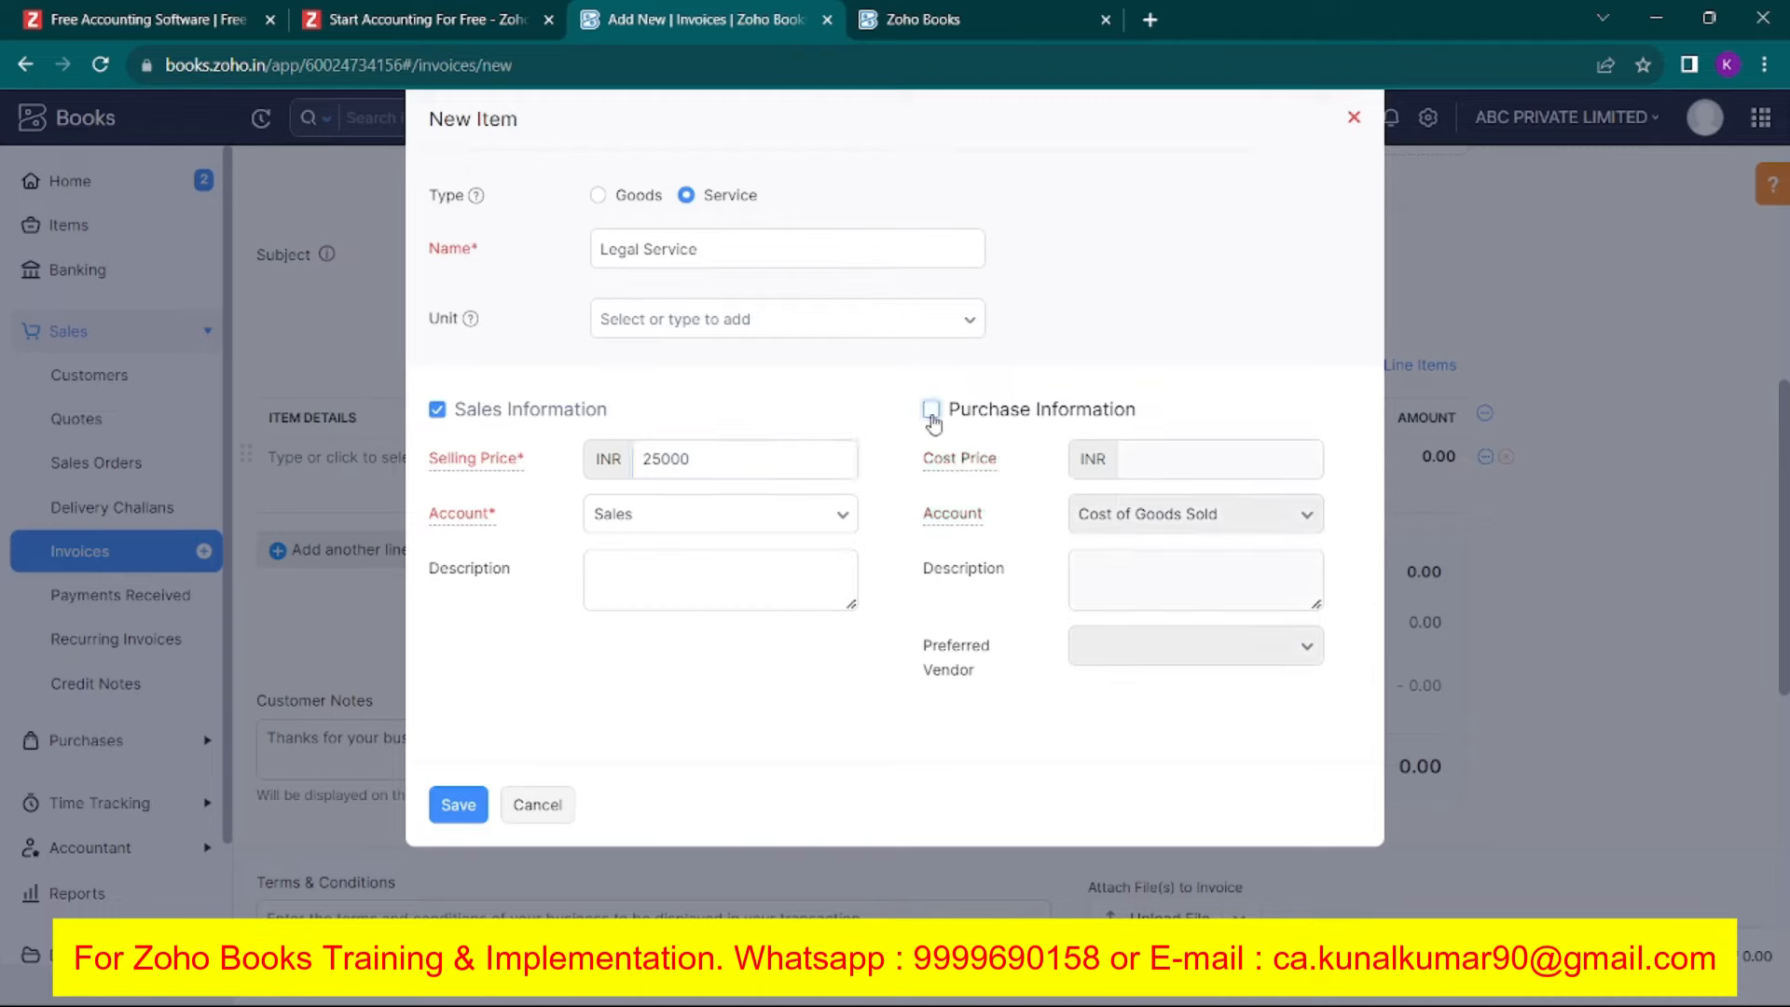
pyautogui.moveTo(484, 460)
pyautogui.click(458, 804)
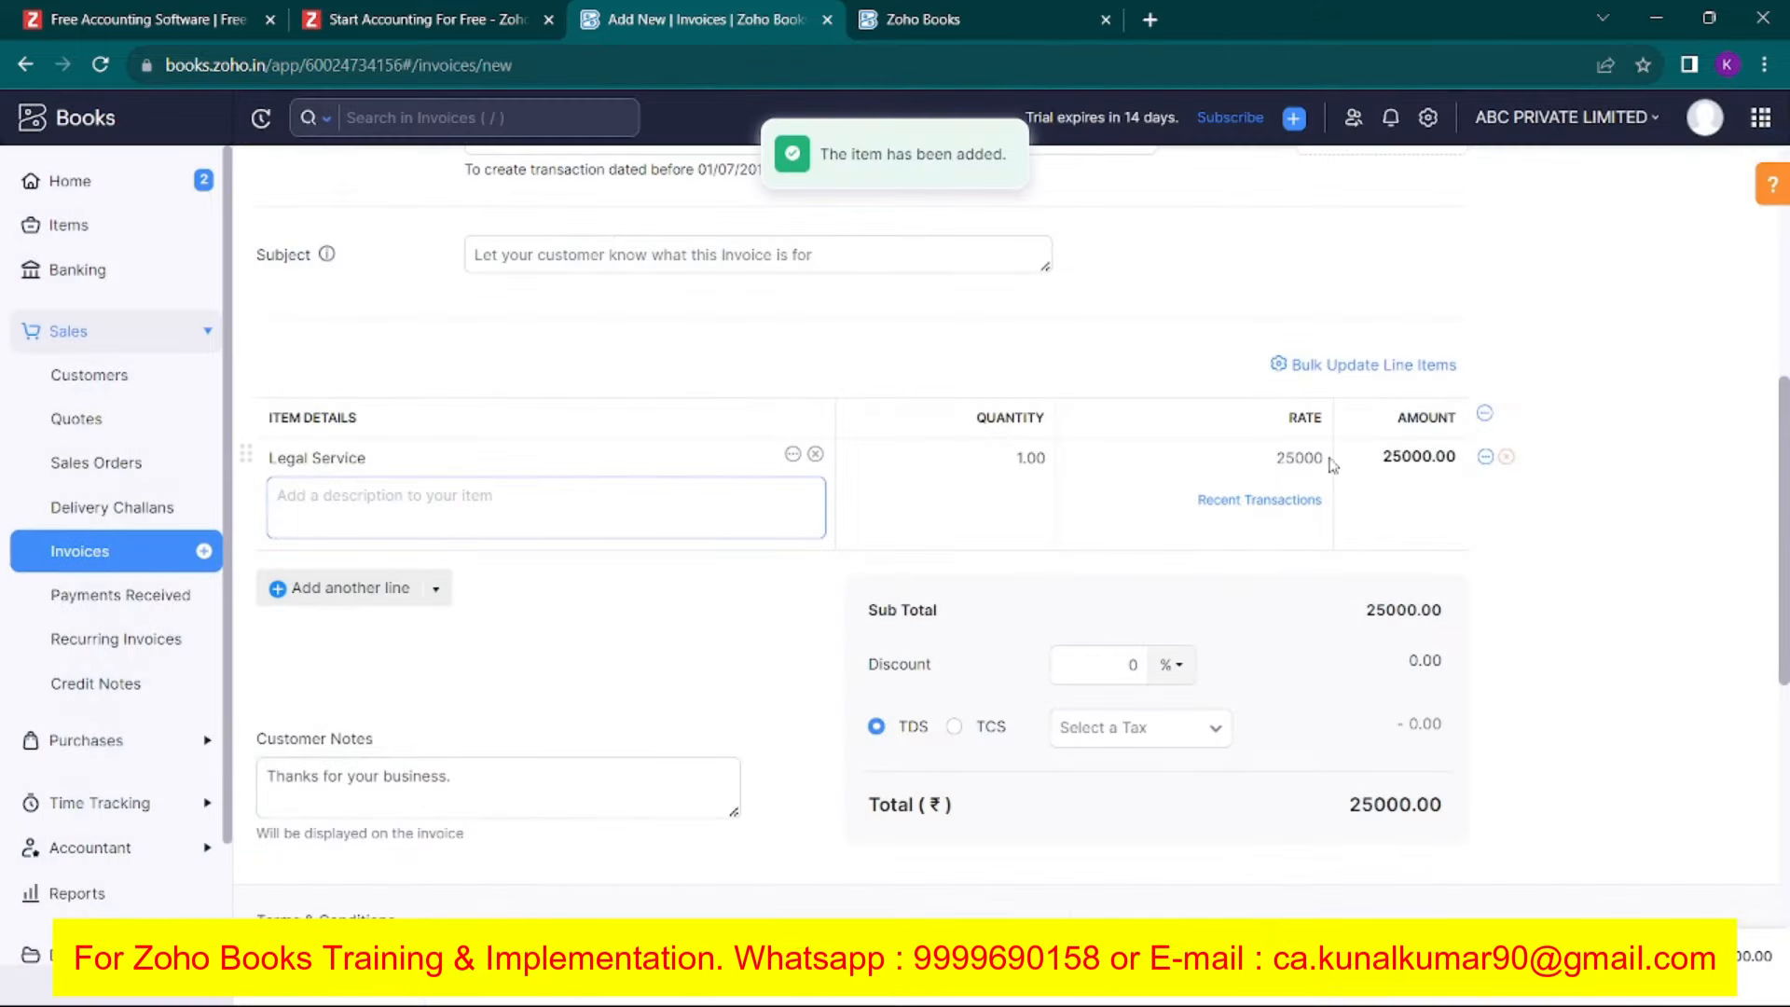
# Leave the item description empty and write 'The payment terms are 100% advance.' in Terms & Conditions.
pyautogui.scroll(-4, 847, 612)
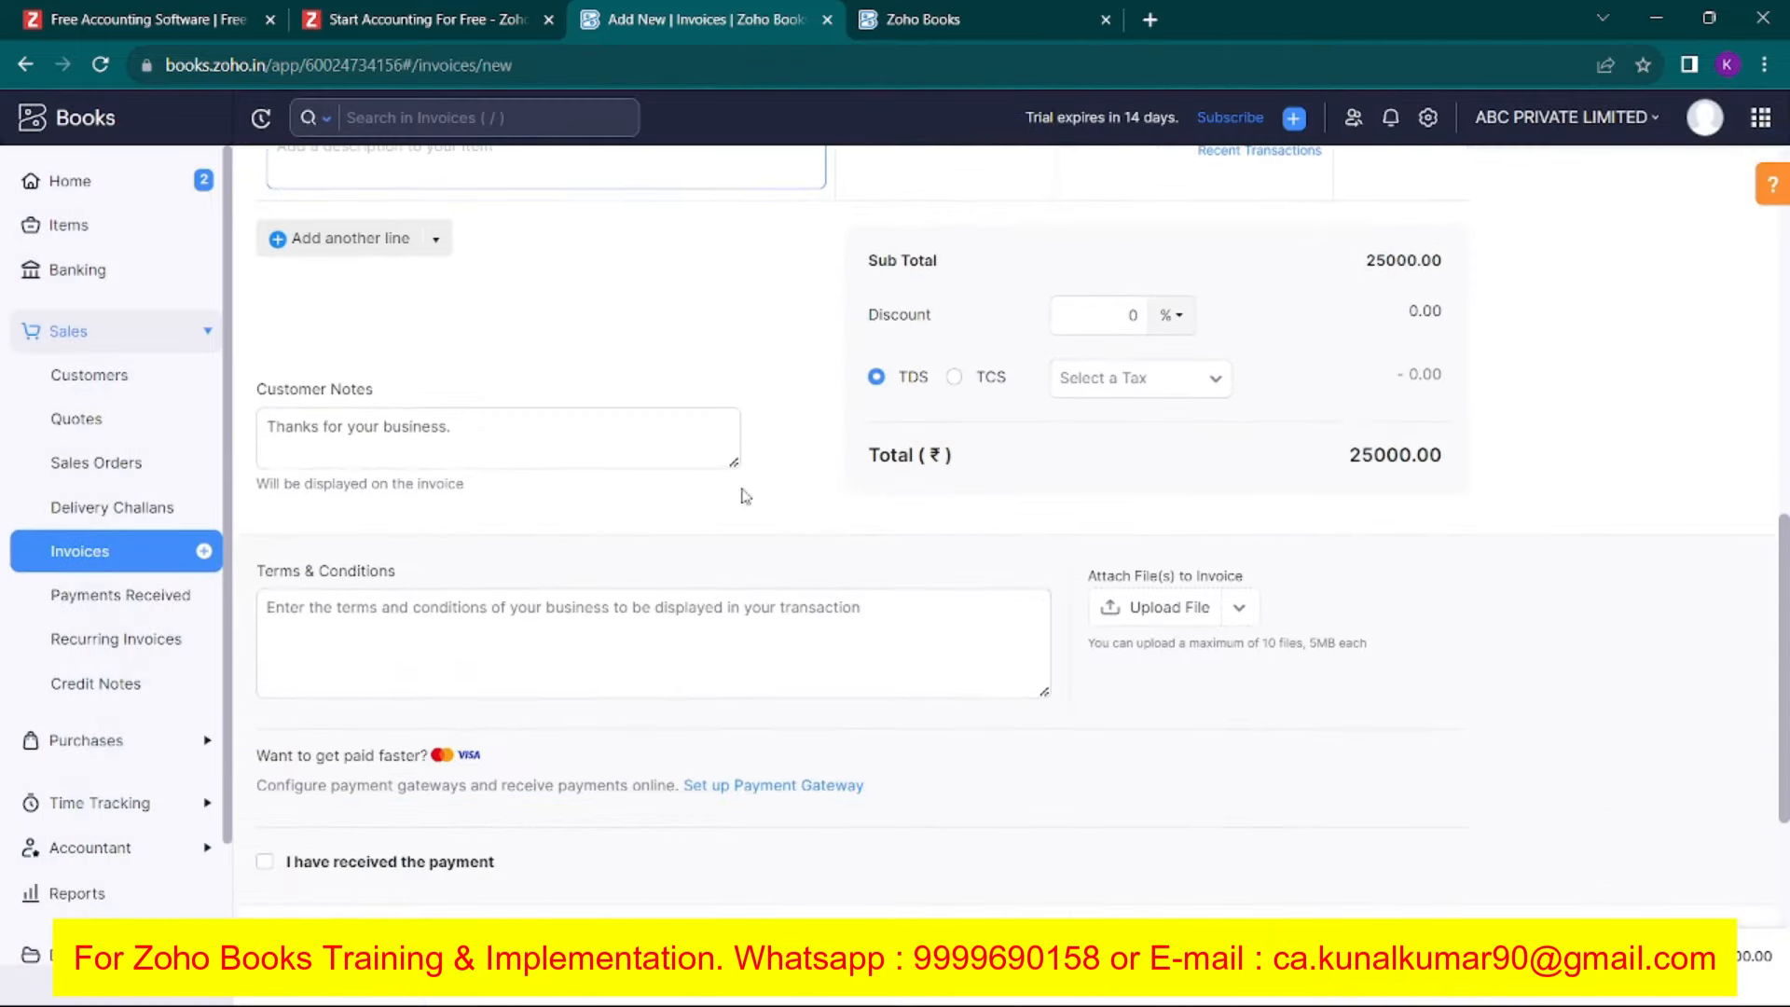
pyautogui.scroll(1, 917, 335)
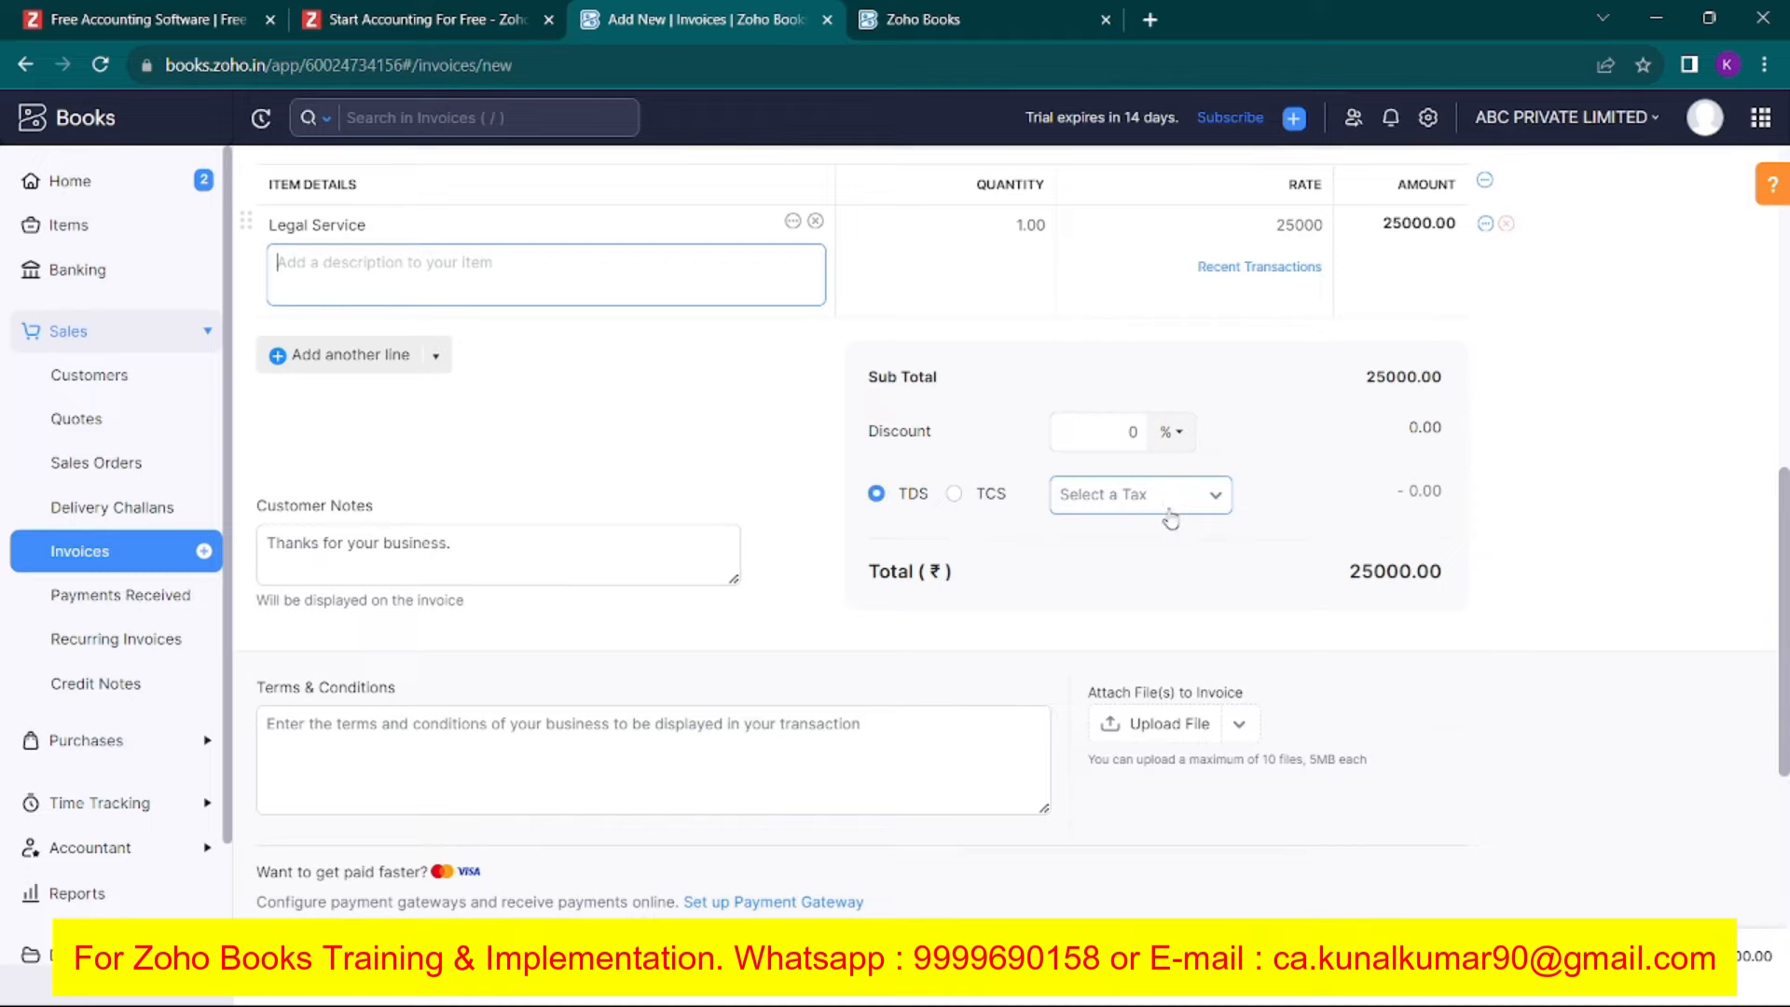
pyautogui.scroll(-1, 1389, 447)
pyautogui.click(1340, 459)
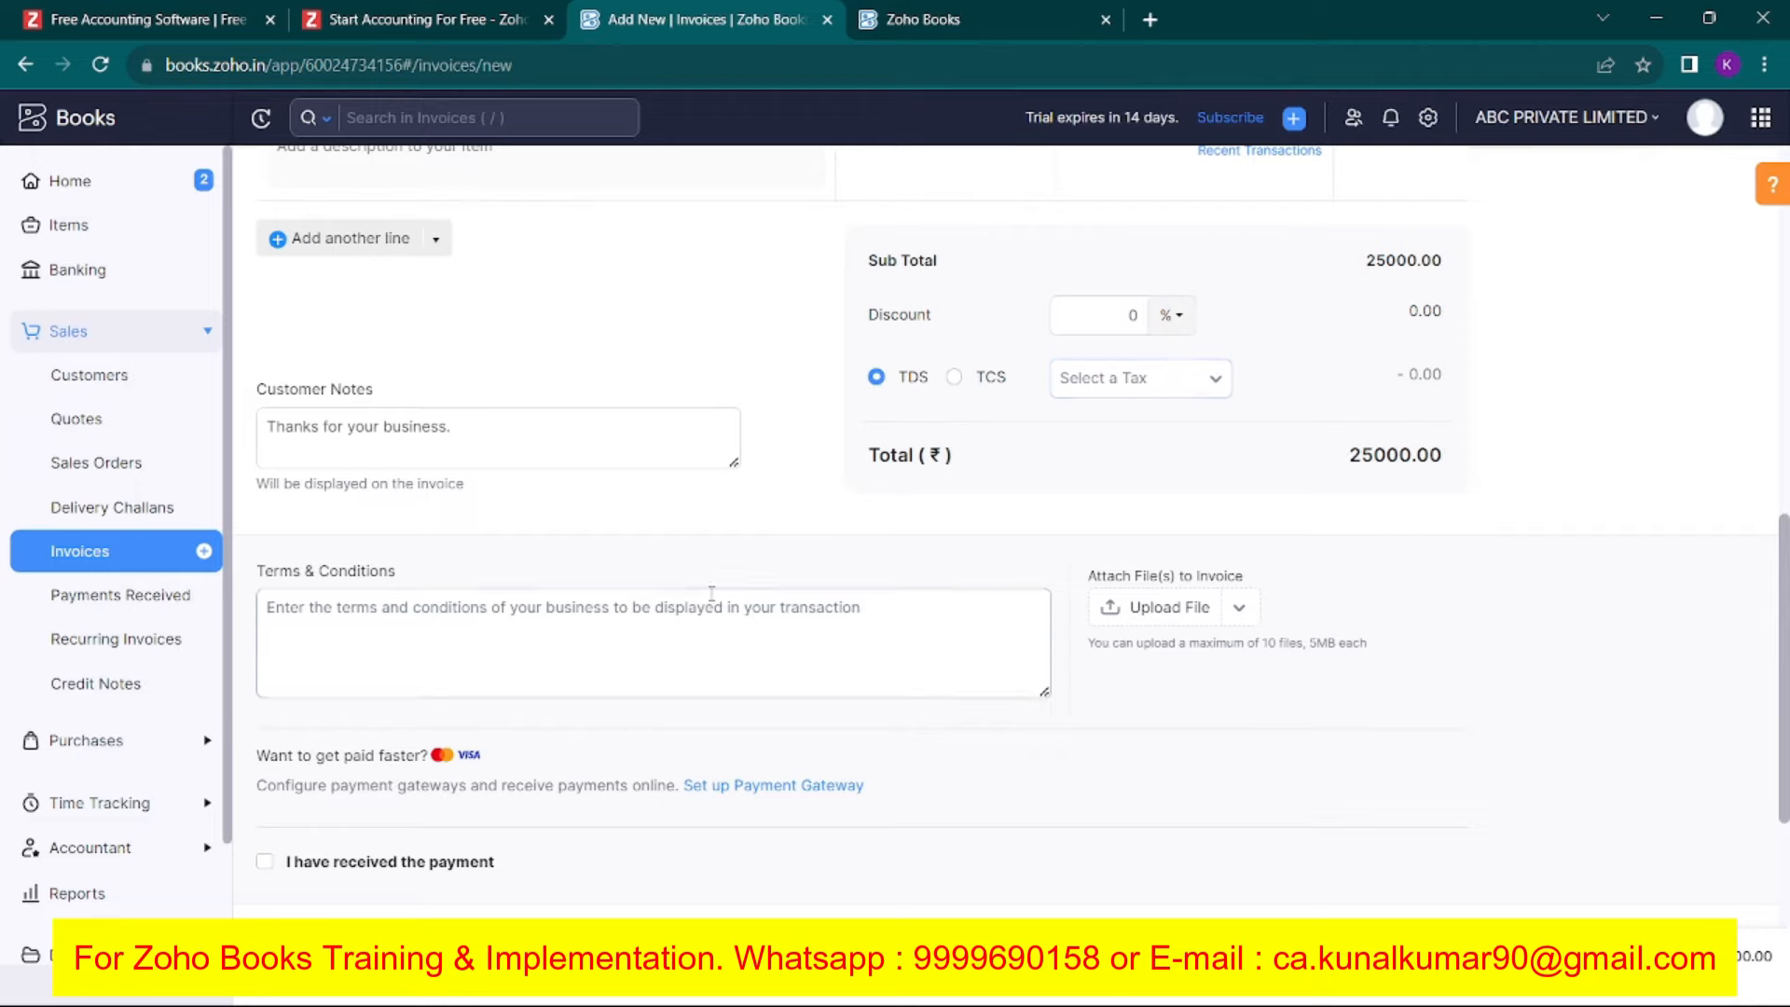
pyautogui.scroll(-2, 587, 511)
pyautogui.click(382, 389)
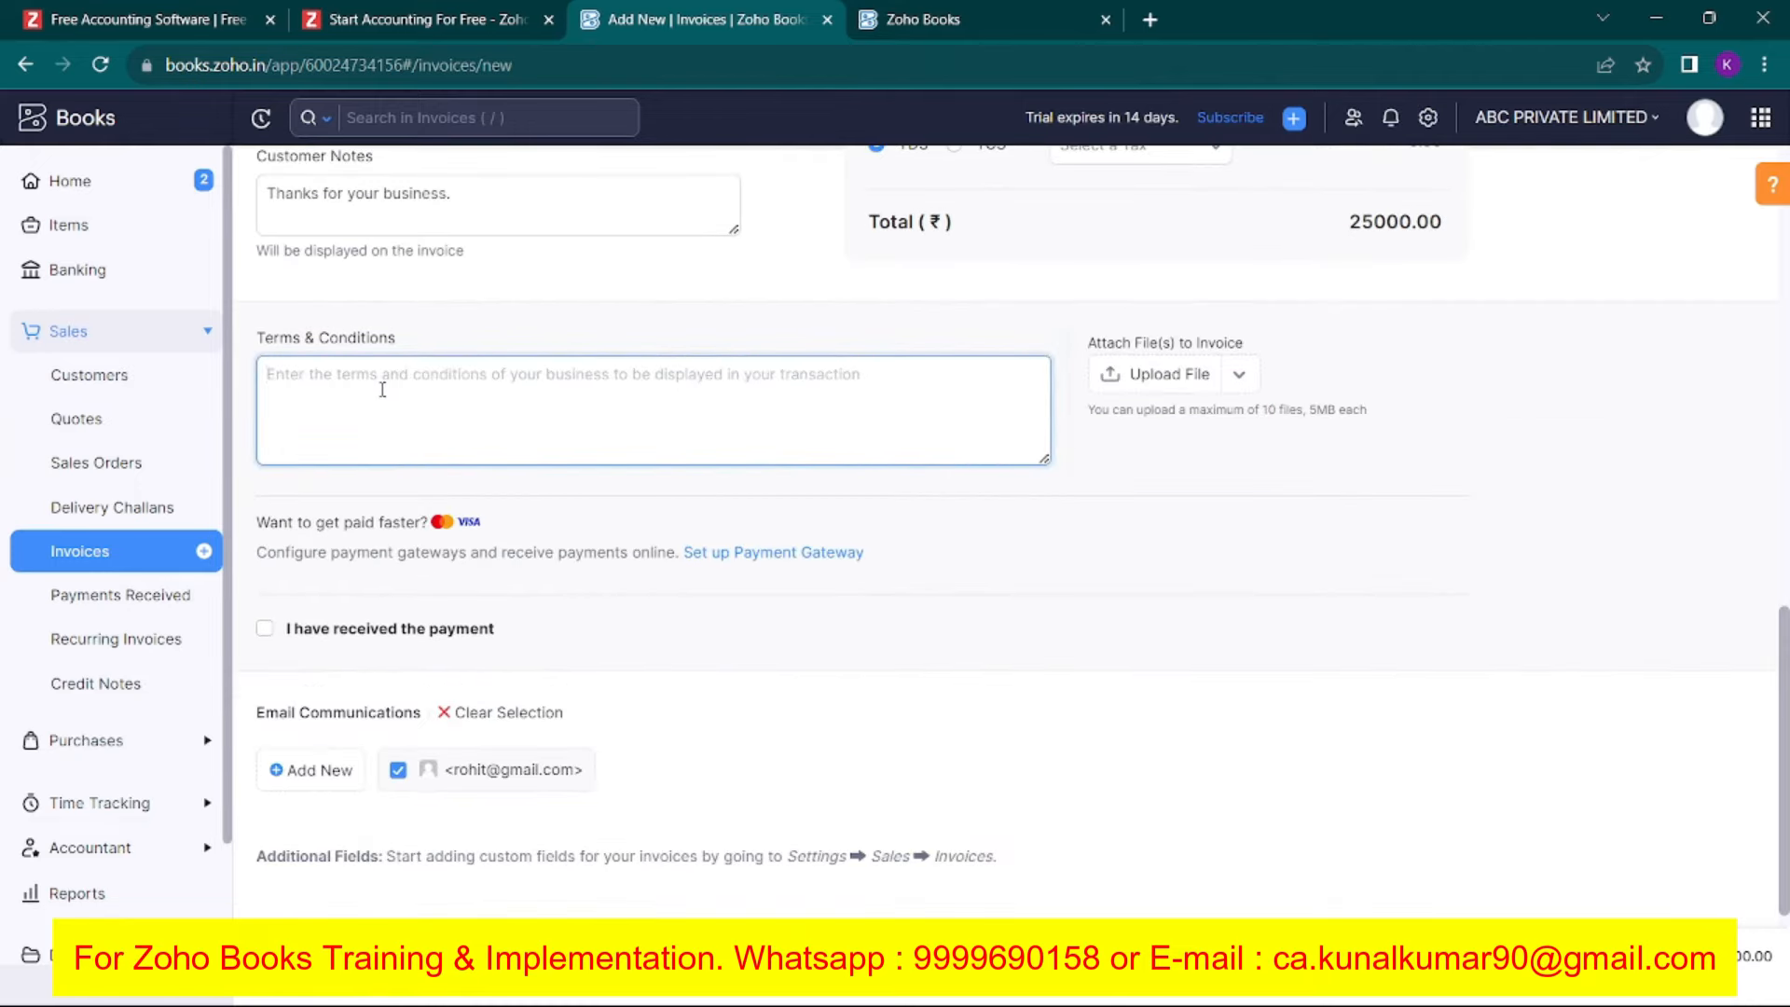
pyautogui.write('The')
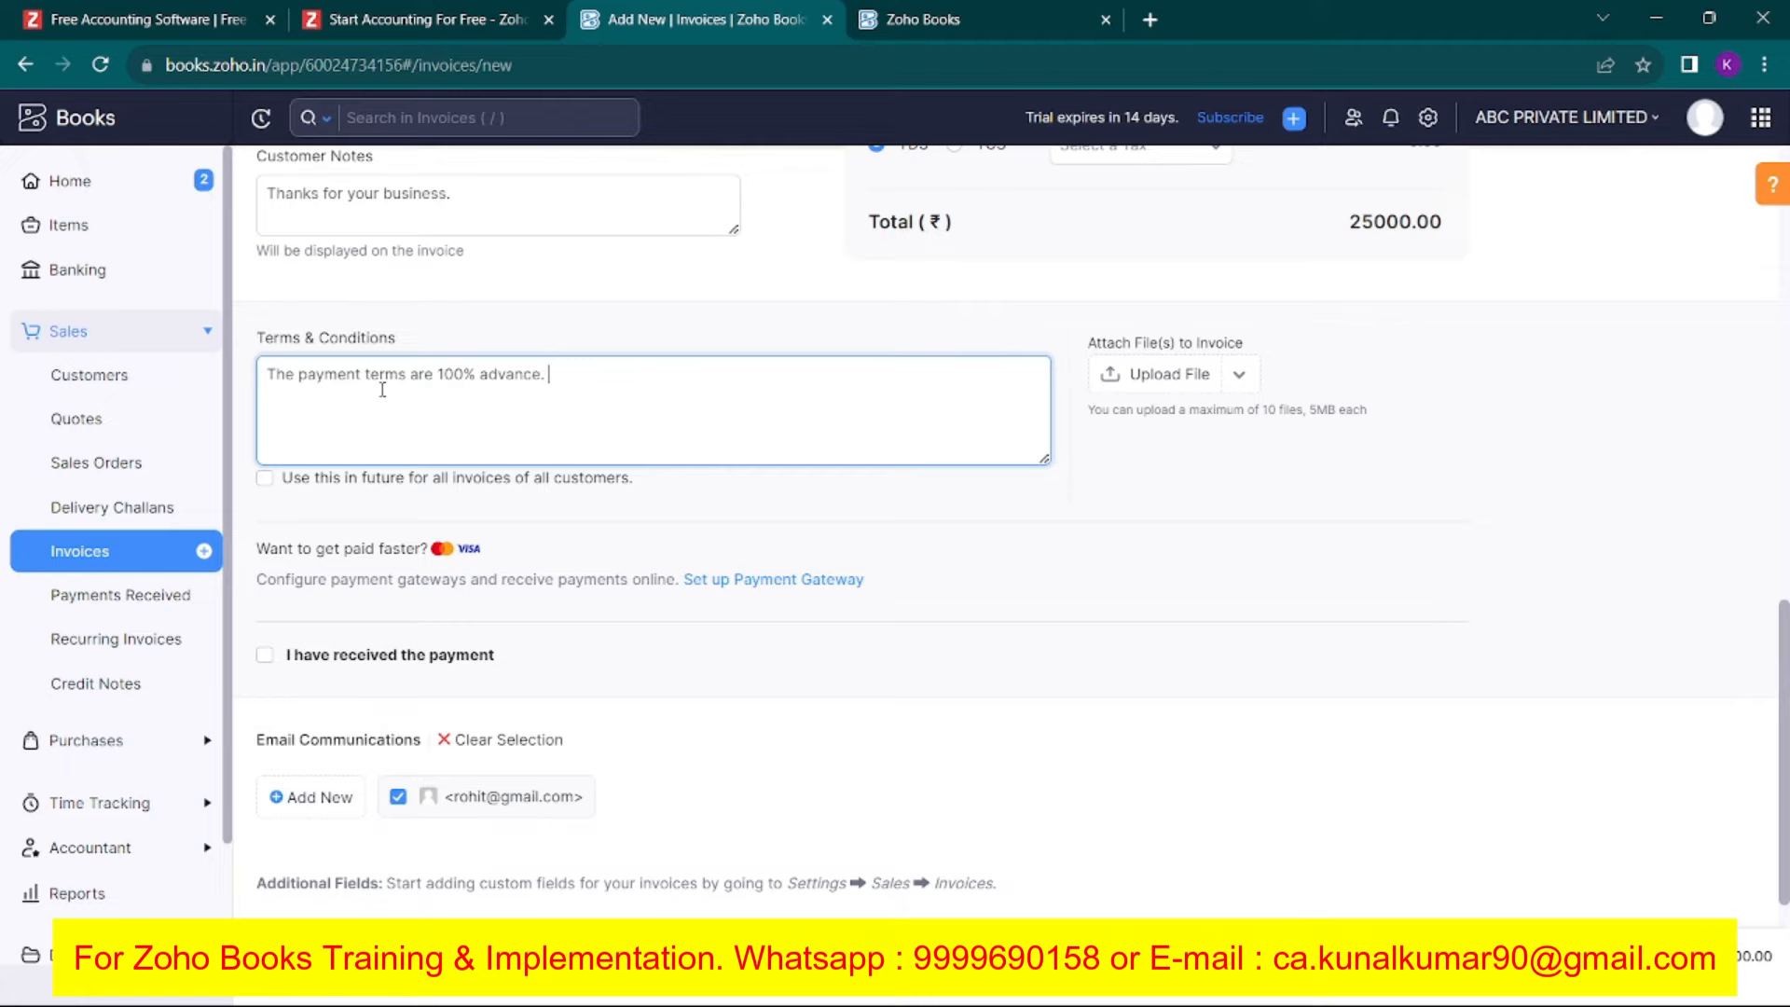
pyautogui.scroll(-1, 393, 572)
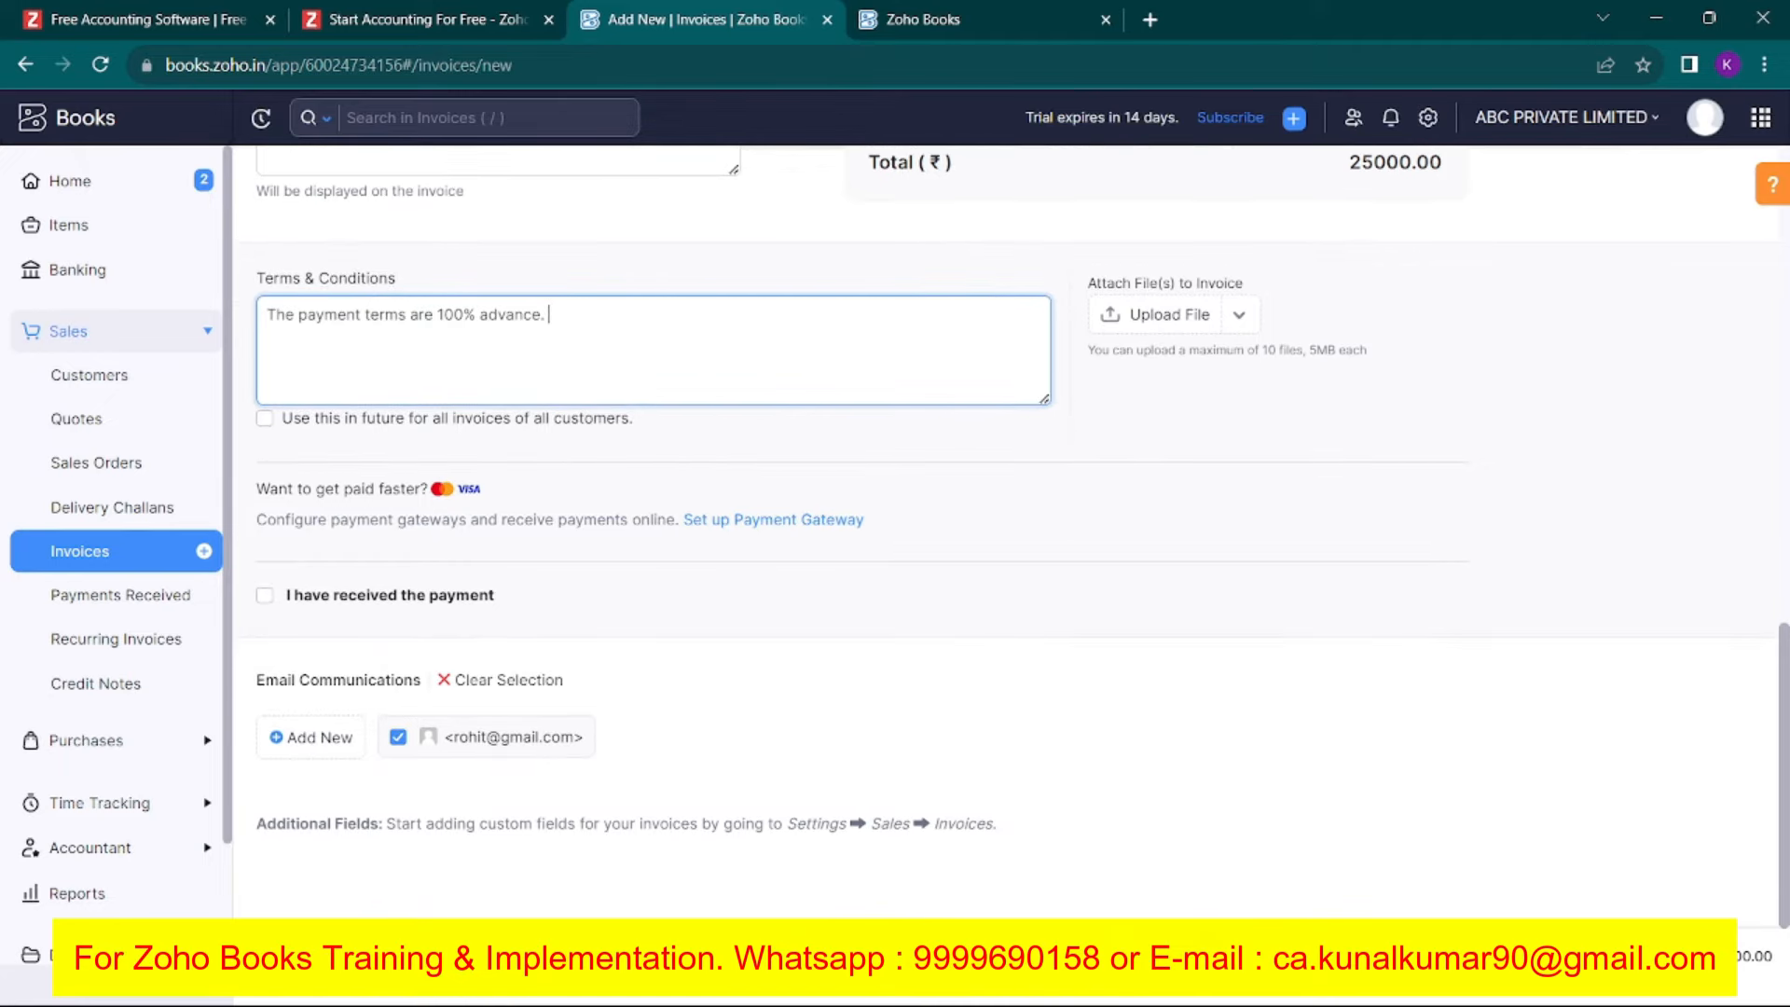
# Save invoice ABC/2023-24/000001 for Rohit Enterprises as a ₹25,000 draft.
pyautogui.click(312, 956)
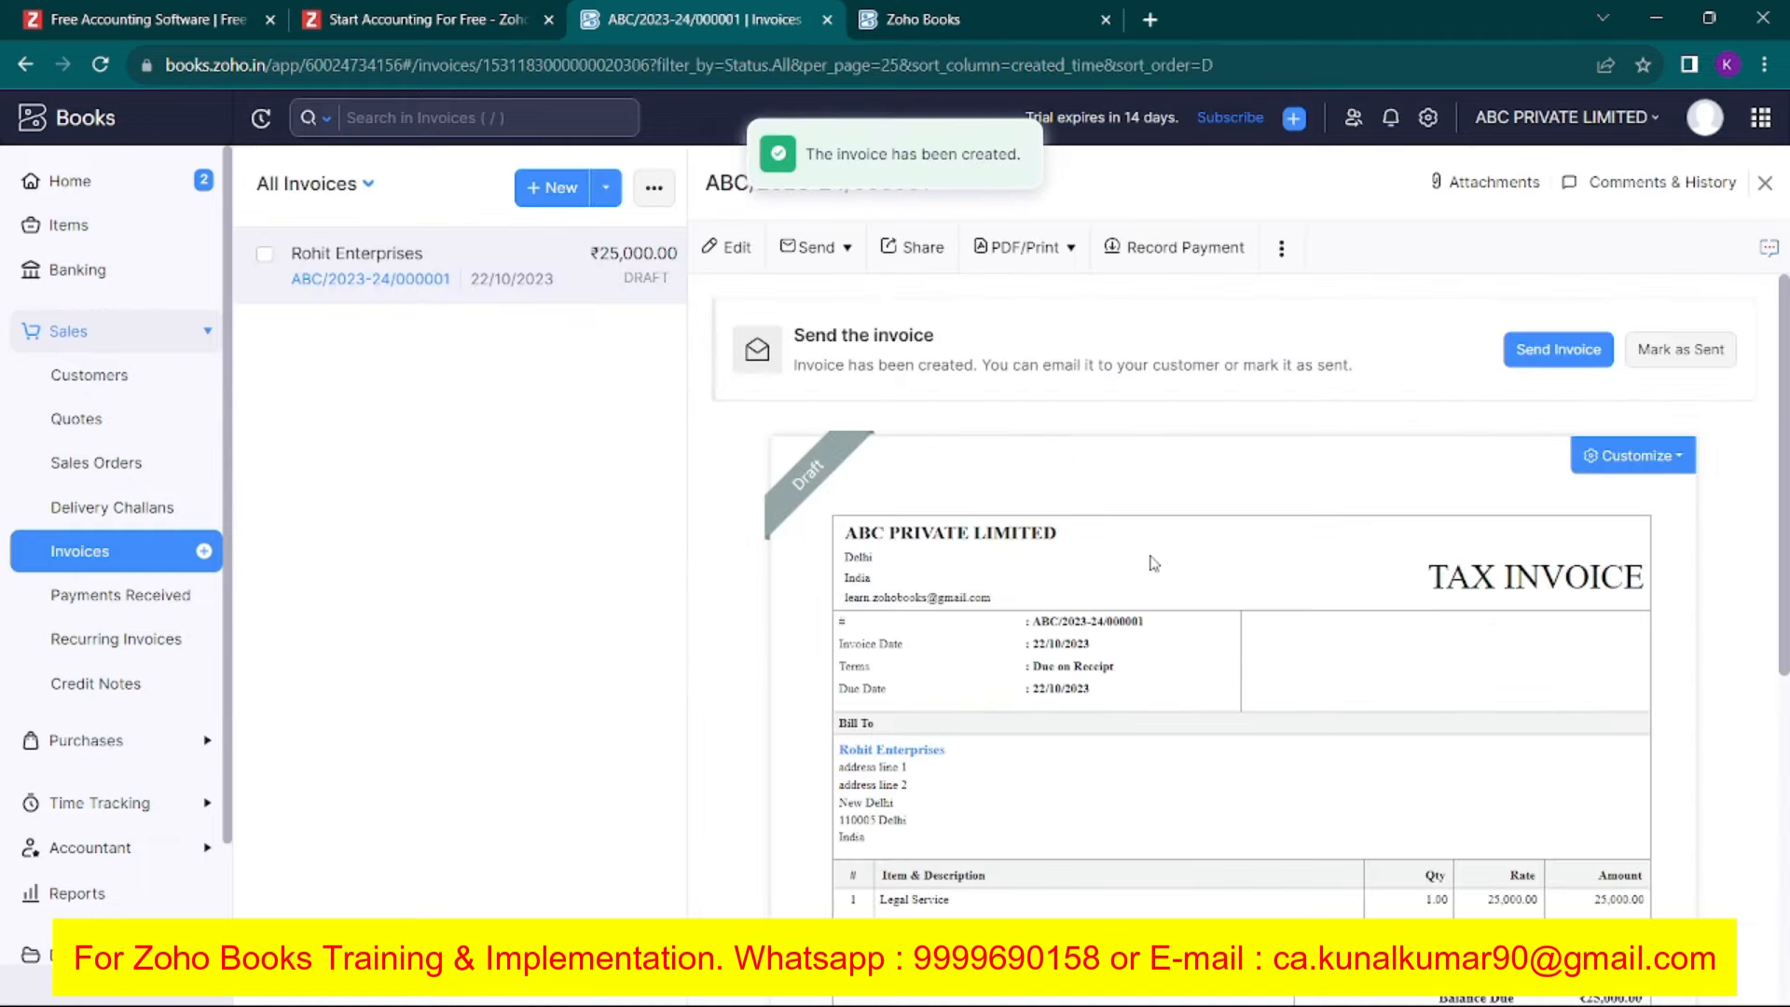
pyautogui.scroll(-3, 1020, 623)
pyautogui.scroll(-3, 1020, 624)
pyautogui.scroll(5, 1107, 633)
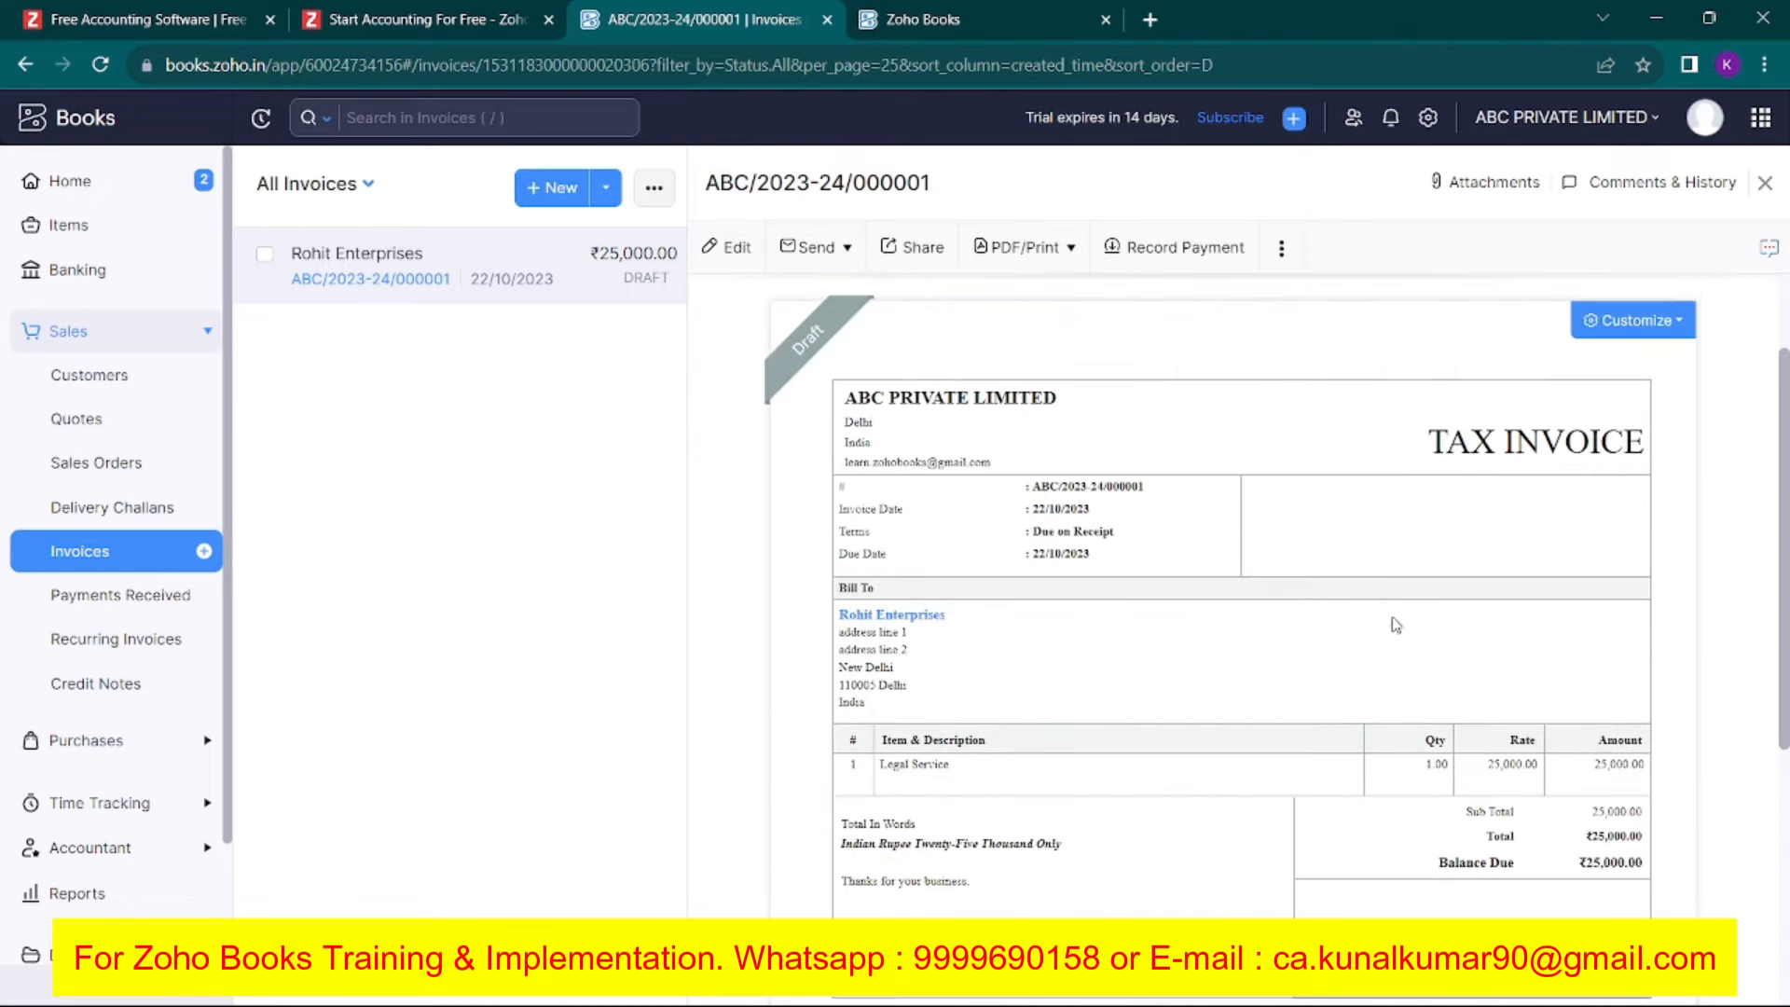
# Search Settings for 'templa', look at PDF Templates, then return to the draft invoice.
pyautogui.click(1427, 118)
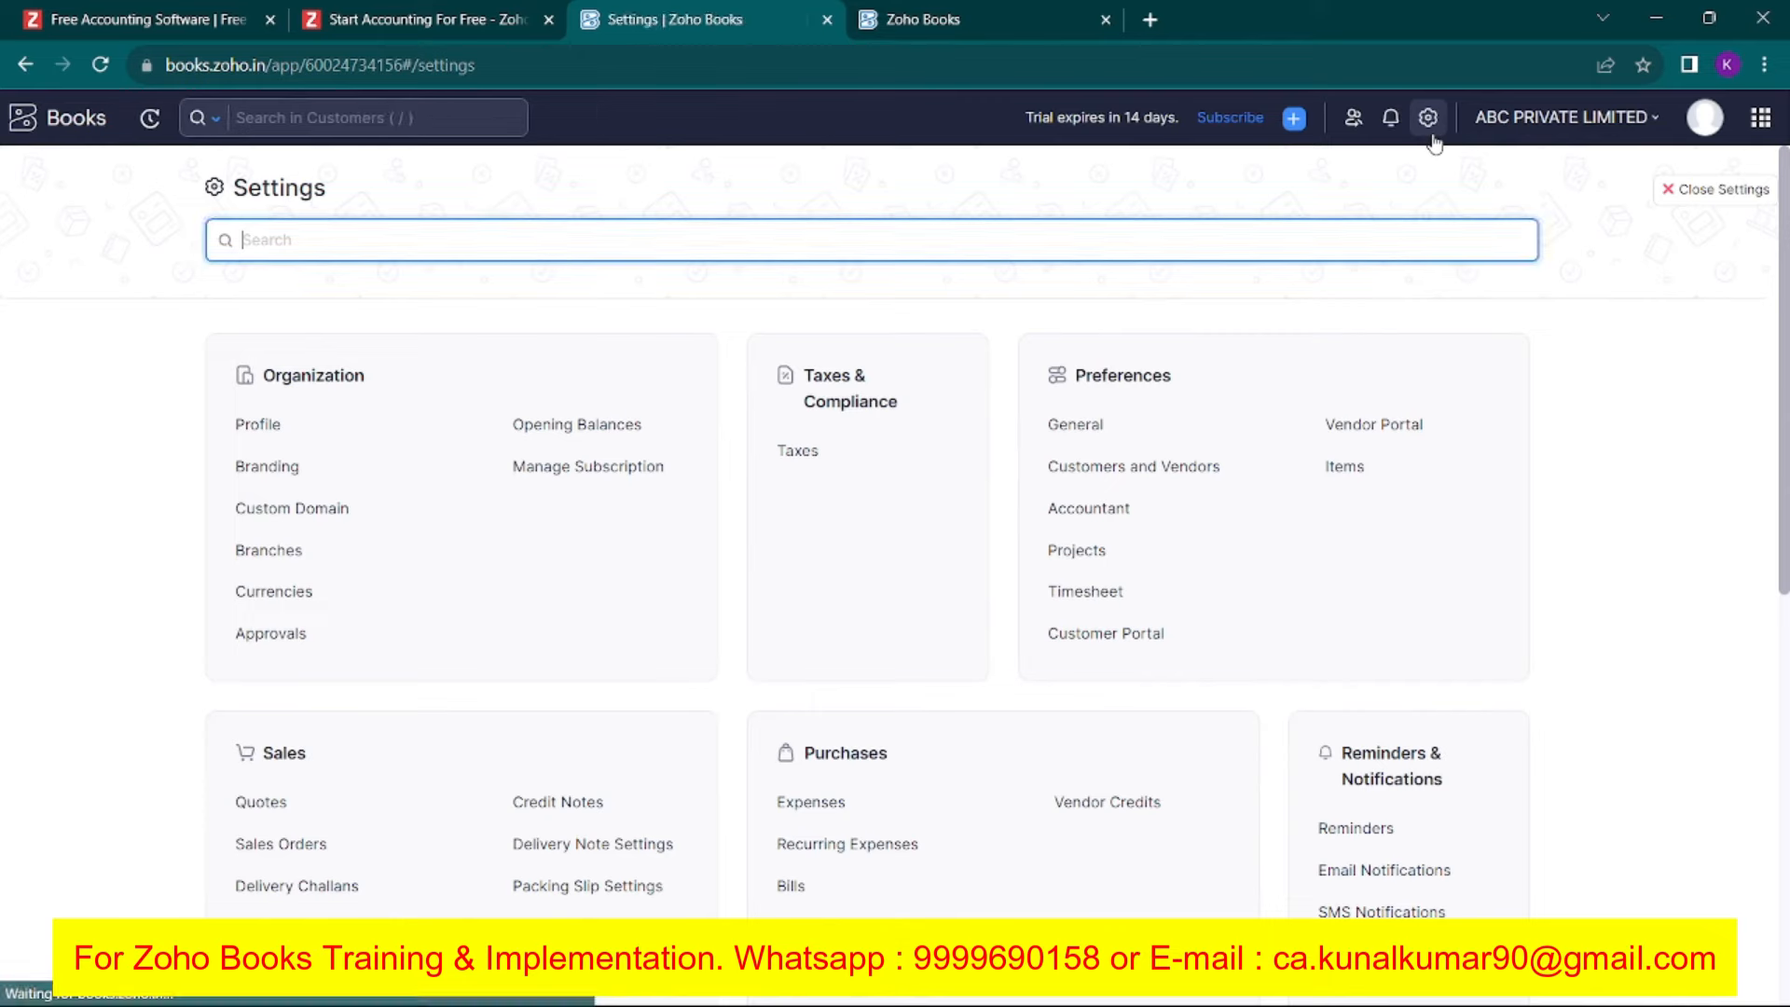
pyautogui.click(67, 256)
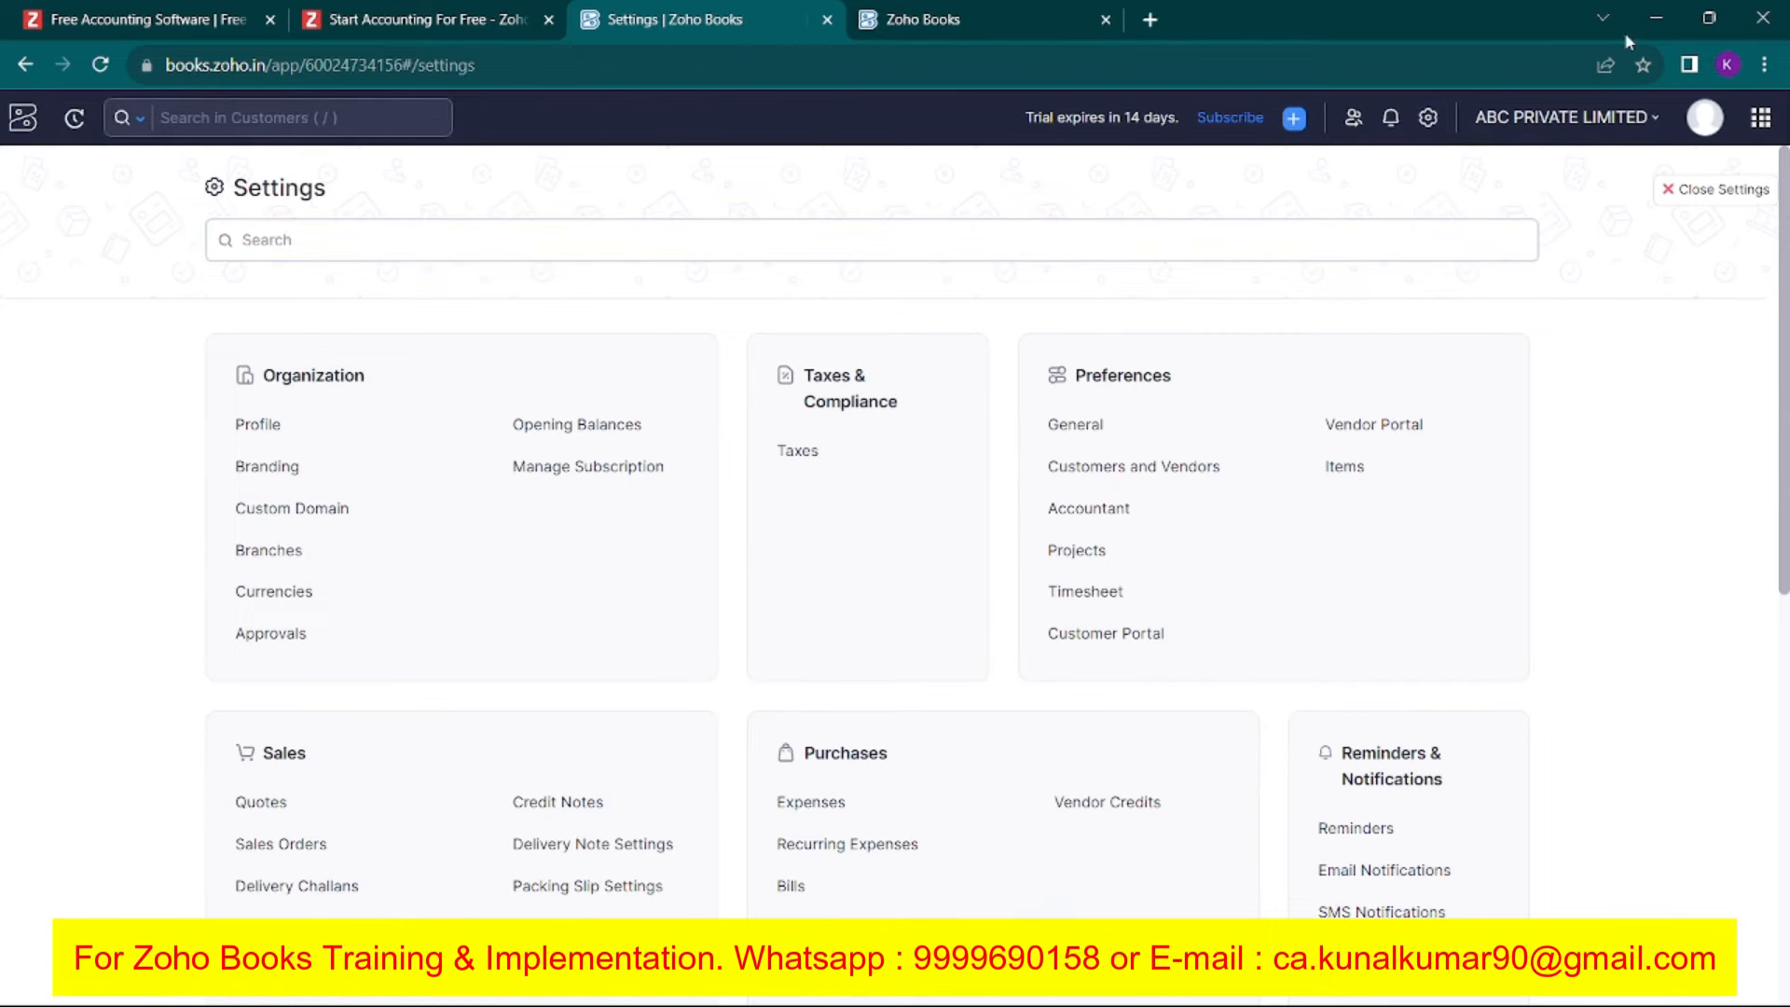
pyautogui.click(1699, 198)
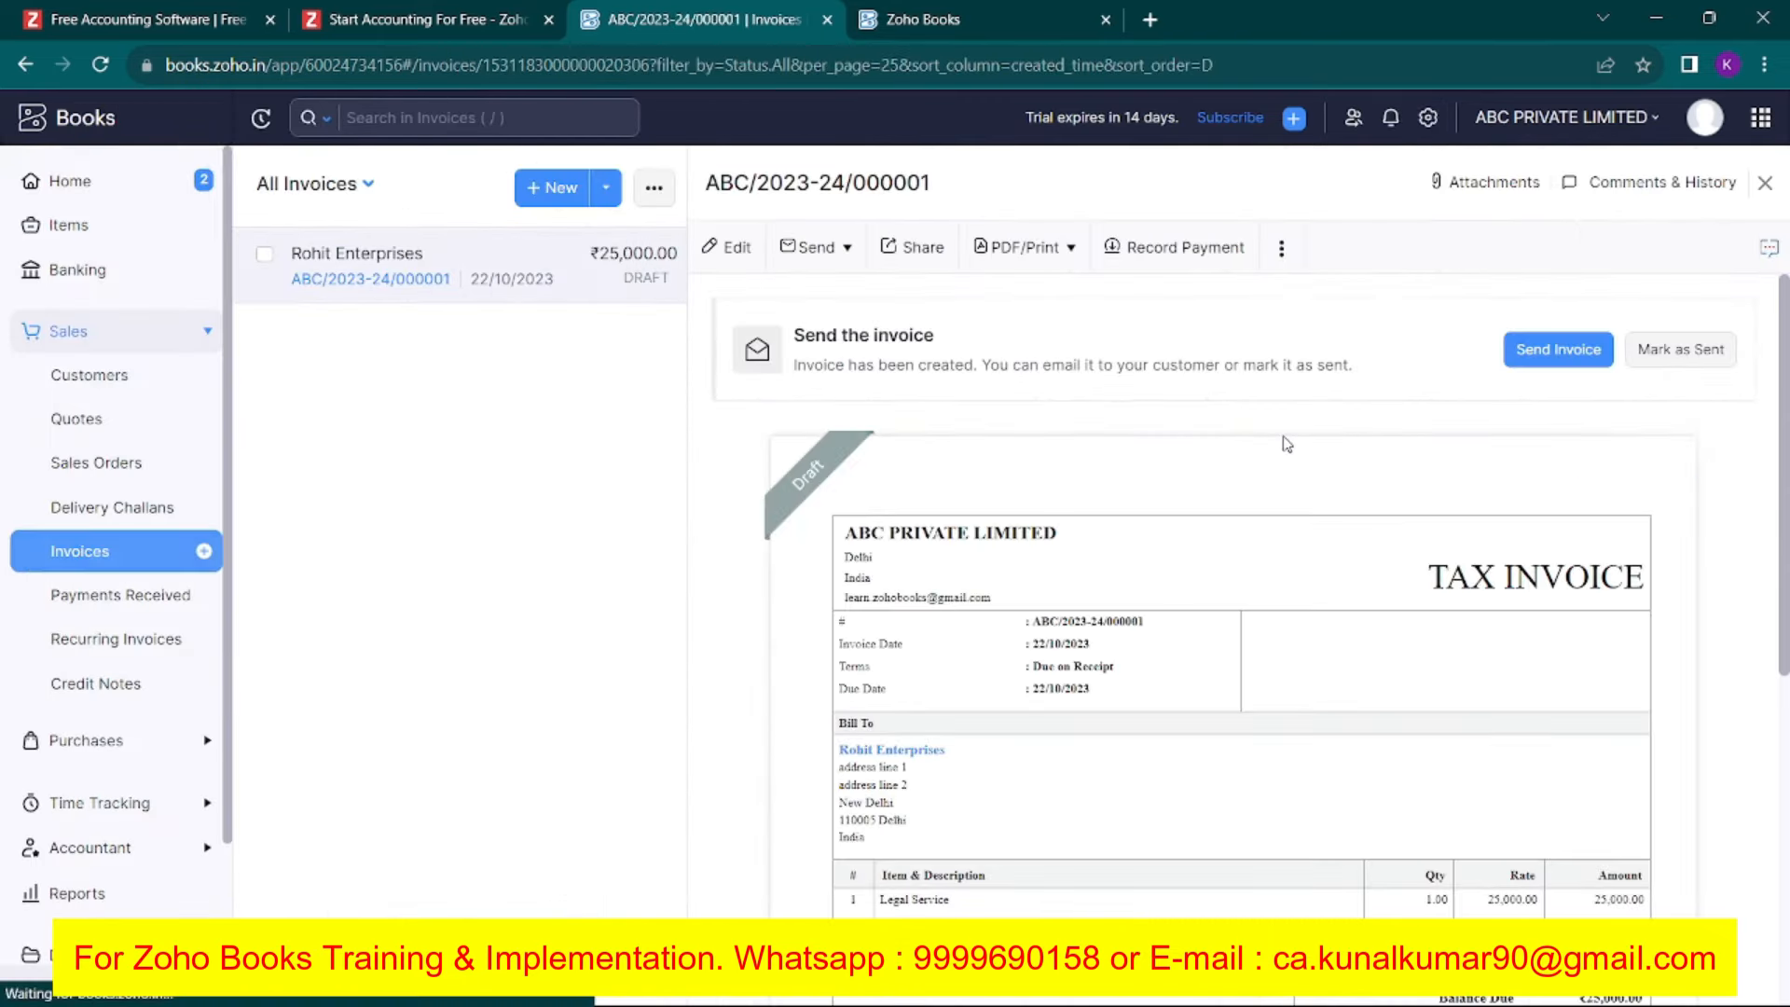
pyautogui.click(1427, 117)
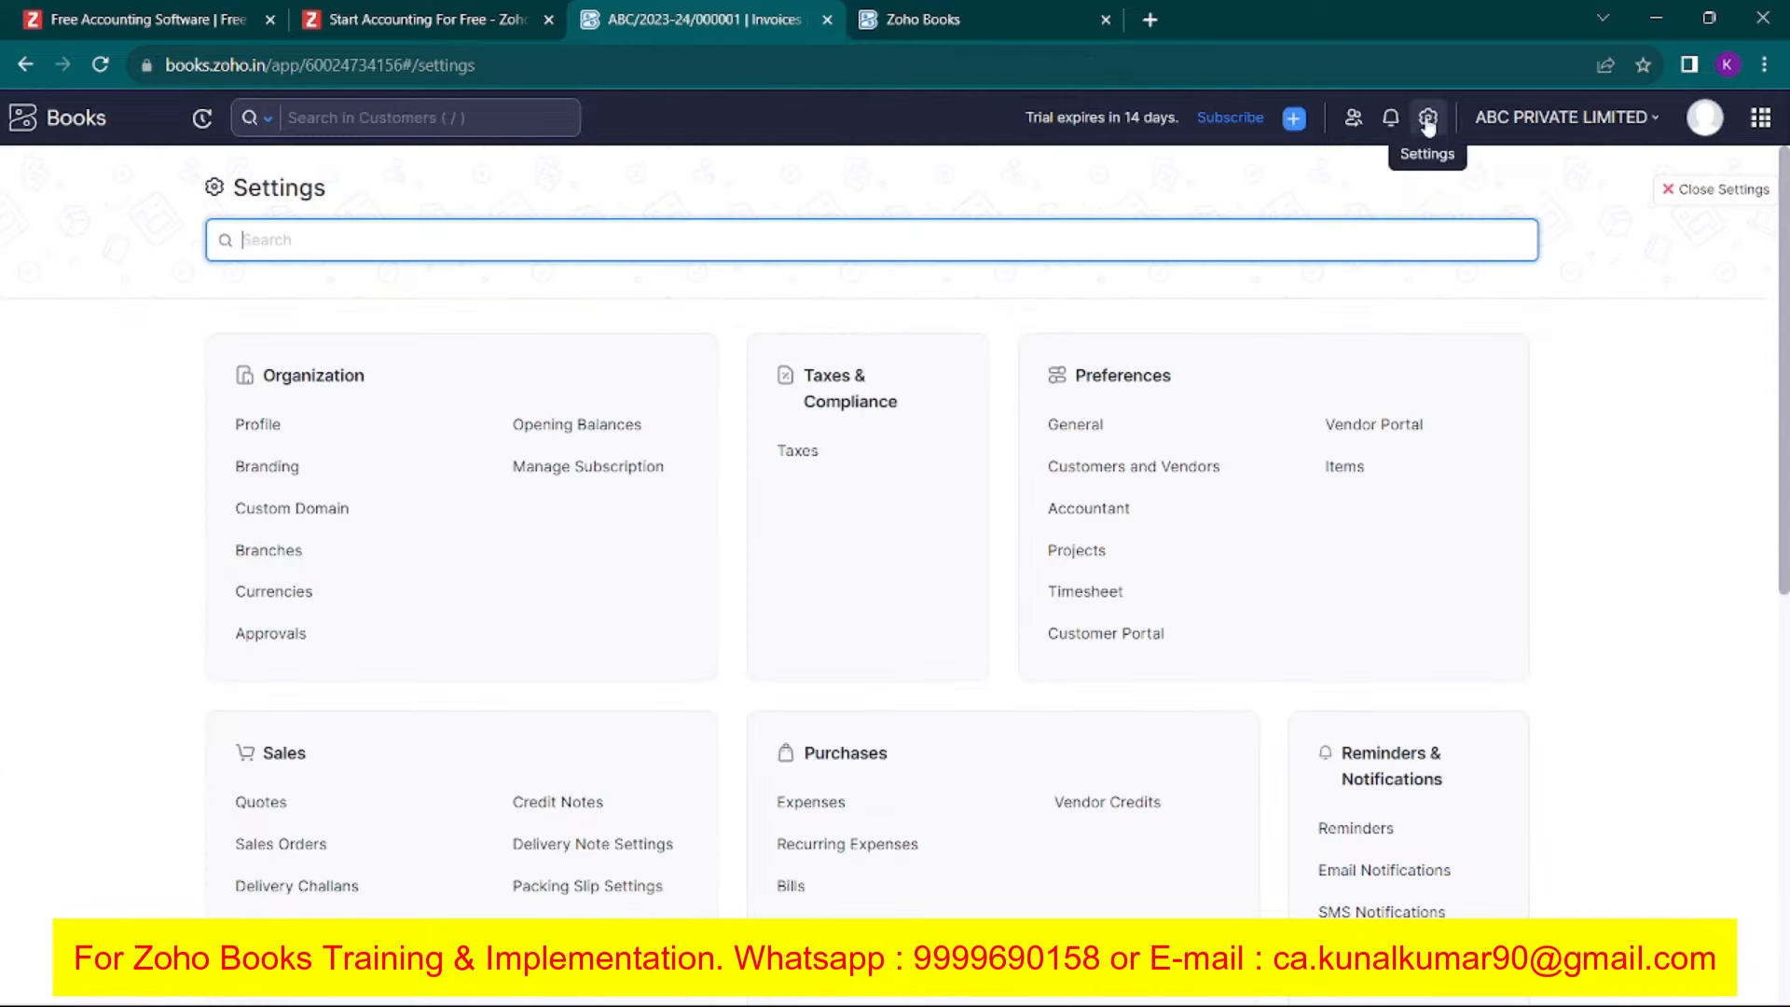
pyautogui.write('templa')
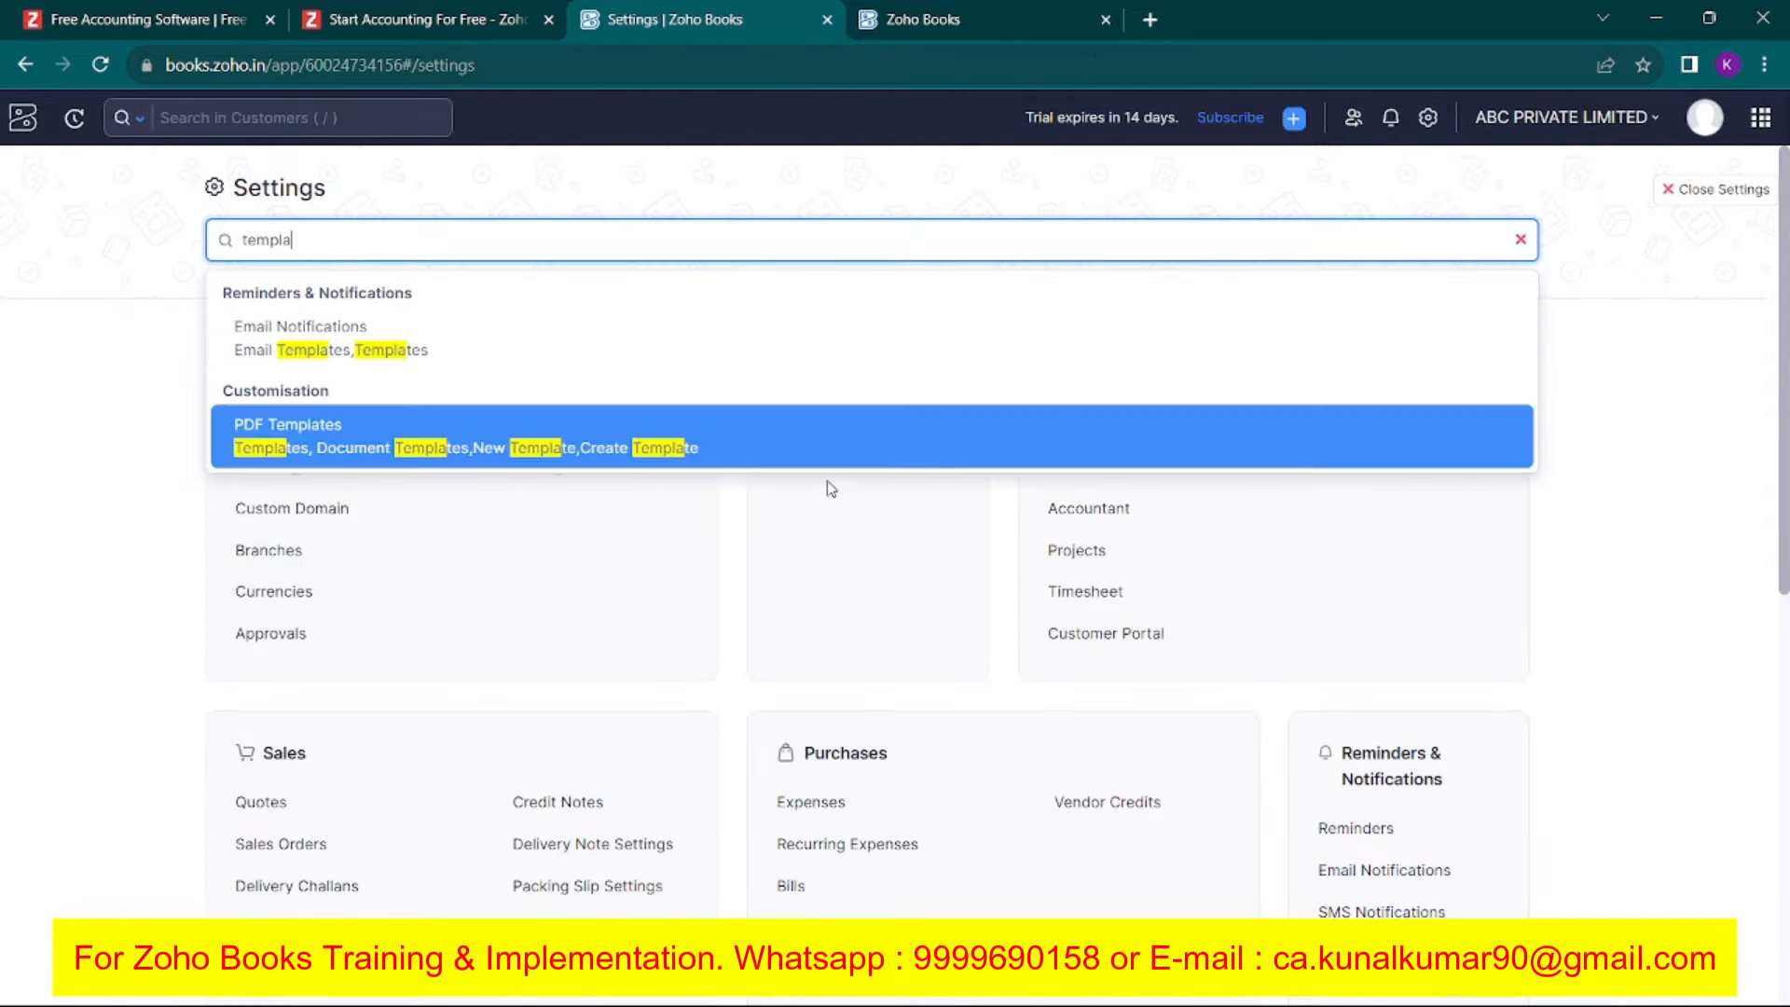
pyautogui.click(743, 452)
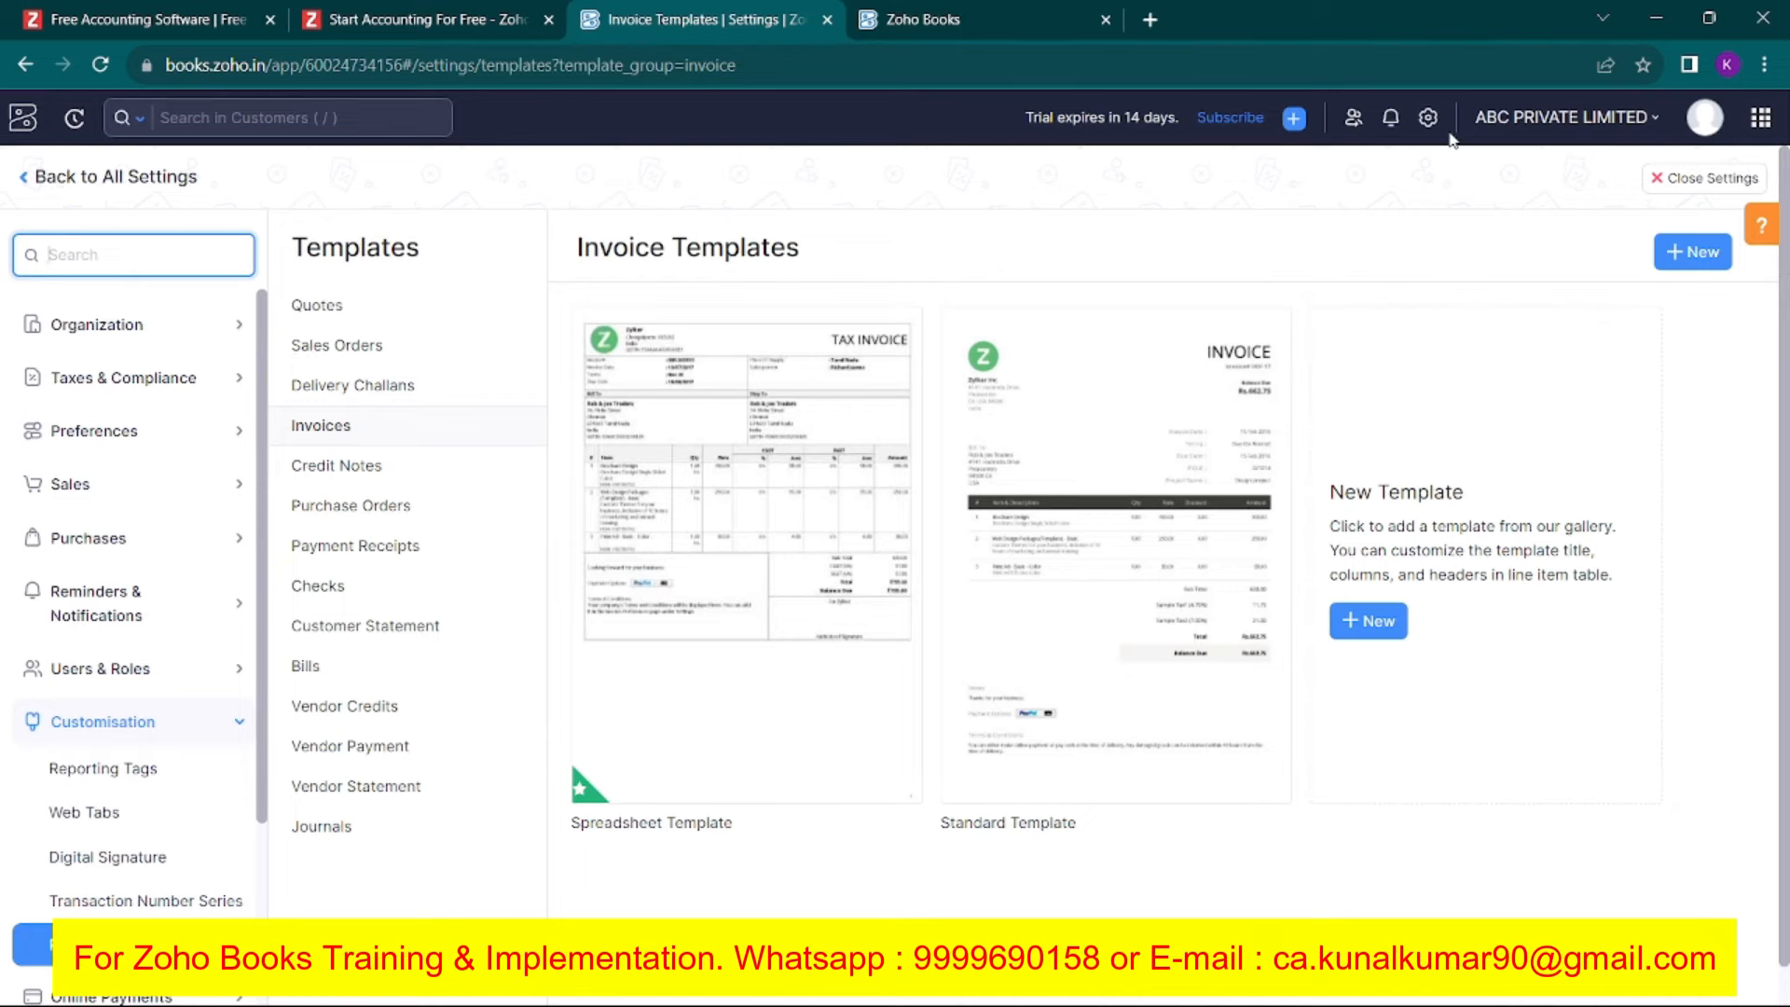
pyautogui.click(26, 179)
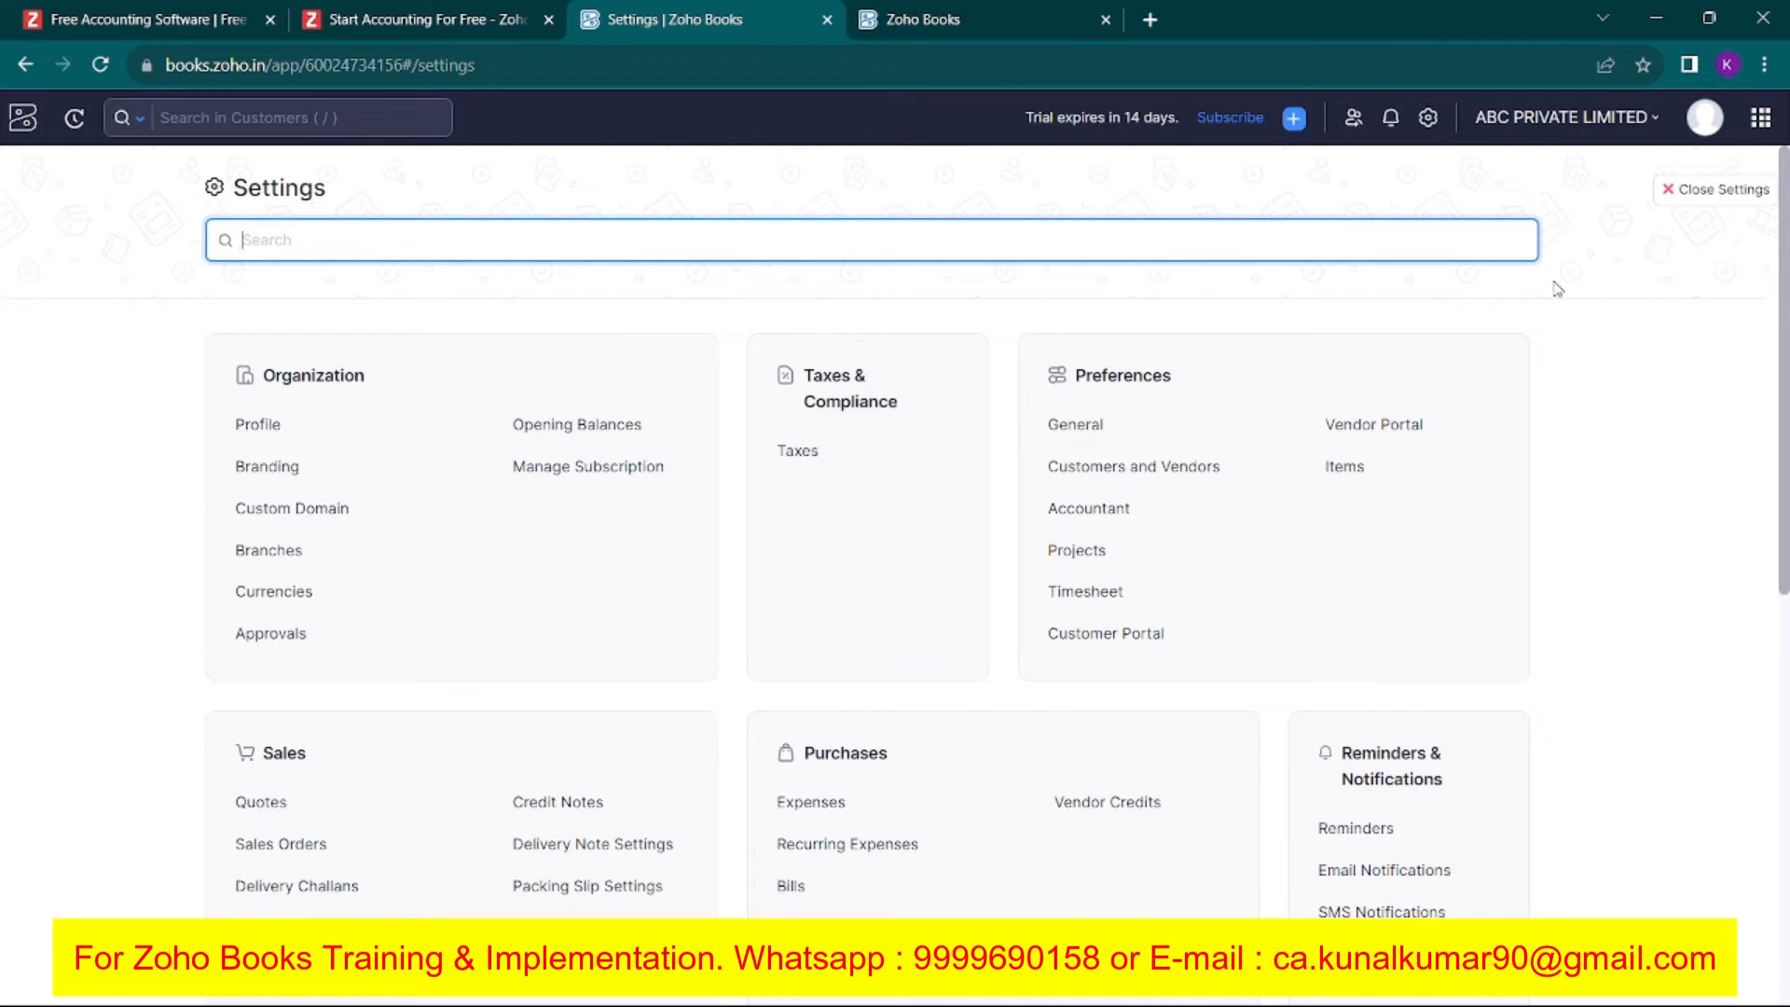
pyautogui.click(1696, 189)
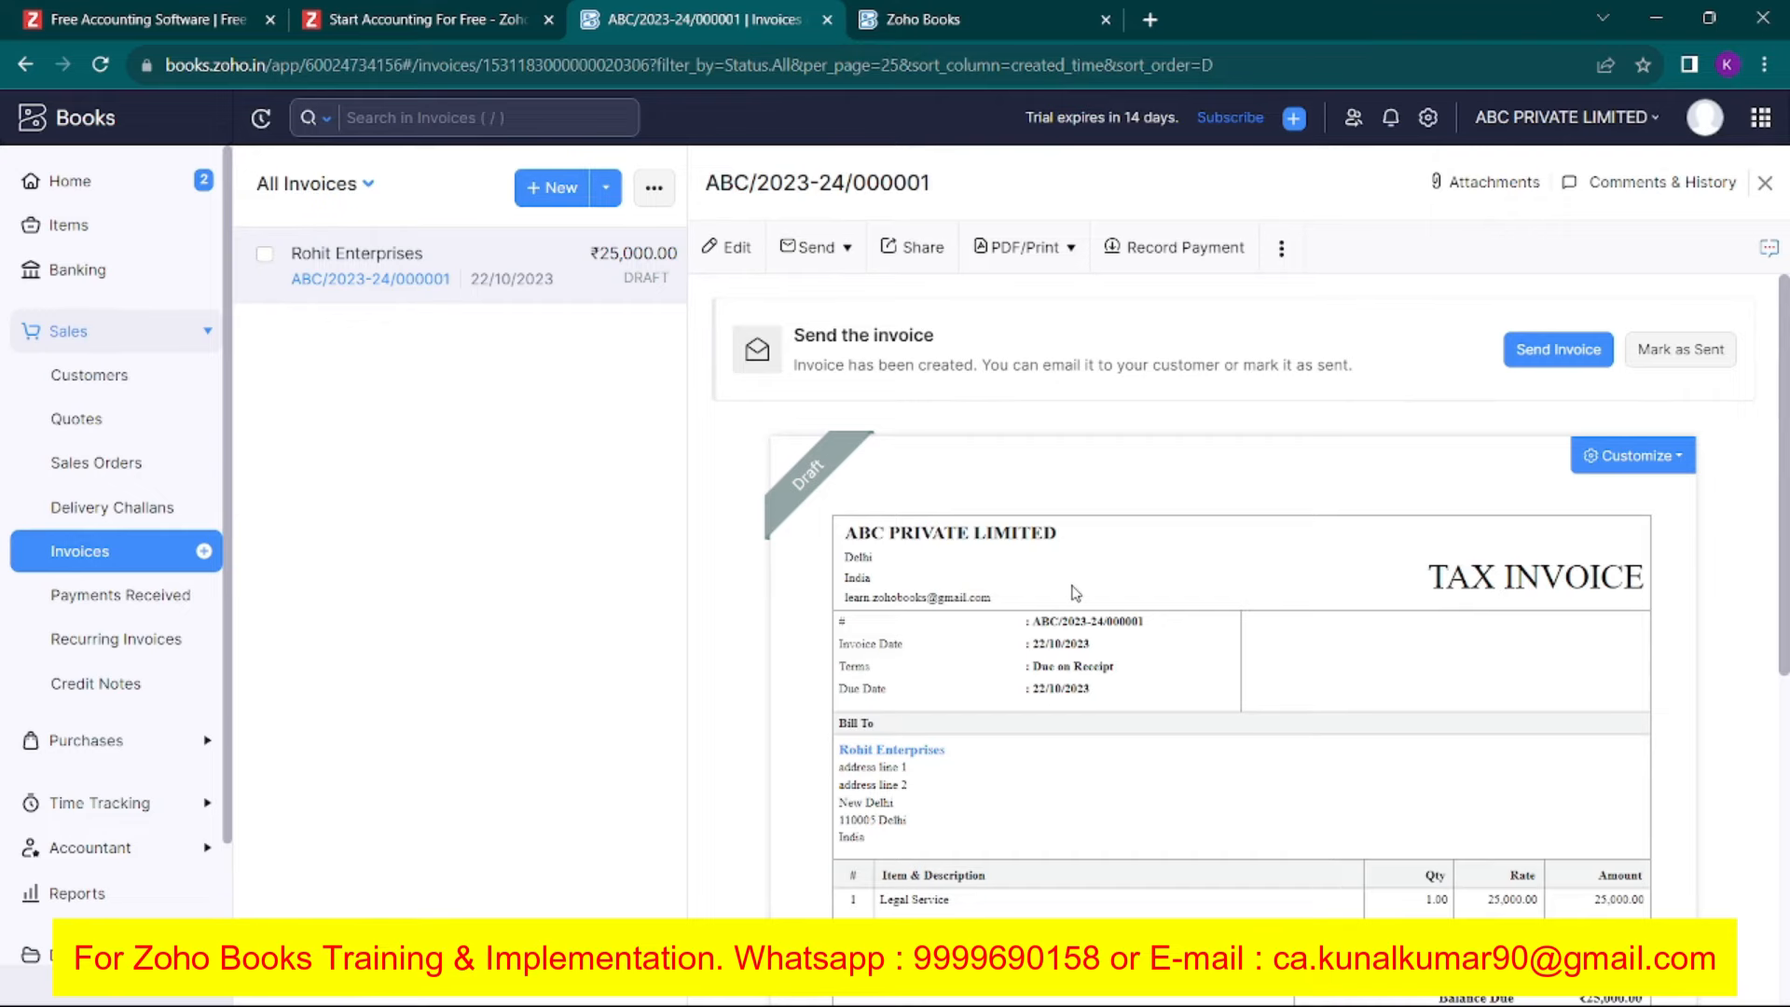
pyautogui.scroll(-5, 1077, 593)
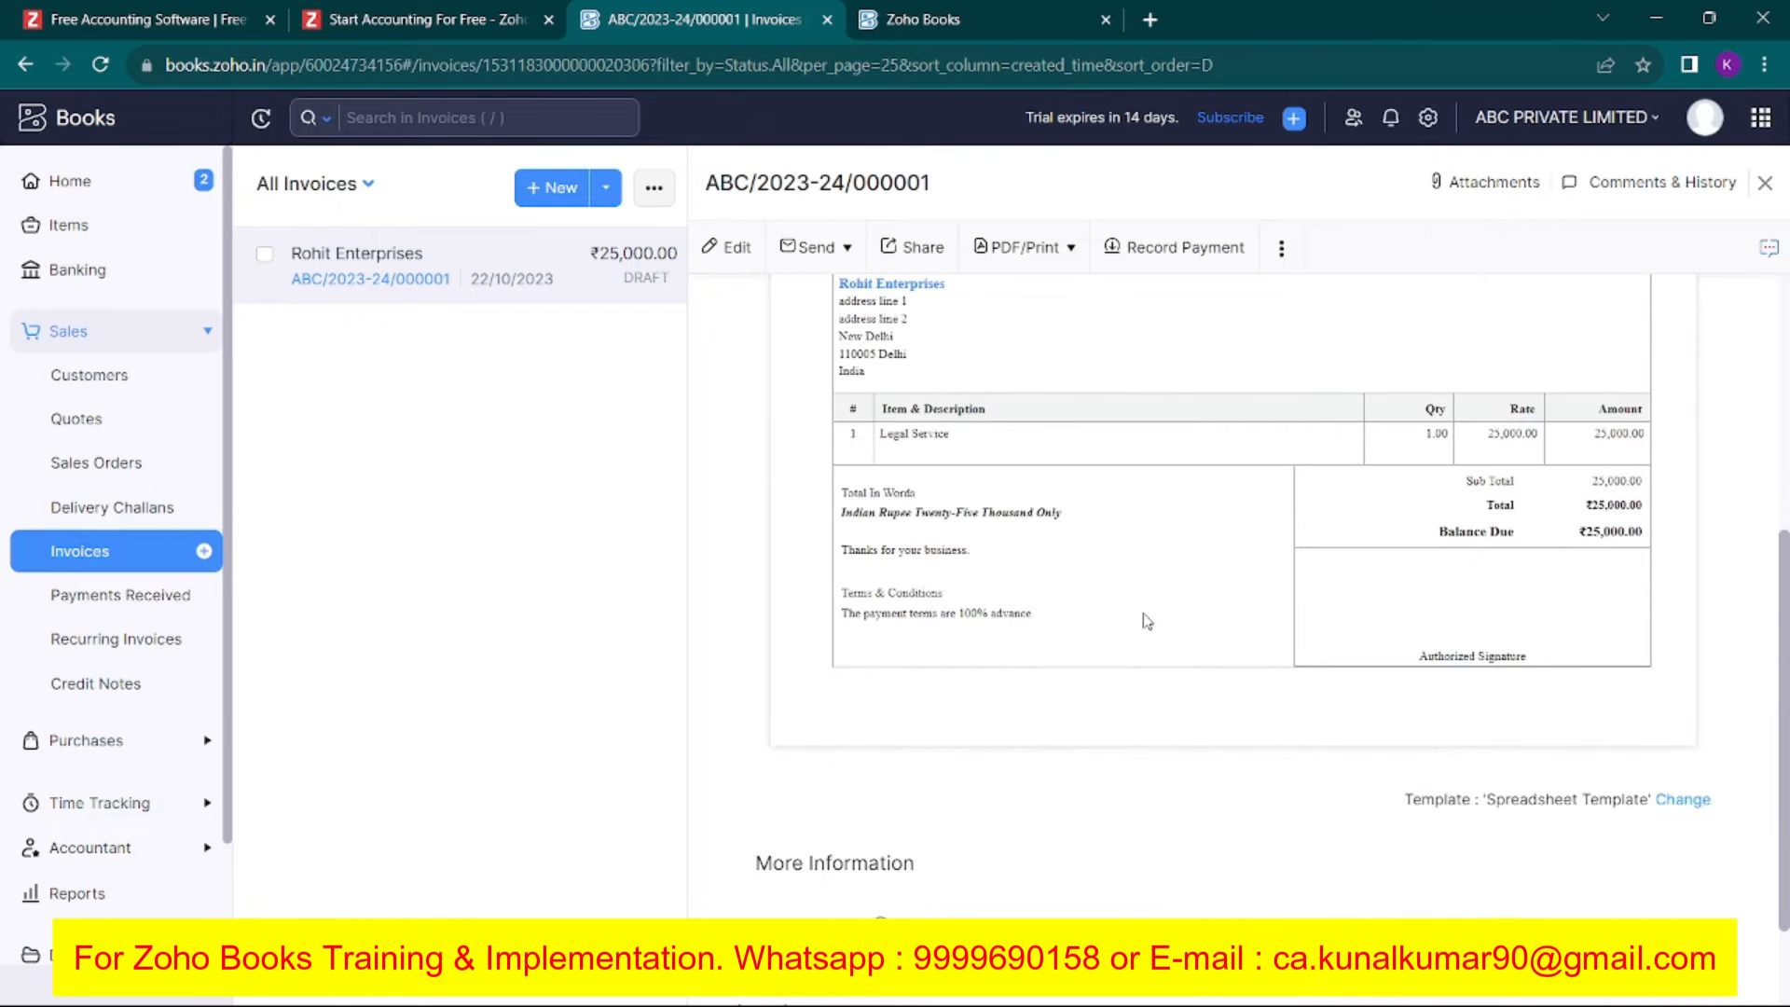
pyautogui.scroll(4, 1147, 620)
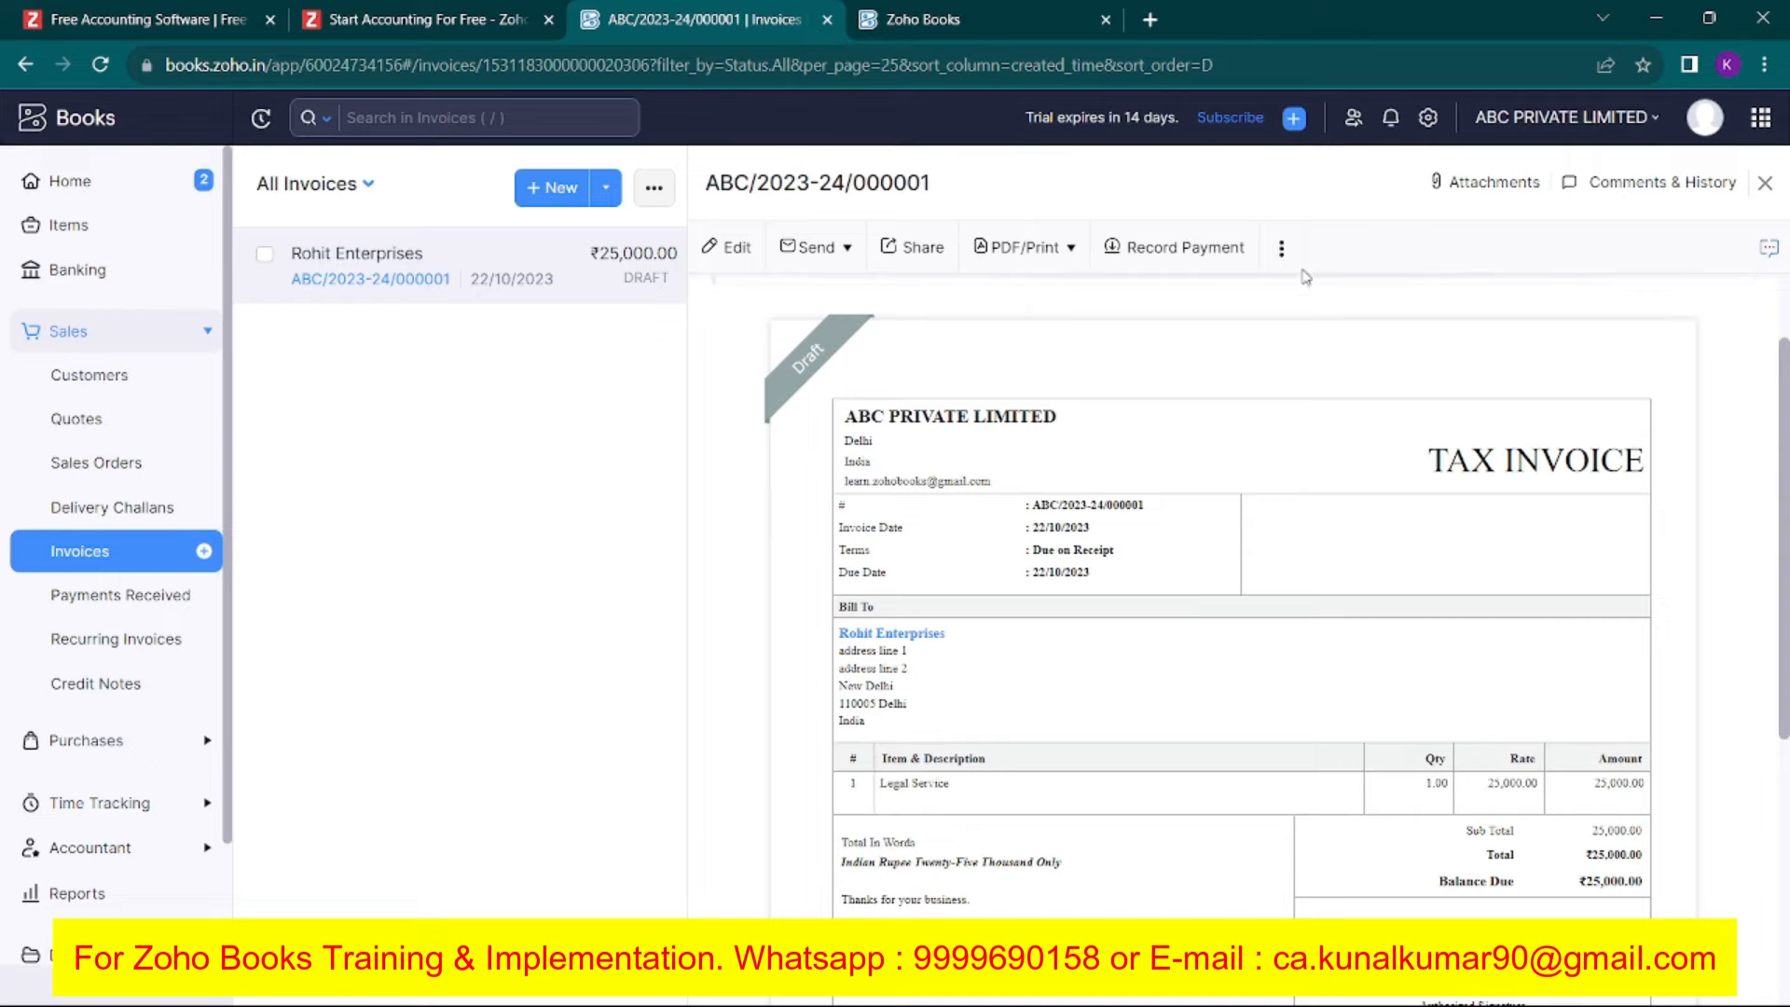
# Reopen Settings, search 'temp' and go to the Invoice PDF Templates gallery.
pyautogui.click(1427, 117)
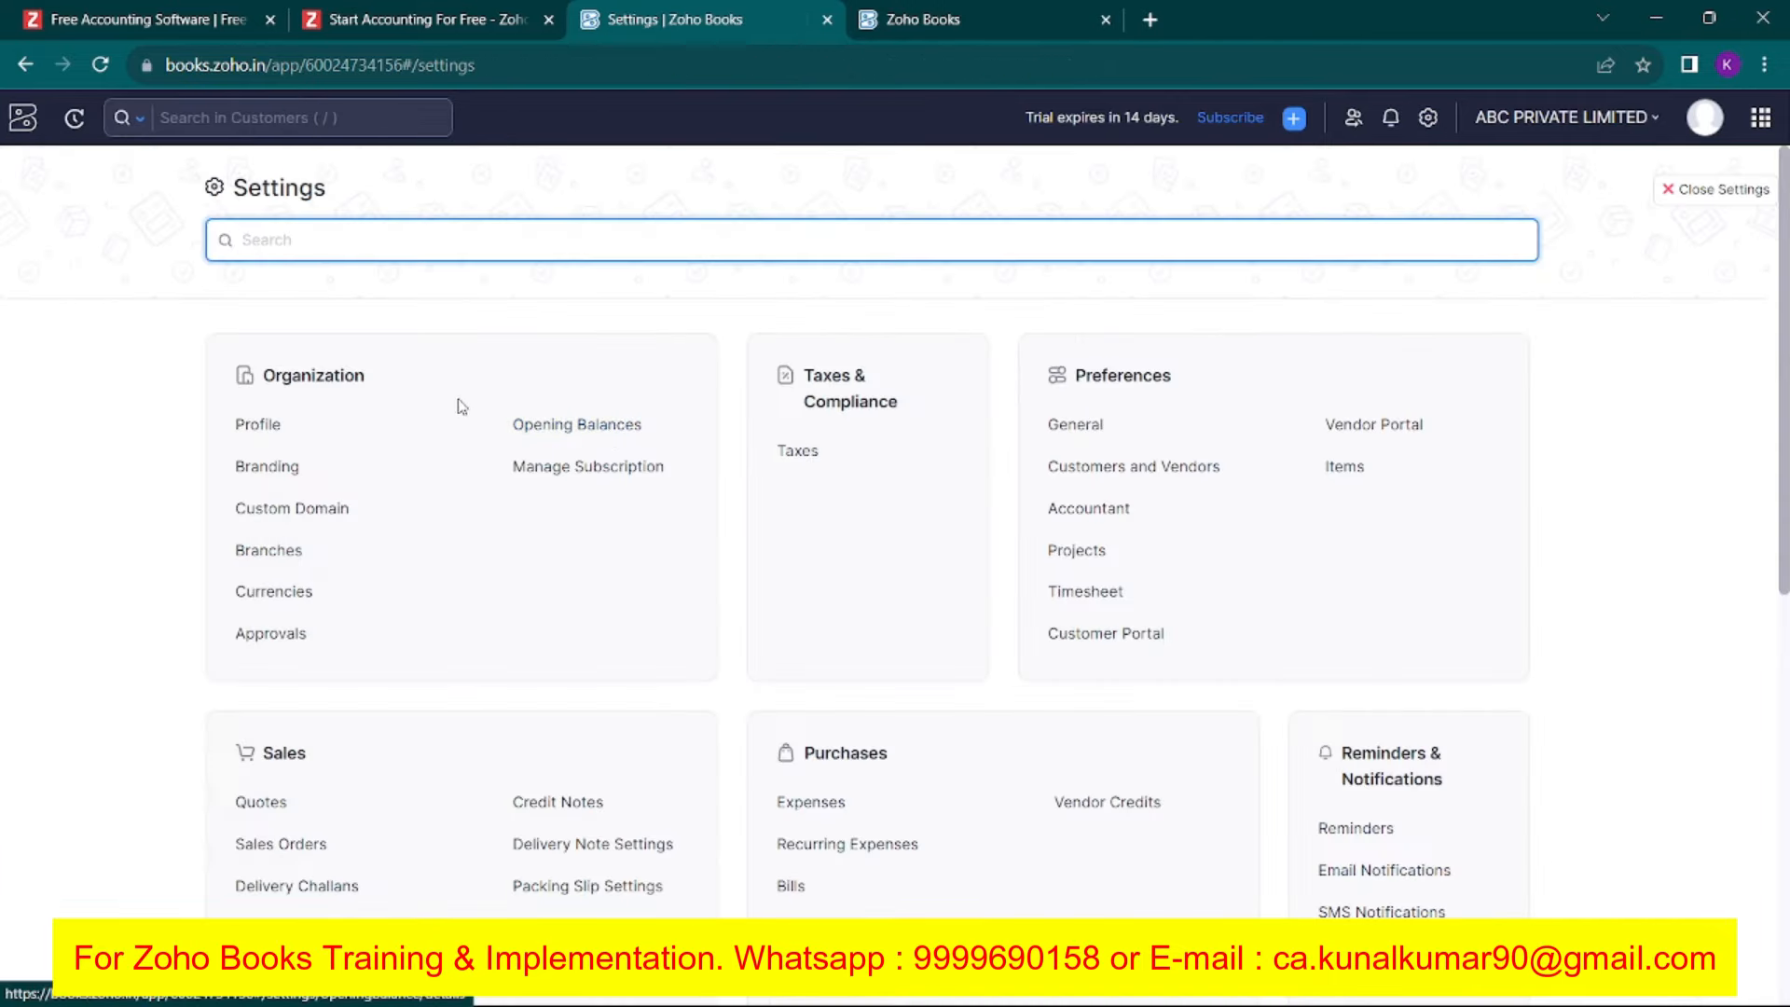
pyautogui.write('temp')
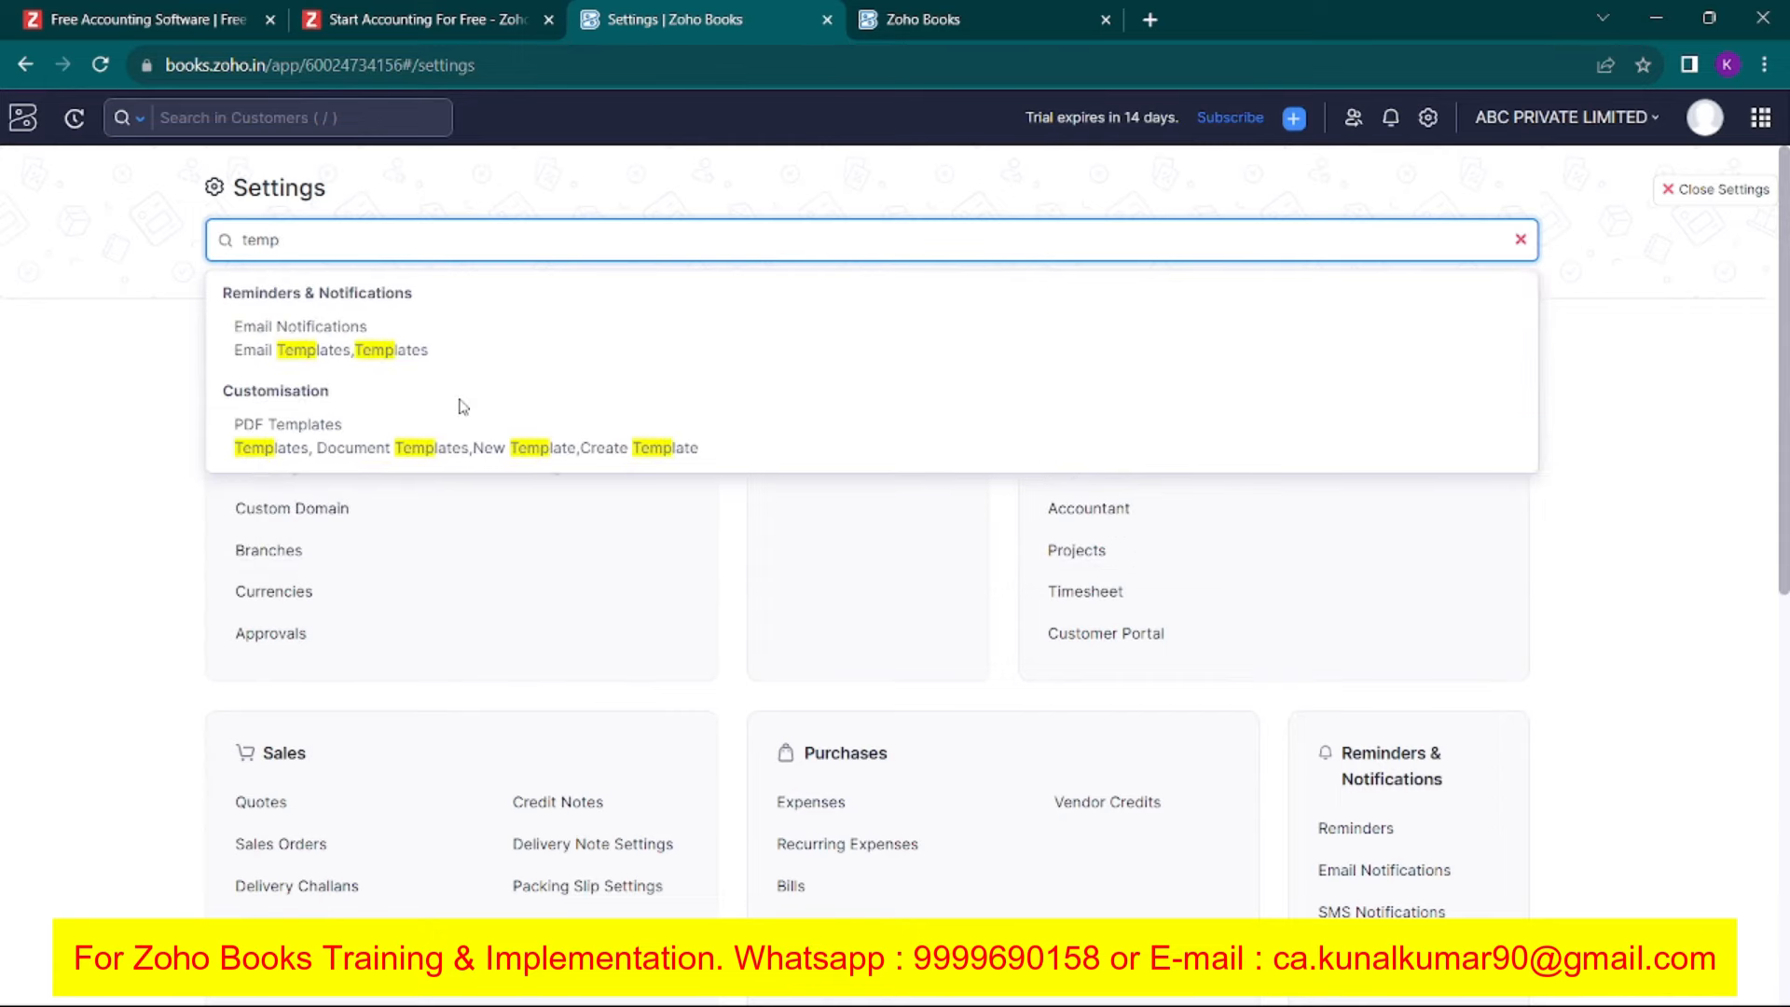
pyautogui.click(424, 449)
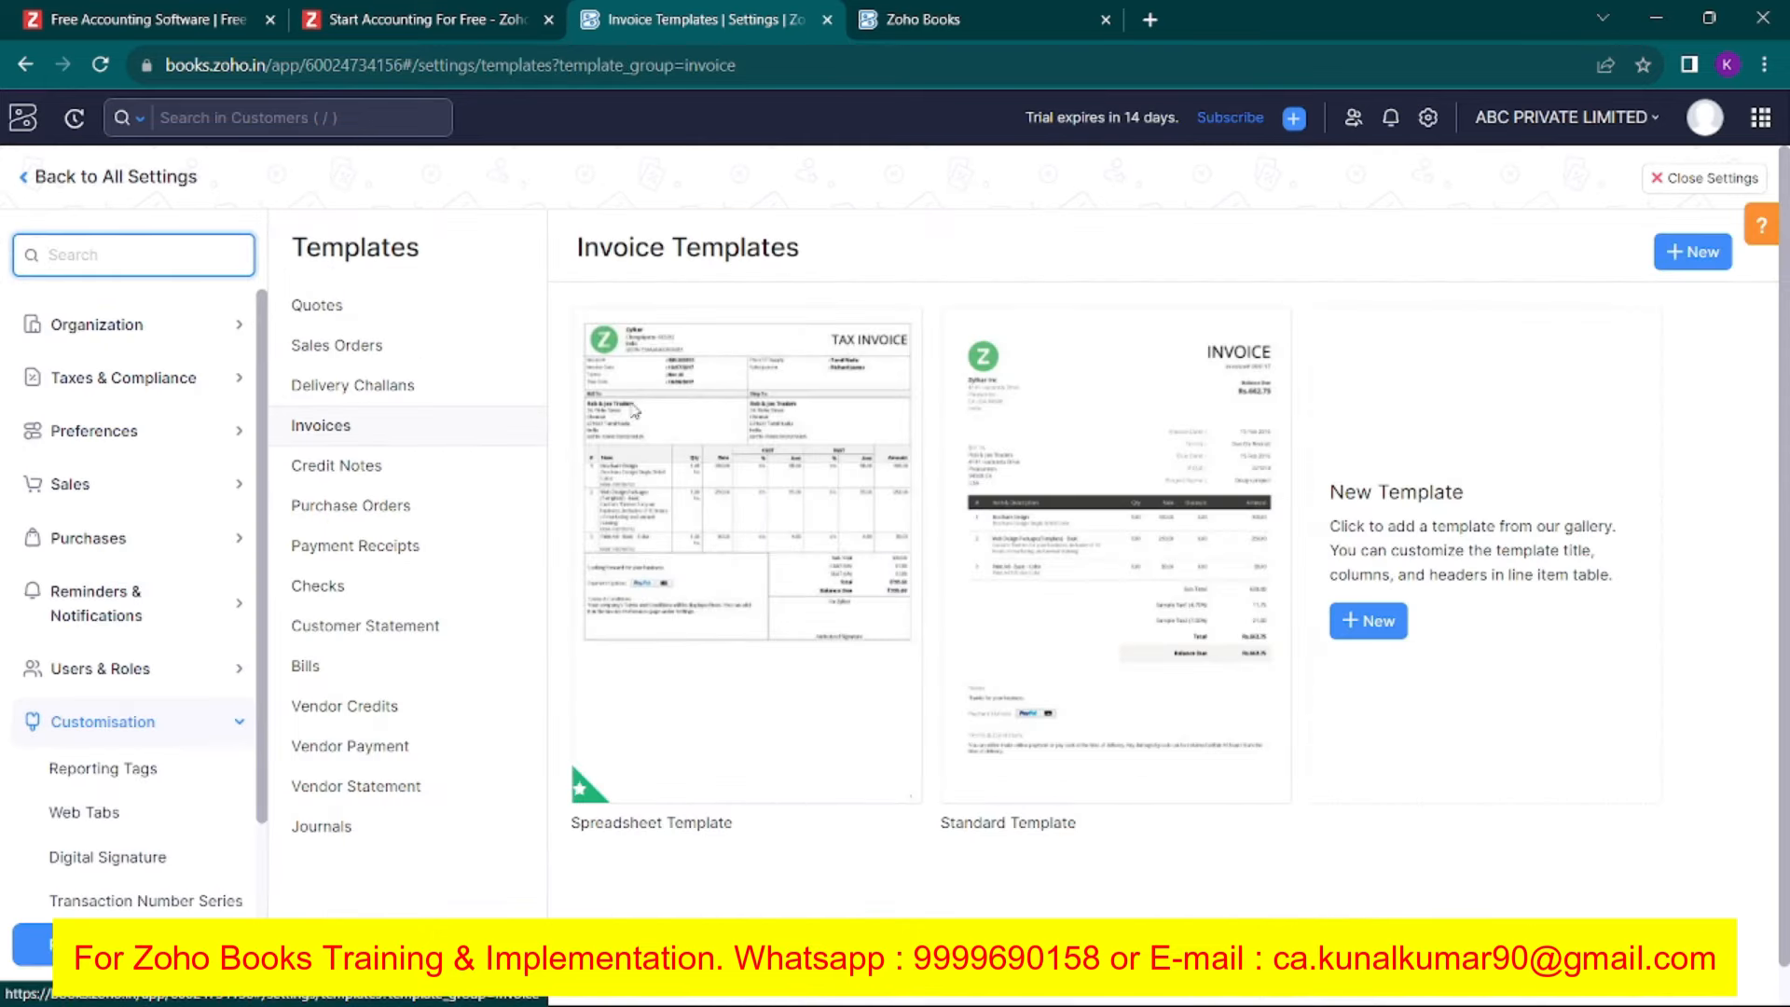
pyautogui.moveTo(729, 760)
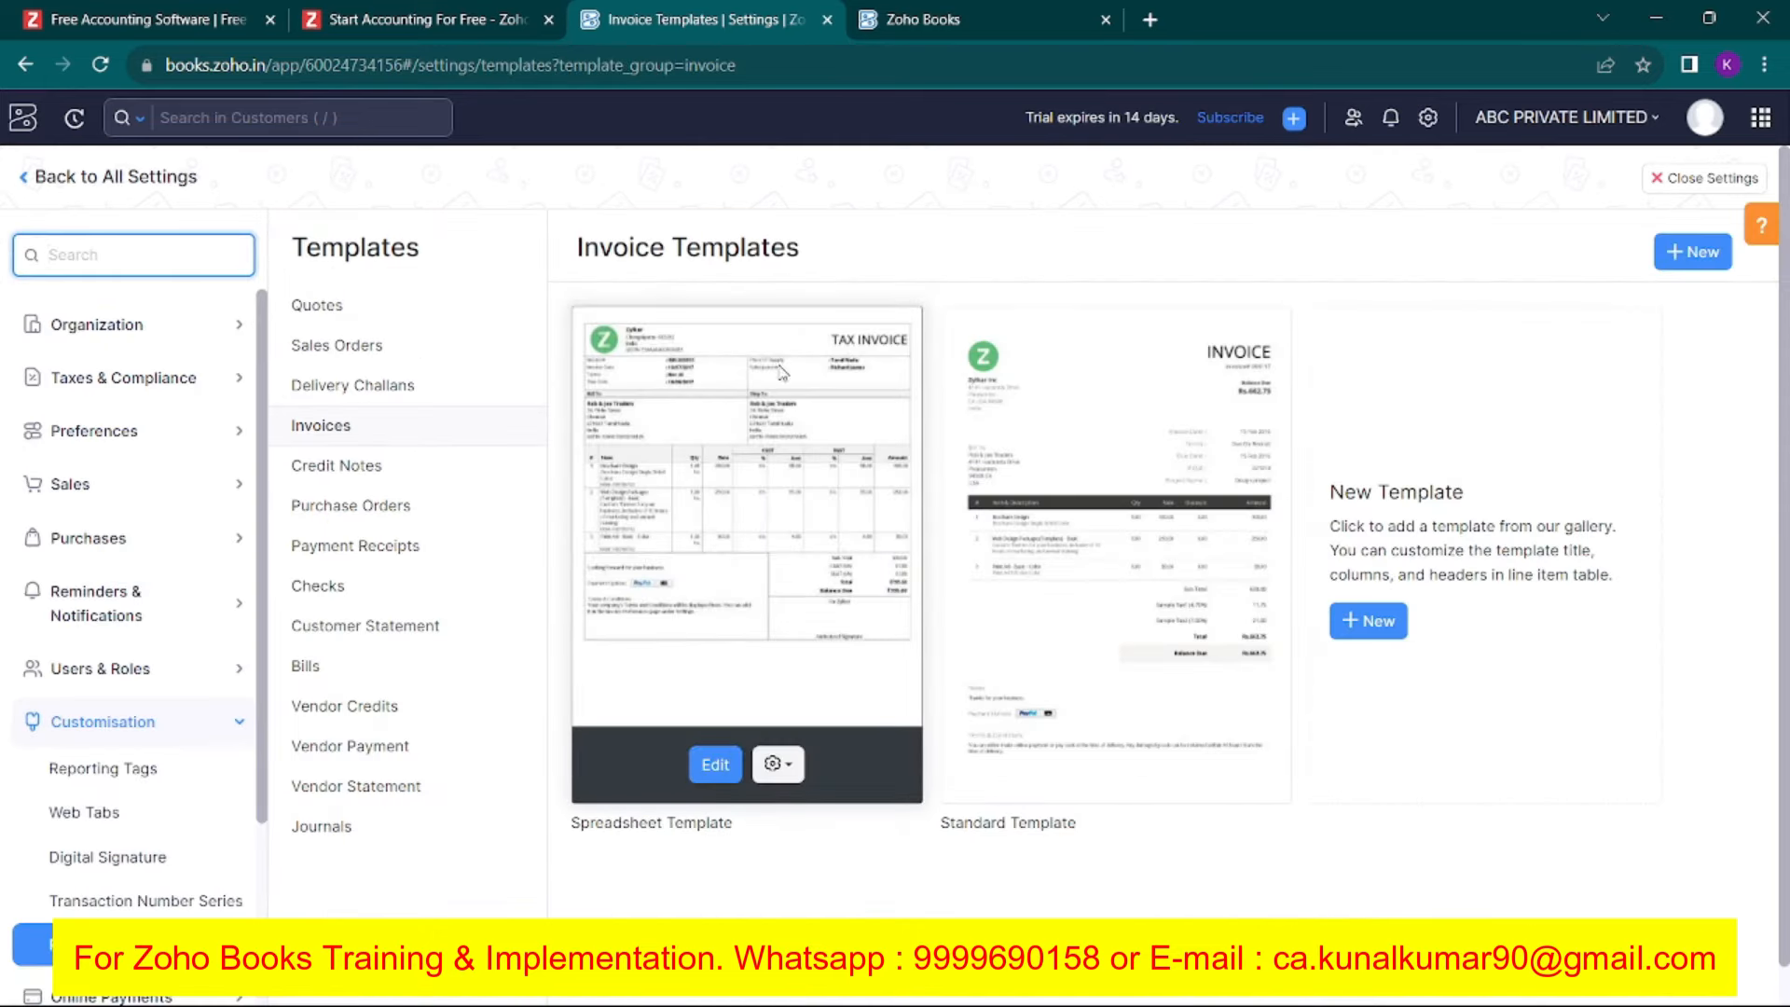
# Edit the Spreadsheet Template and open 'Add your bank details' under Other Details.
pyautogui.click(696, 783)
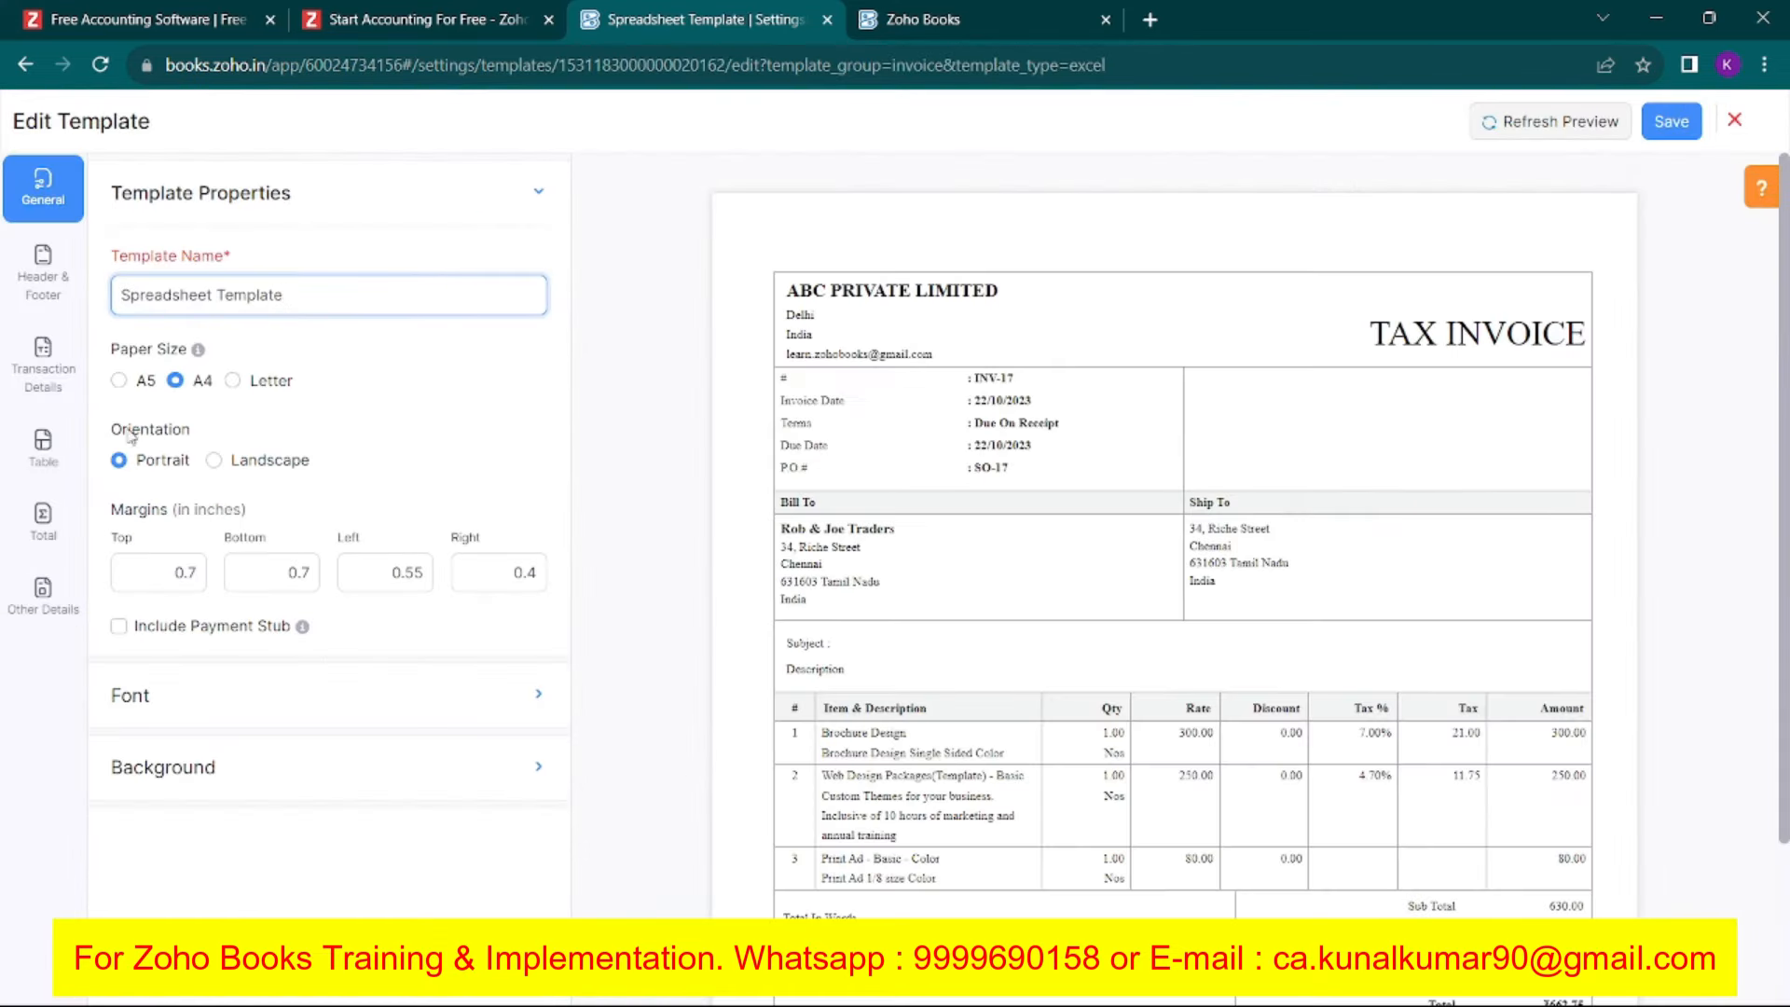
pyautogui.click(43, 273)
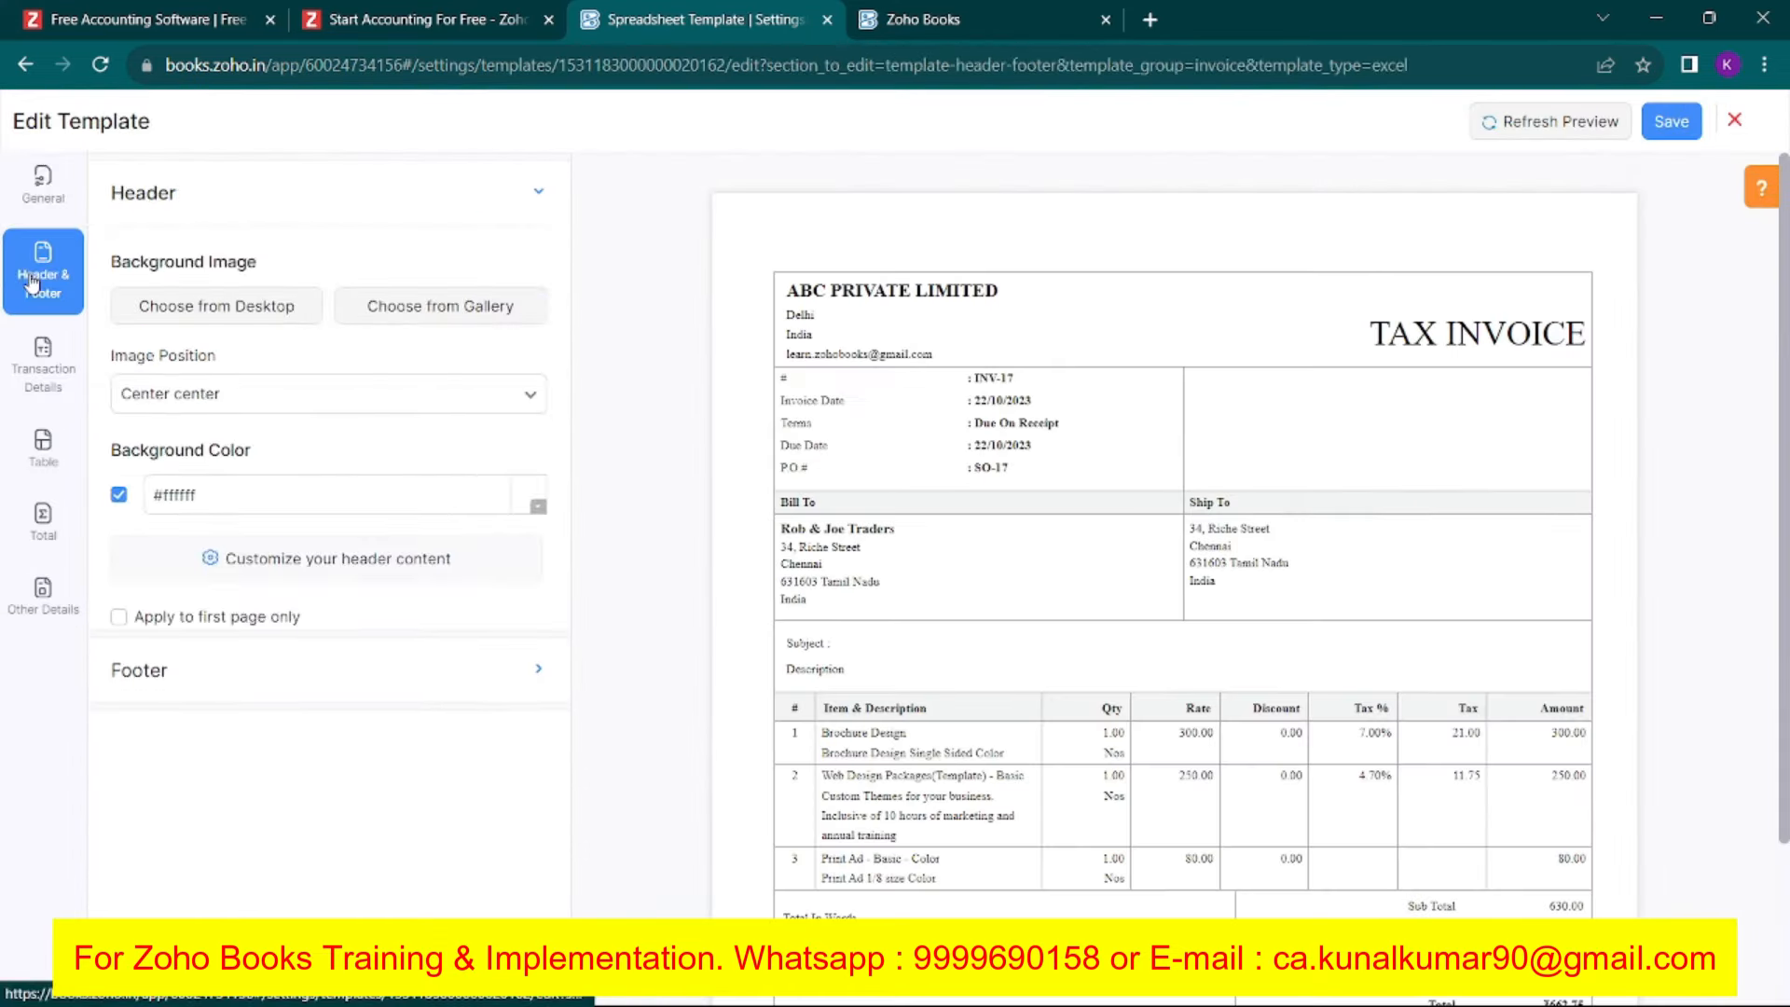
pyautogui.click(41, 367)
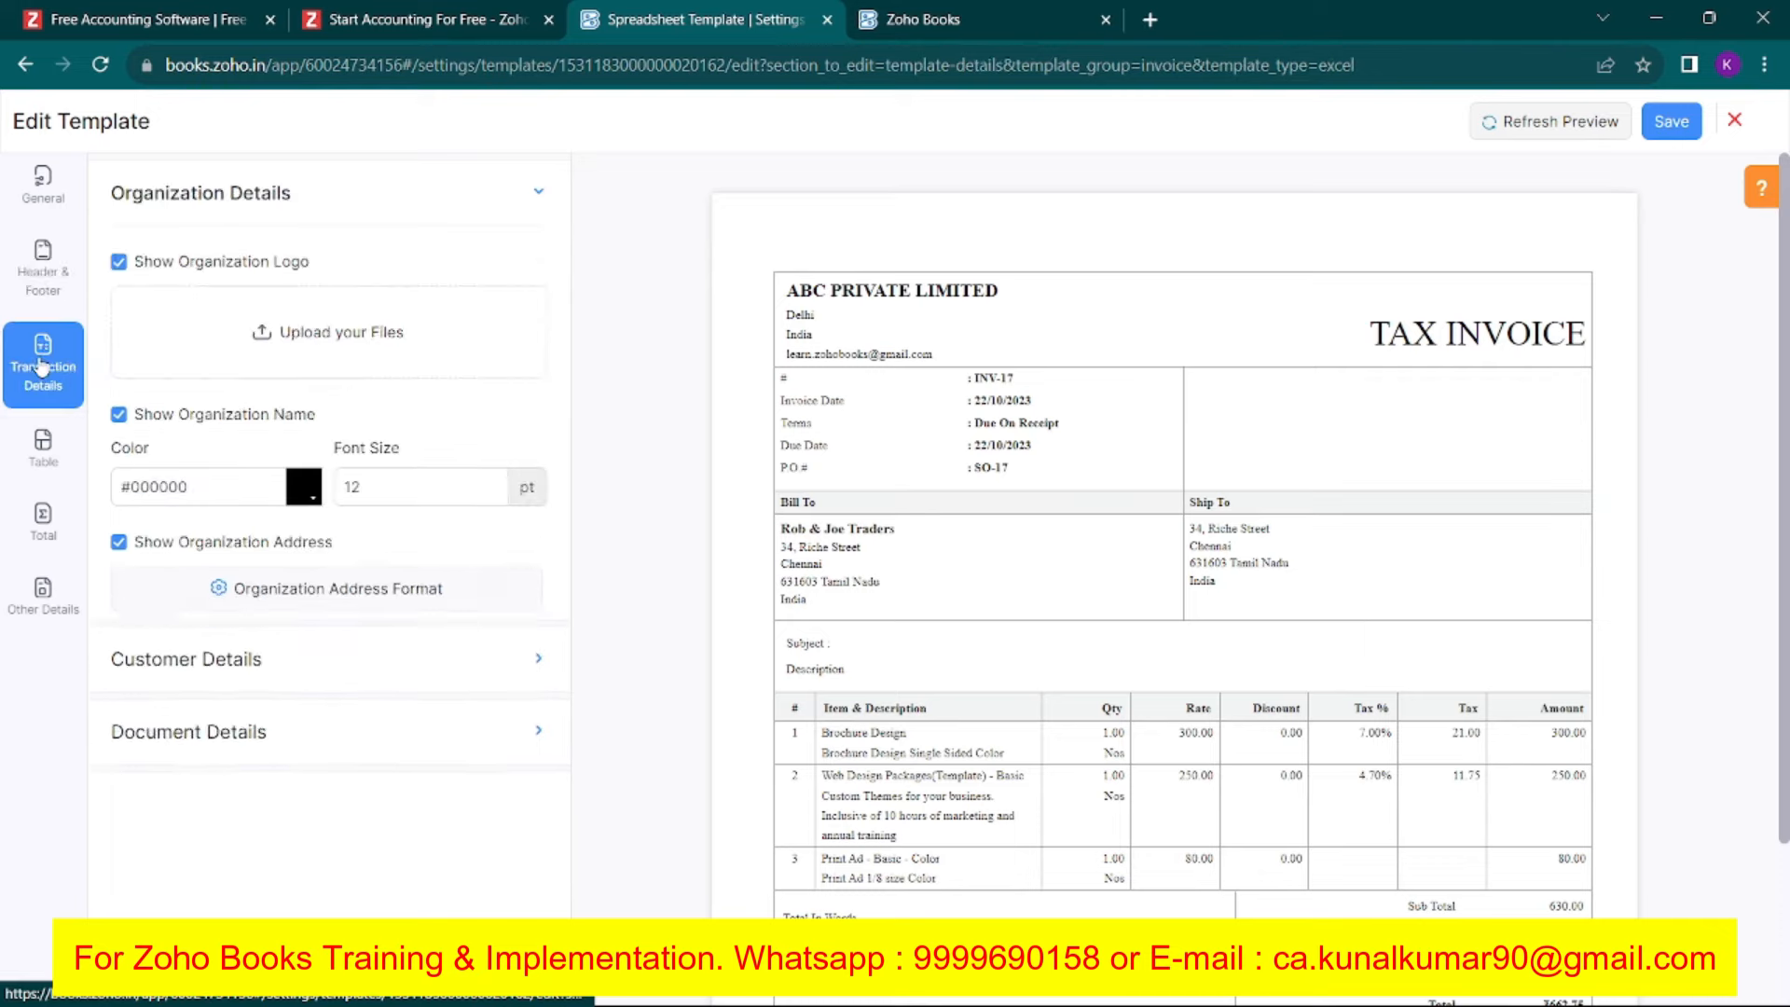
pyautogui.click(35, 448)
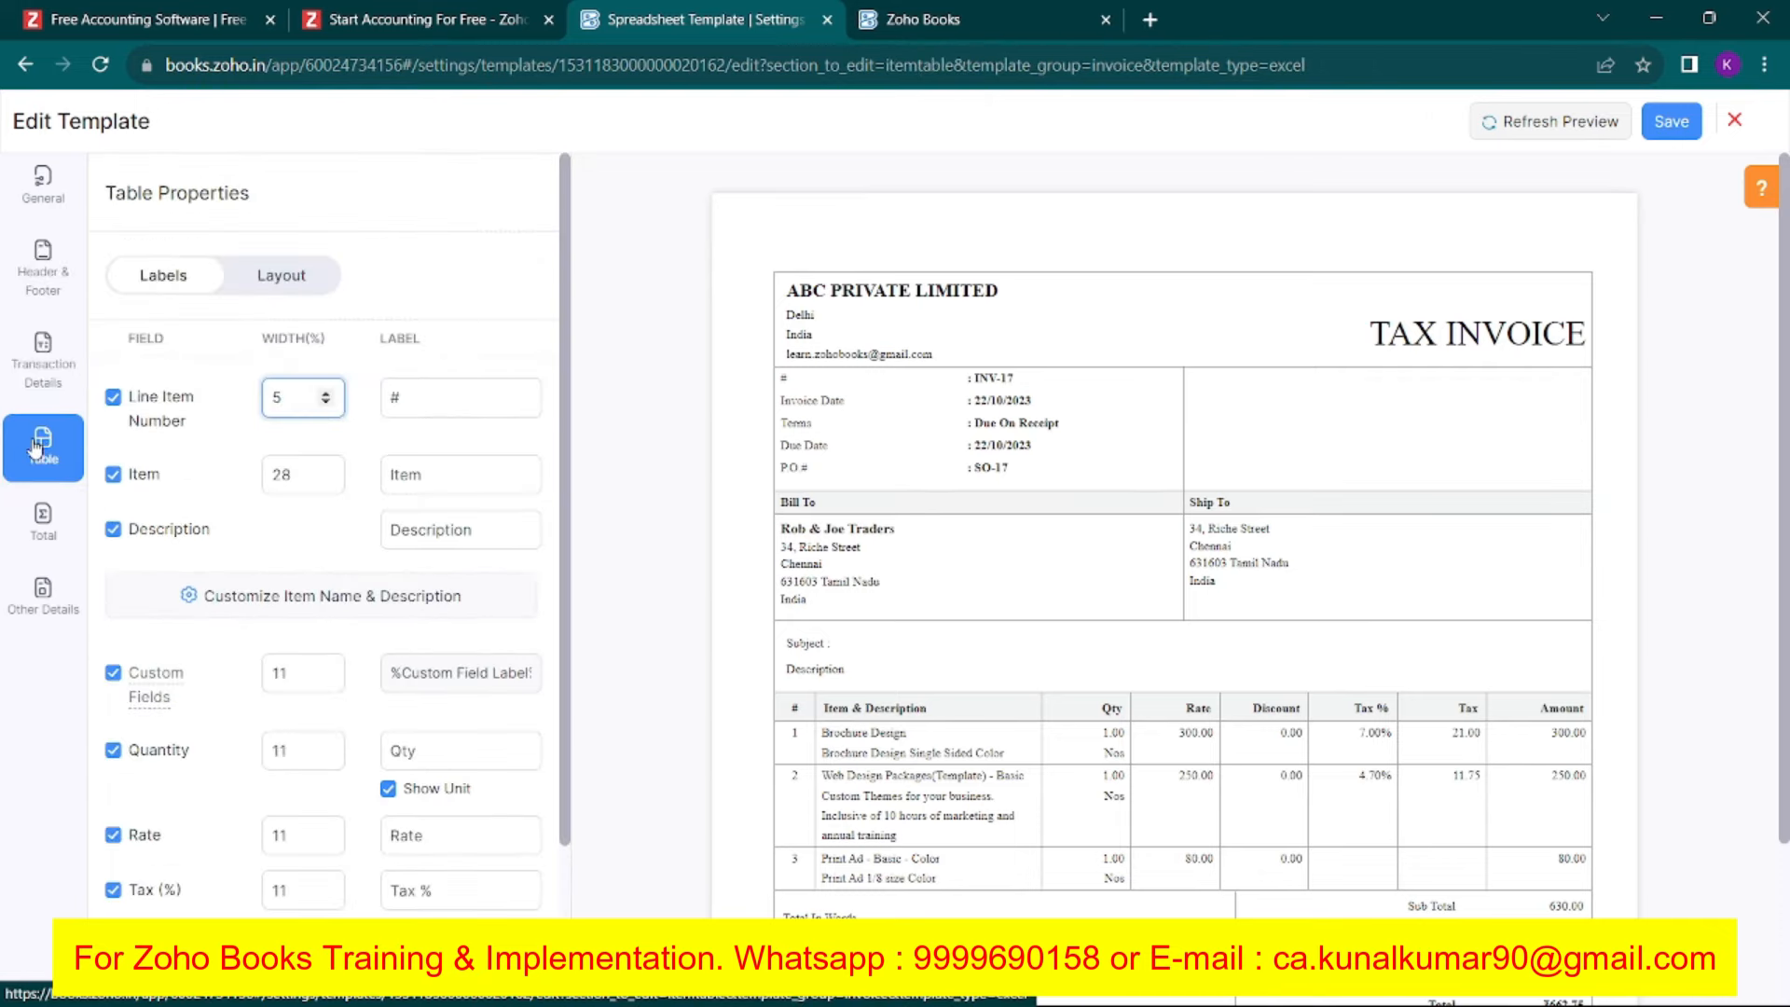
pyautogui.click(56, 529)
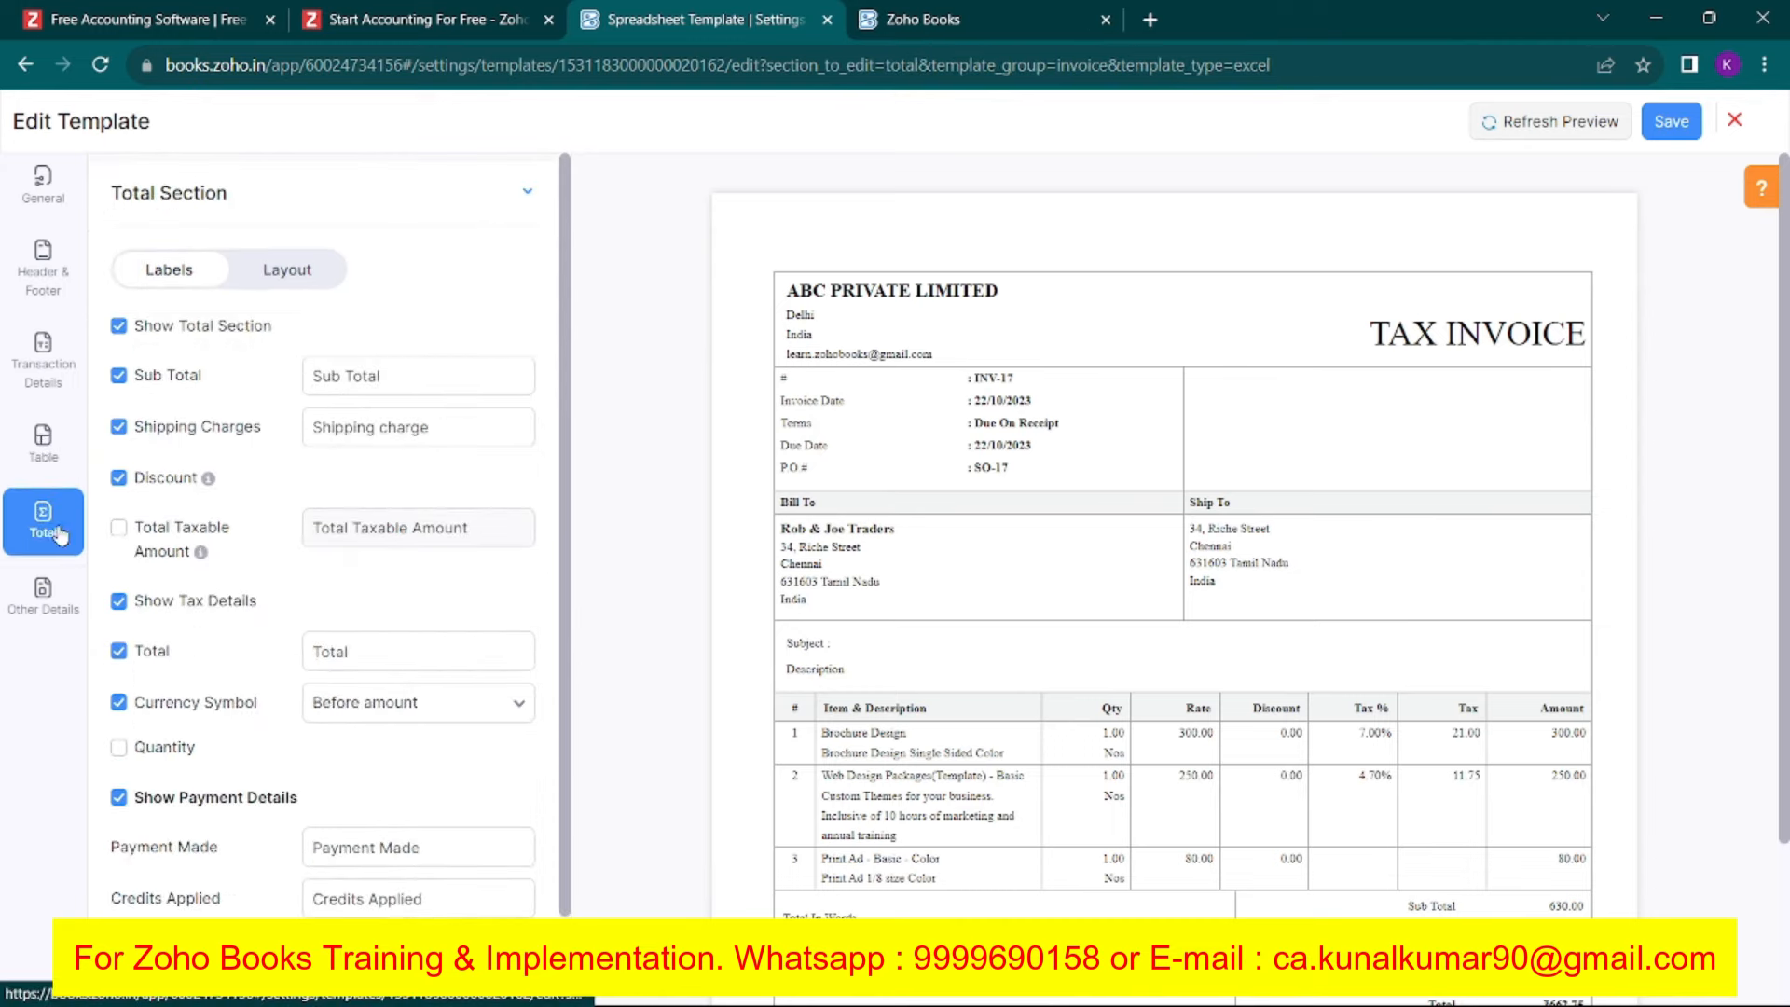
pyautogui.scroll(-3, 275, 618)
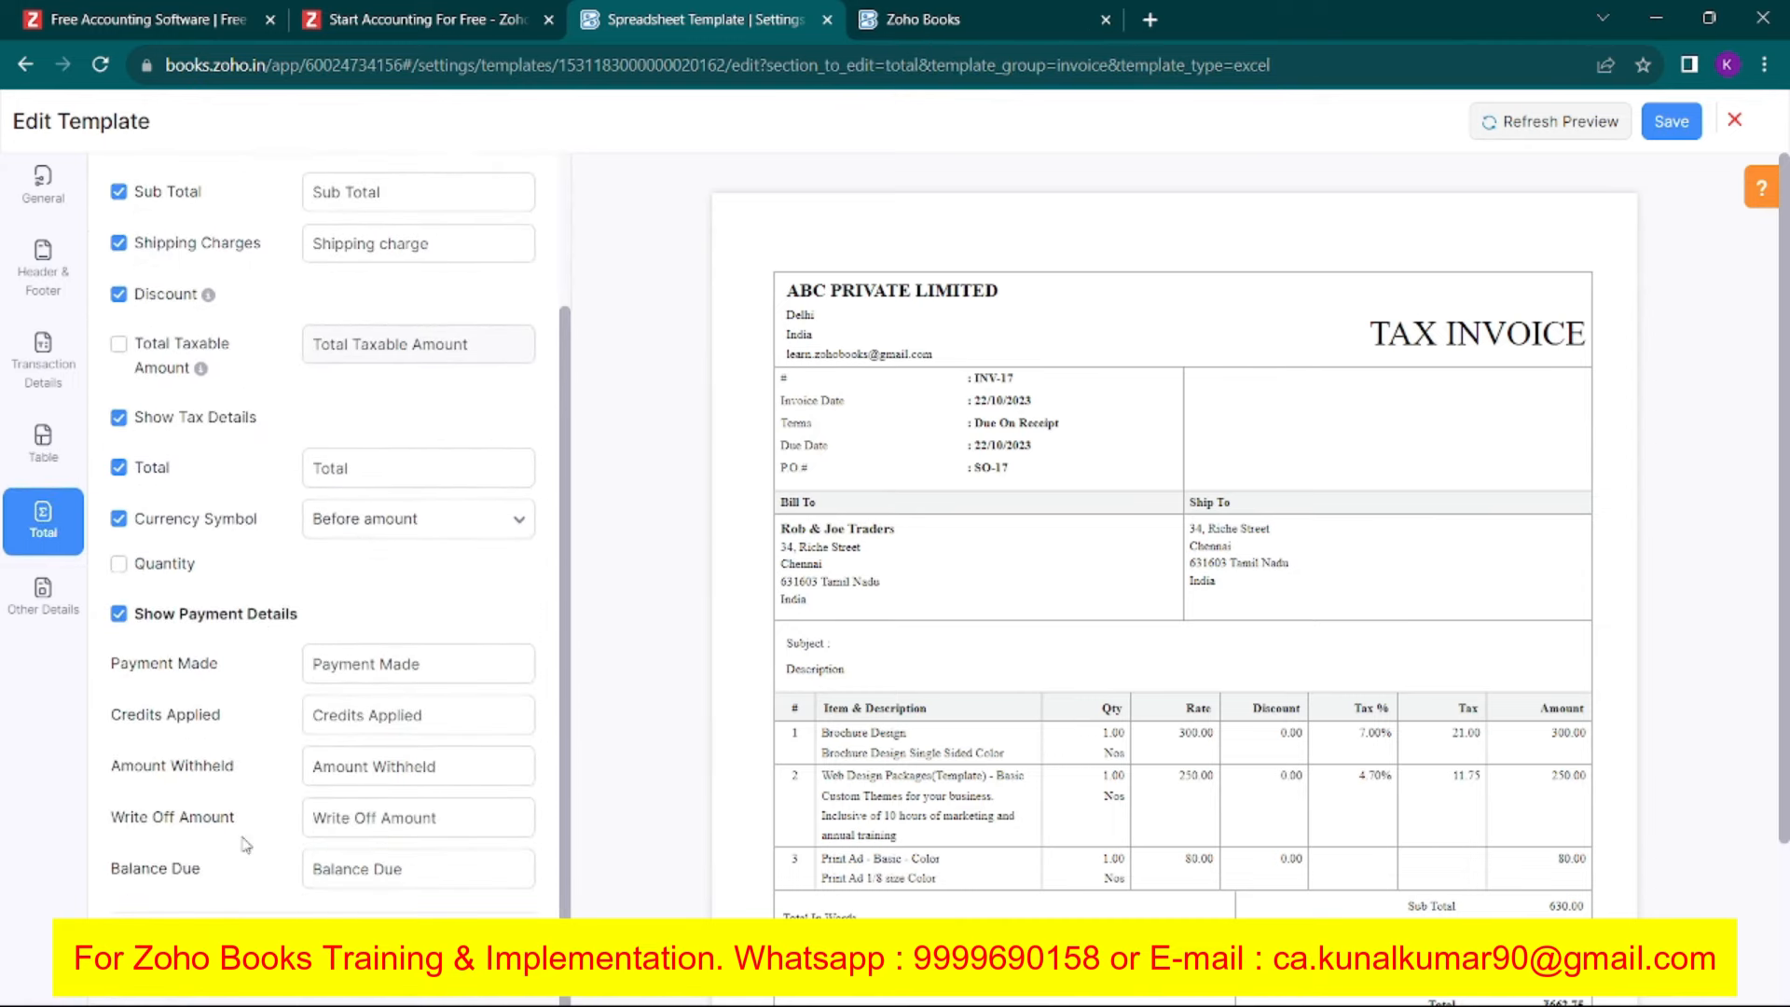
pyautogui.click(37, 615)
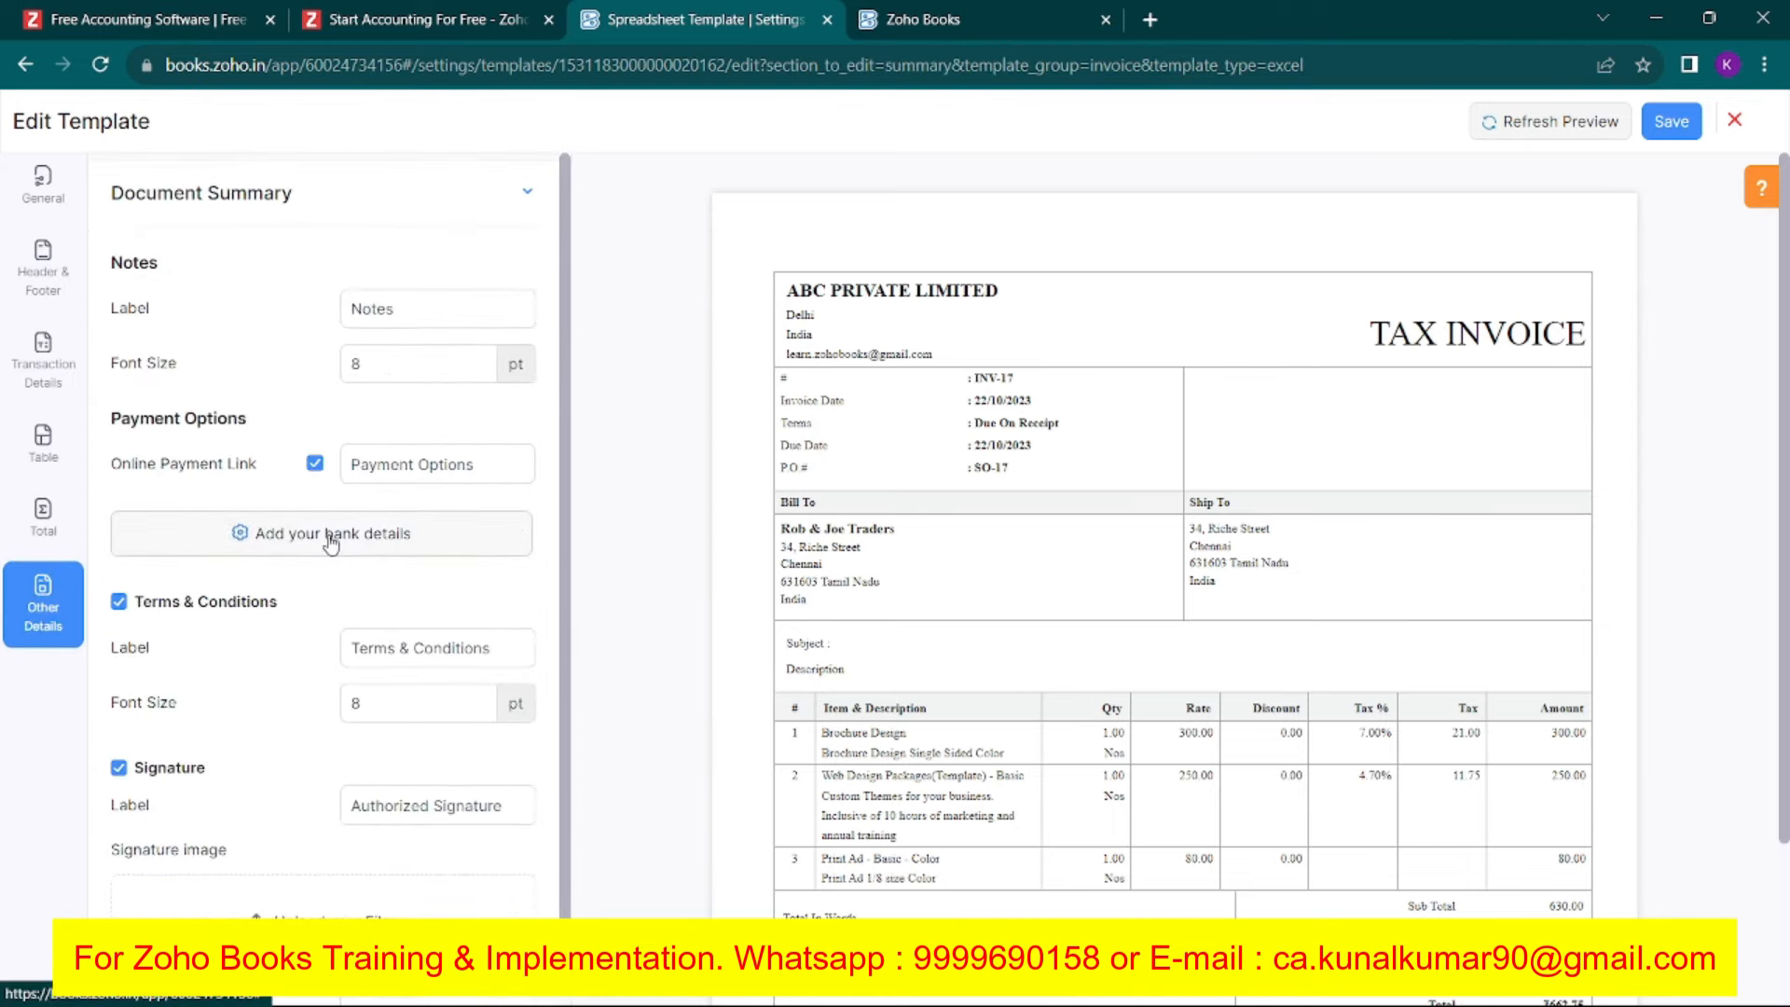
pyautogui.click(329, 541)
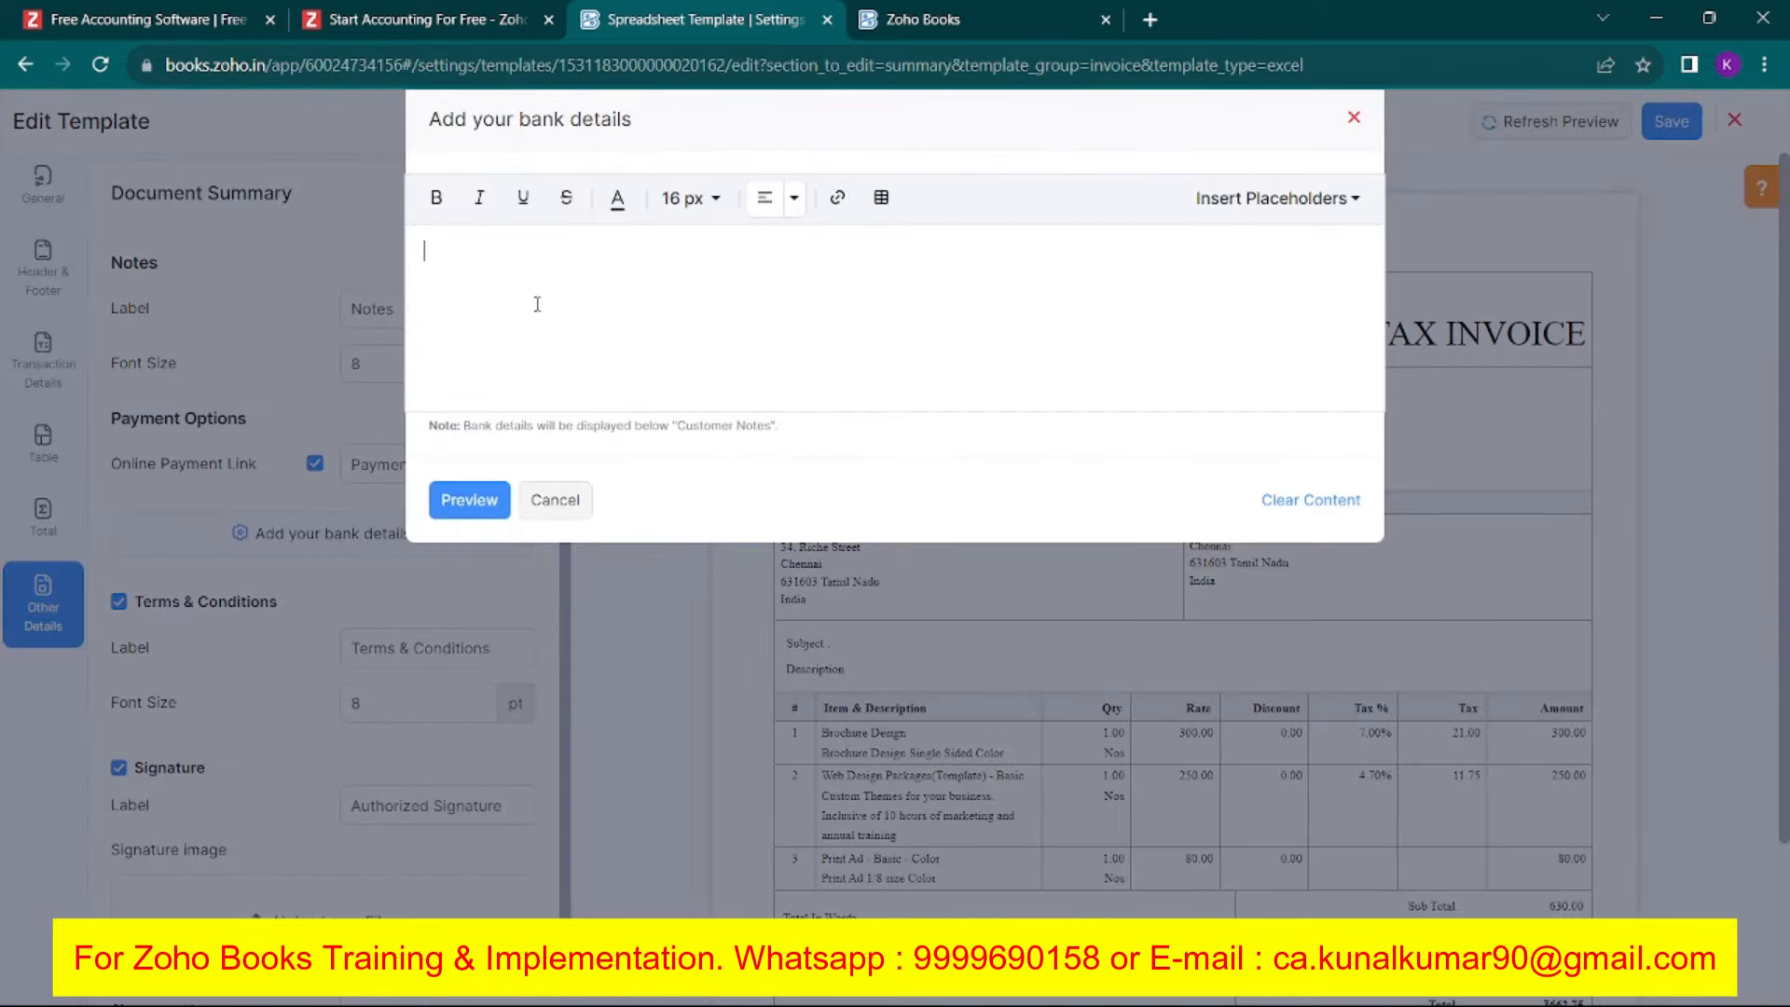
# Enter Account Name, Account Number, IFSC Code and Bank Name lines, preview them, and save the Spreadsheet Template.
pyautogui.write('ccou')
pyautogui.write('count Nam')
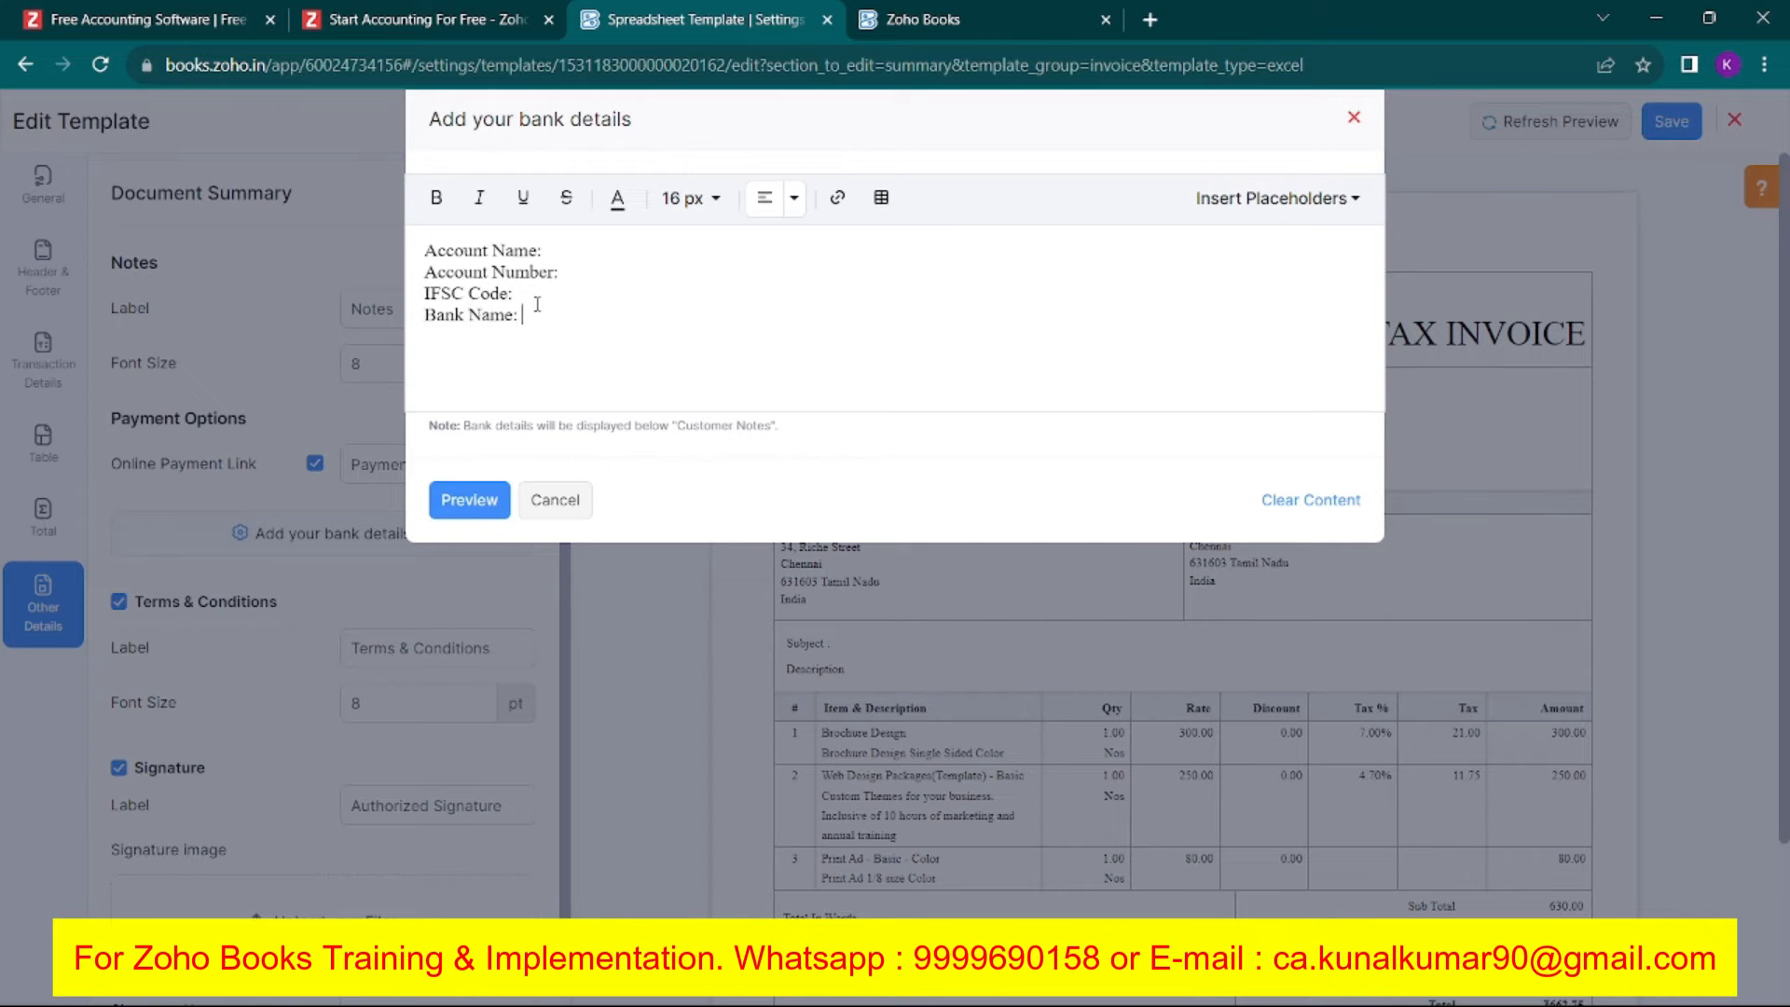
pyautogui.click(468, 499)
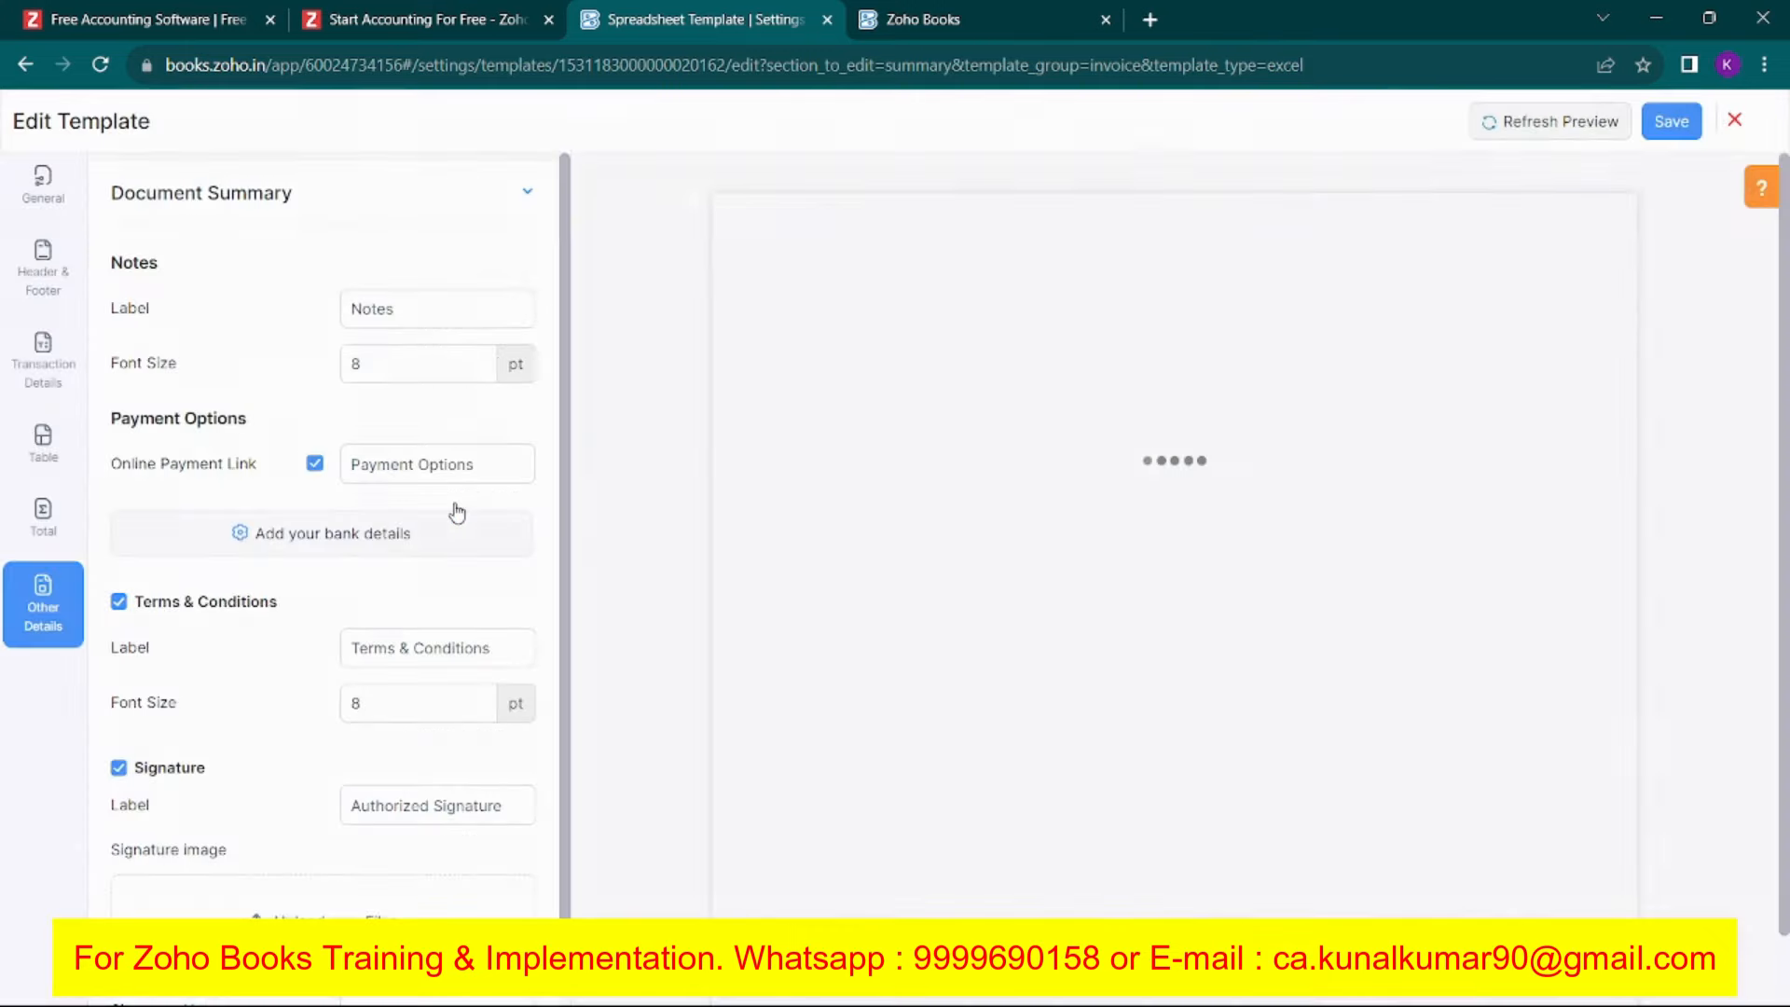
pyautogui.moveTo(781, 730); pyautogui.dragTo(860, 801)
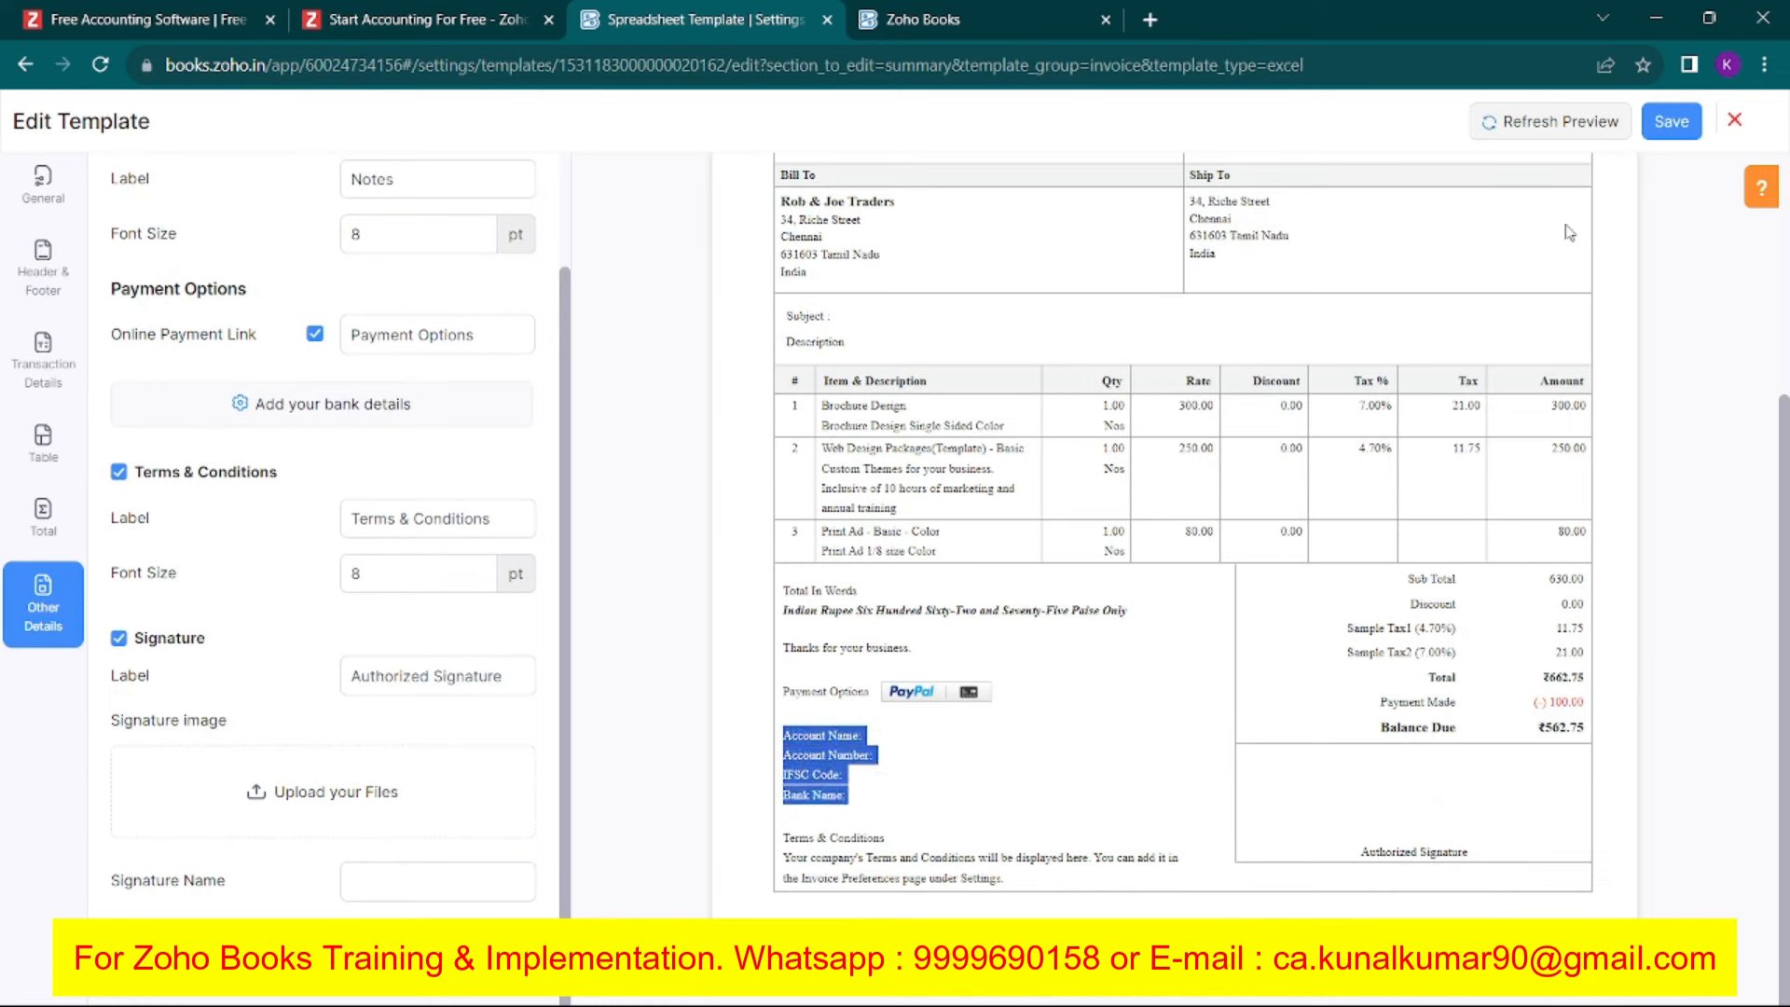
pyautogui.click(1667, 126)
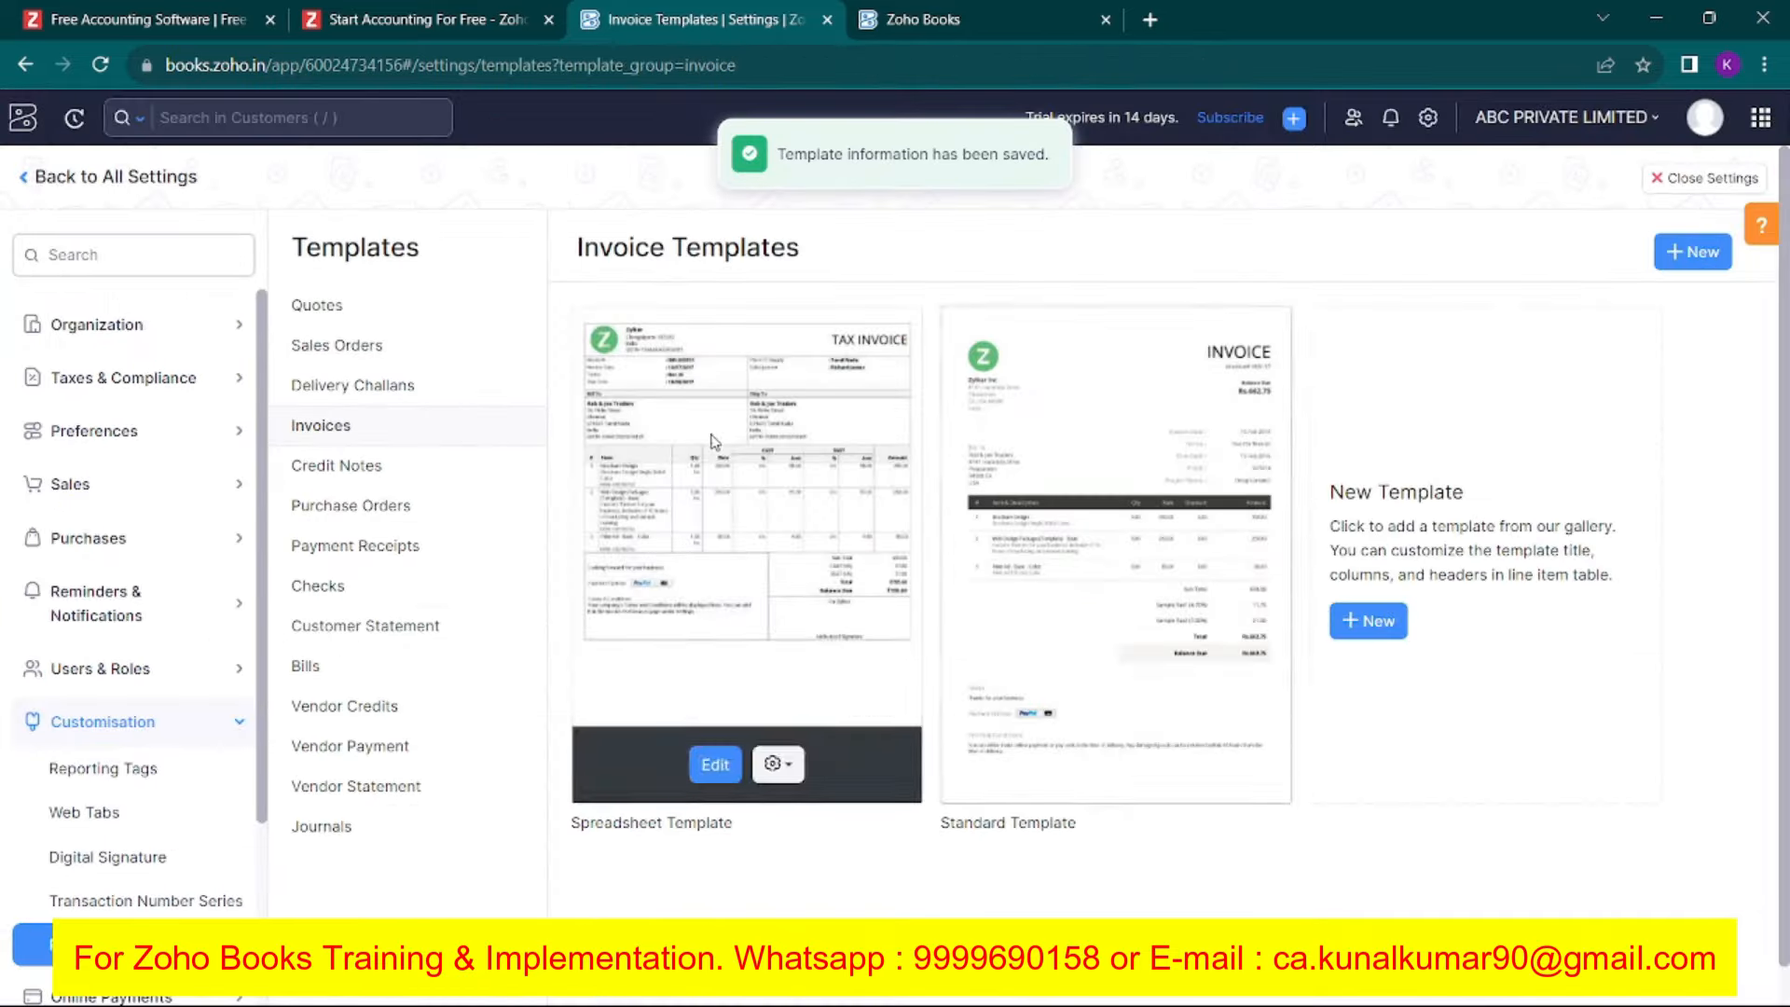
# Close Settings, confirm the bank-detail lines on invoice ABC/2023-24/000001, then reopen Settings.
pyautogui.click(34, 179)
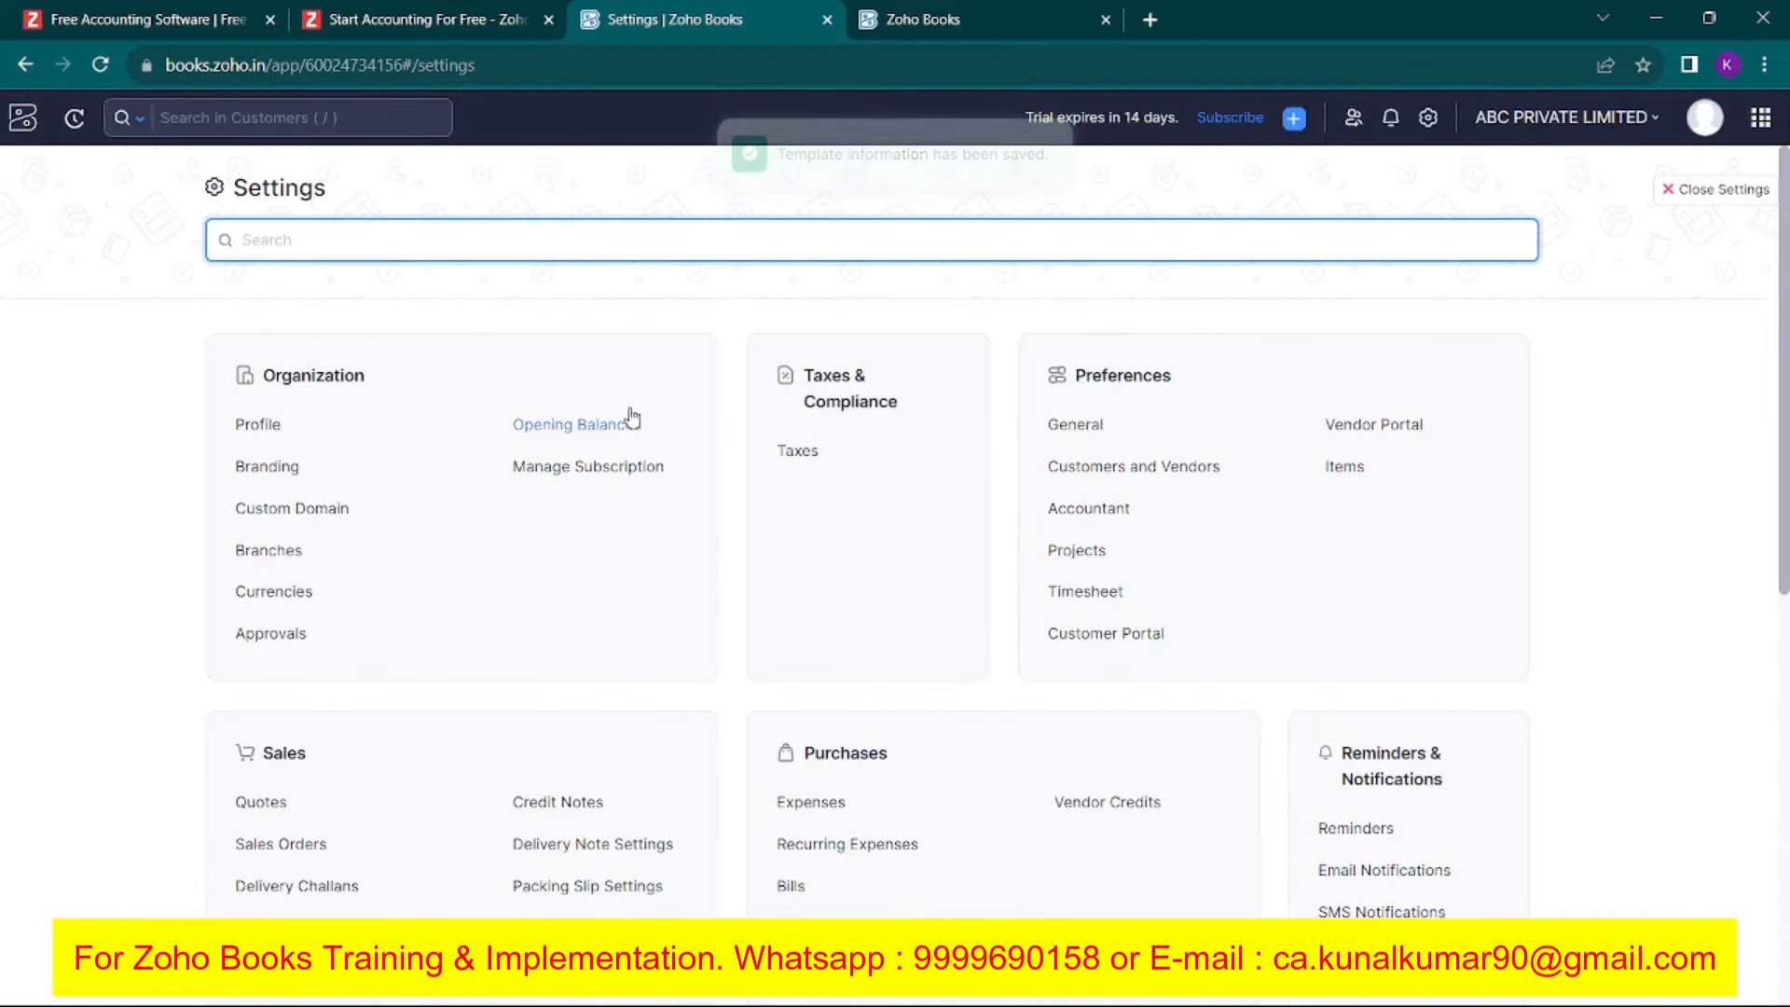
pyautogui.click(1739, 192)
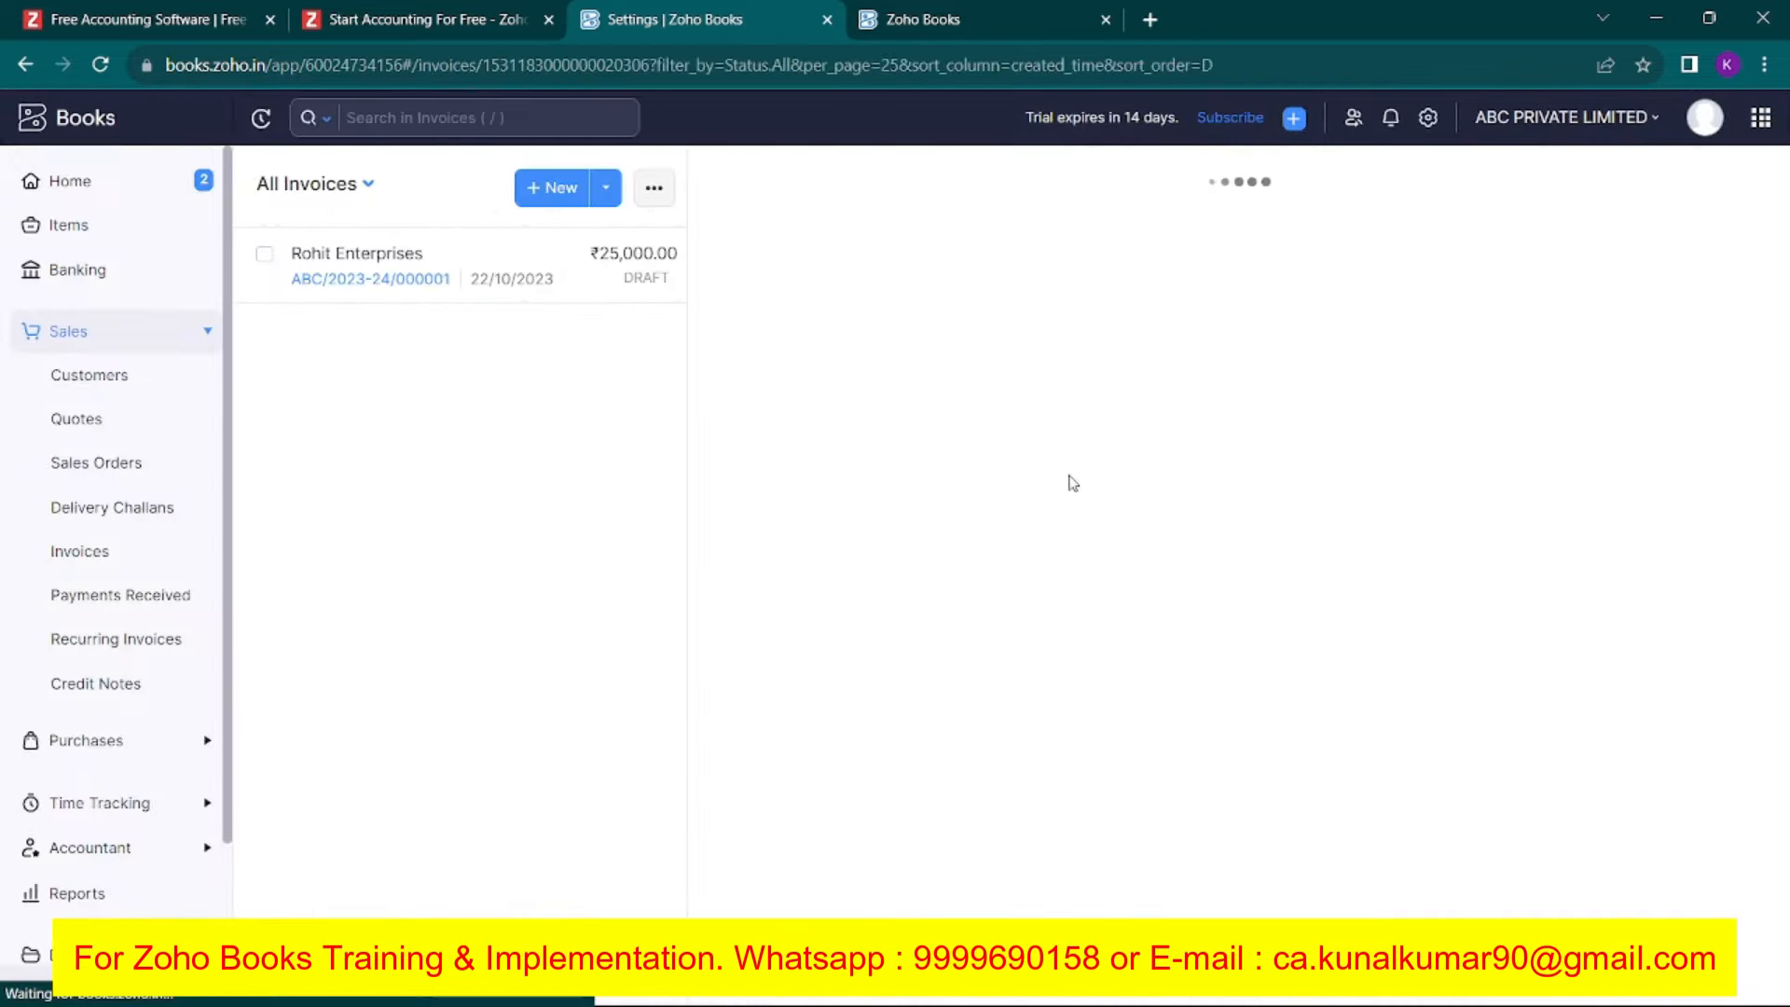
pyautogui.scroll(-6, 1072, 485)
pyautogui.moveTo(851, 593); pyautogui.dragTo(933, 659)
pyautogui.scroll(6, 1086, 596)
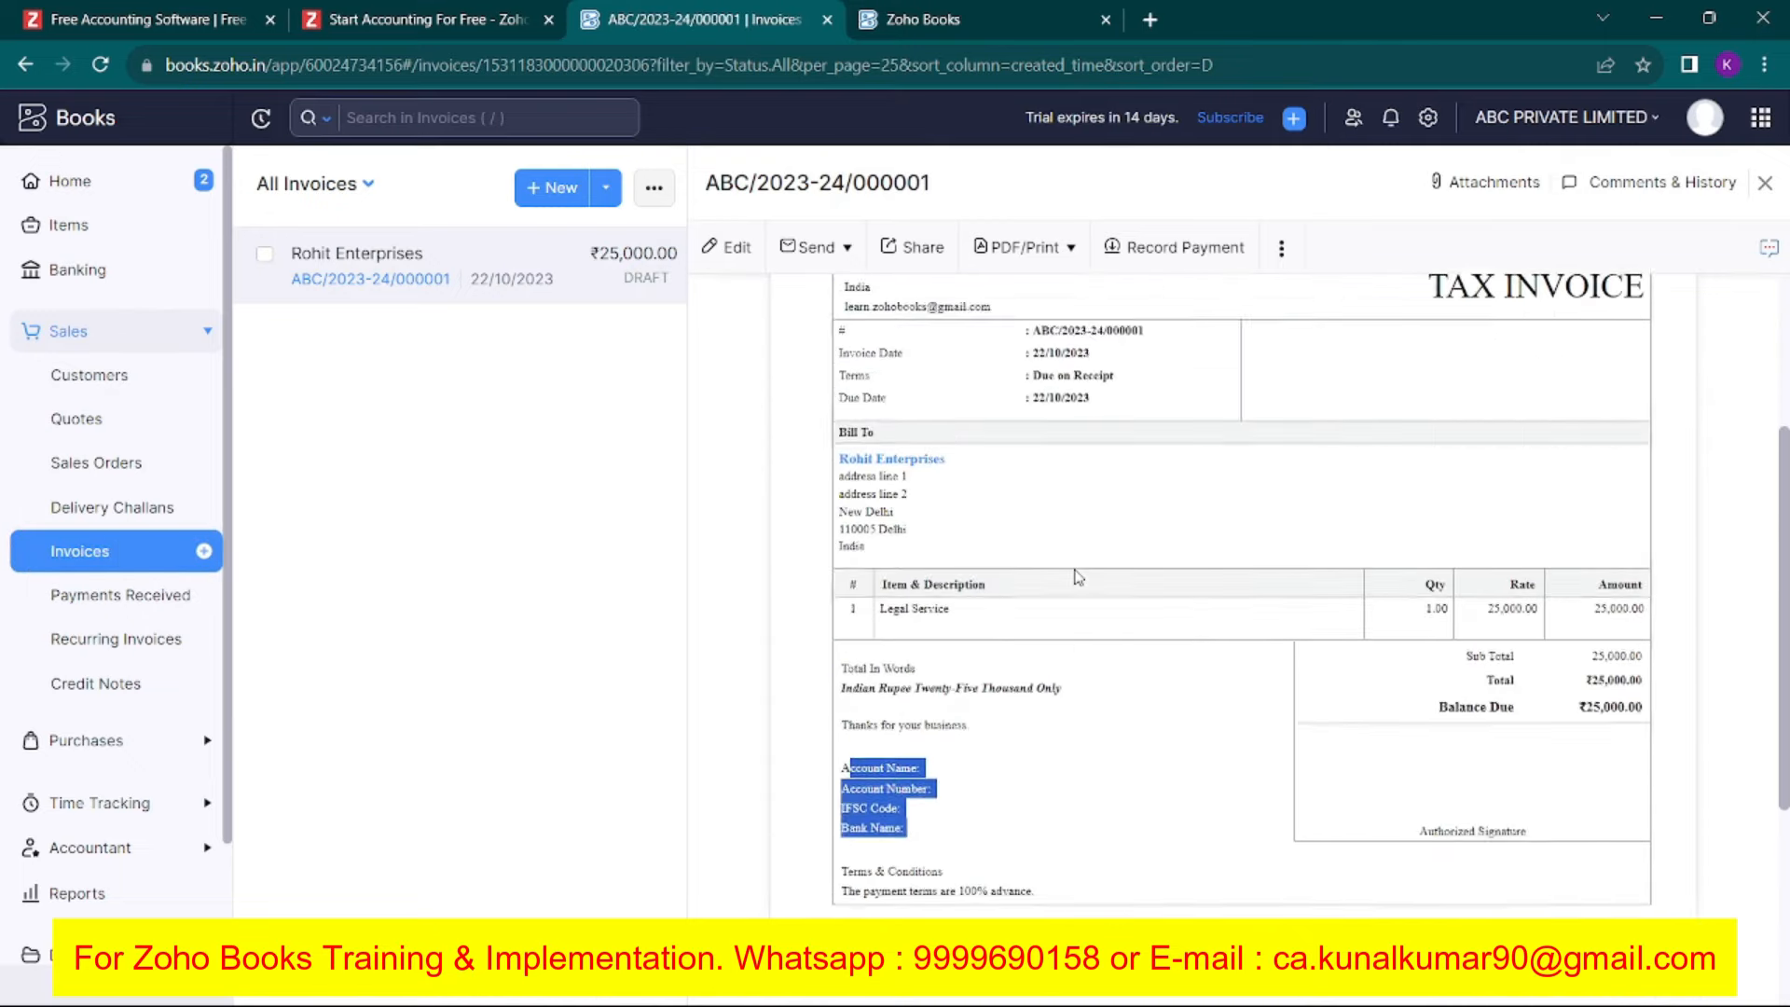
pyautogui.click(1427, 117)
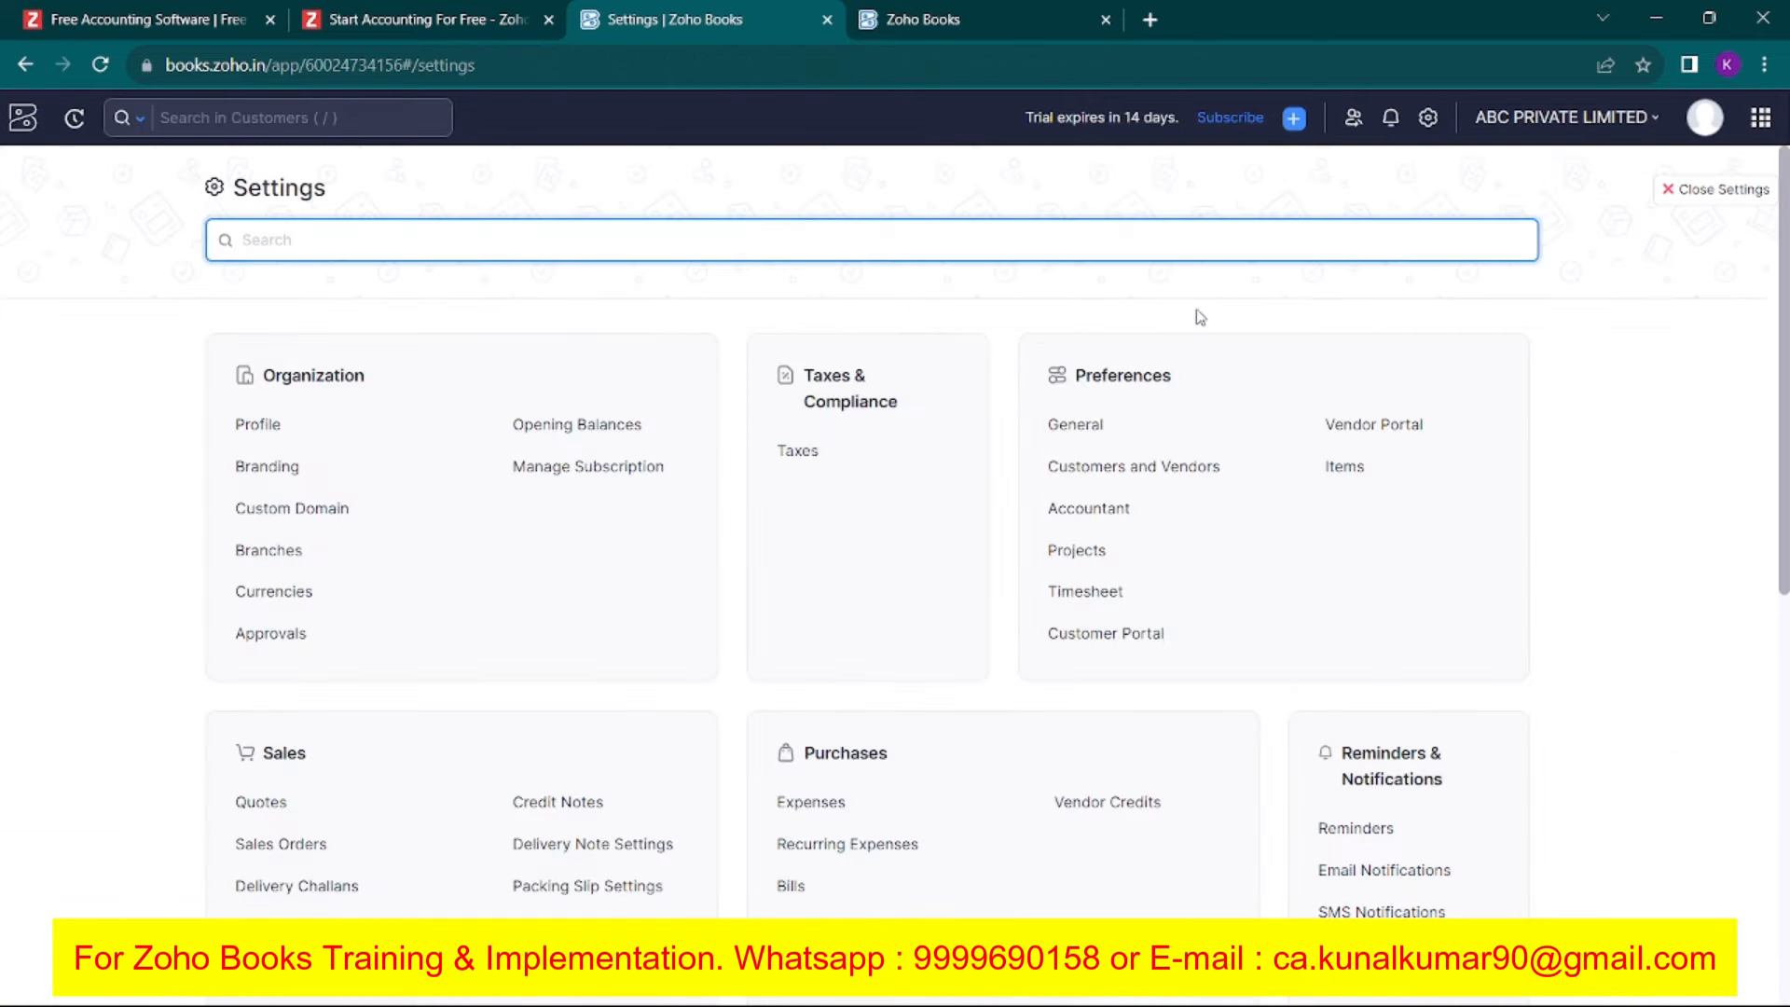
# In General preferences, preview the current organization address format.
pyautogui.click(1076, 426)
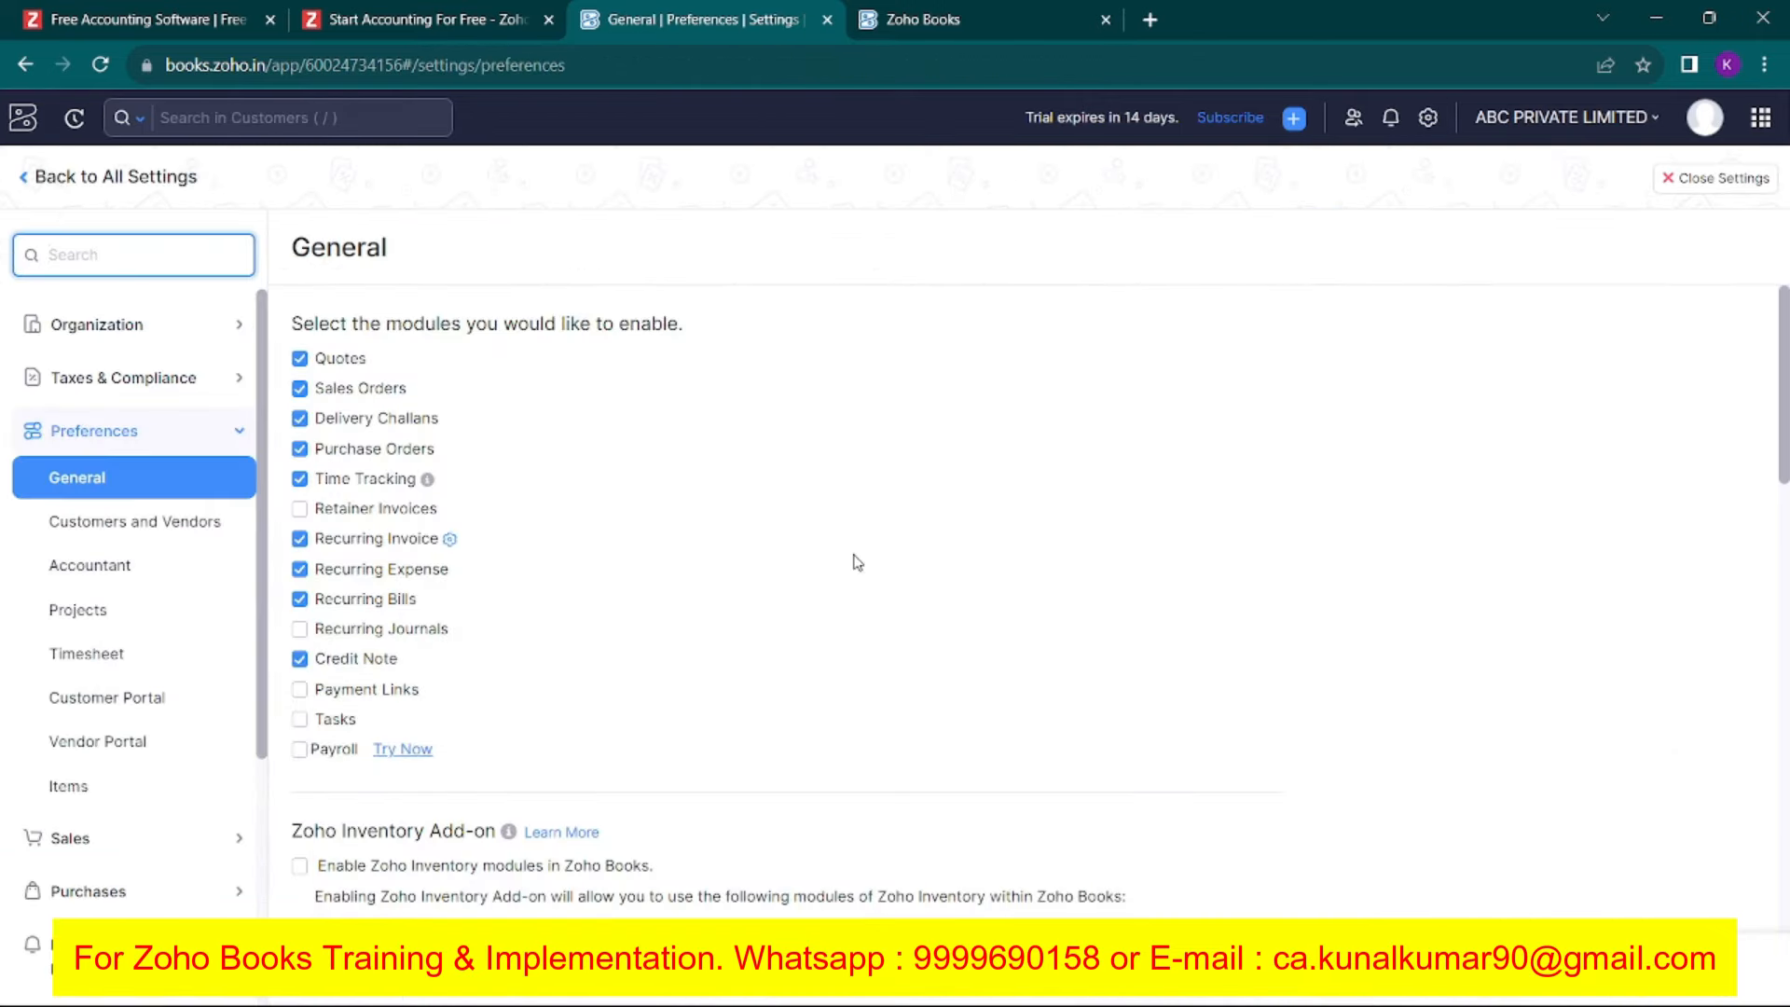
pyautogui.scroll(-10, 851, 560)
pyautogui.scroll(-10, 853, 561)
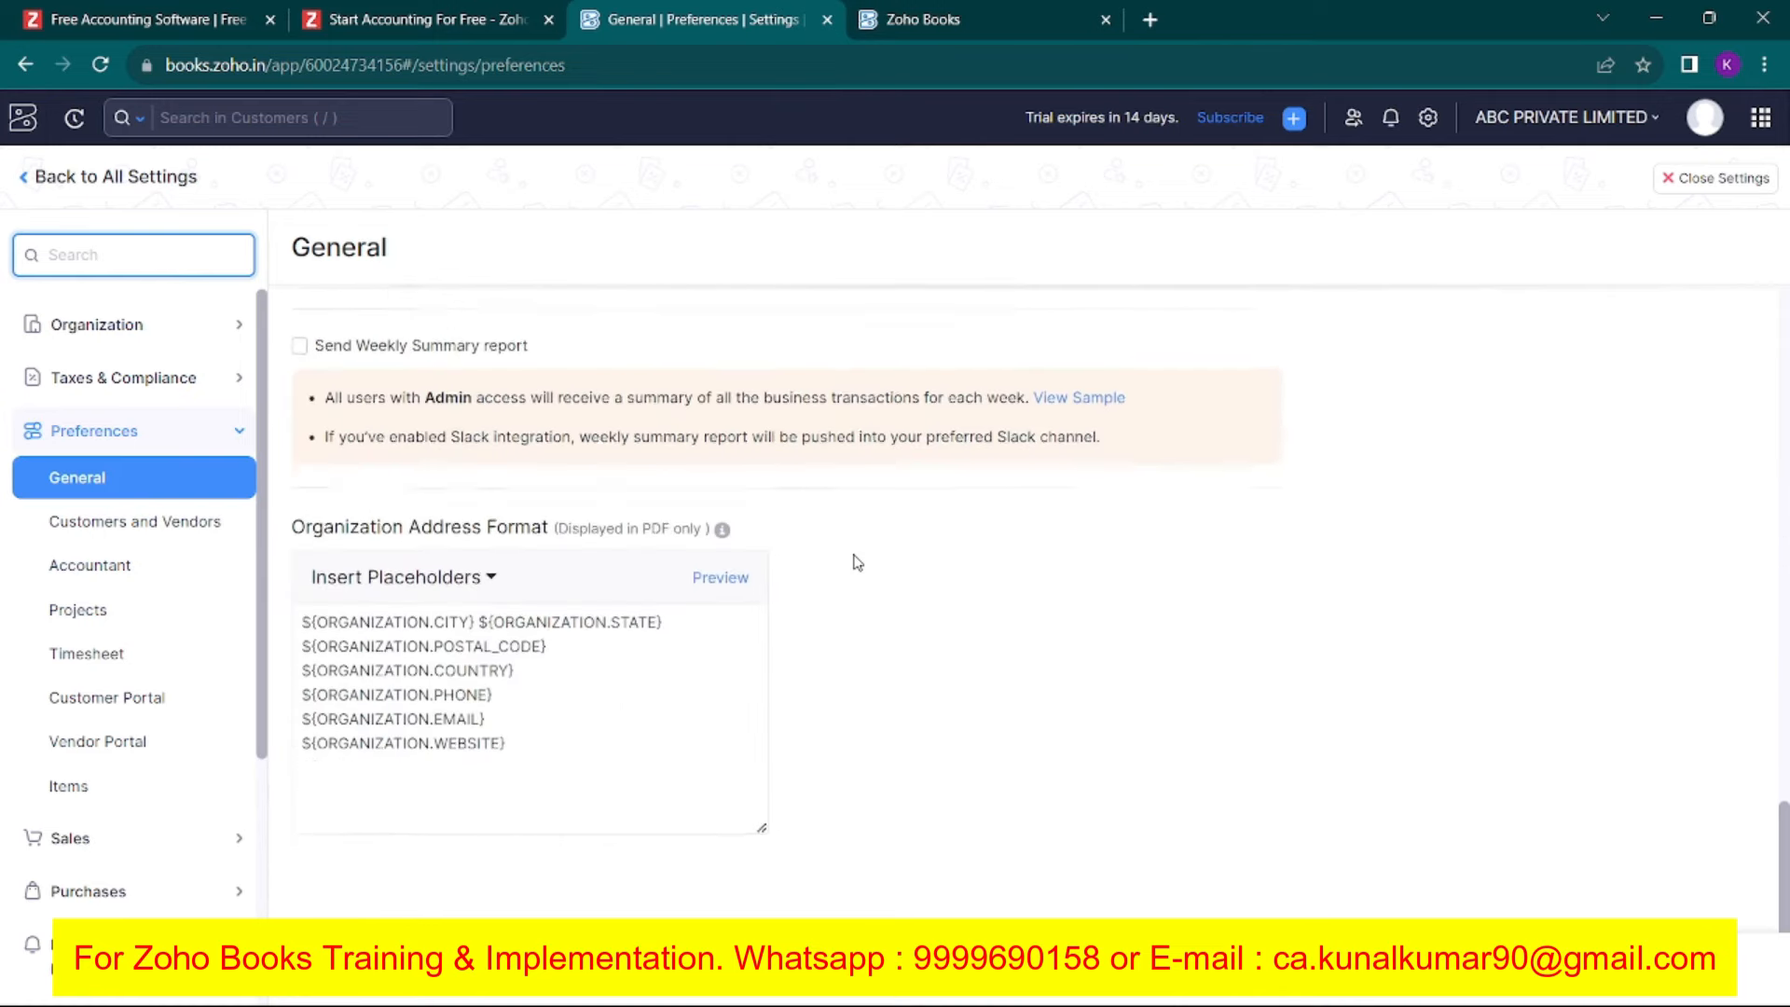
pyautogui.click(526, 718)
pyautogui.click(725, 557)
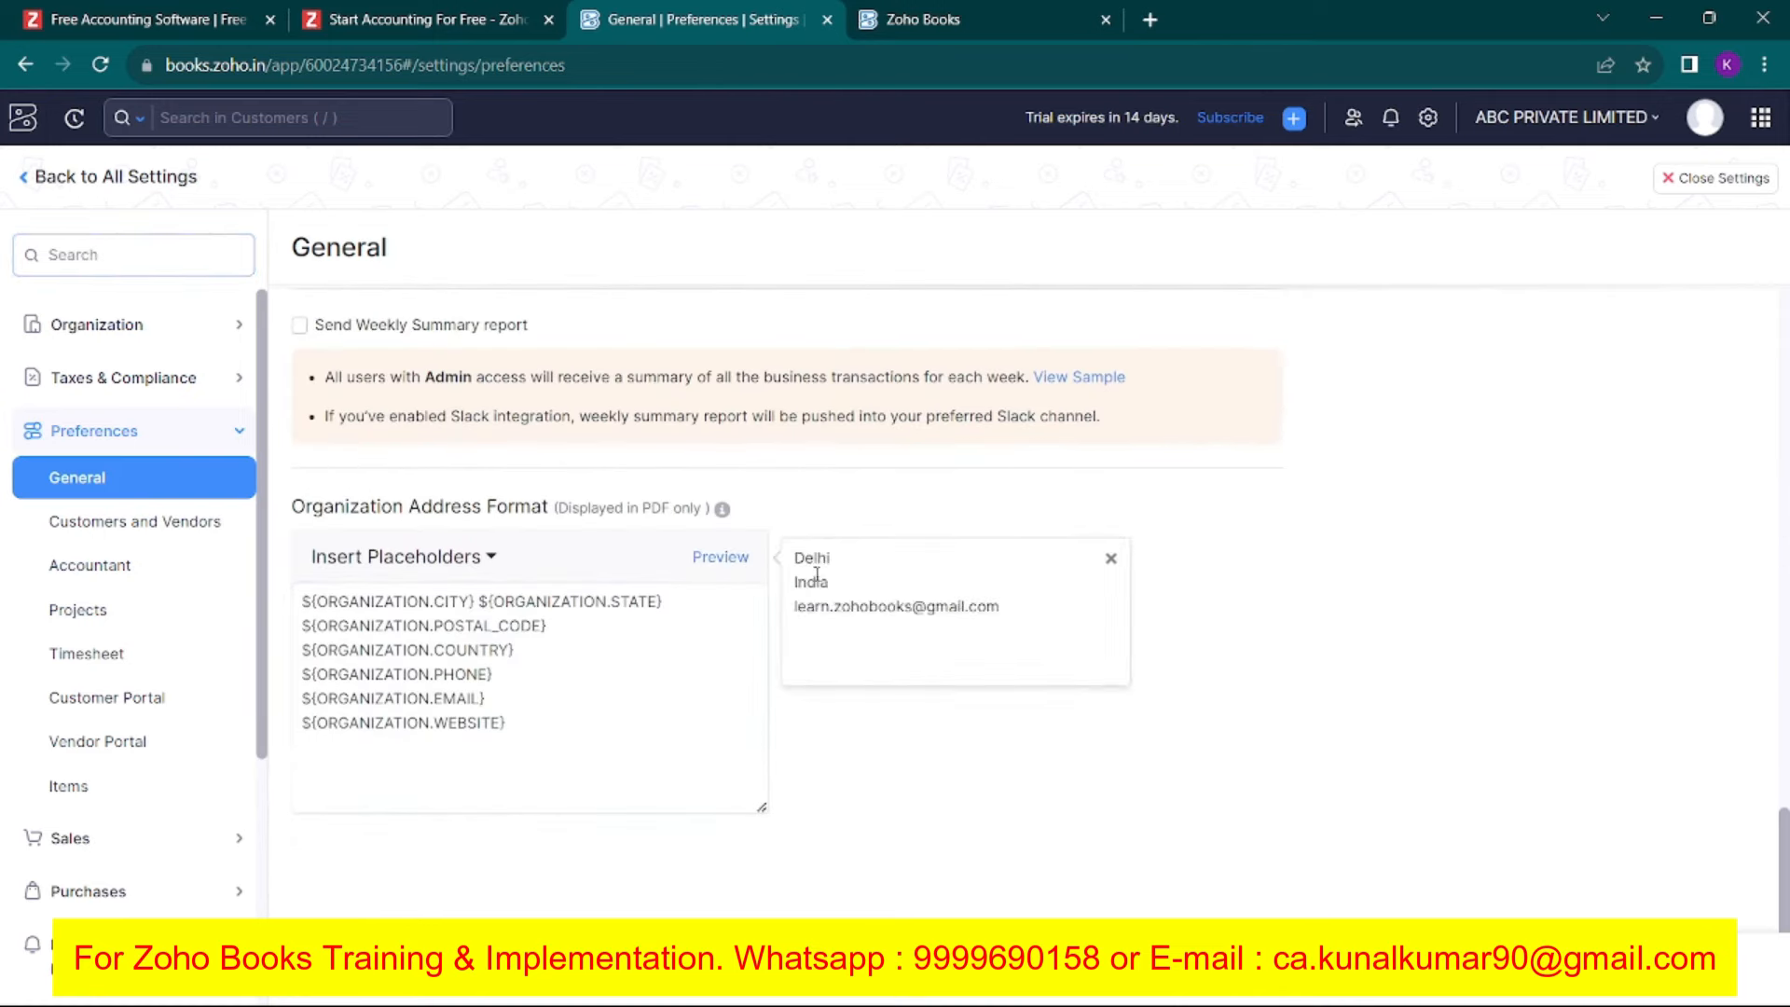
pyautogui.click(539, 733)
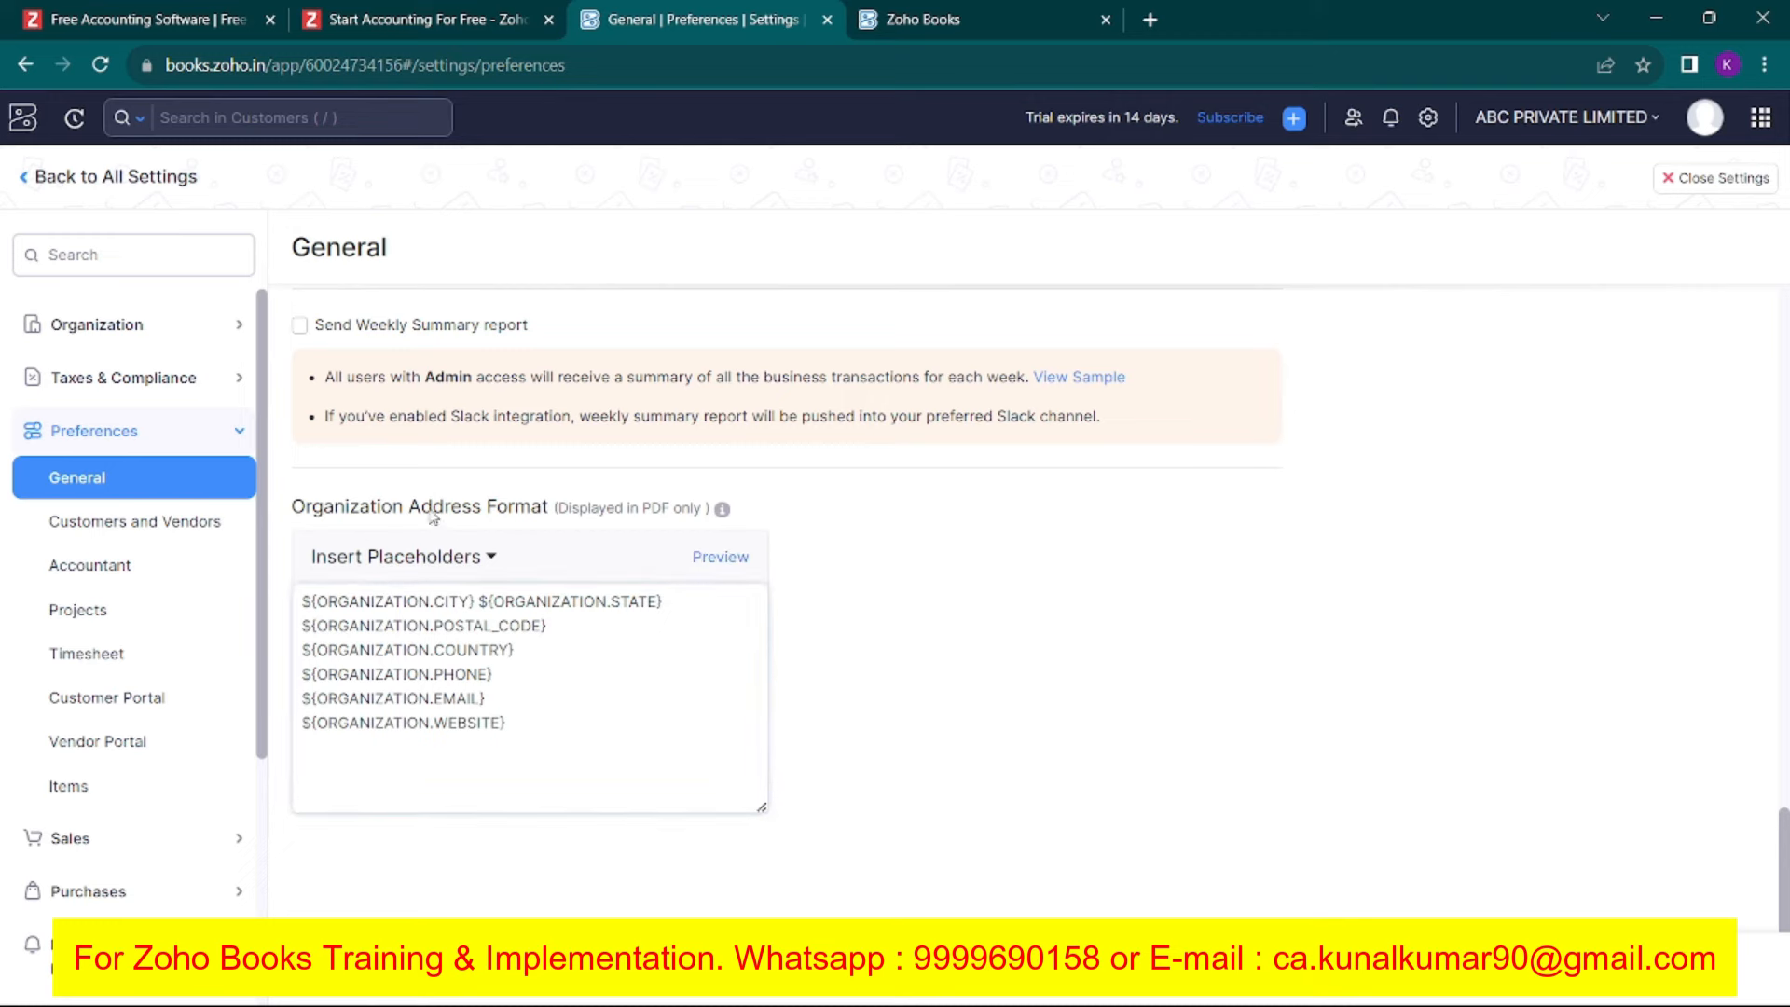
# Append Street Address1 and Street Address2 placeholders to the address format and save the preferences.
pyautogui.click(488, 557)
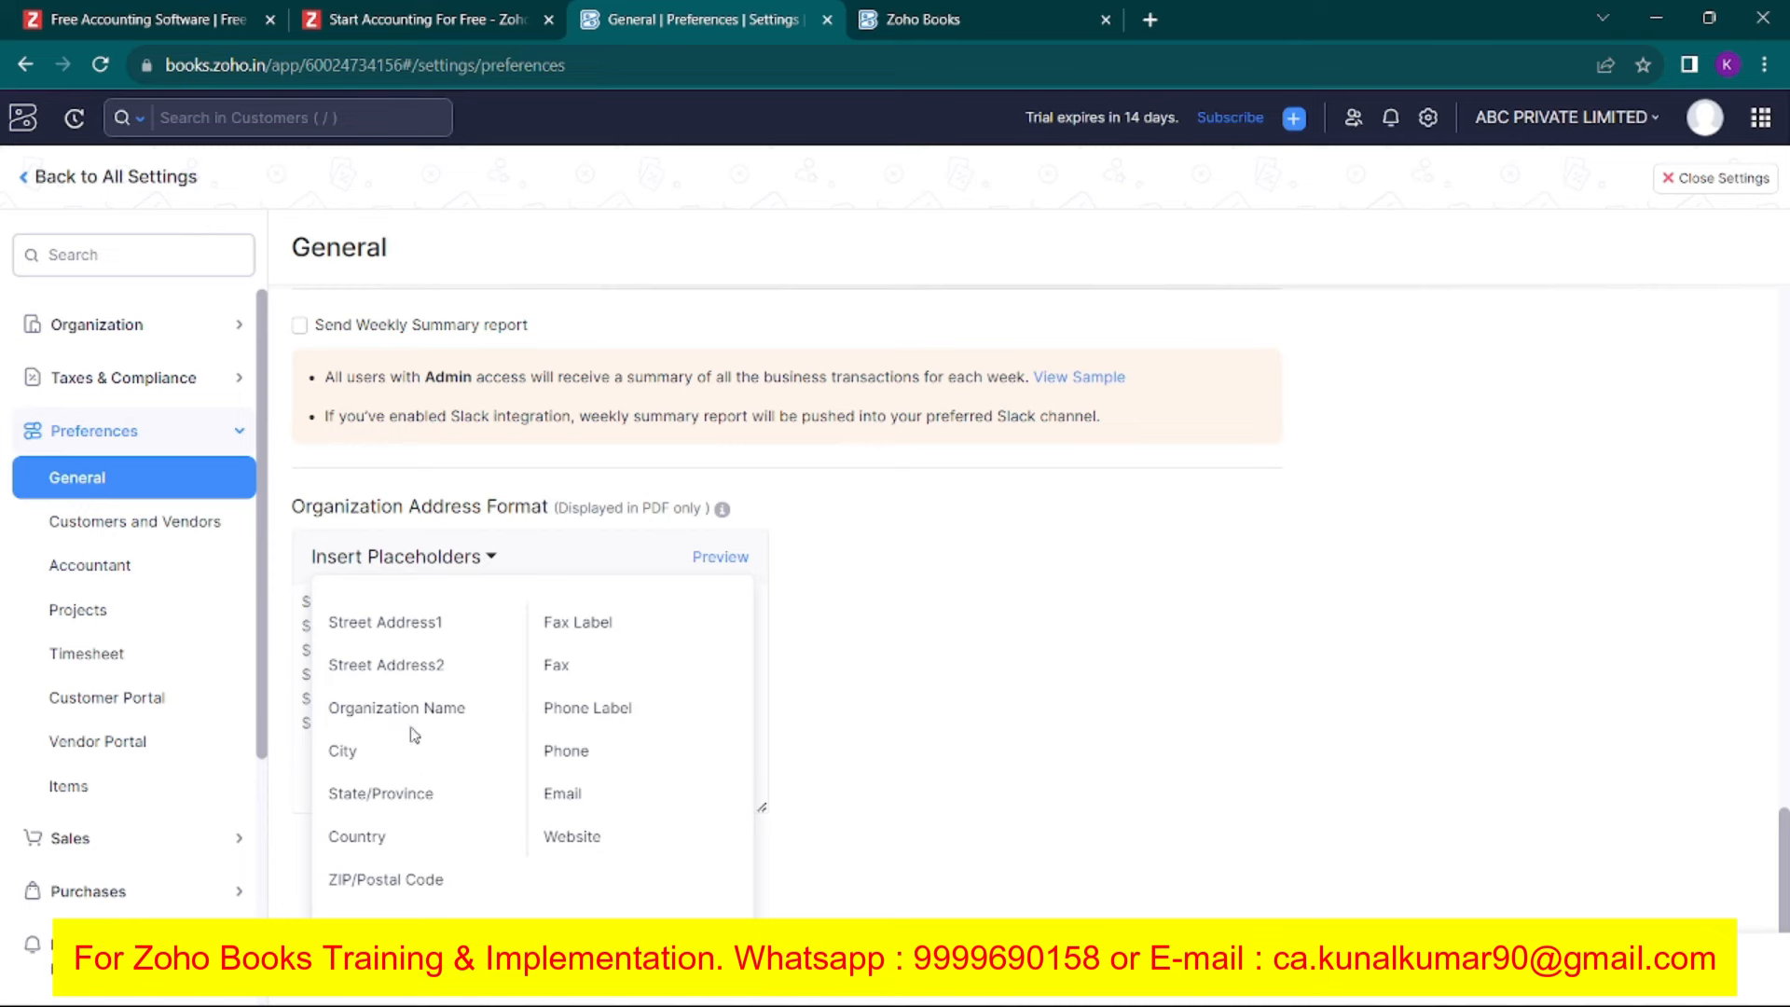
pyautogui.click(387, 643)
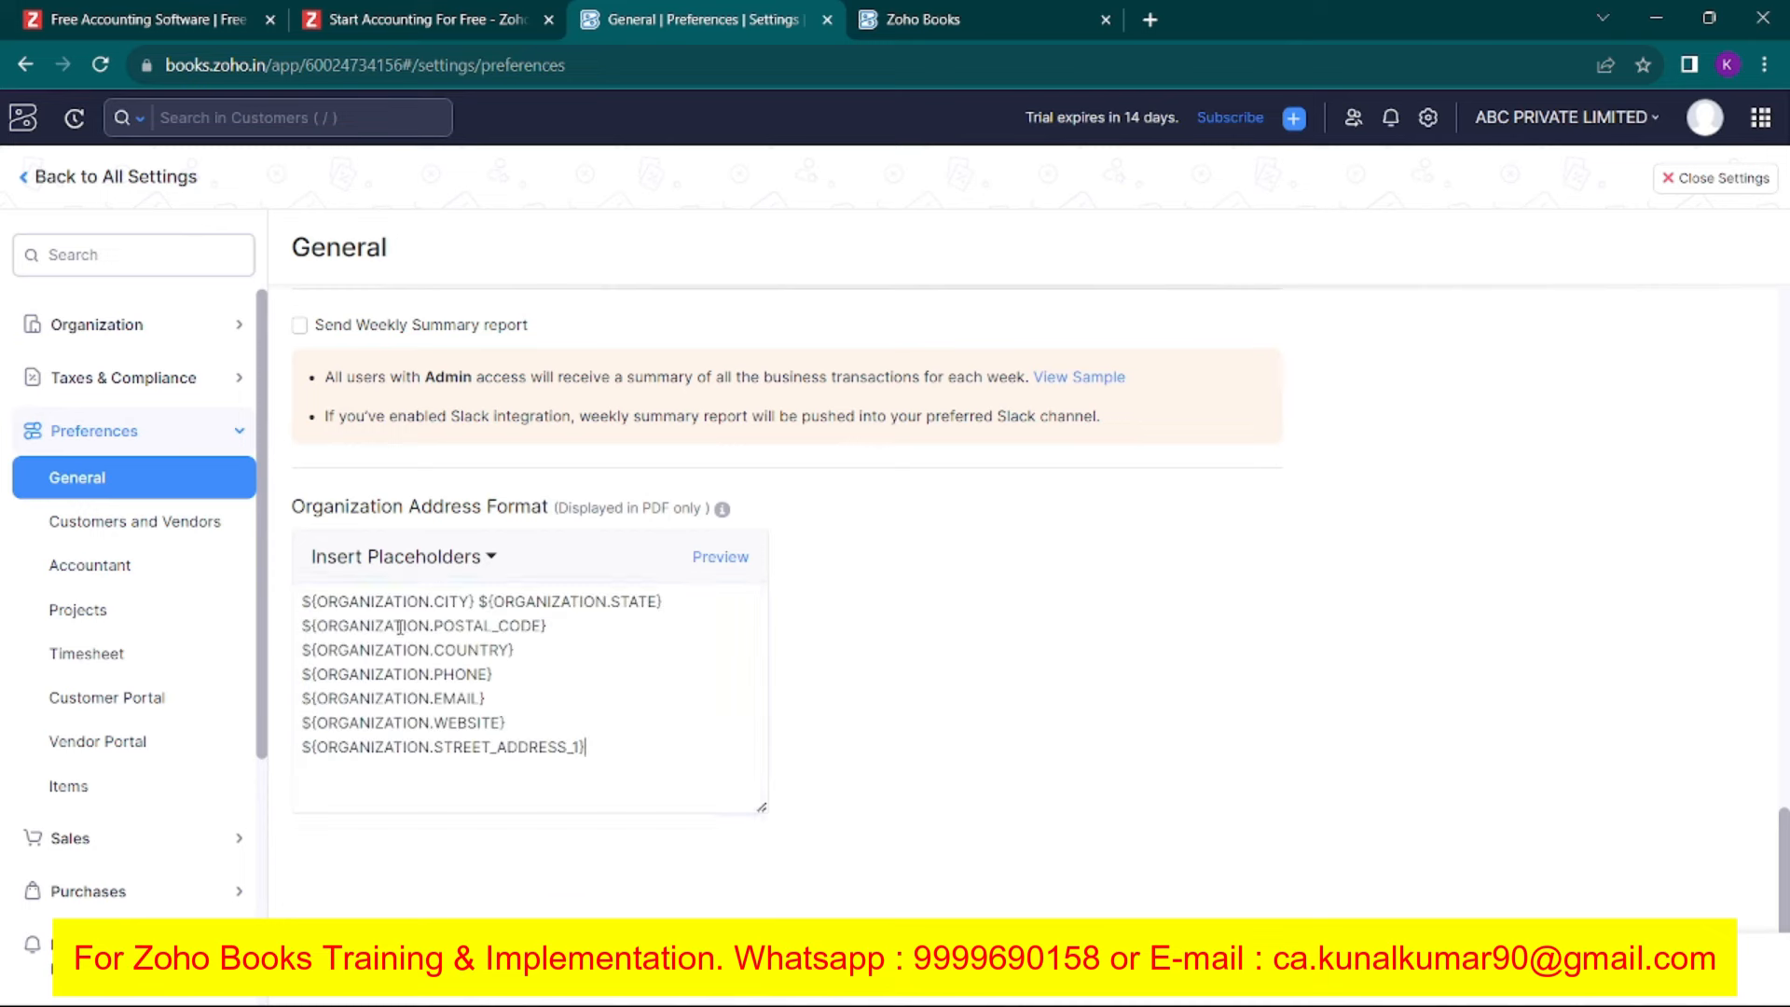
pyautogui.click(477, 561)
pyautogui.click(466, 668)
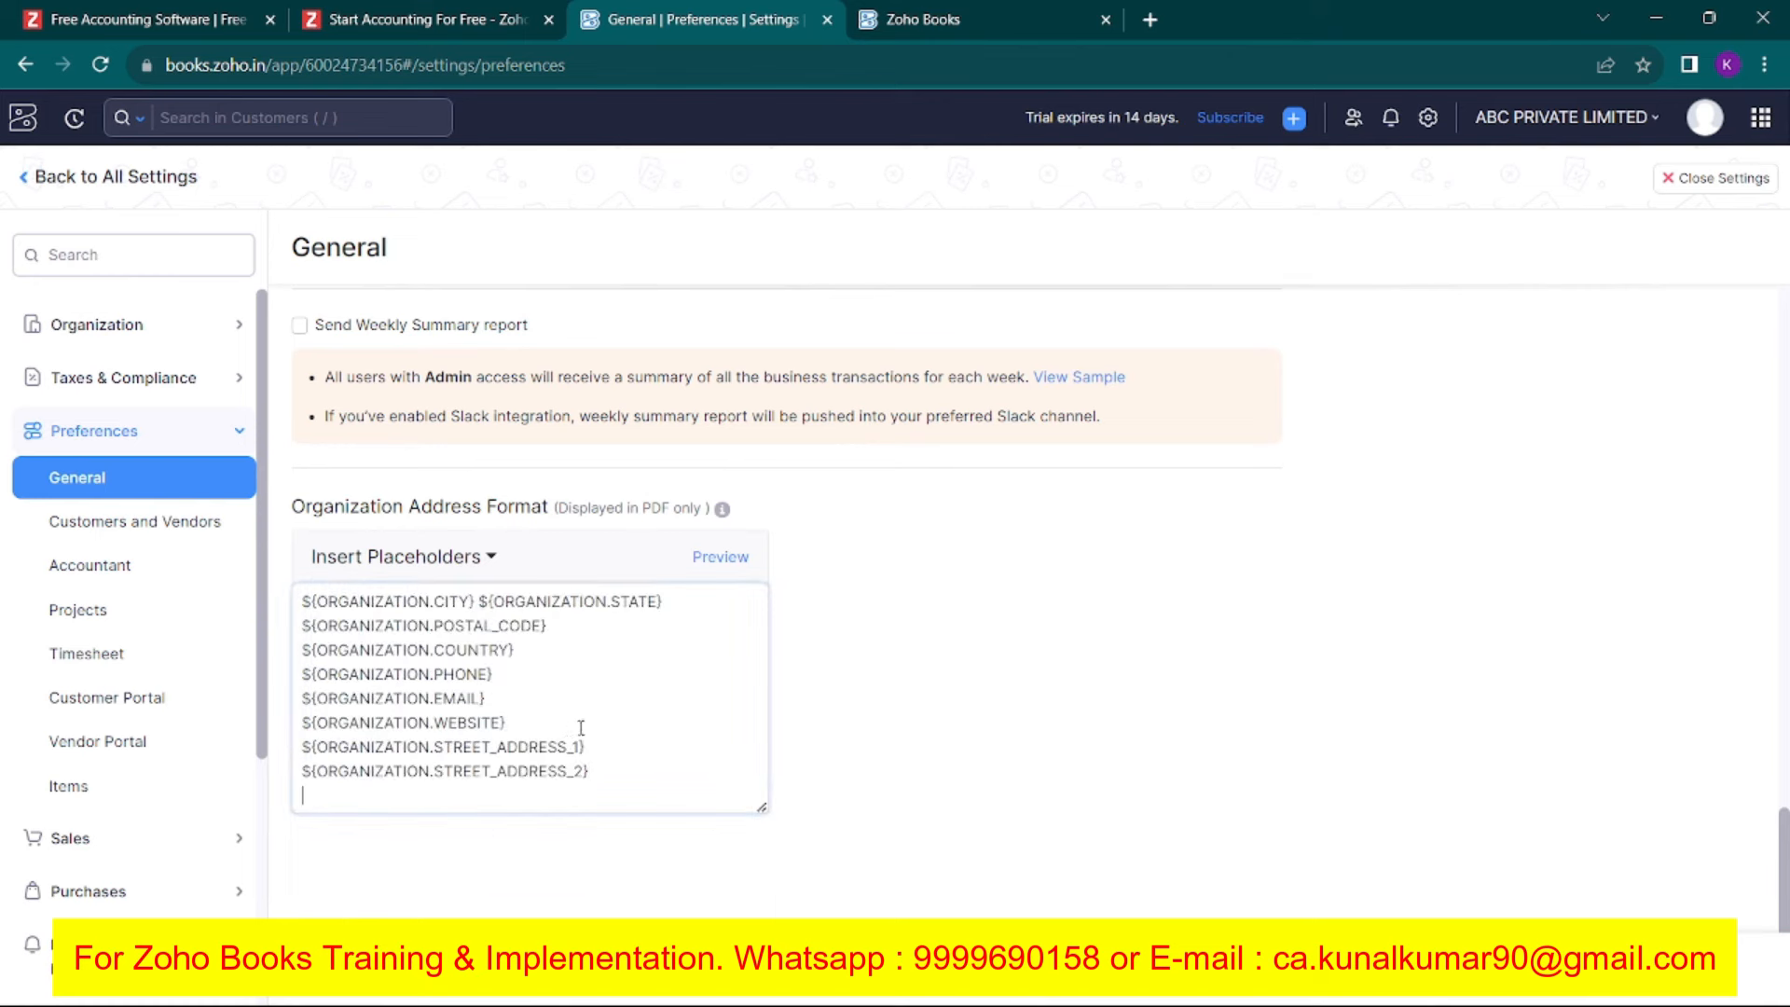
pyautogui.click(716, 559)
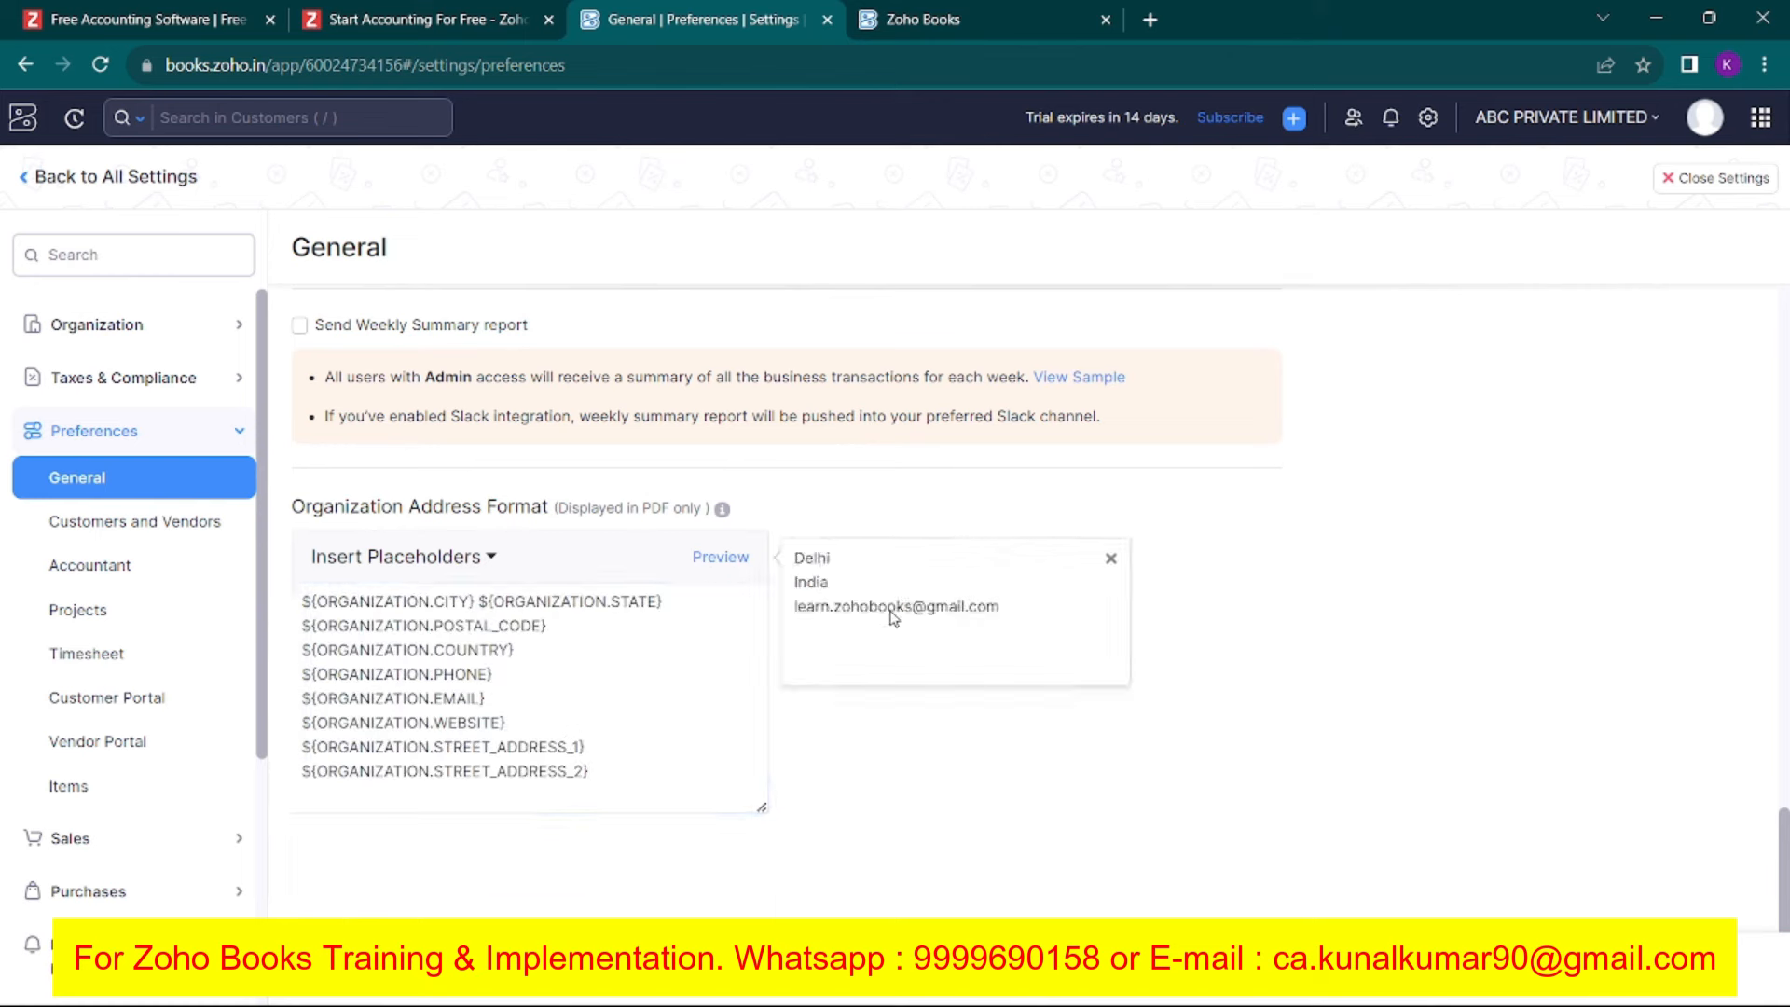
pyautogui.click(603, 770)
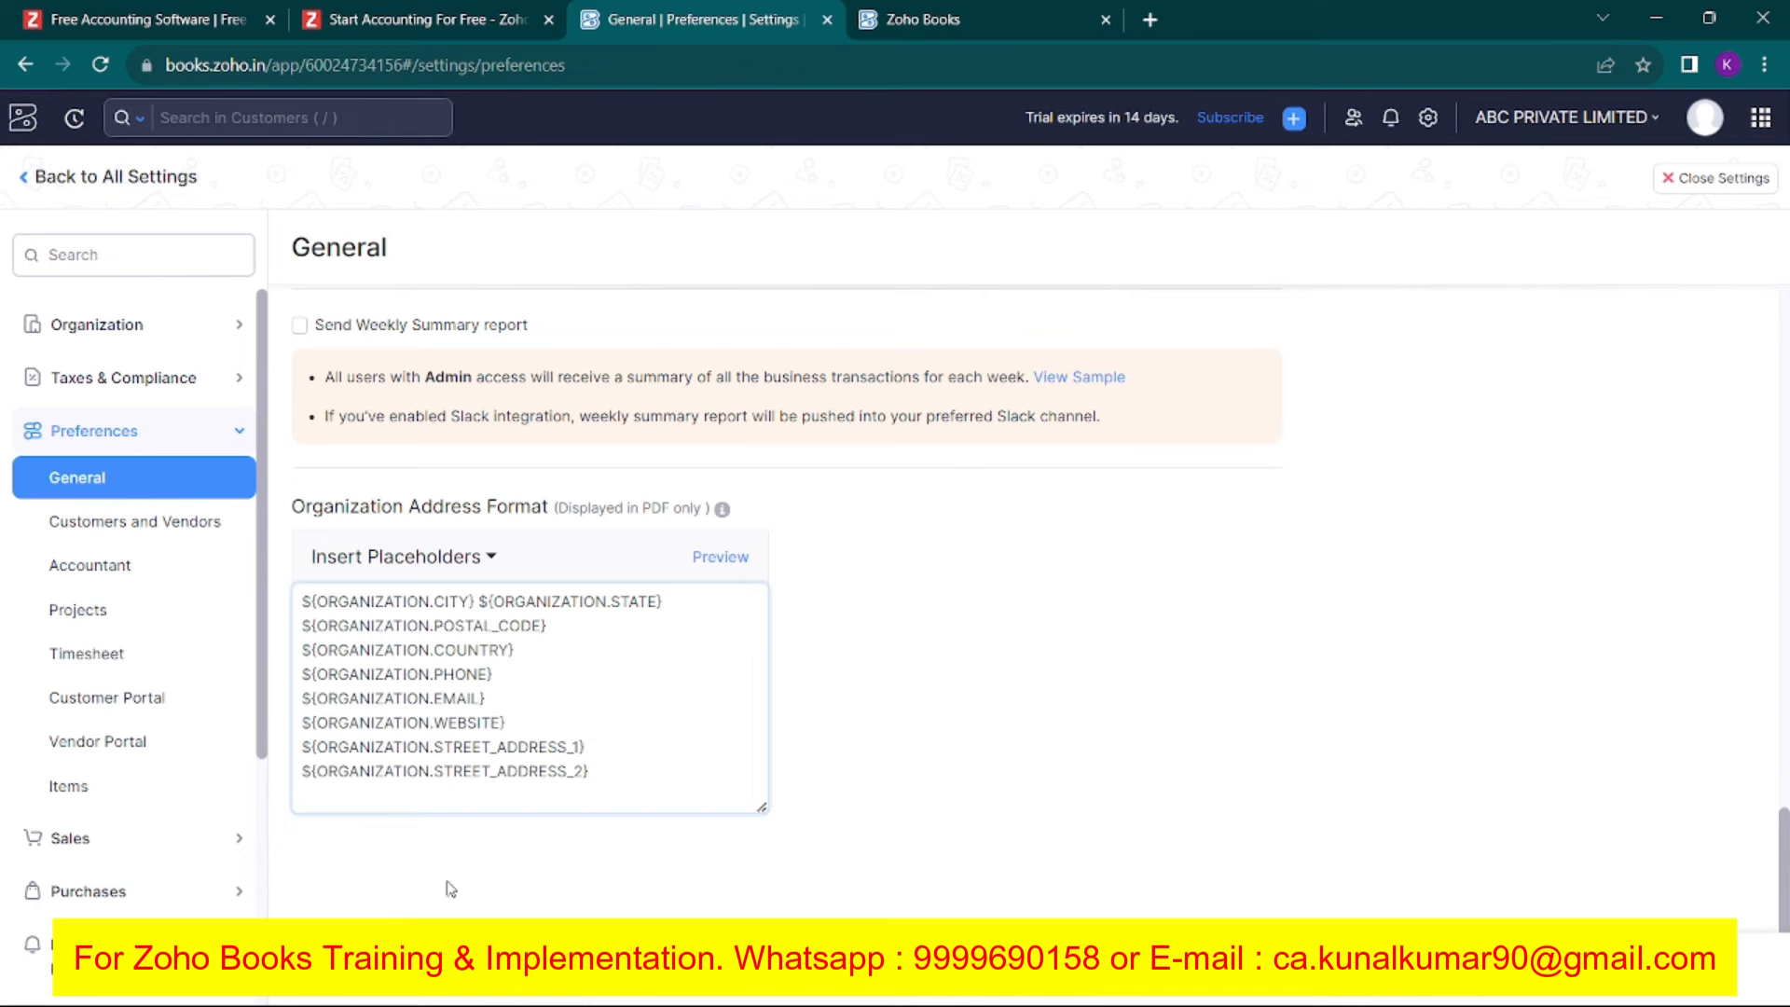
pyautogui.click(324, 966)
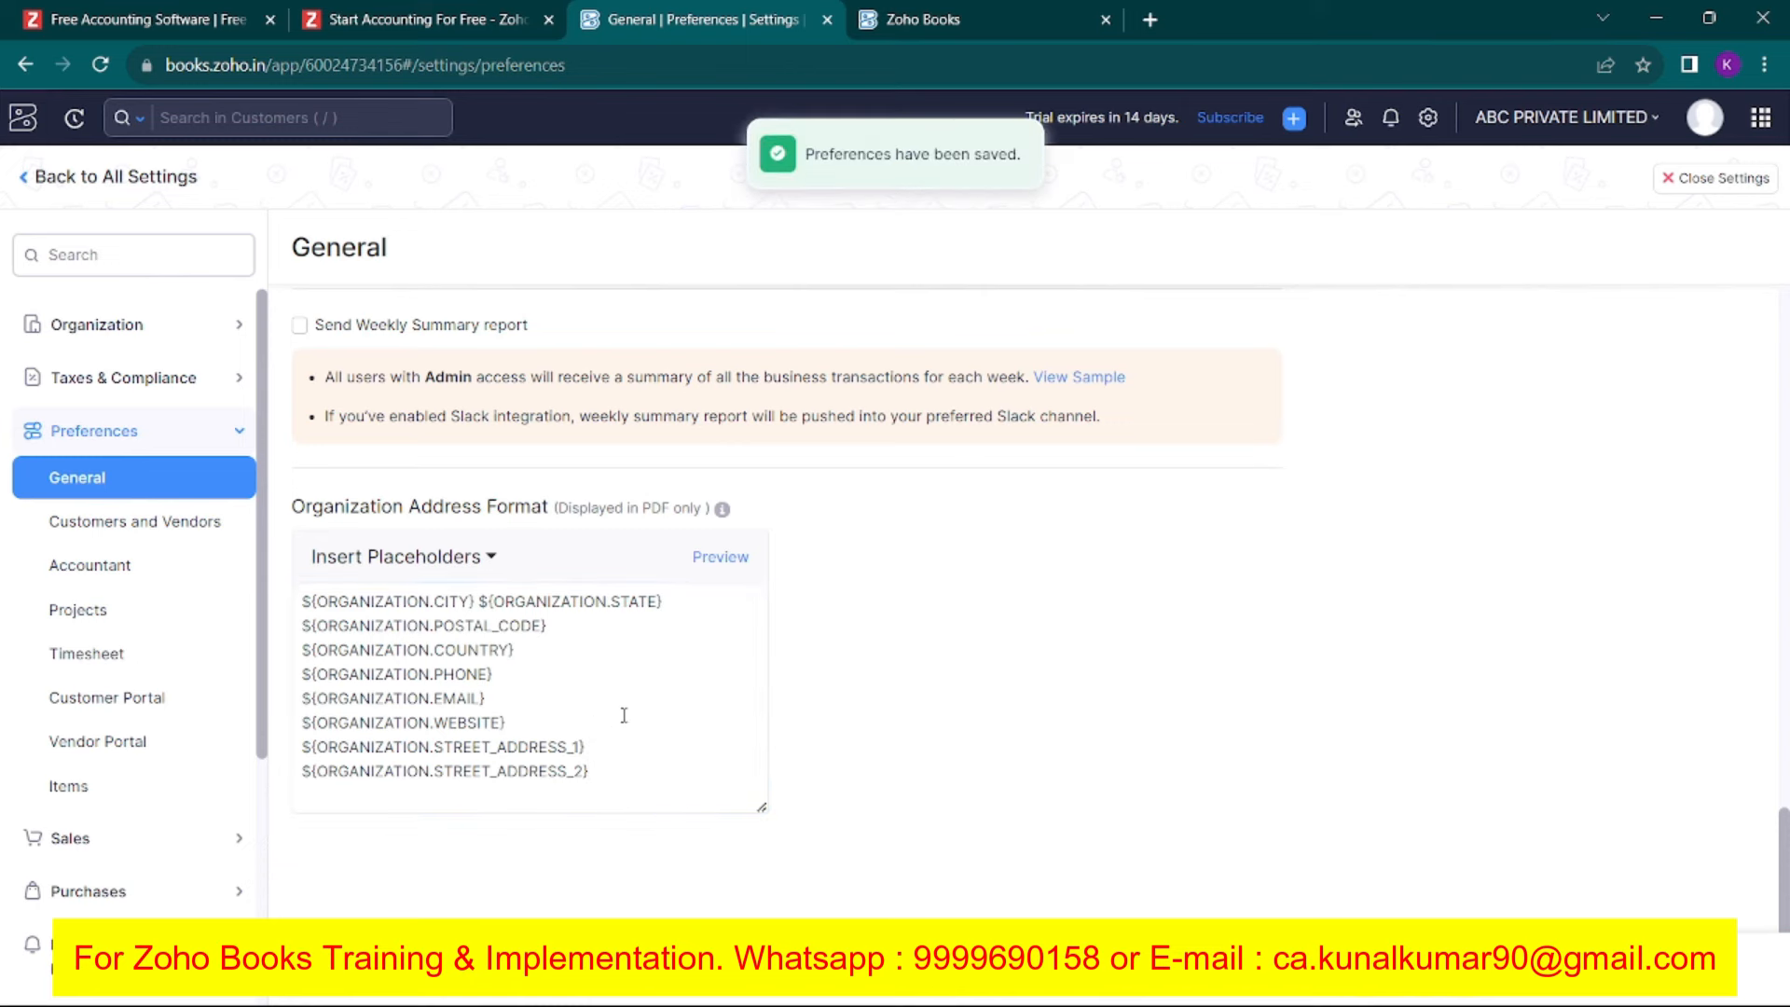
pyautogui.click(1427, 118)
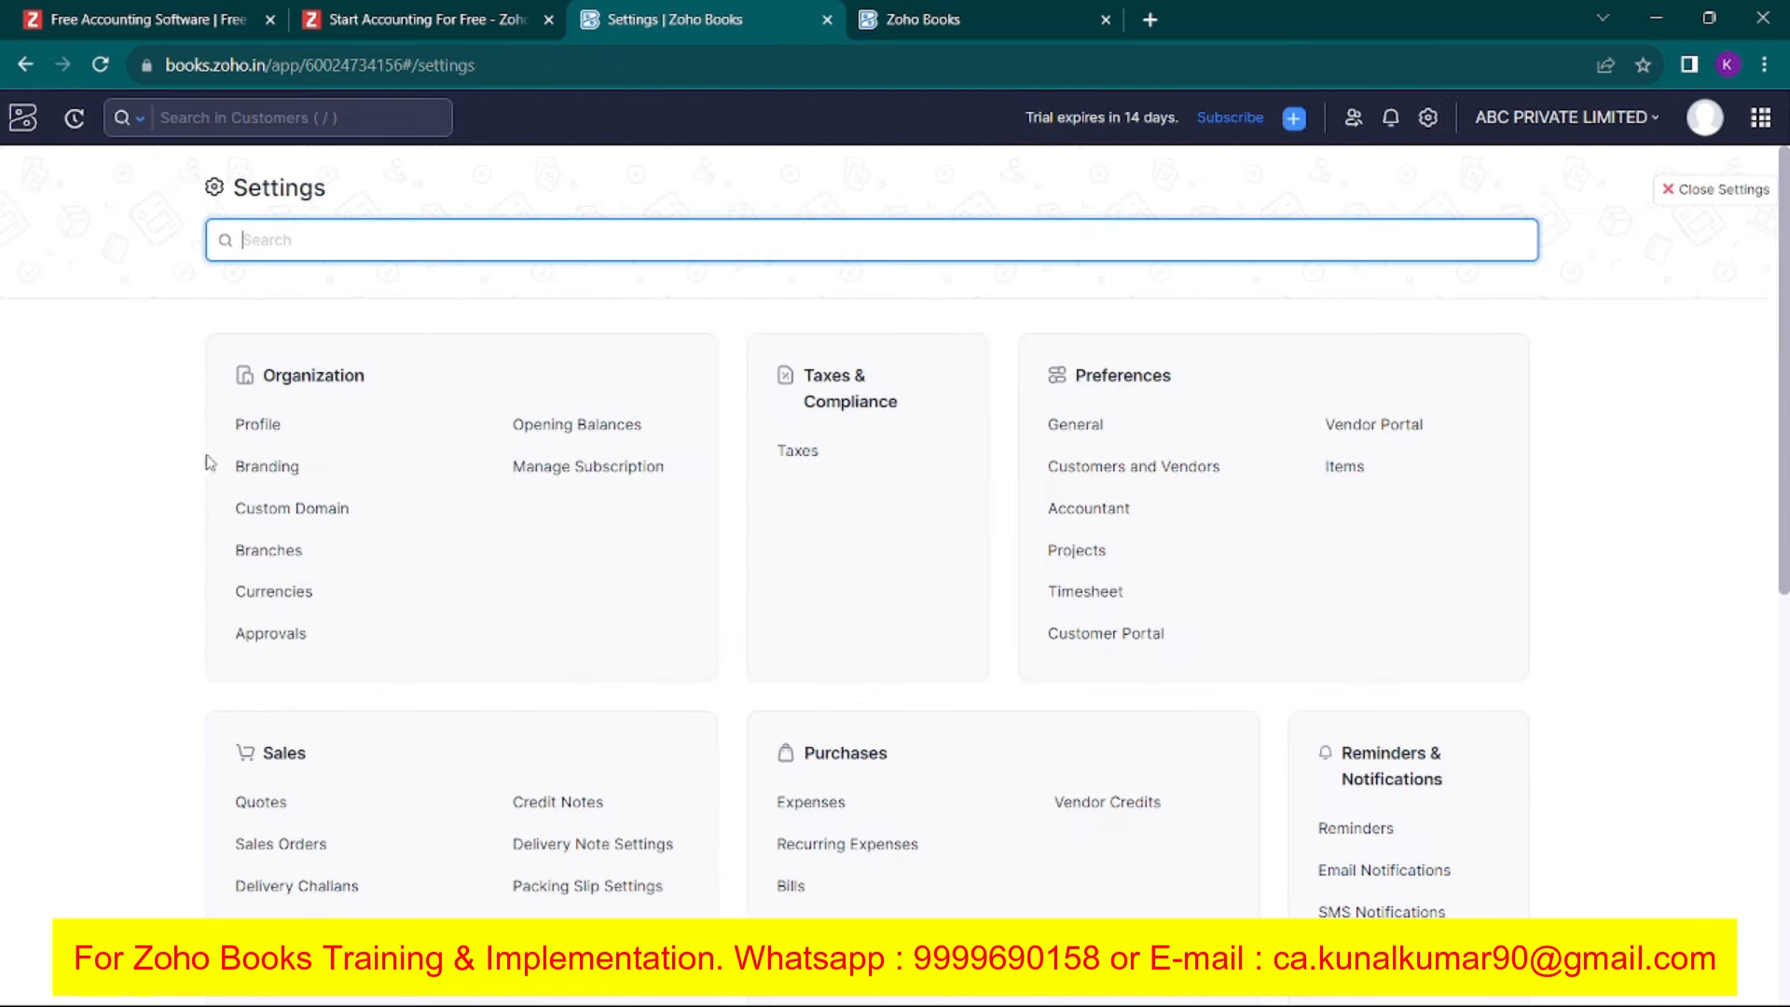
# Check the address in the organization profile, then close Settings back to the draft invoice.
pyautogui.click(255, 424)
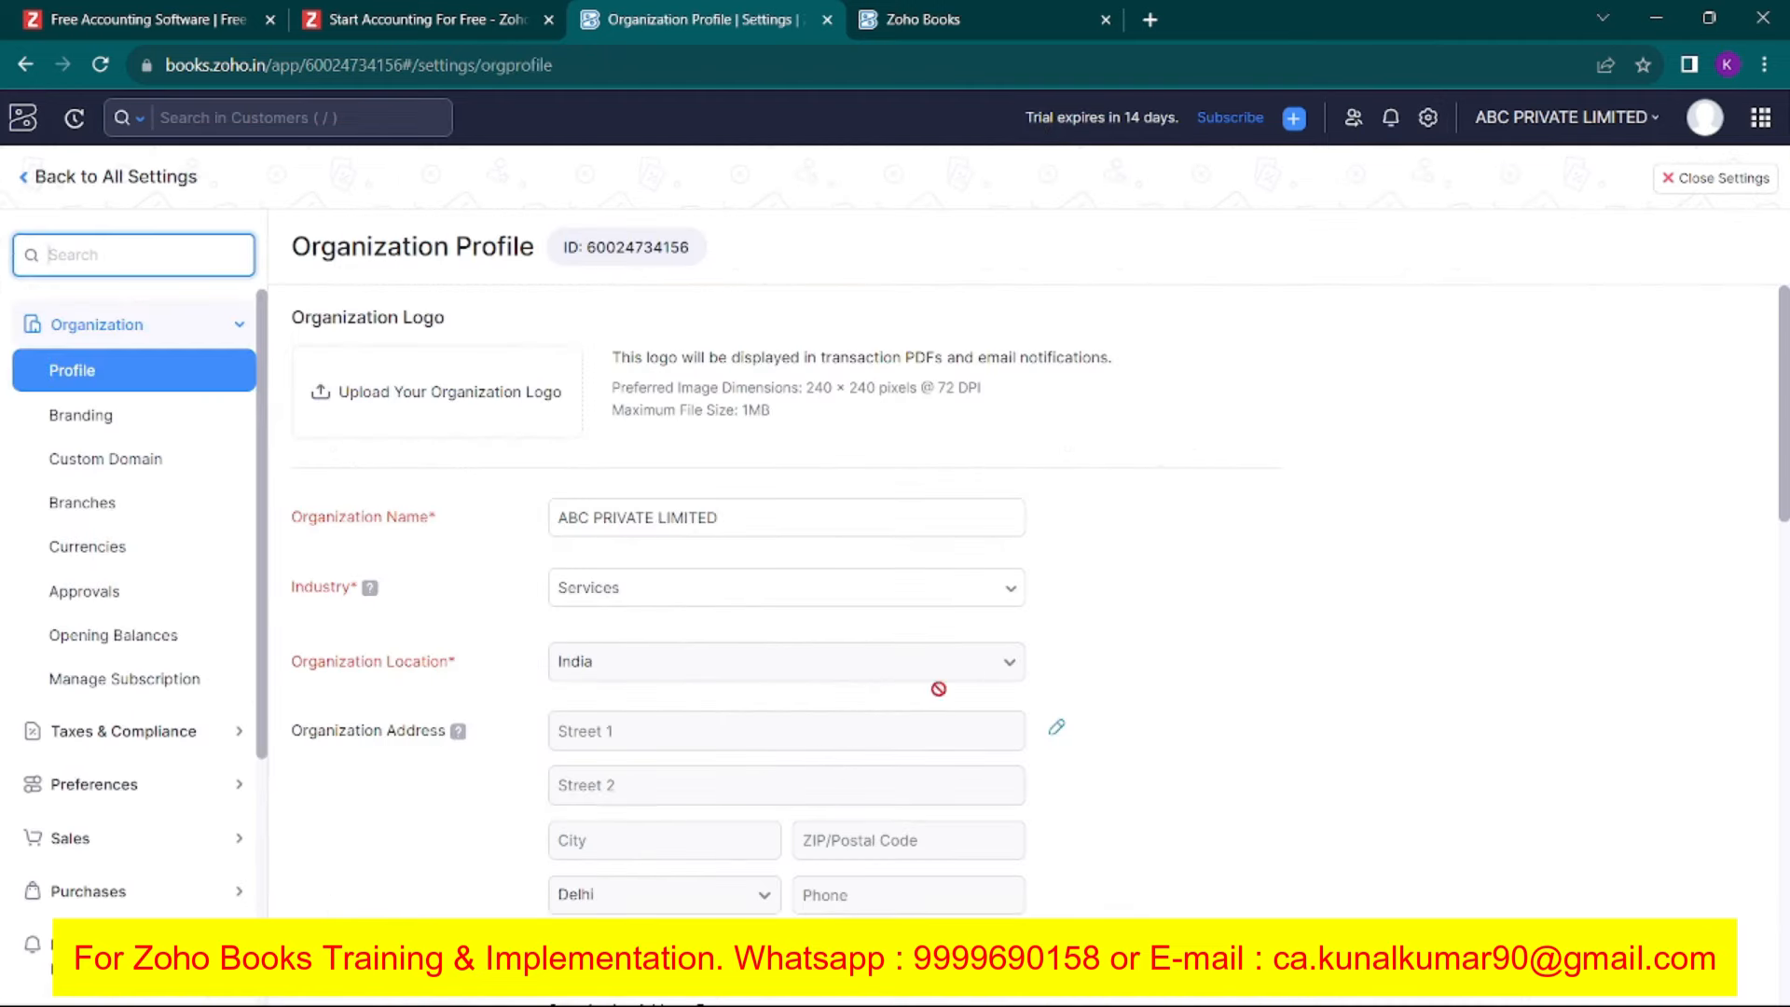
pyautogui.scroll(-2, 867, 624)
pyautogui.click(1056, 494)
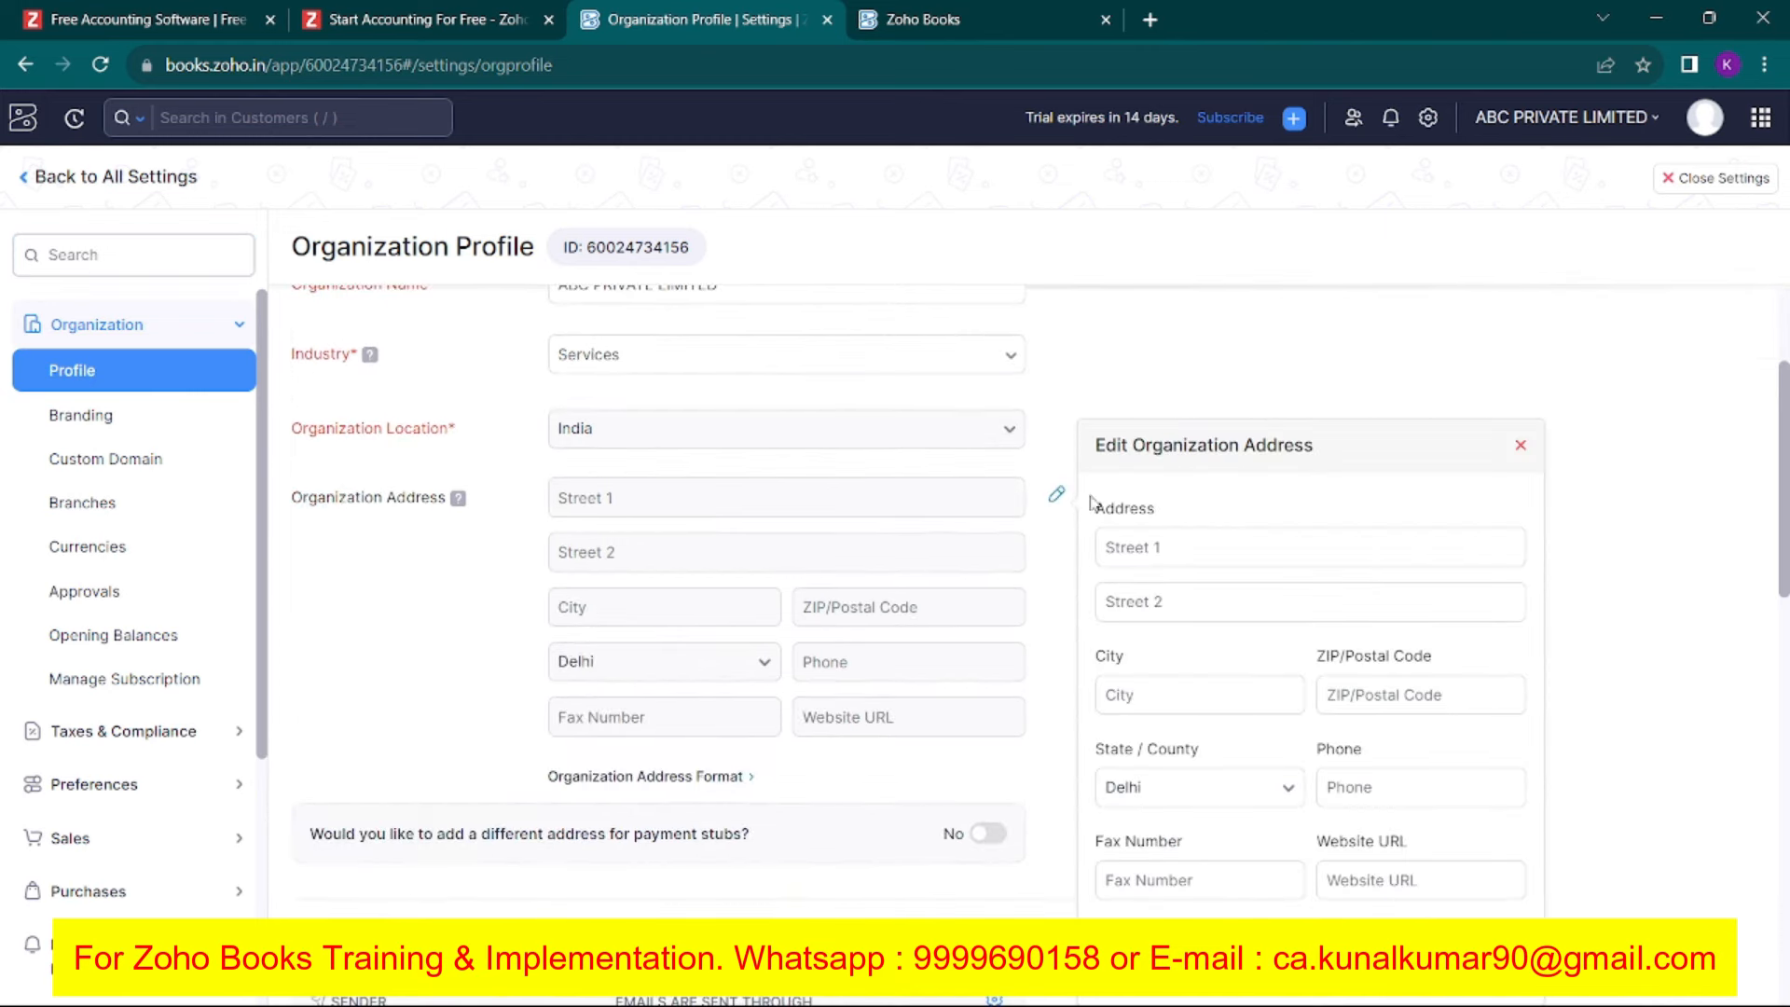
pyautogui.click(25, 179)
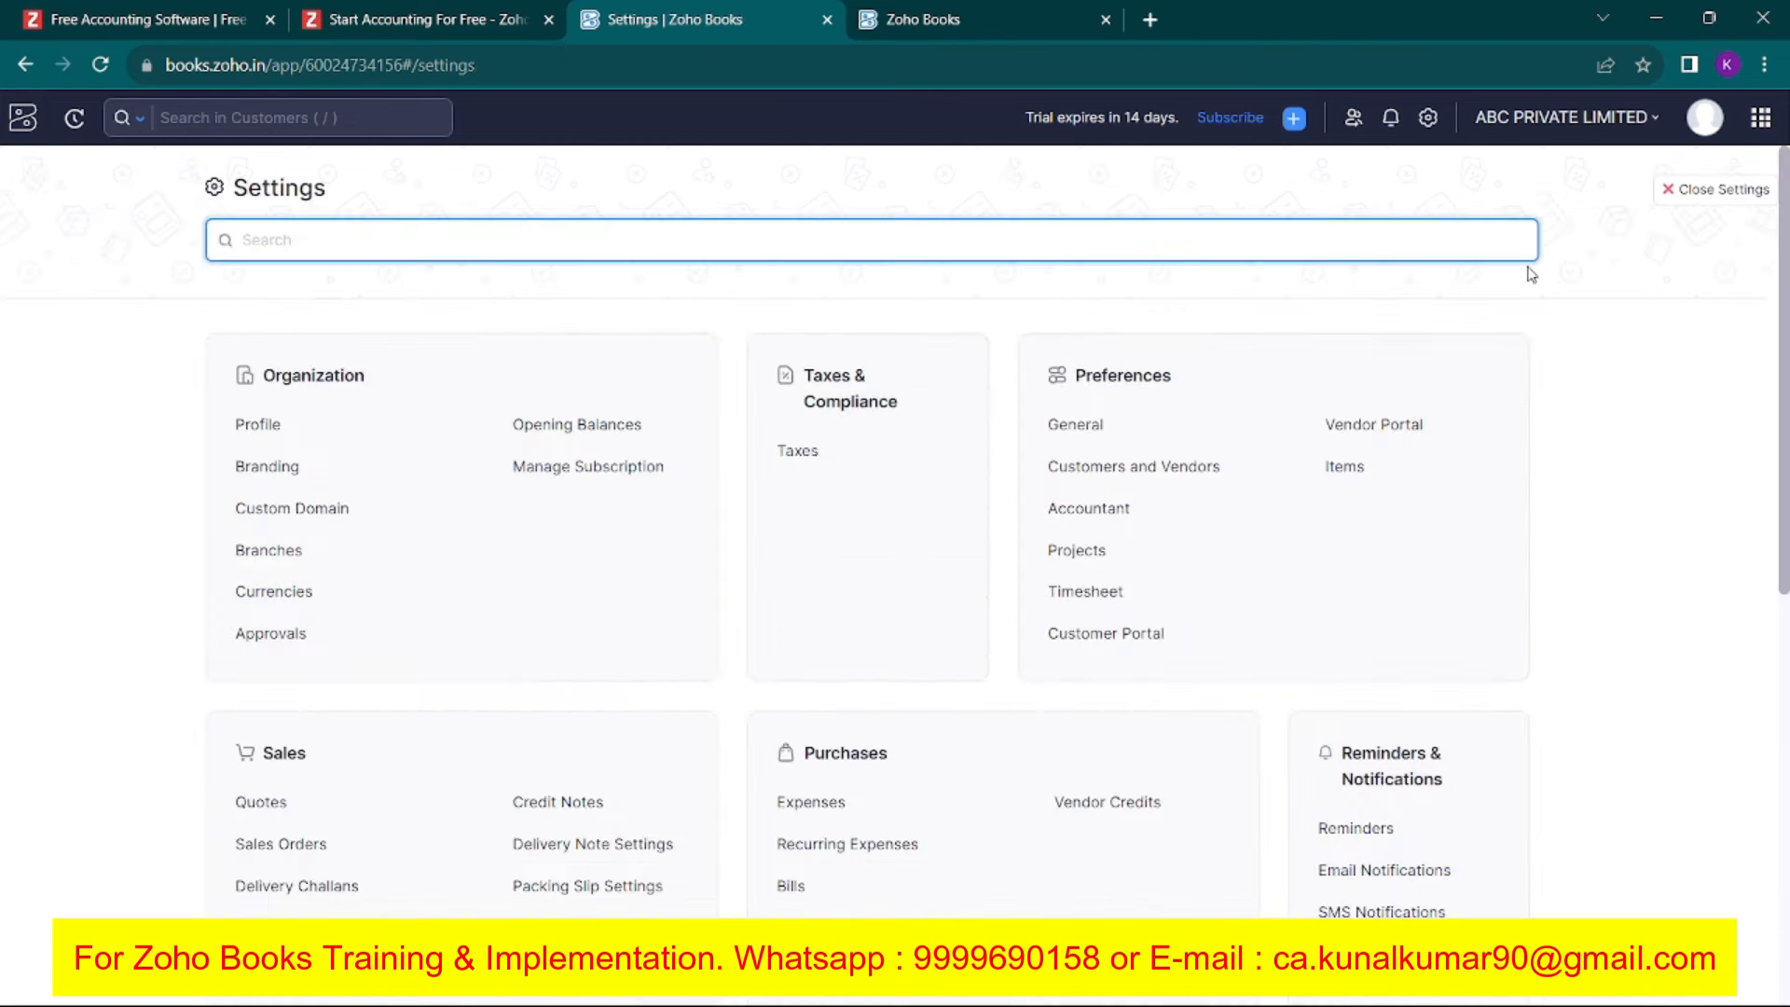
pyautogui.click(1687, 192)
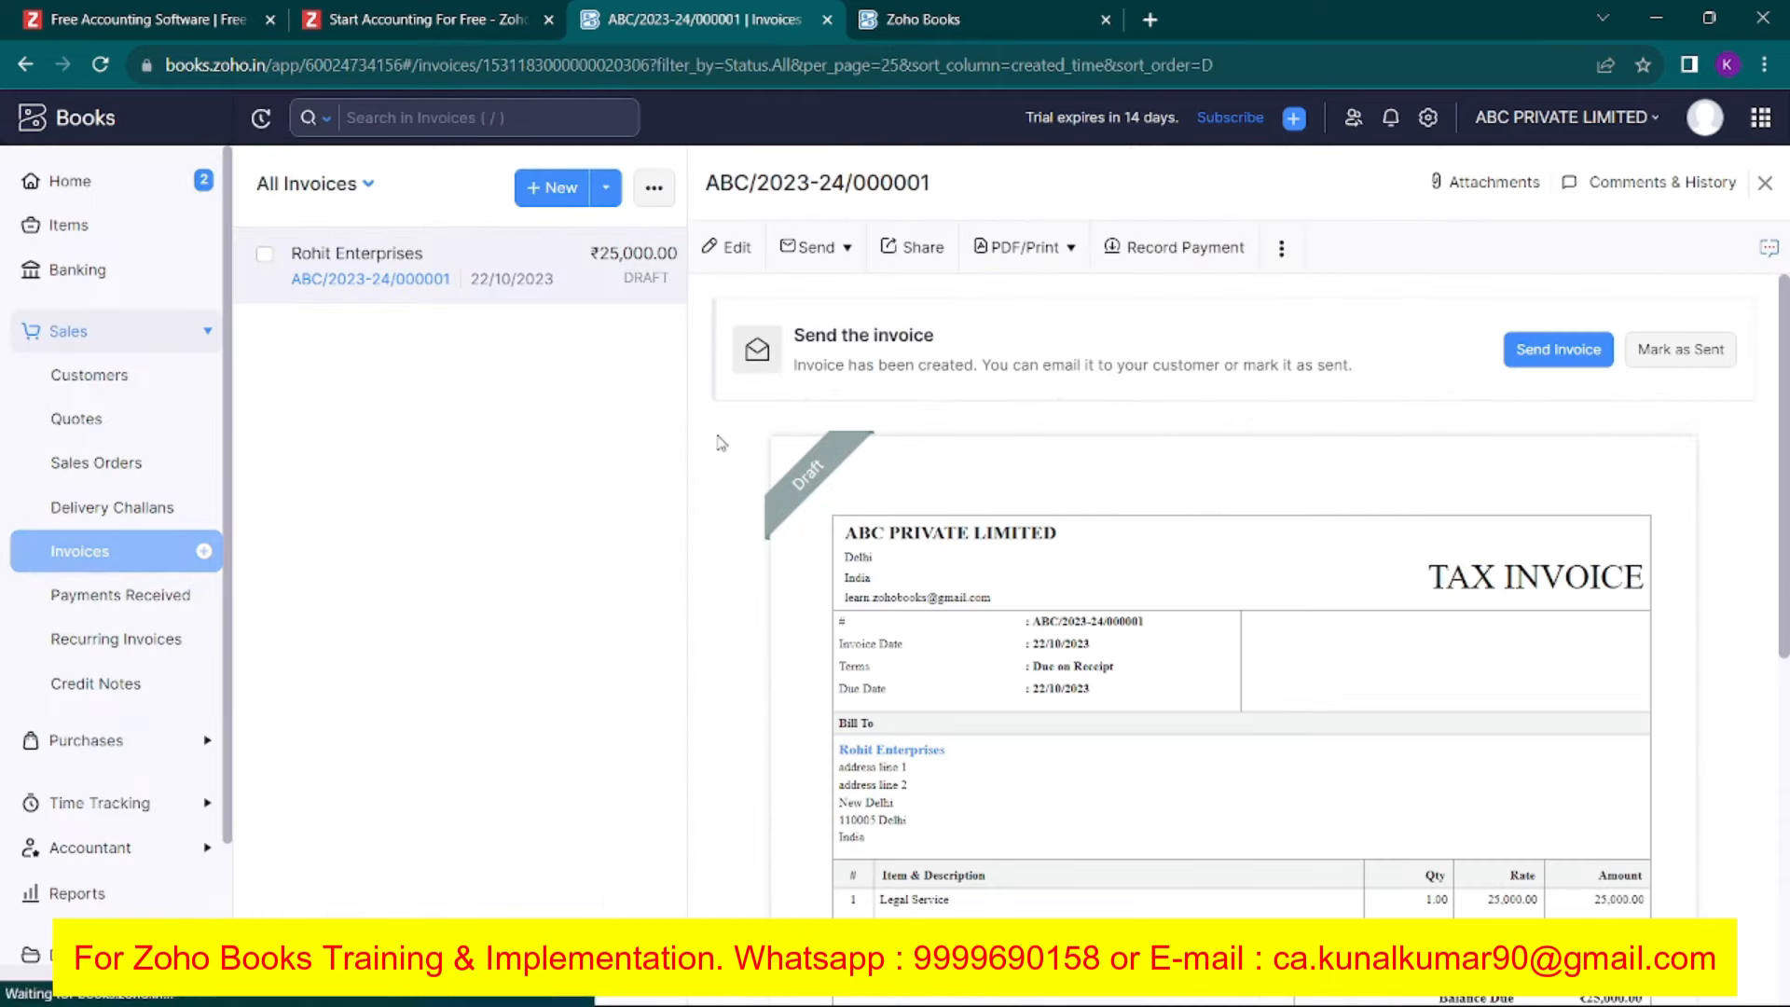
# Mark invoice ABC/2023-24/000001 as Sent and open a Send Mail draft to Rohit Enterprises.
pyautogui.click(1684, 364)
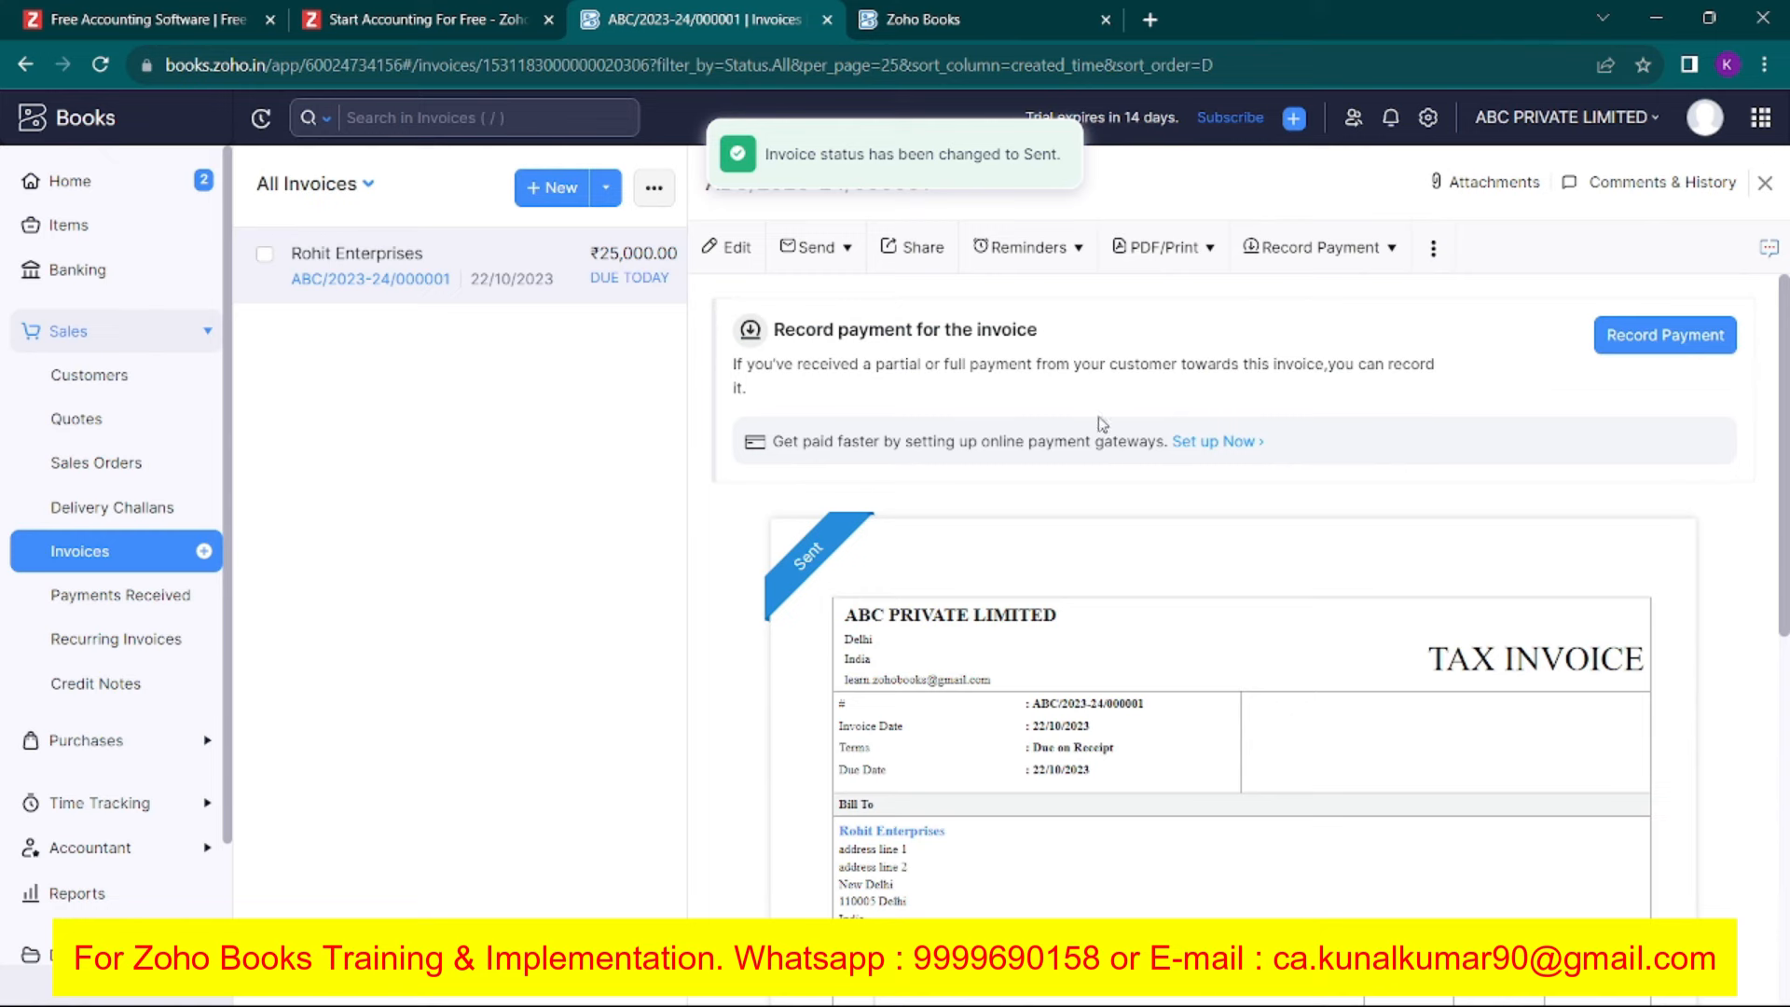
pyautogui.click(1316, 247)
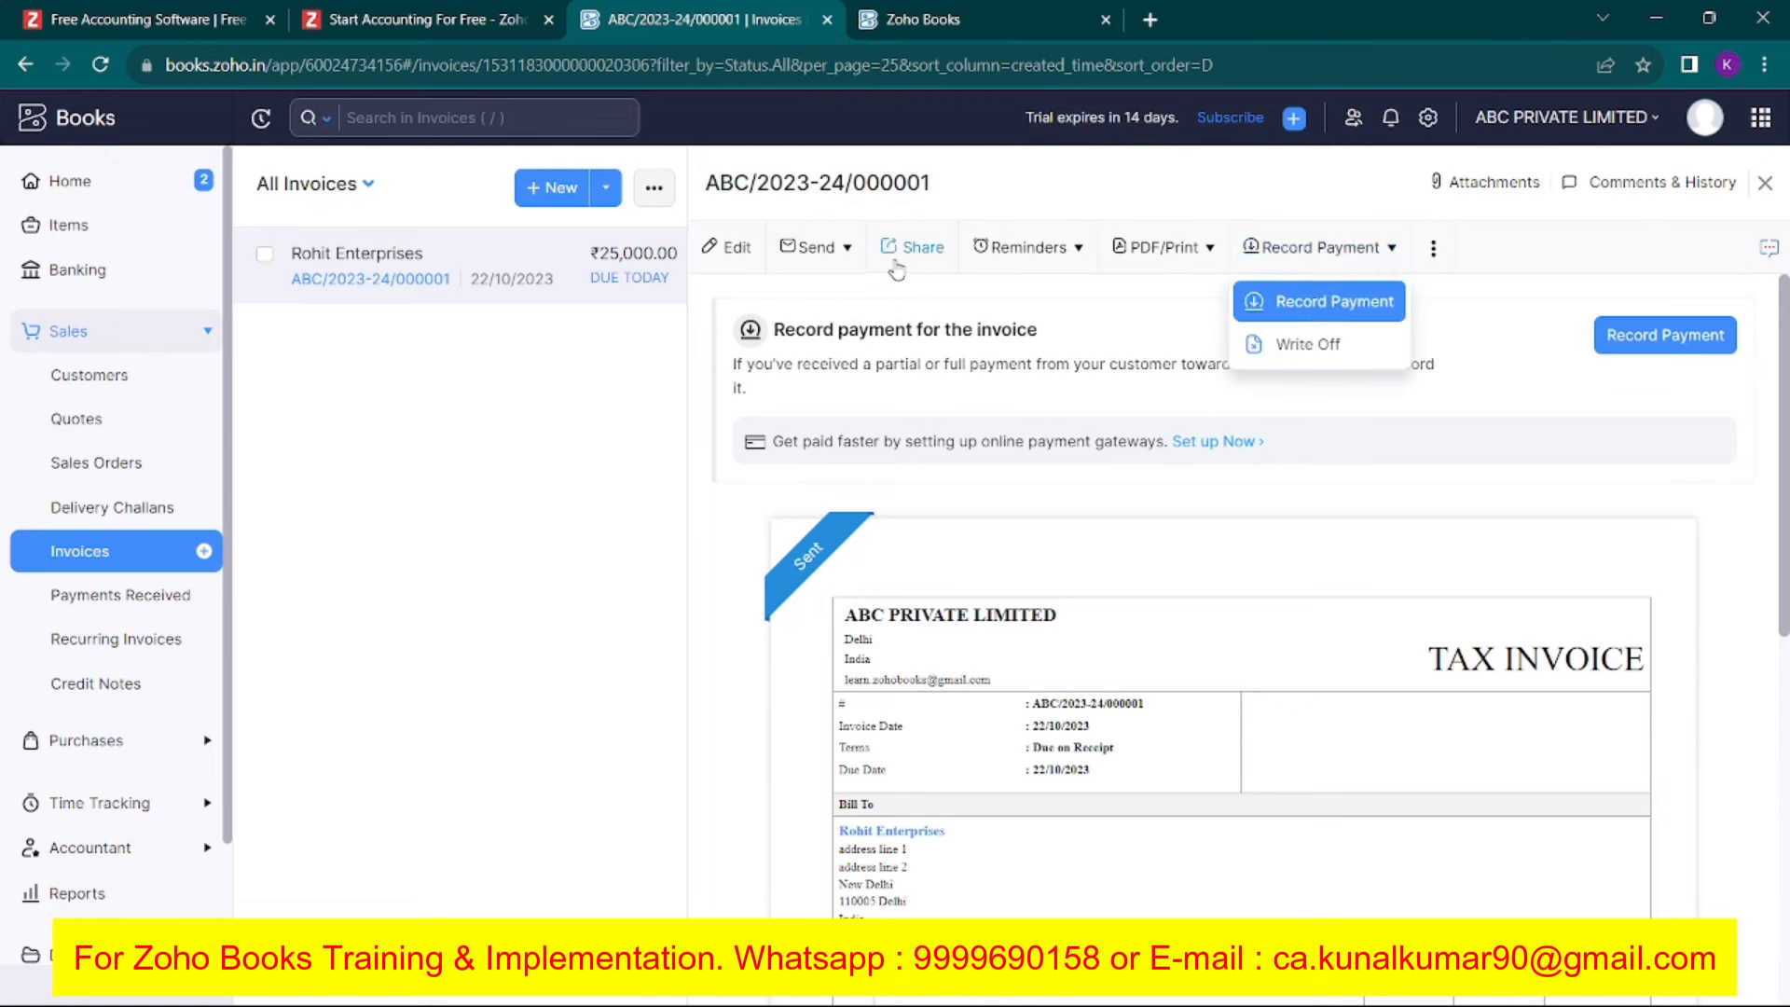
pyautogui.click(815, 247)
pyautogui.click(823, 303)
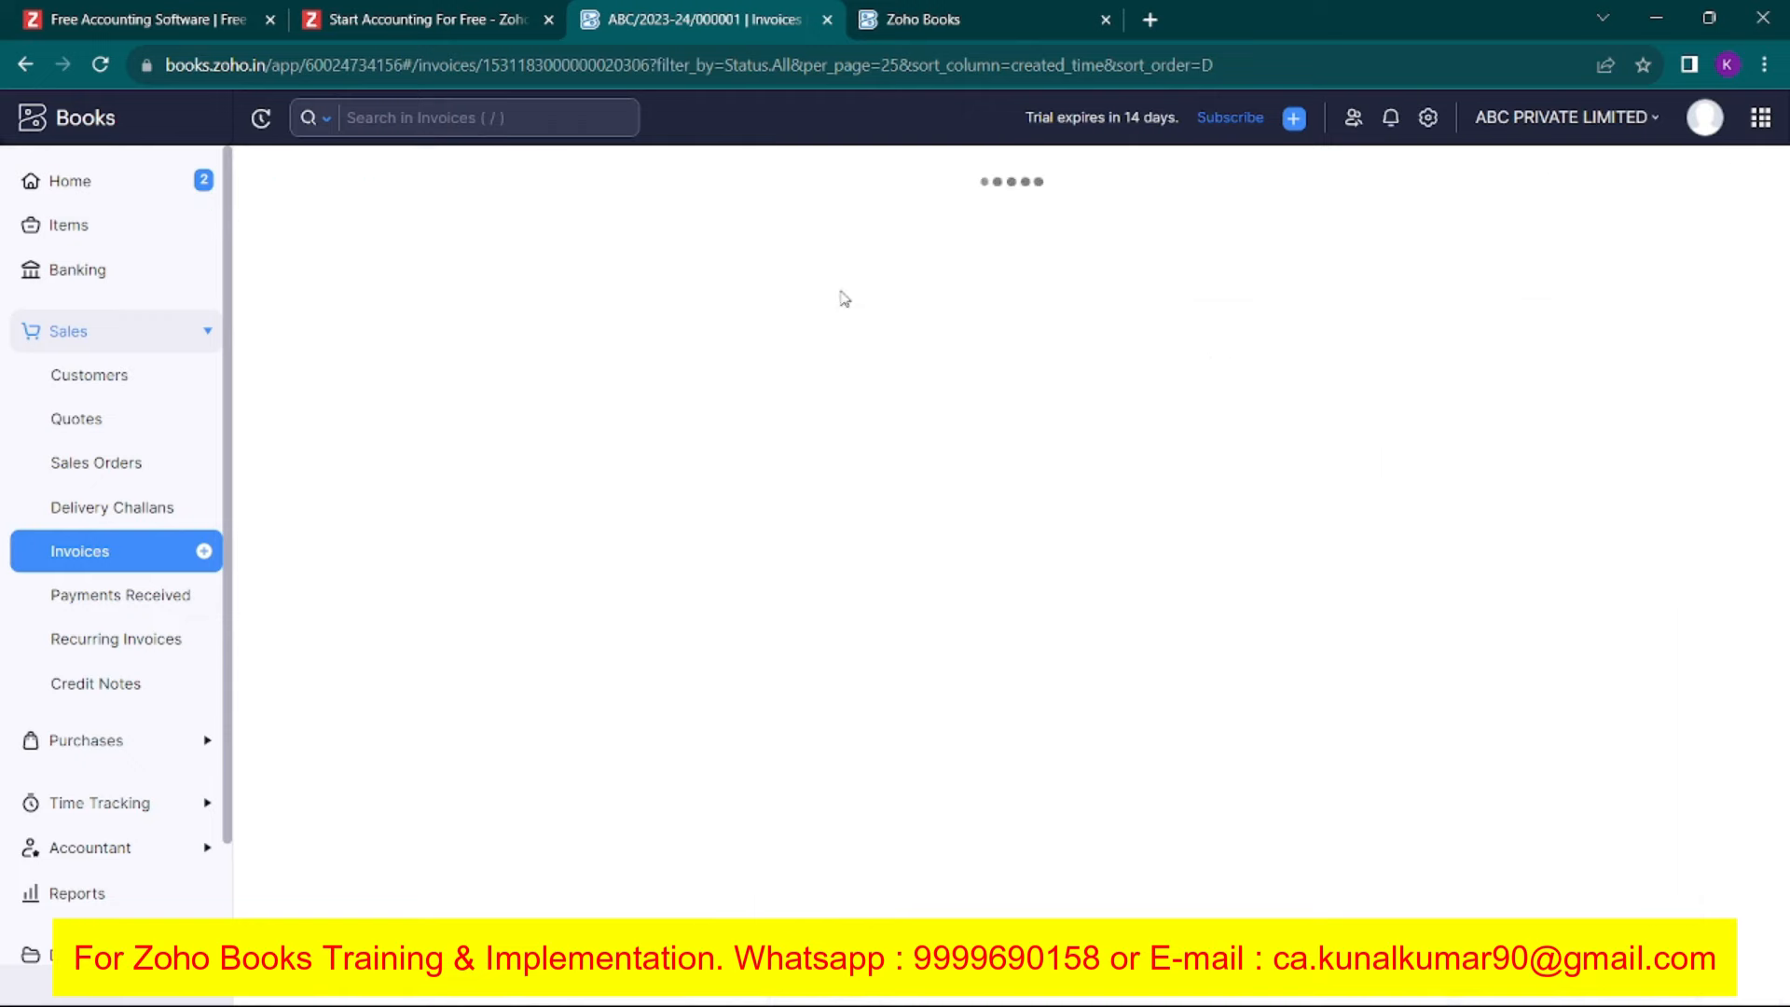
pyautogui.scroll(-1, 976, 495)
pyautogui.scroll(1, 976, 495)
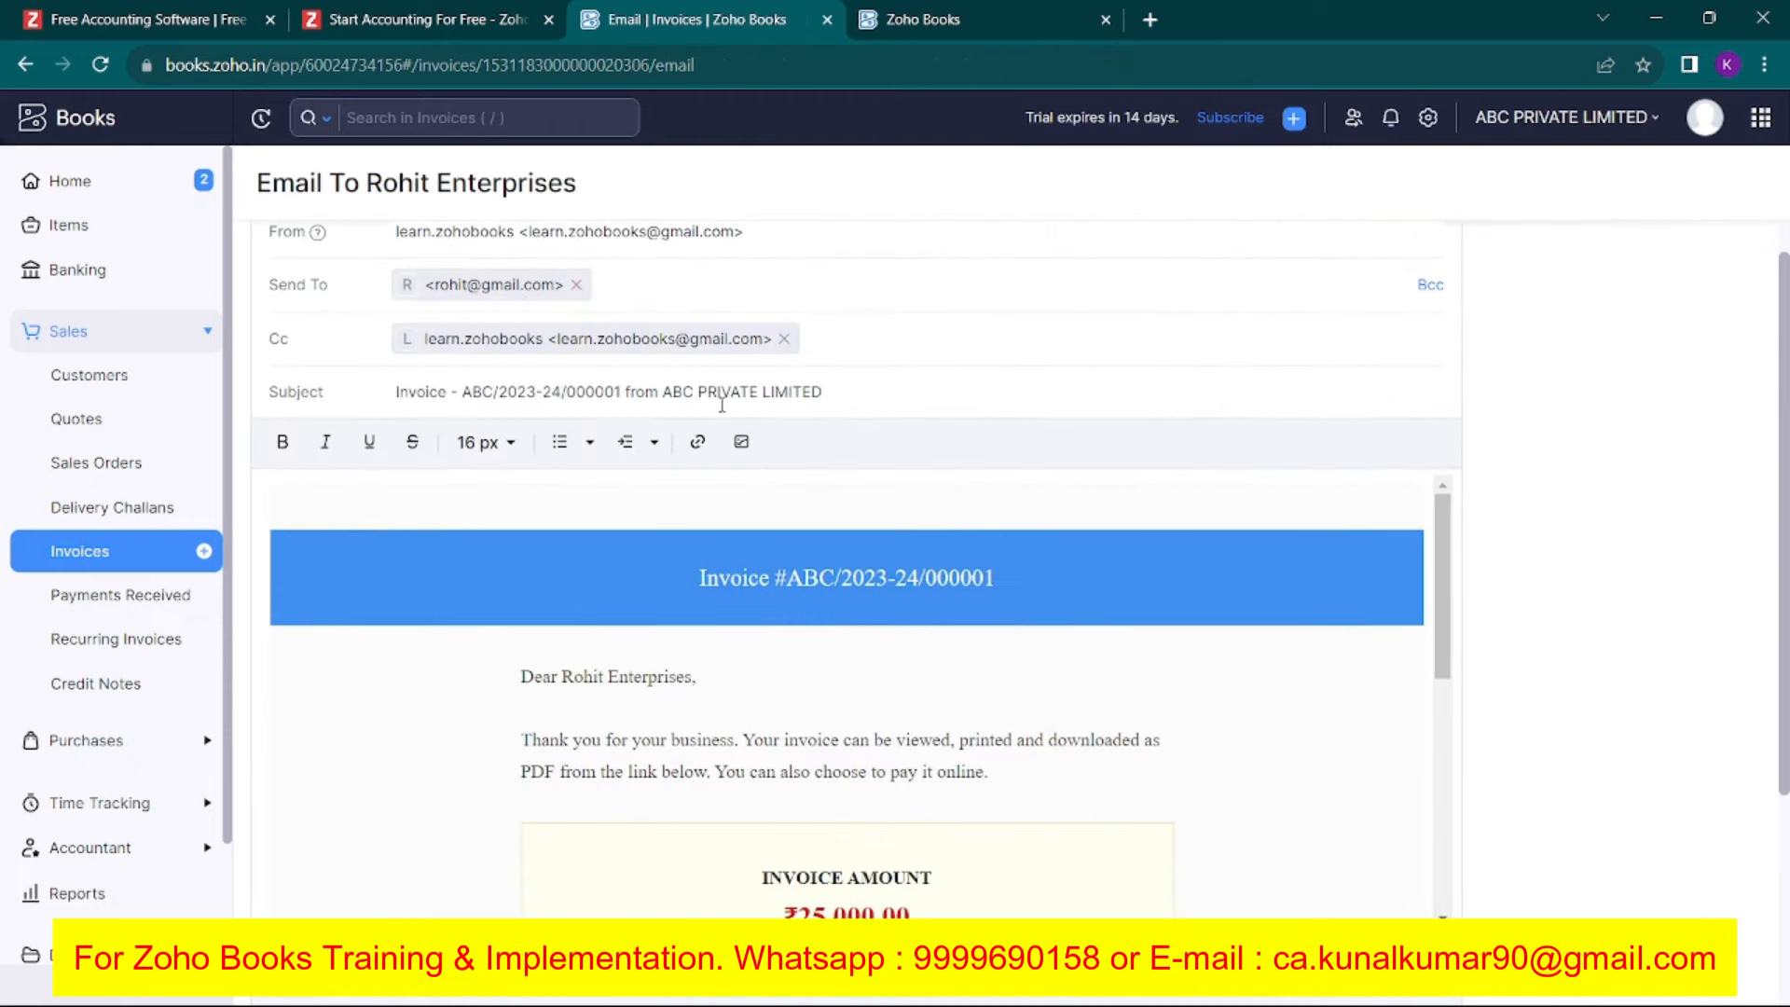
pyautogui.scroll(-5, 825, 615)
pyautogui.scroll(-1, 826, 617)
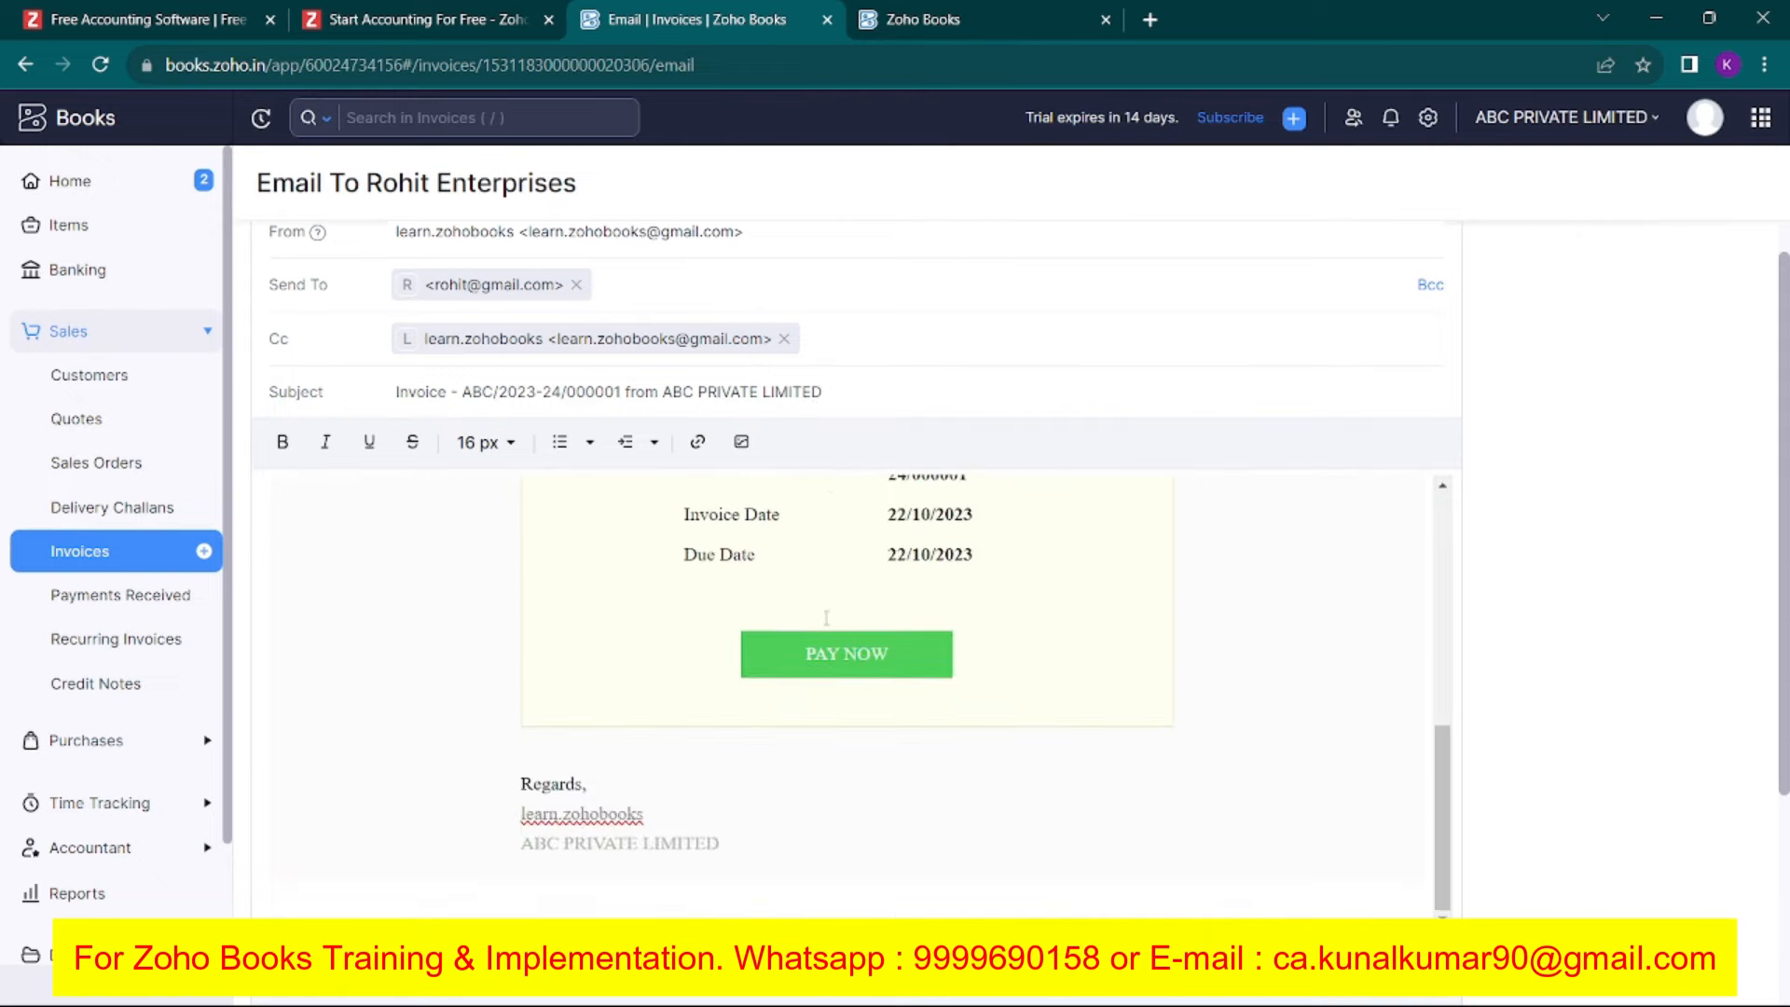